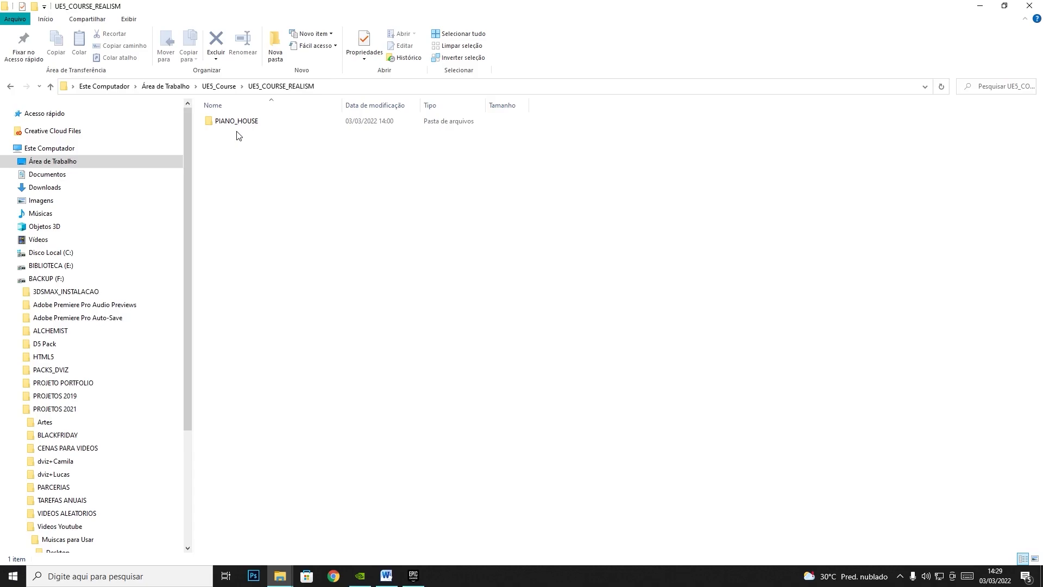
Step: Open the PIANO_HOUSE Unreal project from UE5_COURSE_REALISM and load the PIANO_HOUSE_MAIN level from its LEVEL folder
double_click(238, 122)
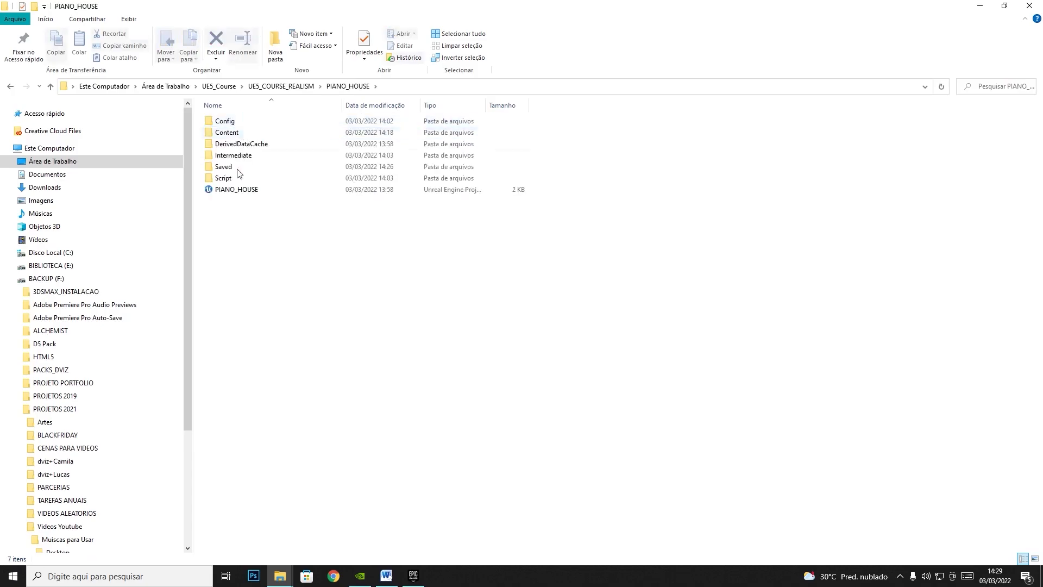
left_click(235, 190)
double_click(233, 191)
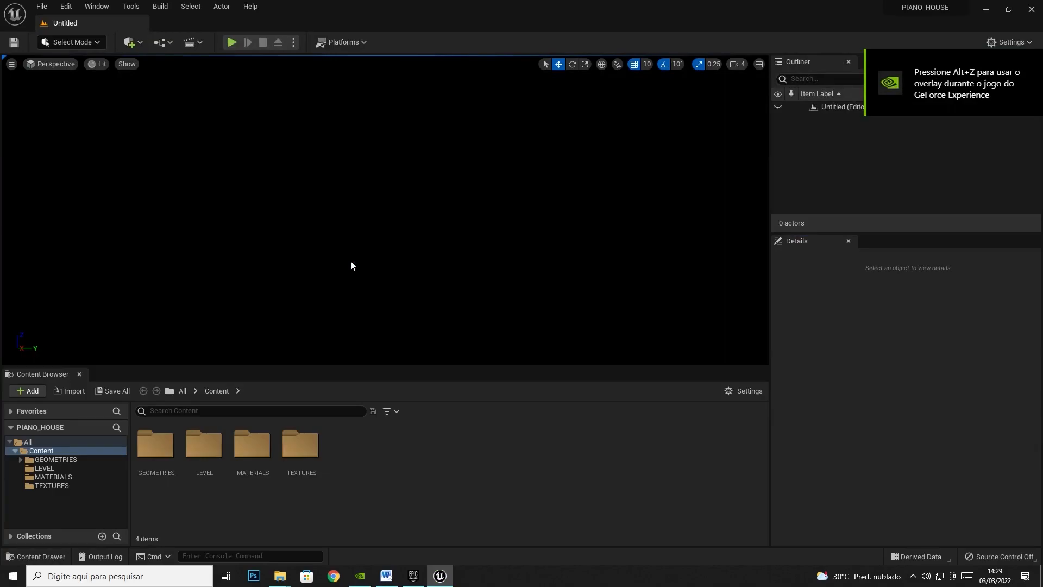
double_click(203, 444)
double_click(154, 446)
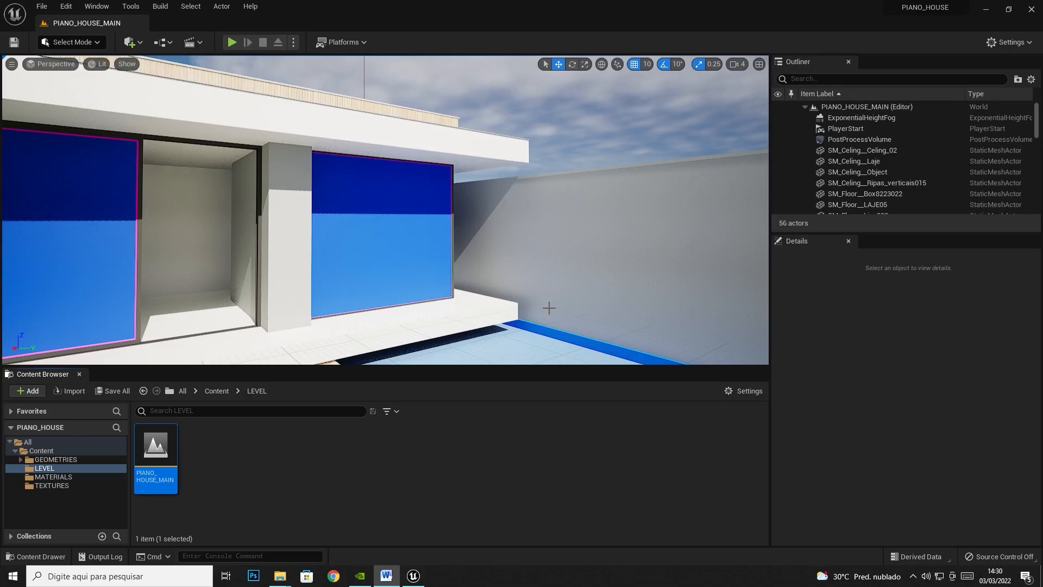
Step: Switch to File Explorer and open the REFERENCES folder inside UE5_Course
mouse_move(280, 575)
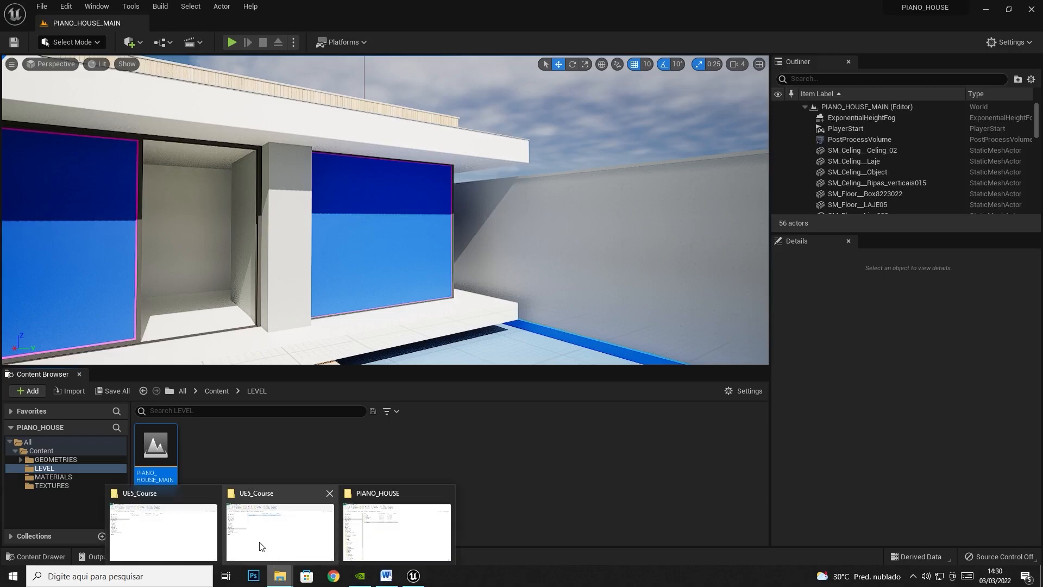
left_click(260, 543)
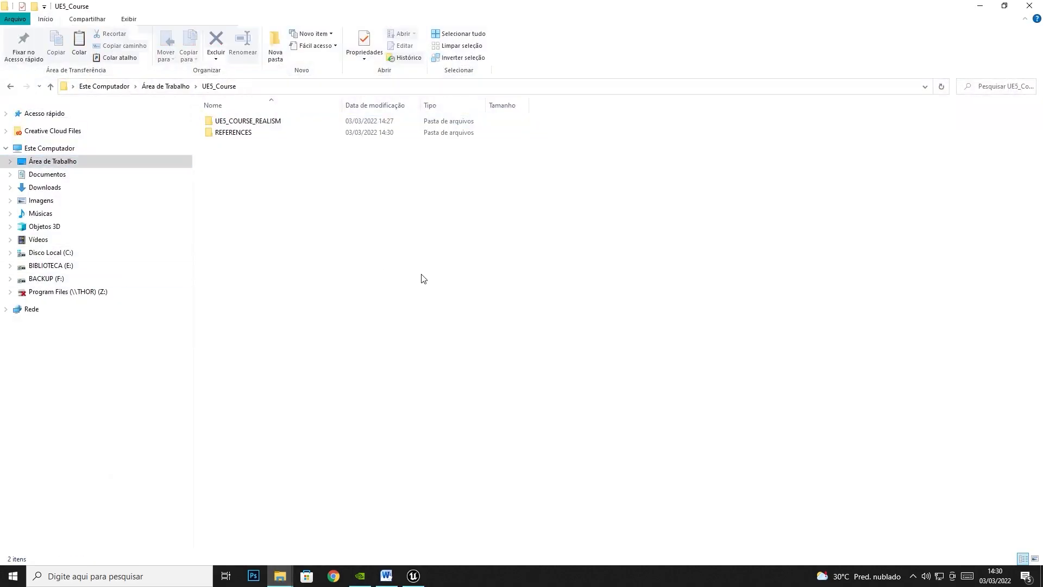
left_click(250, 134)
double_click(251, 135)
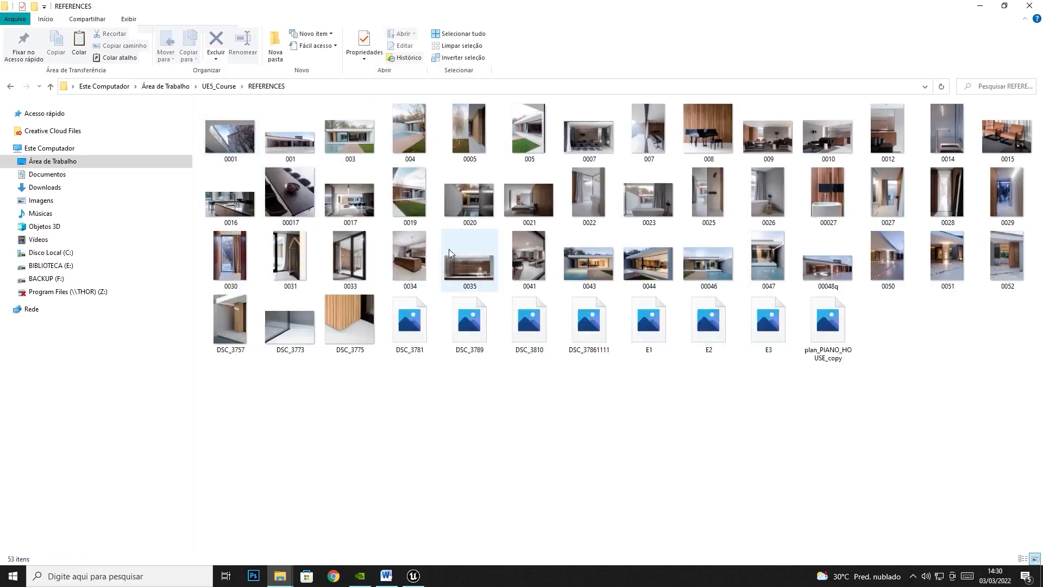
Step: Browse the piano house reference photos in a maximized viewer, starting from 001, to examine exterior, furniture and kitchen shots
double_click(287, 154)
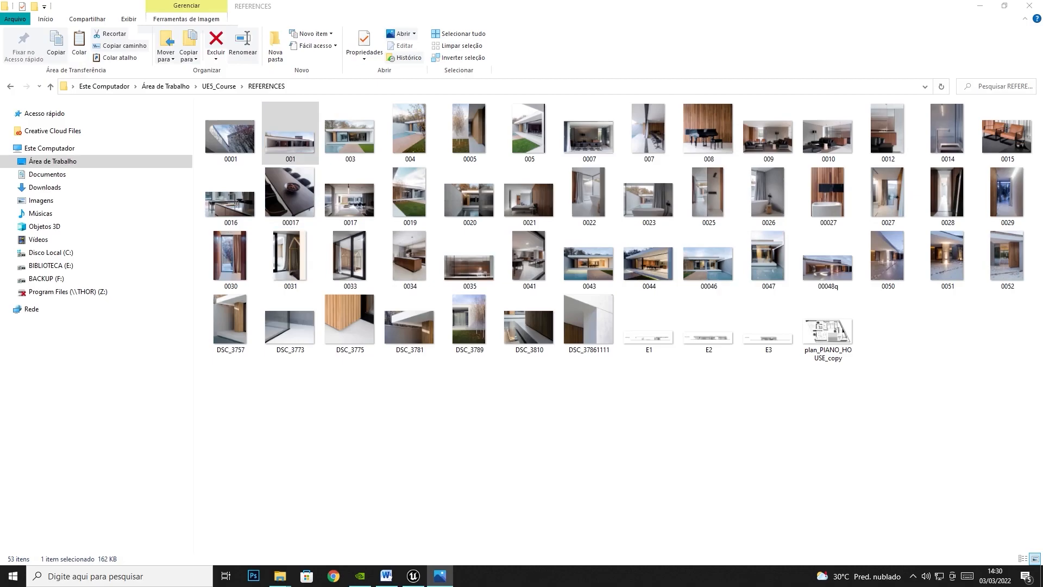
left_click(830, 17)
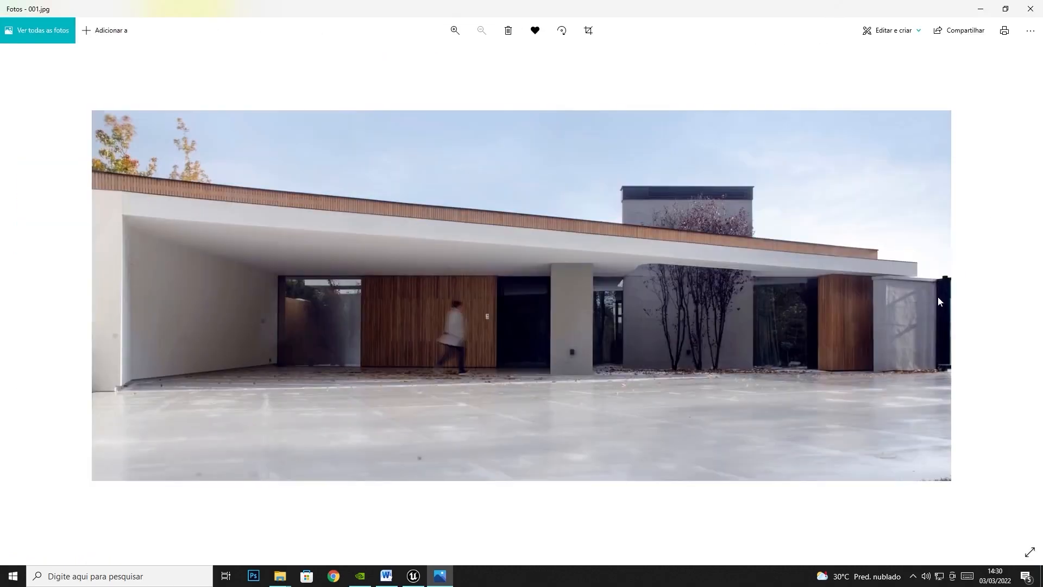
left_click(1027, 292)
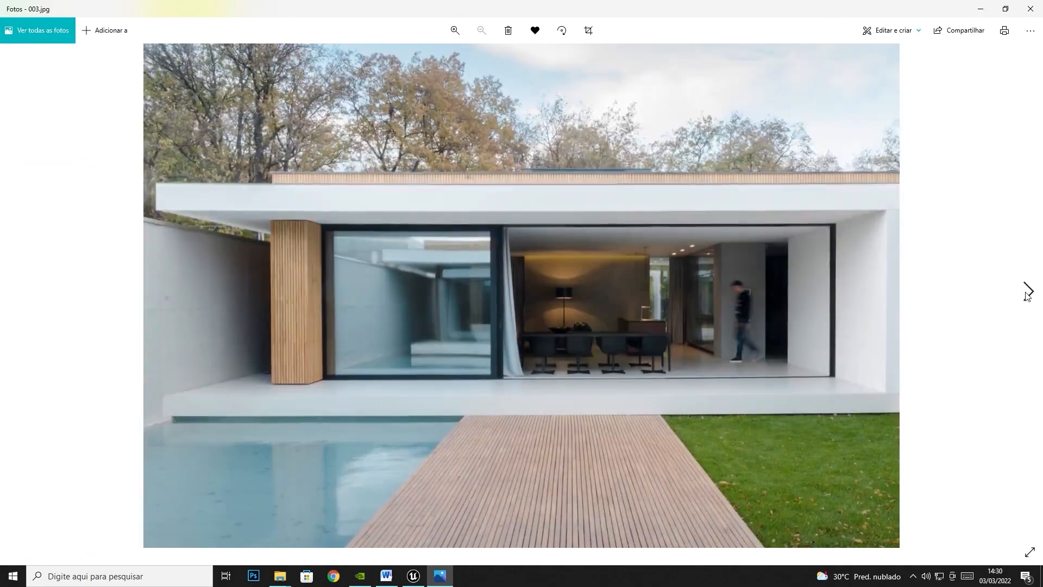
left_click(1027, 293)
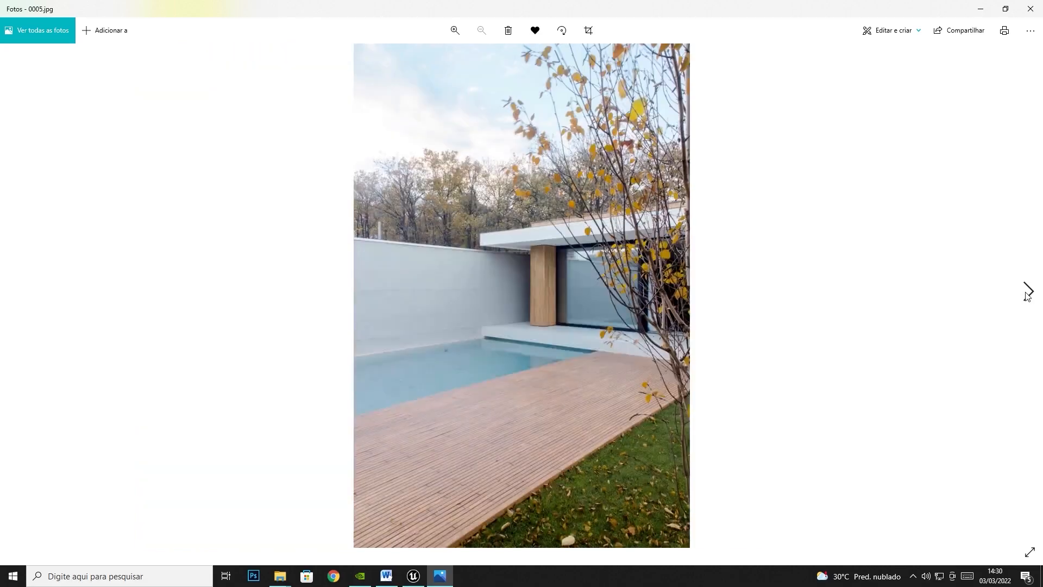
left_click(1027, 292)
left_click(1028, 293)
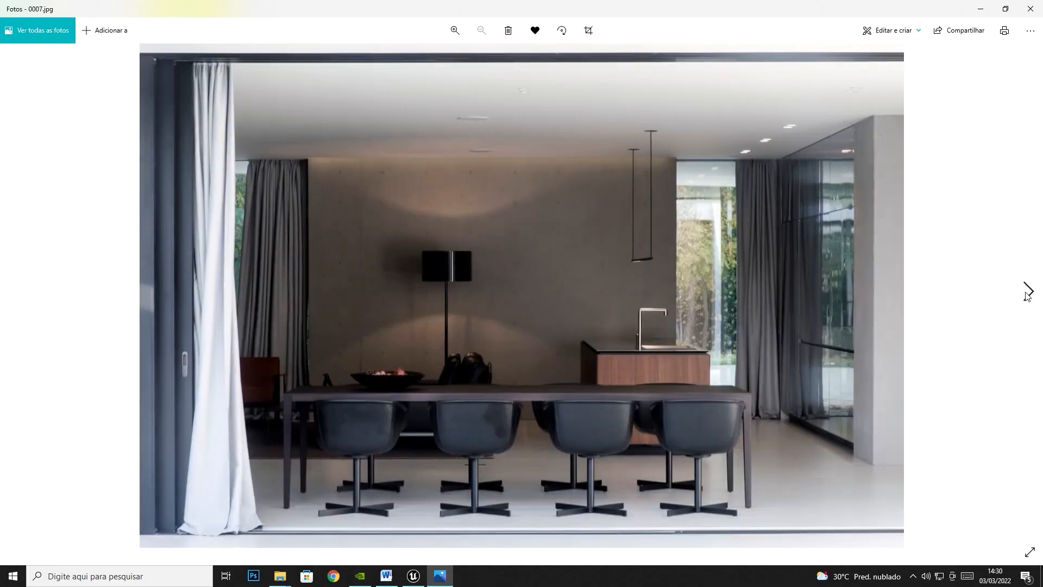
left_click(1027, 293)
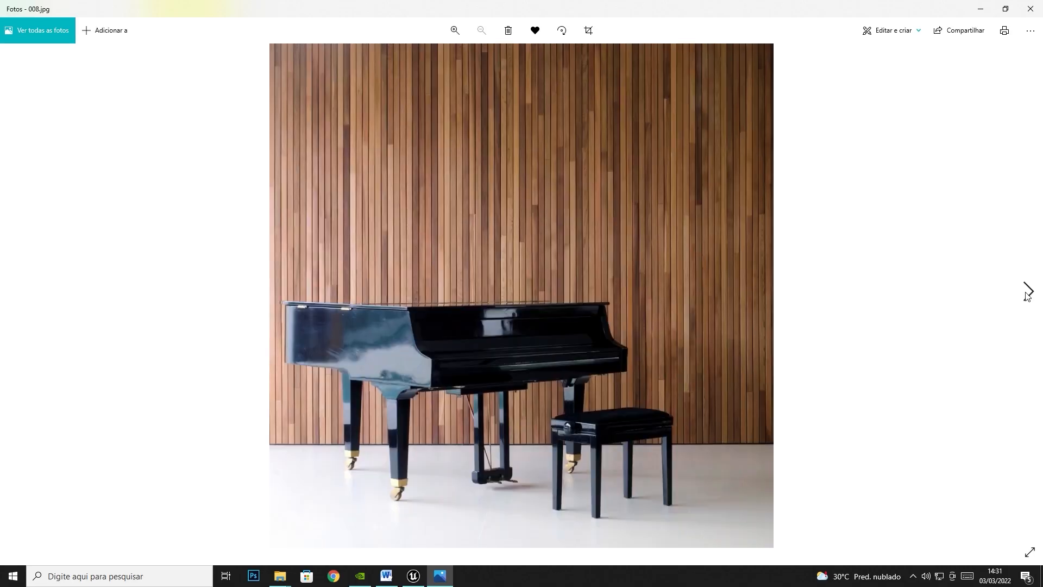
left_click(1027, 293)
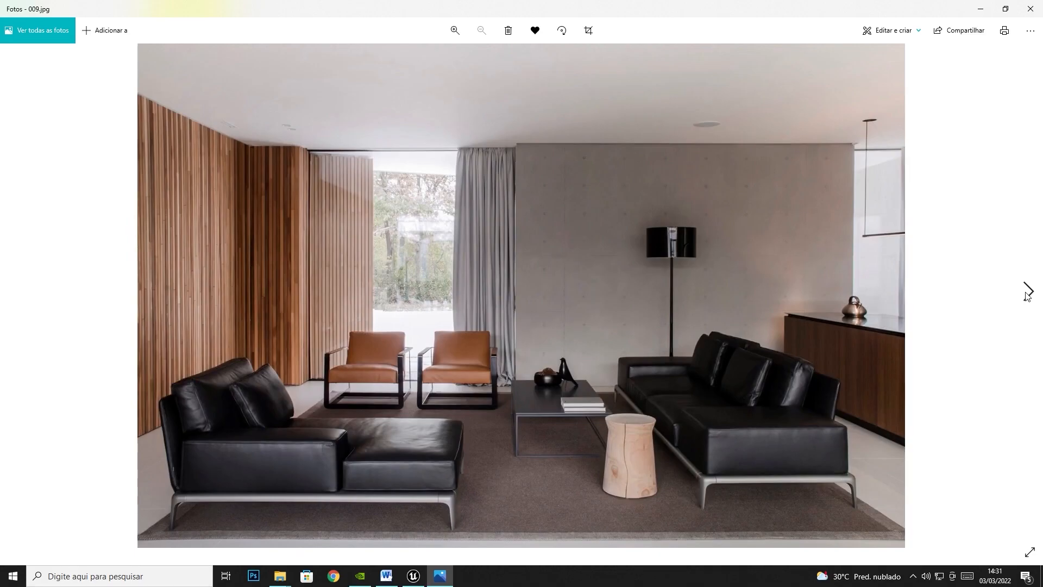
left_click(1028, 294)
left_click(1028, 294)
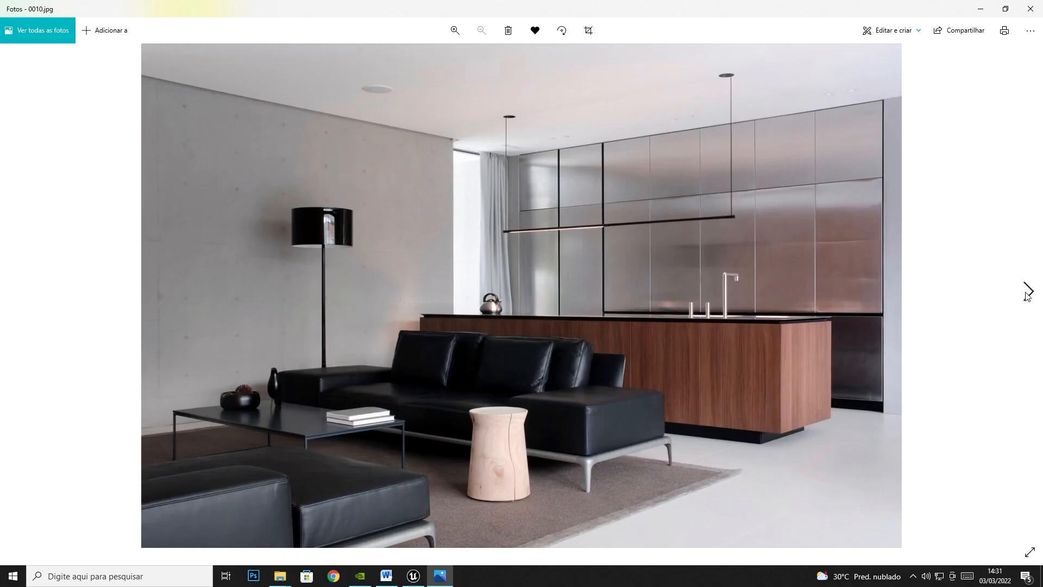
left_click(1027, 294)
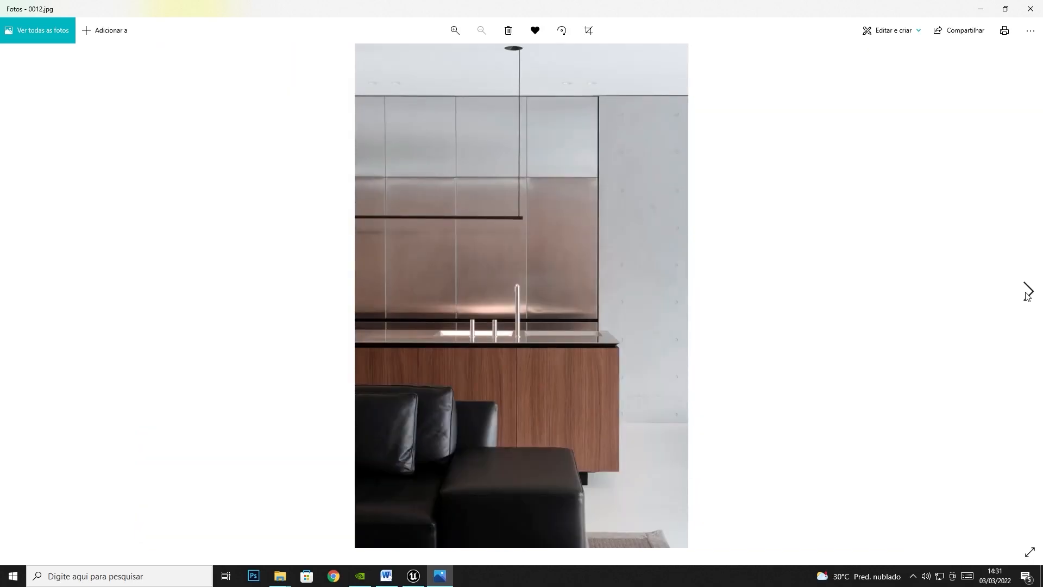
left_click(1027, 294)
left_click(1028, 293)
left_click(1028, 294)
left_click(1029, 7)
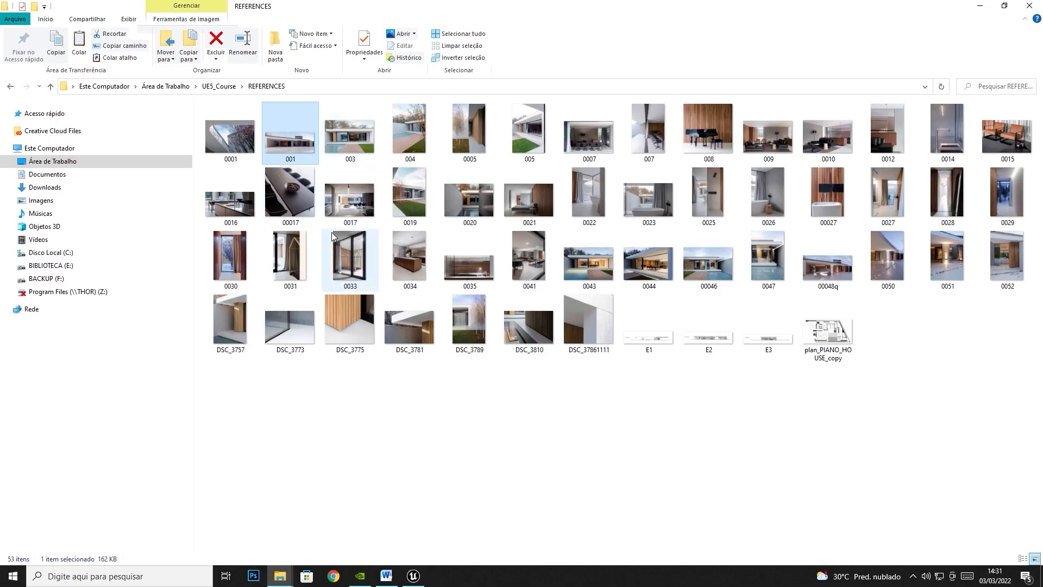
Step: View reference photos 0019 and 0001, and minimize the photo viewer to return to Unreal Editor
double_click(408, 193)
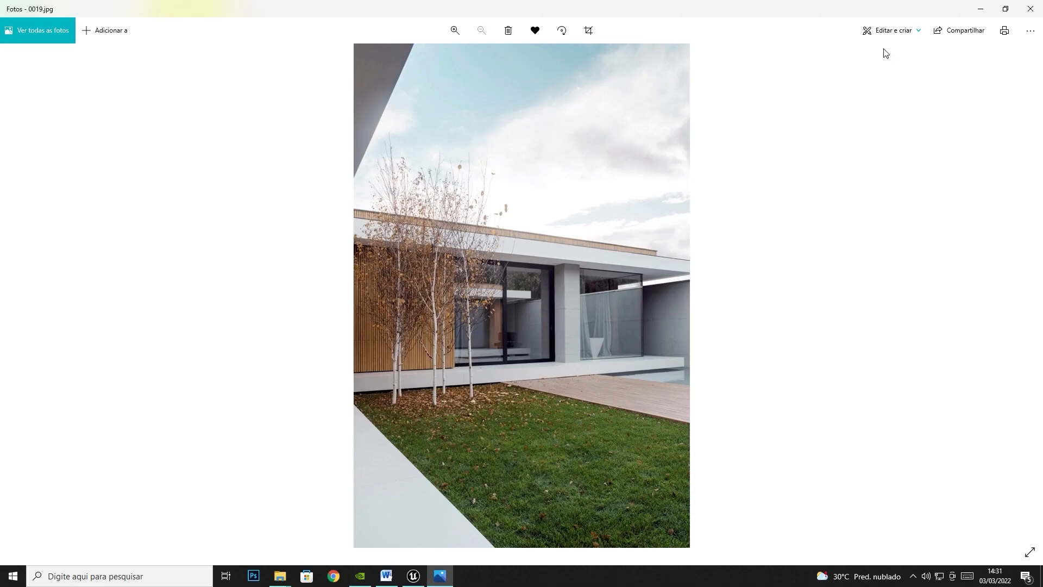
left_click(1029, 9)
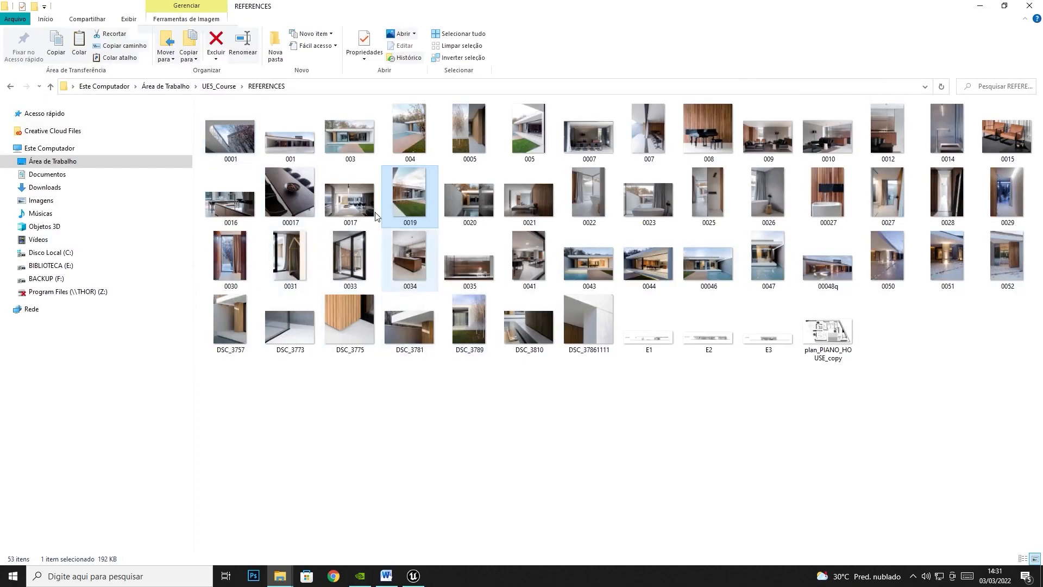
double_click(239, 137)
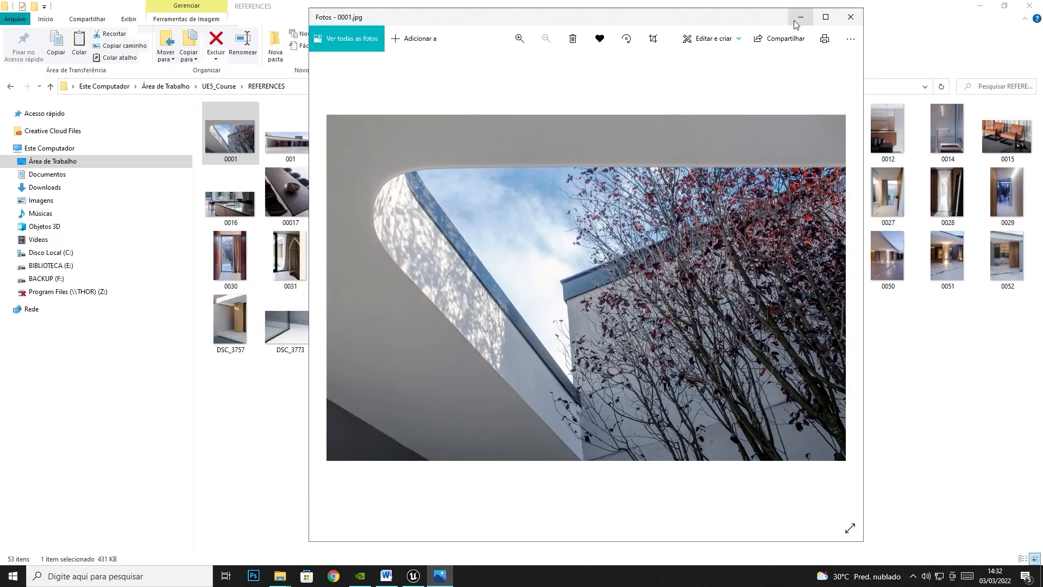
left_click(980, 6)
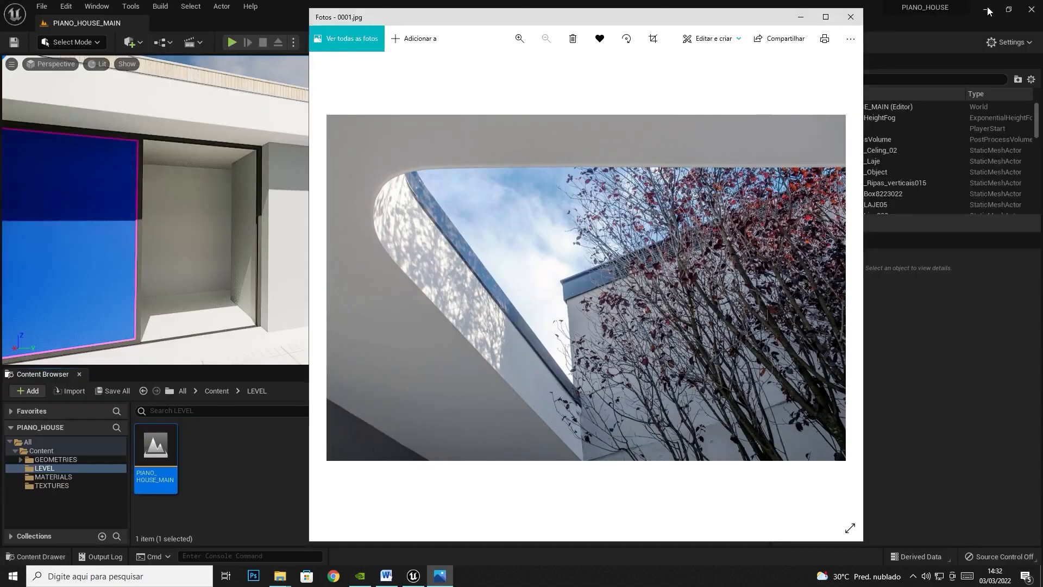
left_click_drag(700, 24, 654, 83)
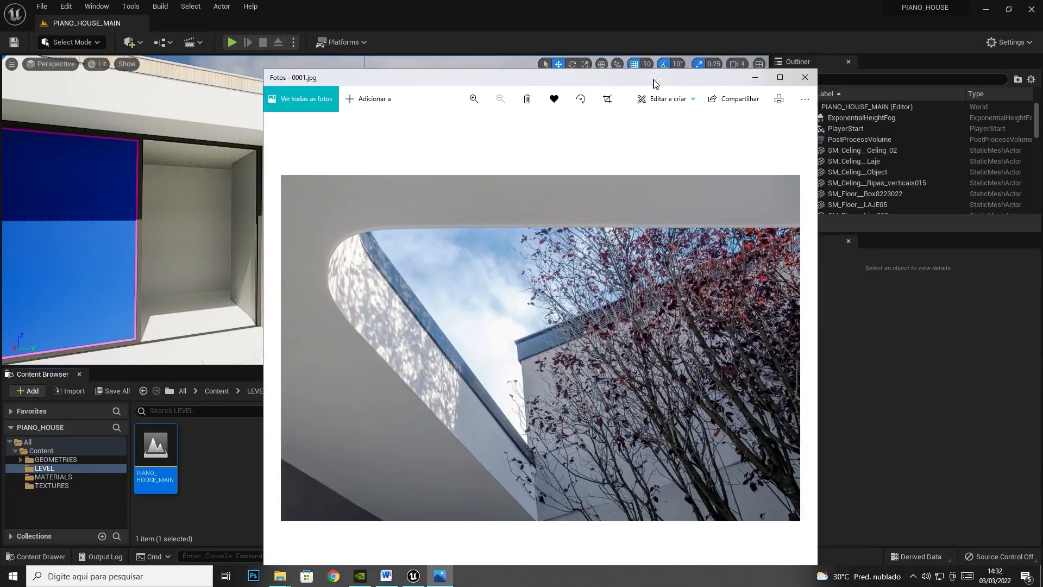
left_click(780, 79)
left_click(1005, 8)
left_click(755, 77)
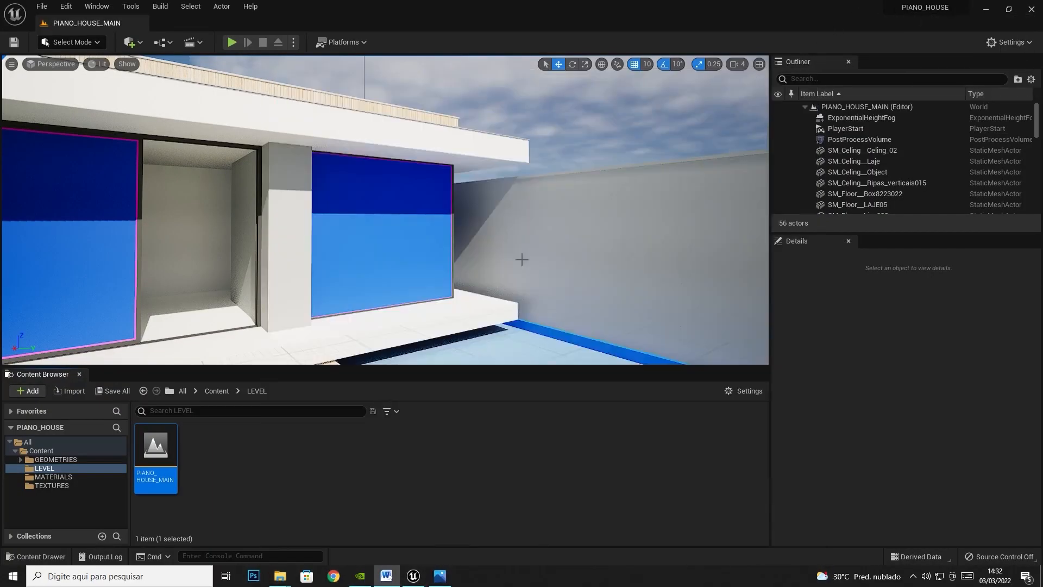
Step: Frame the house facade with its vertical wood cladding and rooftop block in the perspective viewport
right_click_drag(482, 201, 504, 244)
key("s")
key("w")
key("s")
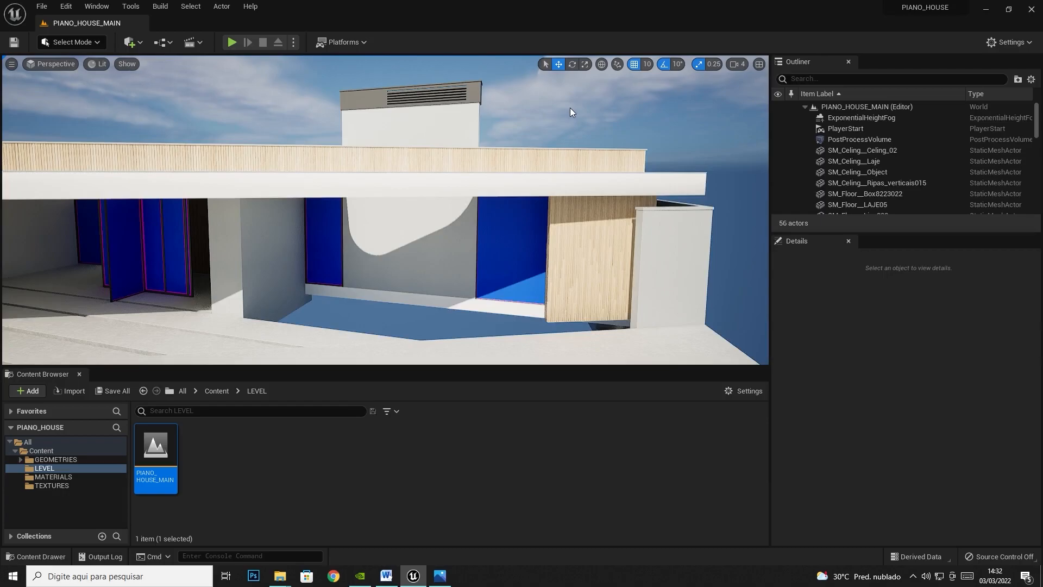
left_click(131, 42)
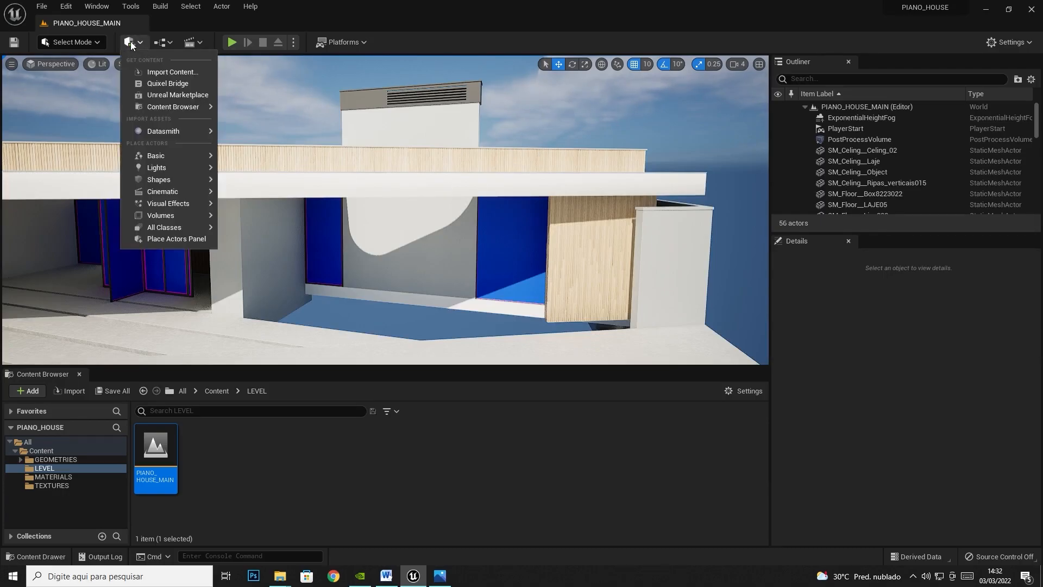
mouse_move(166, 192)
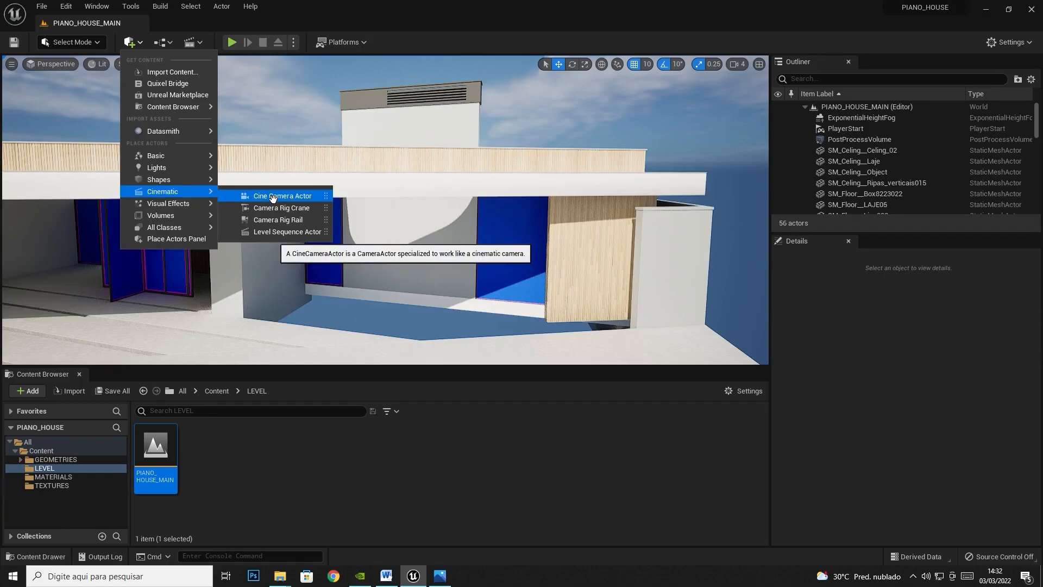
key("Escape")
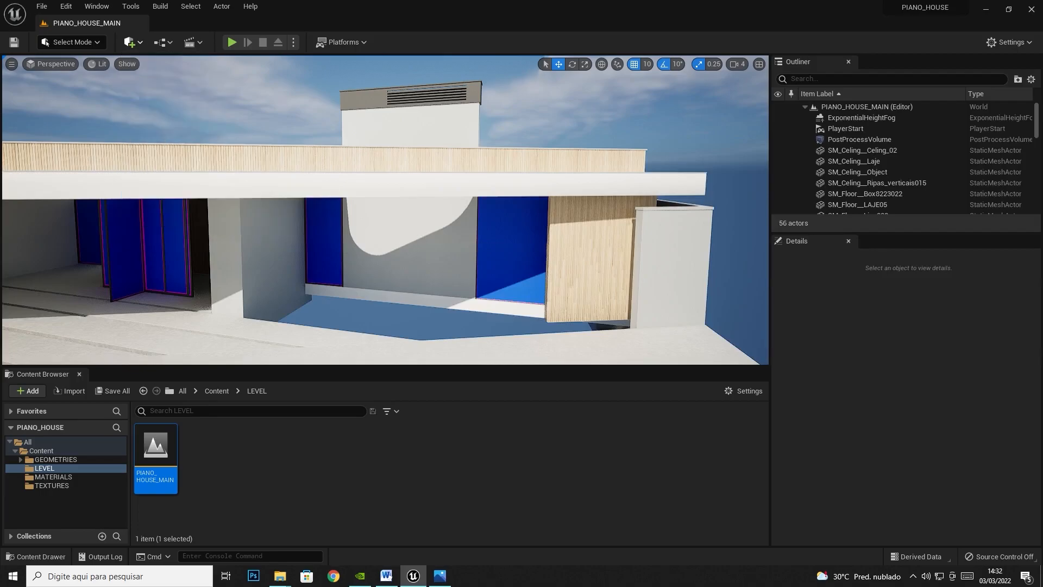
left_click(11, 65)
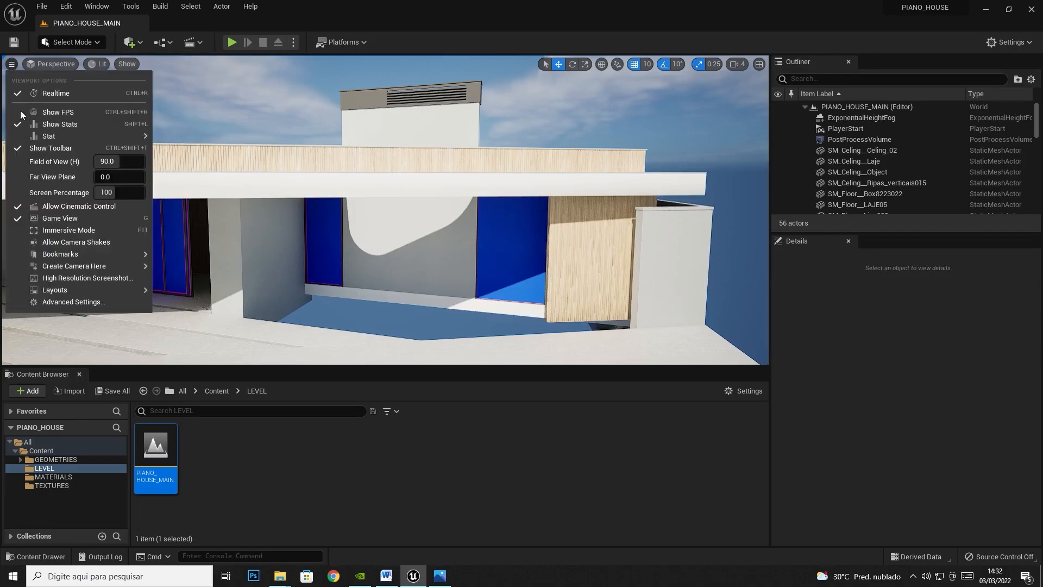
mouse_move(65, 267)
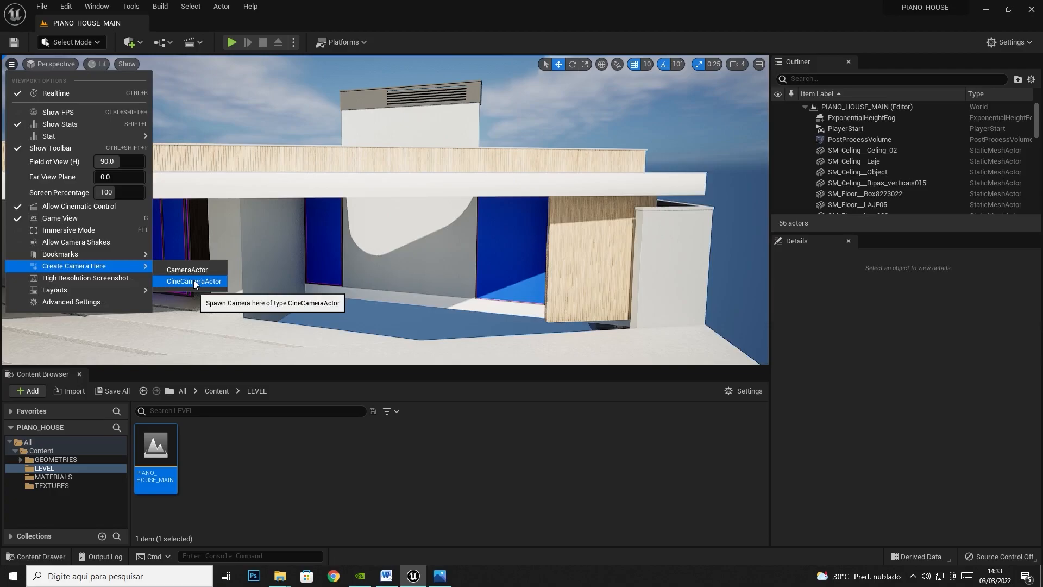
Step: Try adding a Cine Camera Actor from the Cinematic actors, and delete it from the level
left_click(139, 44)
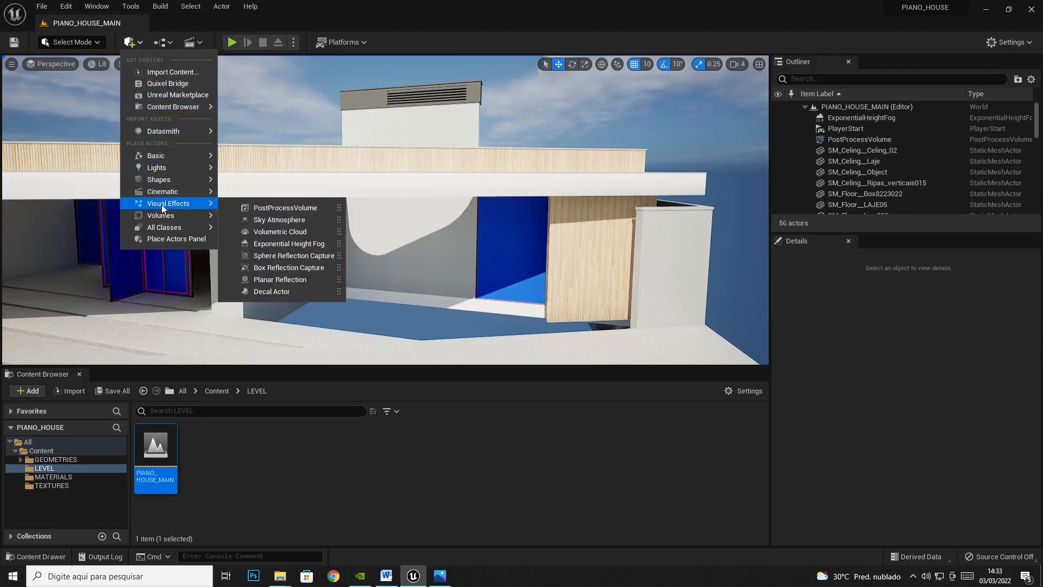
mouse_move(169, 185)
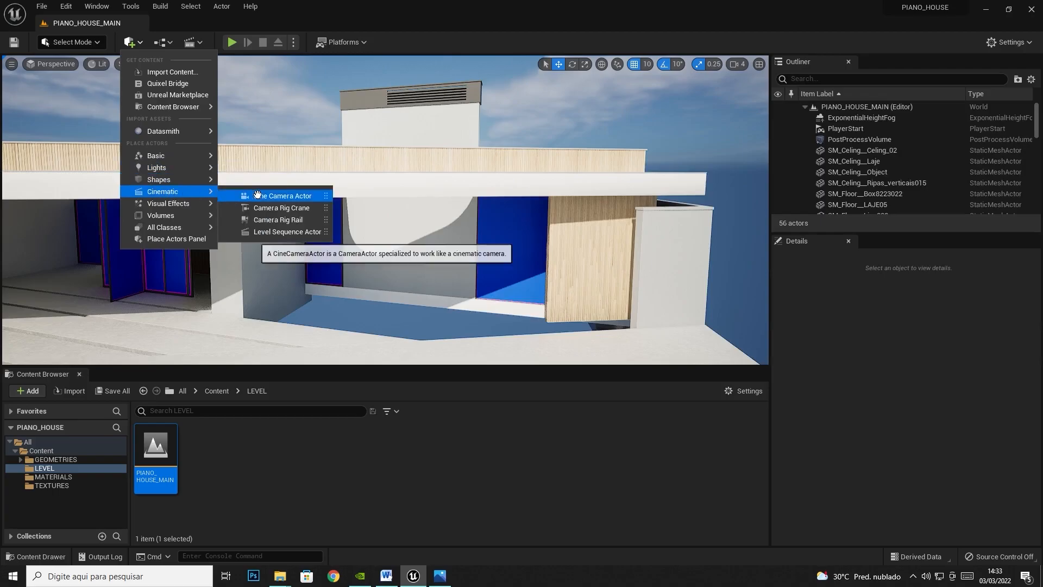
left_click(275, 196)
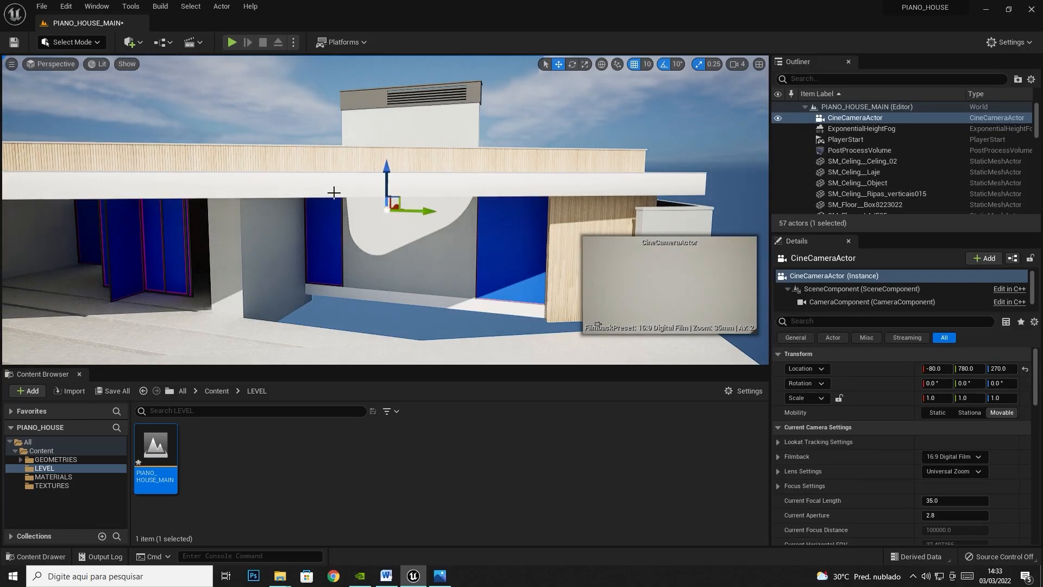
left_click(536, 140)
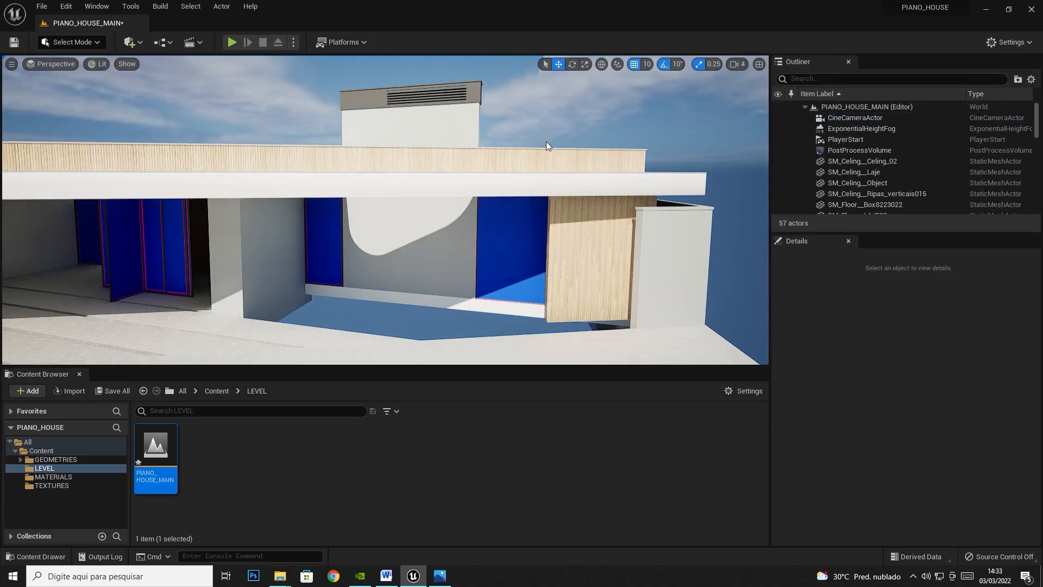
left_click(841, 117)
key("Delete")
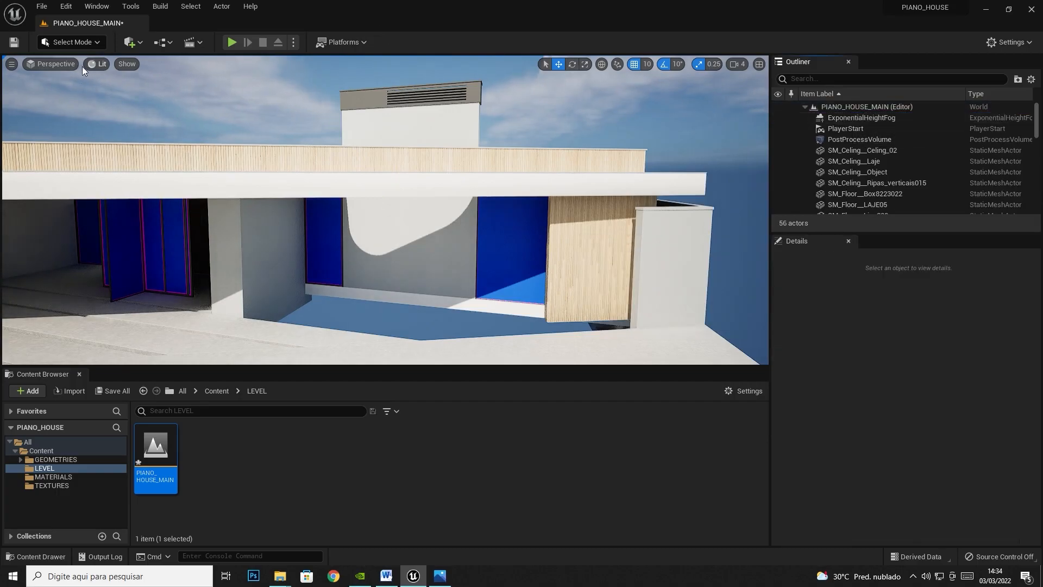
Step: Try creating a CineCameraActor from the current facade view, look at its placement in the scene, and delete it
left_click(11, 64)
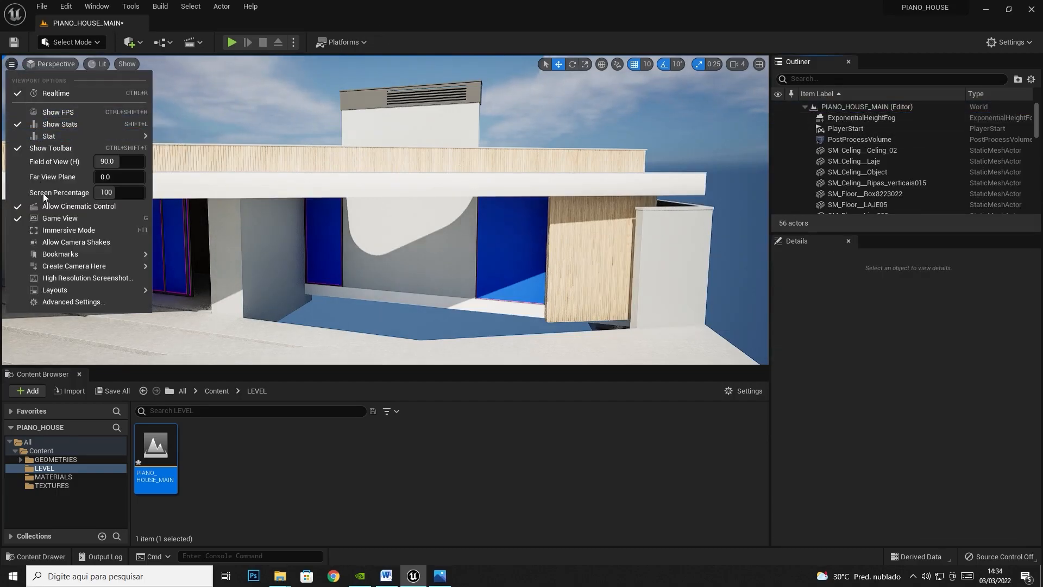
mouse_move(125, 266)
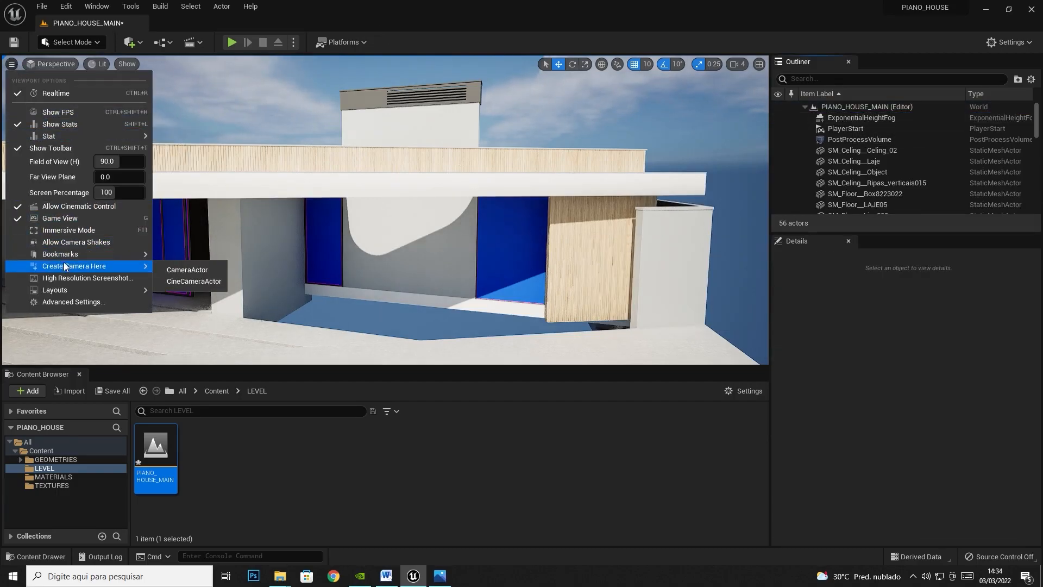
left_click(171, 282)
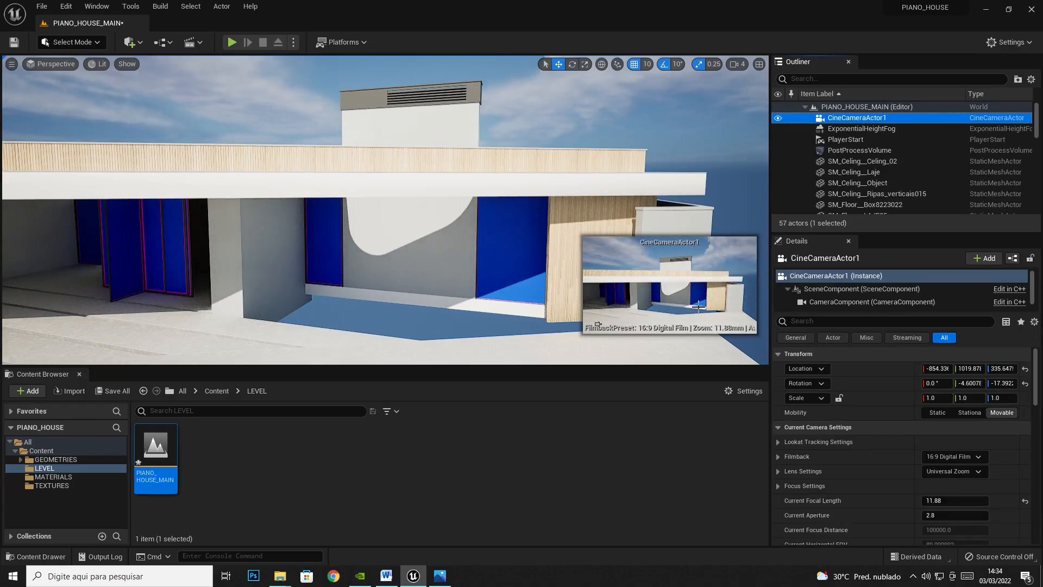
right_click_drag(395, 193, 652, 229)
right_click_drag(515, 267, 489, 228)
left_click(859, 128)
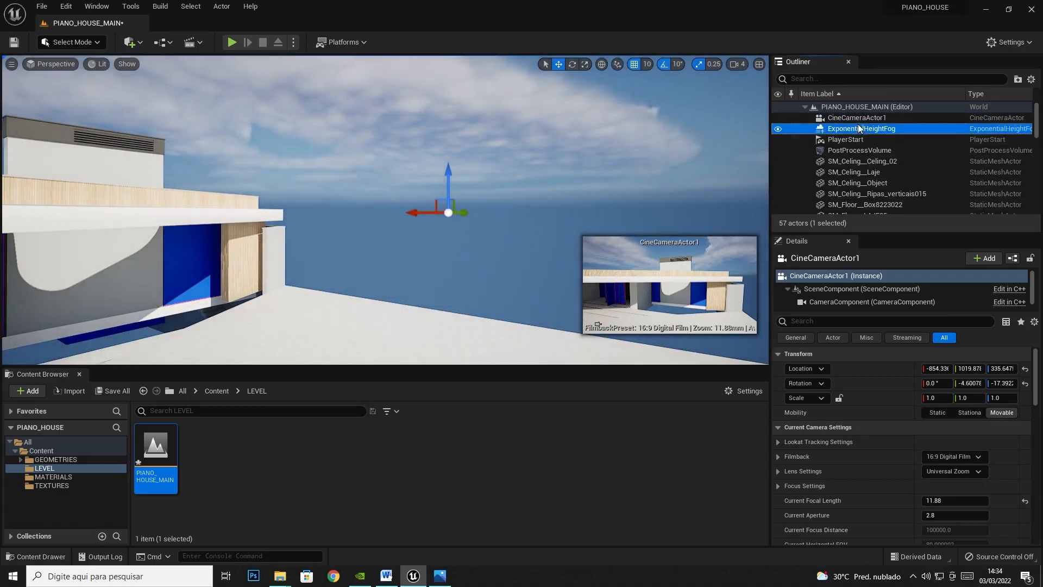
key("Delete")
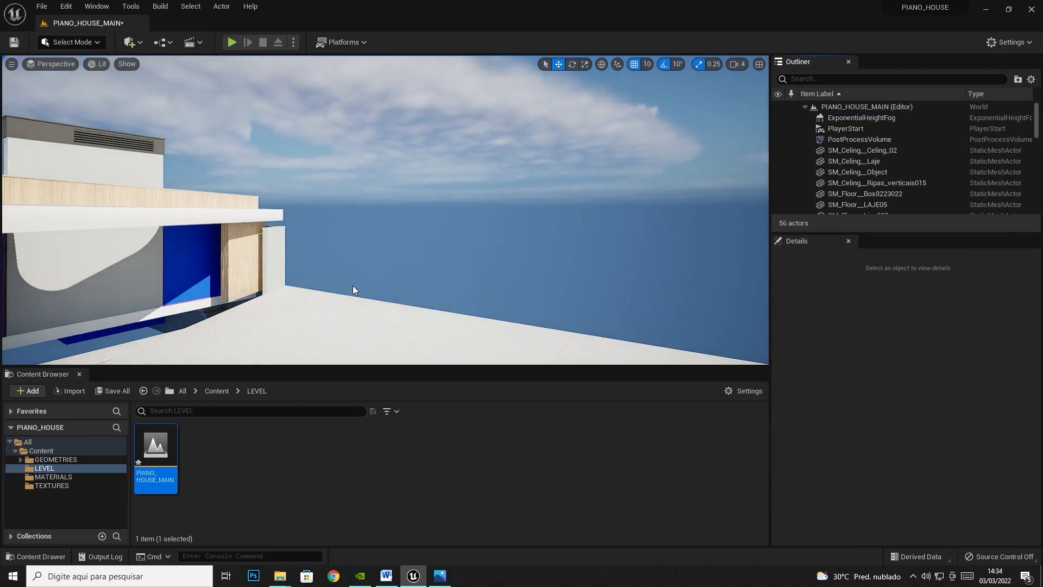
Step: Frame the curved ceiling opening from below and create a CineCameraActor at that viewpoint
right_click_drag(489, 272, 390, 206)
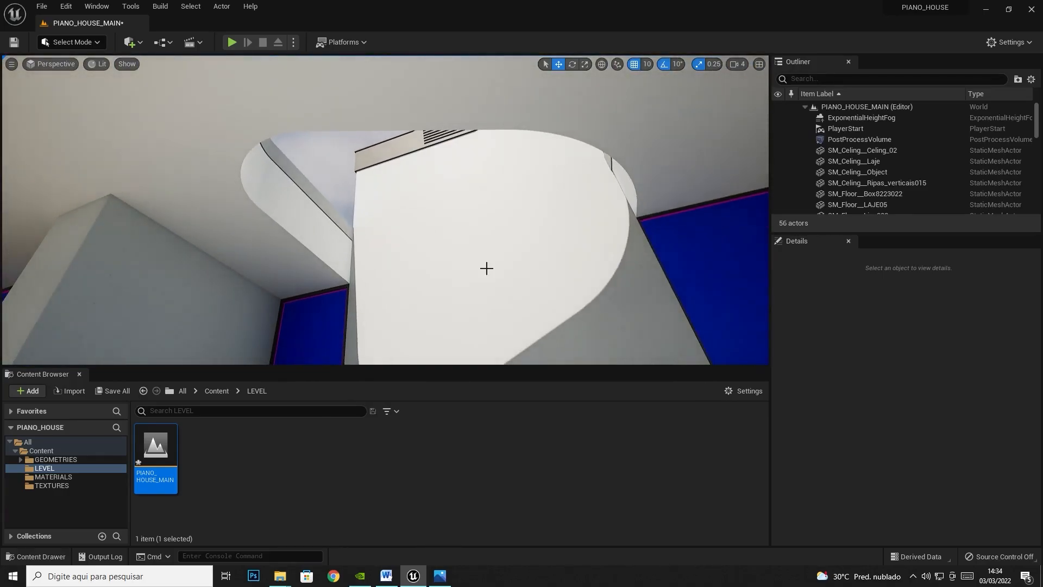
left_click(11, 64)
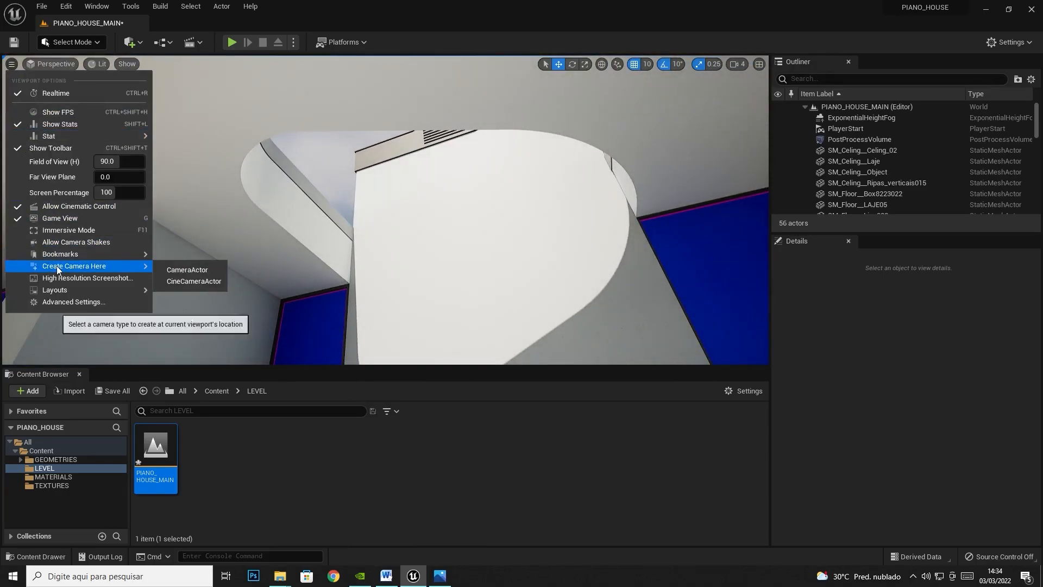
mouse_move(94, 266)
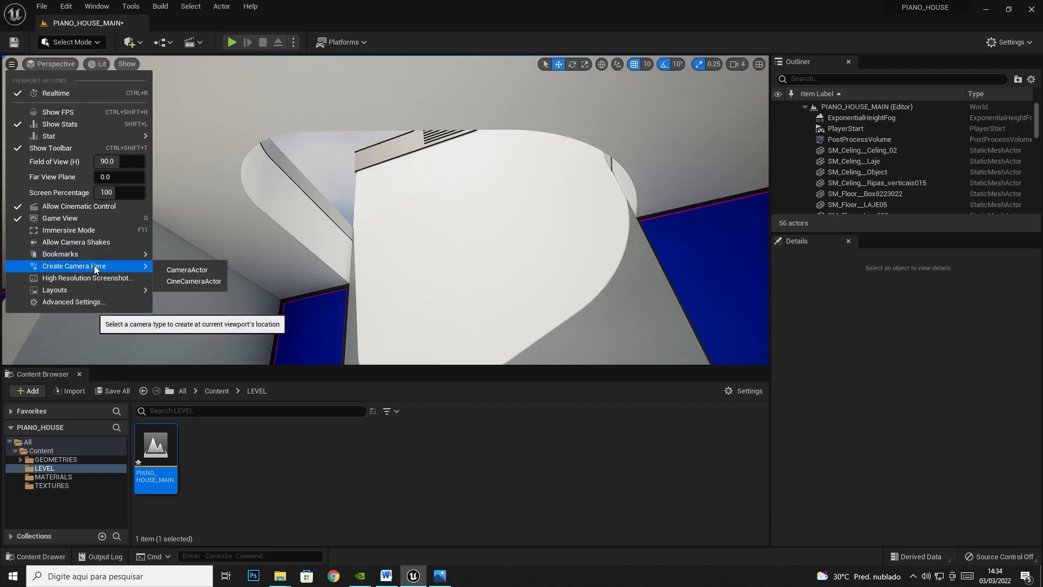
left_click(187, 280)
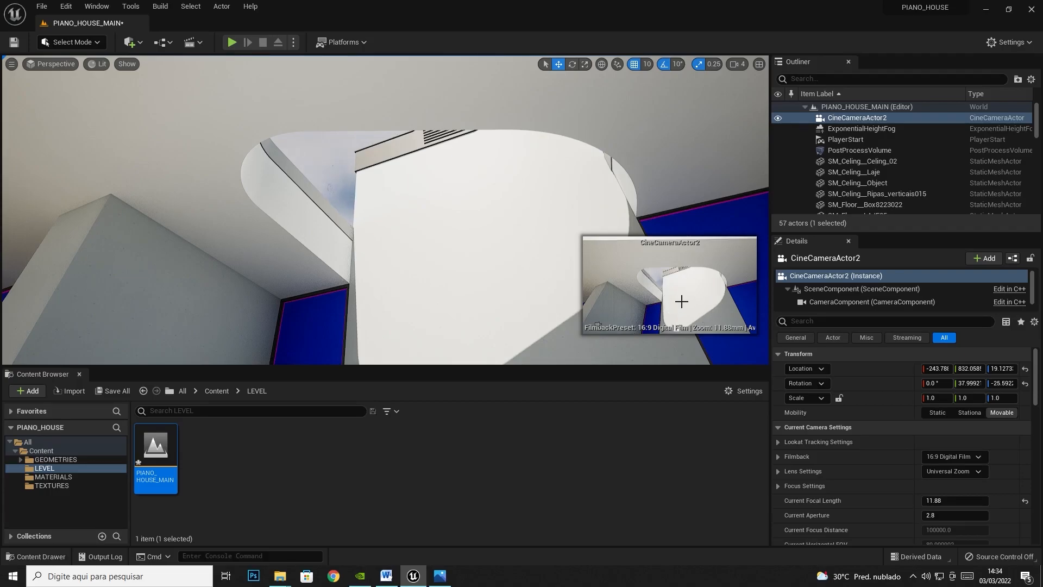
Step: Look through CineCameraActor2 in the viewport, and stop piloting it to return to the free perspective view
left_click(68, 65)
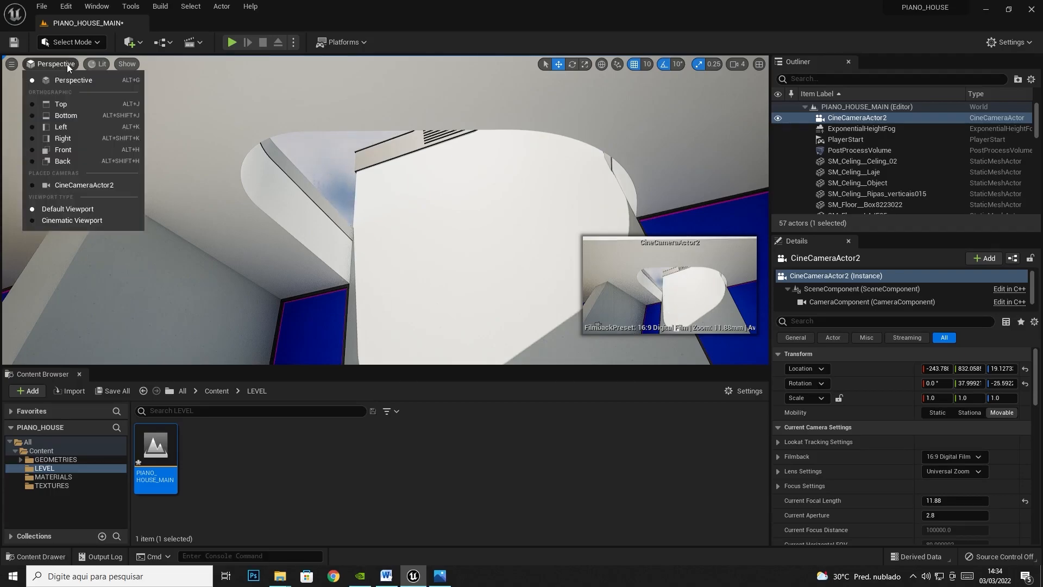
left_click(84, 185)
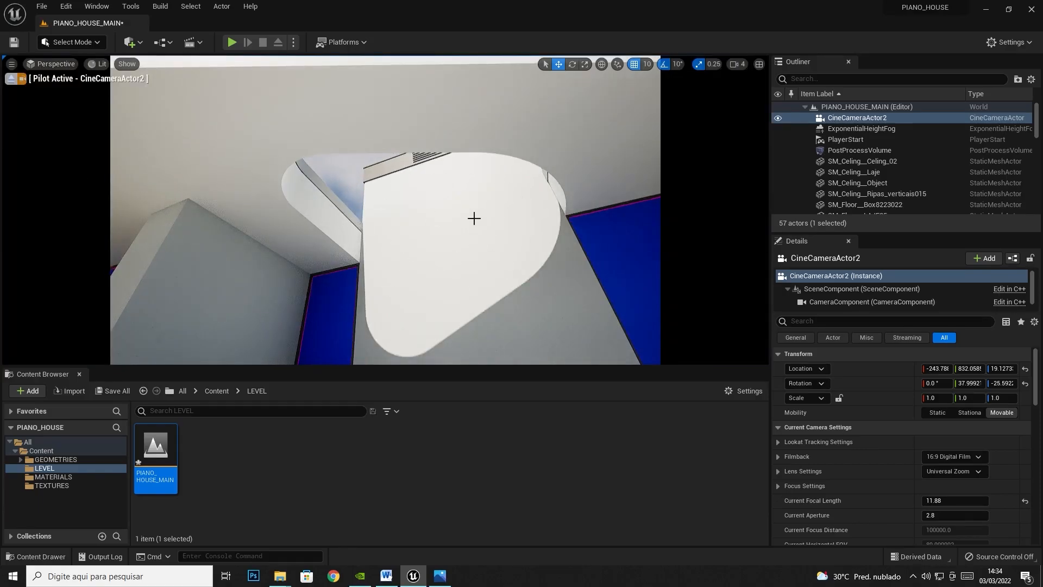
left_click(12, 82)
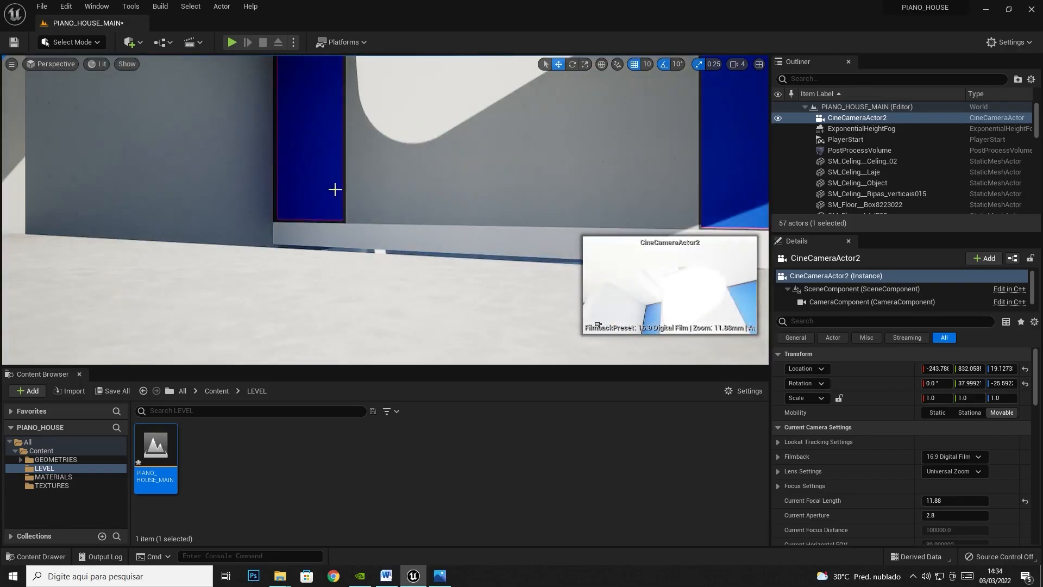
Step: Bring up reference photo 001 of the front facade and place the photo viewer so part of the viewport stays visible
left_click(335, 186)
right_click_drag(335, 186, 380, 217)
left_click(440, 576)
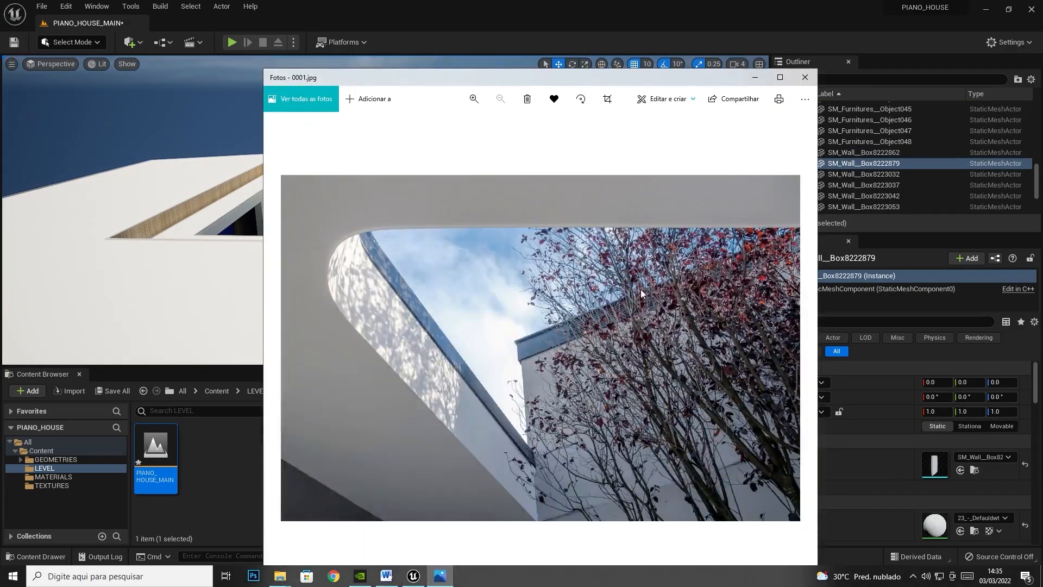
left_click(803, 344)
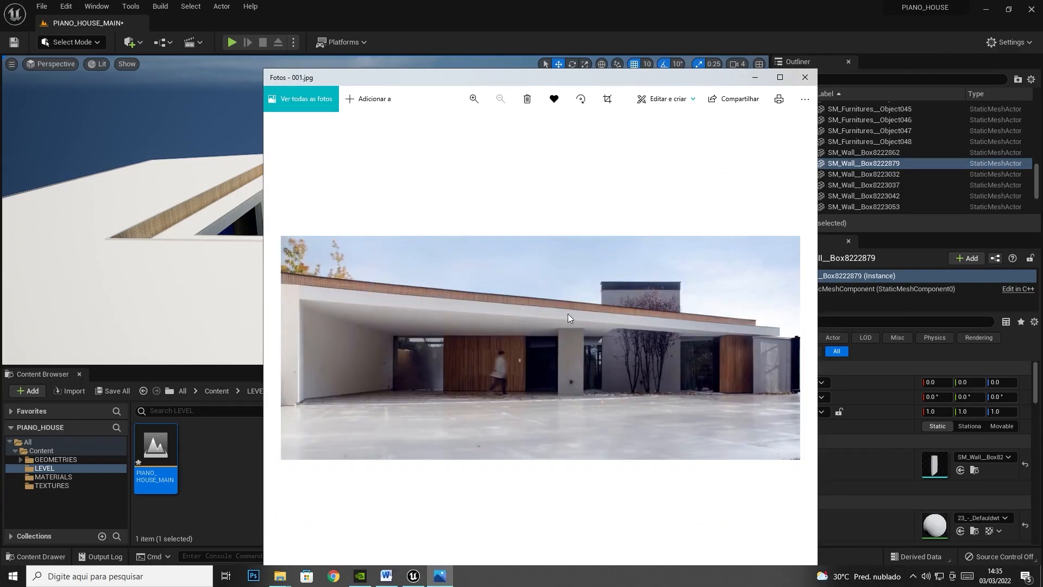
left_click_drag(596, 78, 684, 61)
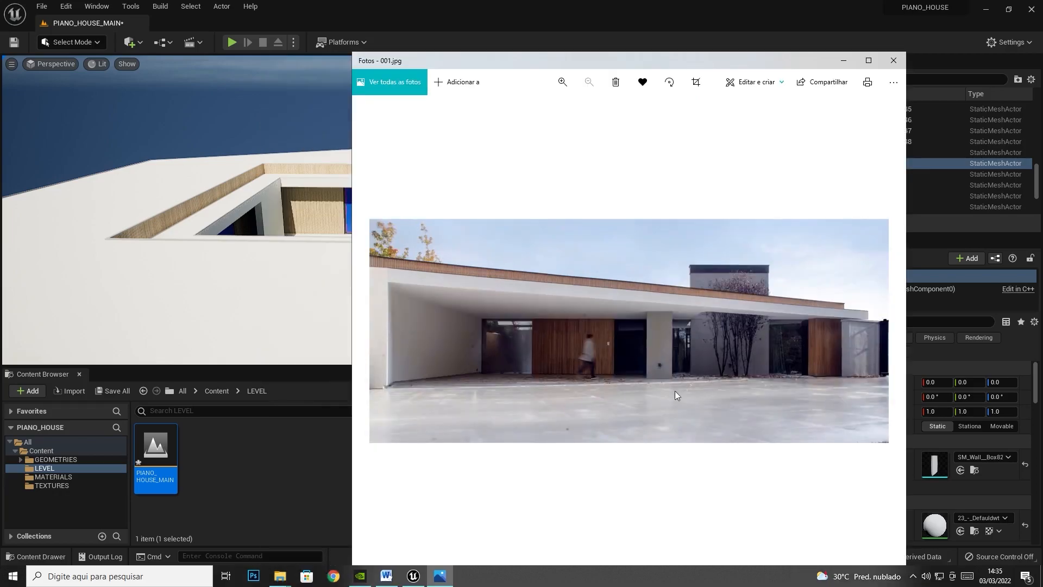
Step: Frame the whole front facade to match reference photo 001 and create a CineCameraActor at that viewpoint
mouse_move(267, 249)
right_mouse_down()
mouse_move(304, 248)
mouse_move(299, 272)
mouse_move(272, 255)
mouse_move(231, 255)
mouse_move(263, 258)
mouse_move(257, 250)
right_mouse_up()
key("w")
key("s")
key("w")
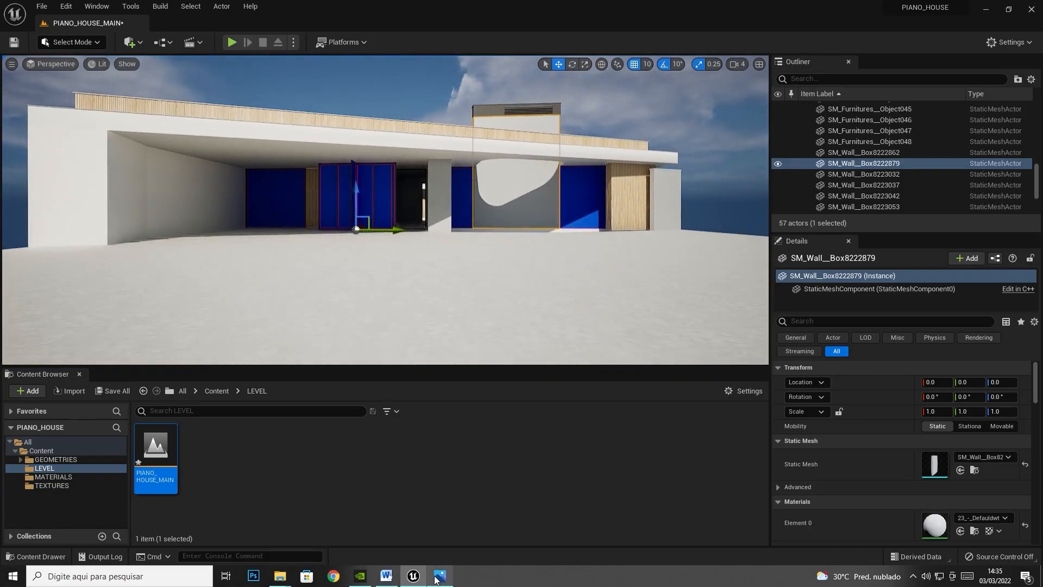
left_click(437, 577)
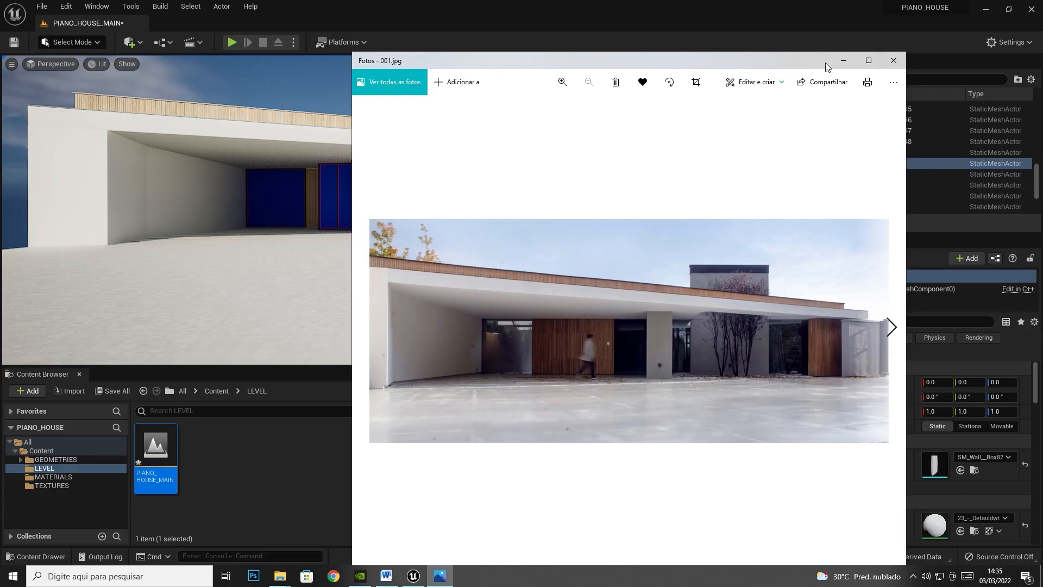
left_click(843, 60)
left_click(10, 64)
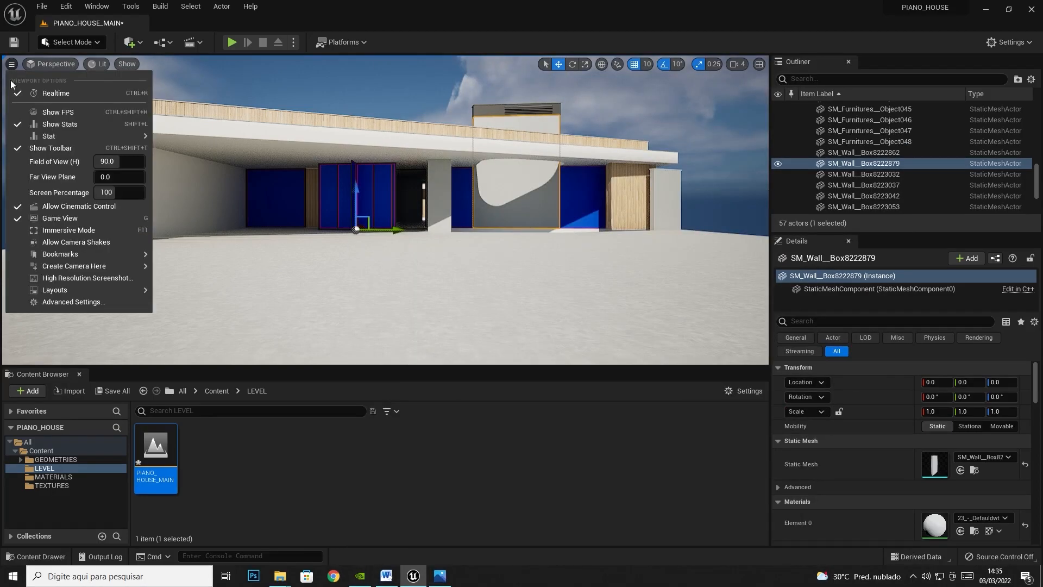
mouse_move(82, 266)
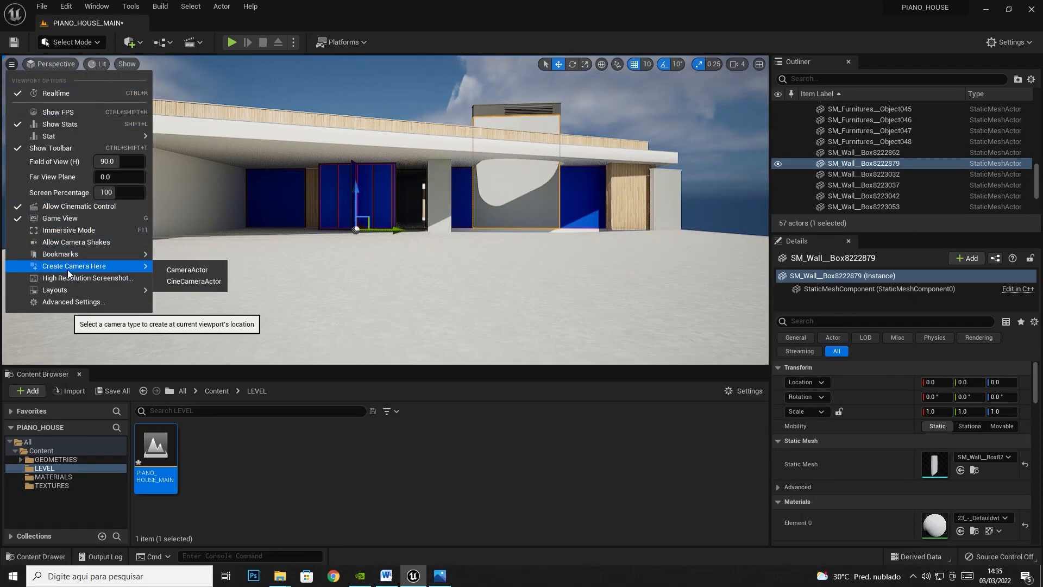
left_click(203, 282)
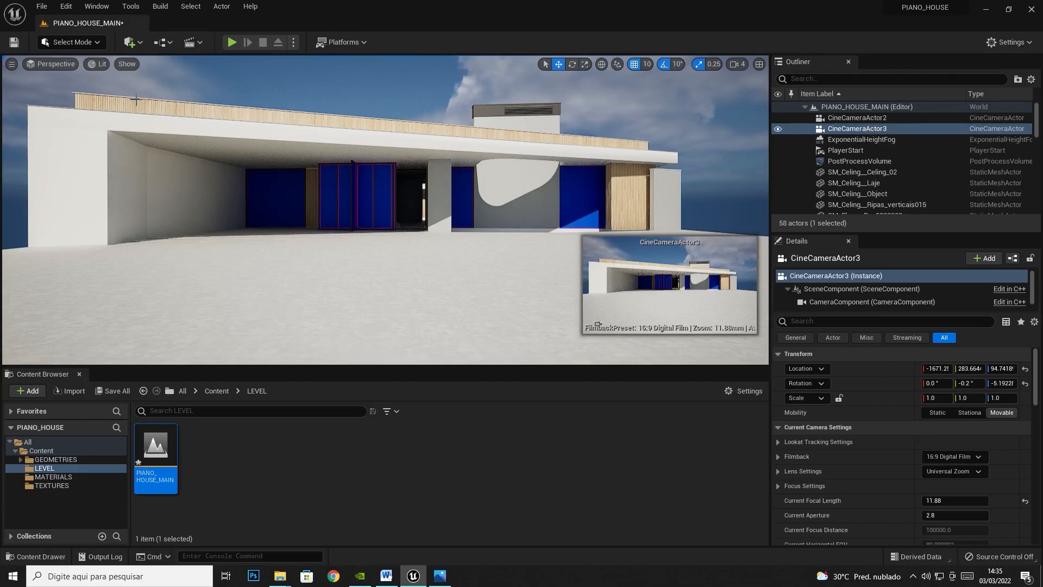
Step: Switch the viewport between CineCameraActor3 and CineCameraActor2 to compare both camera views, ending on CineCameraActor3
left_click(845, 118)
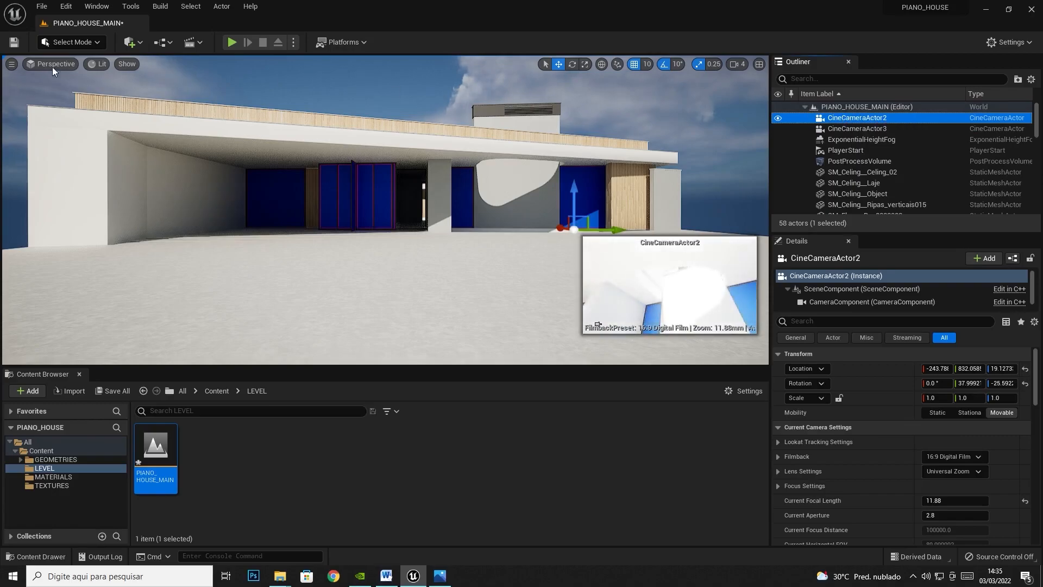
left_click(75, 64)
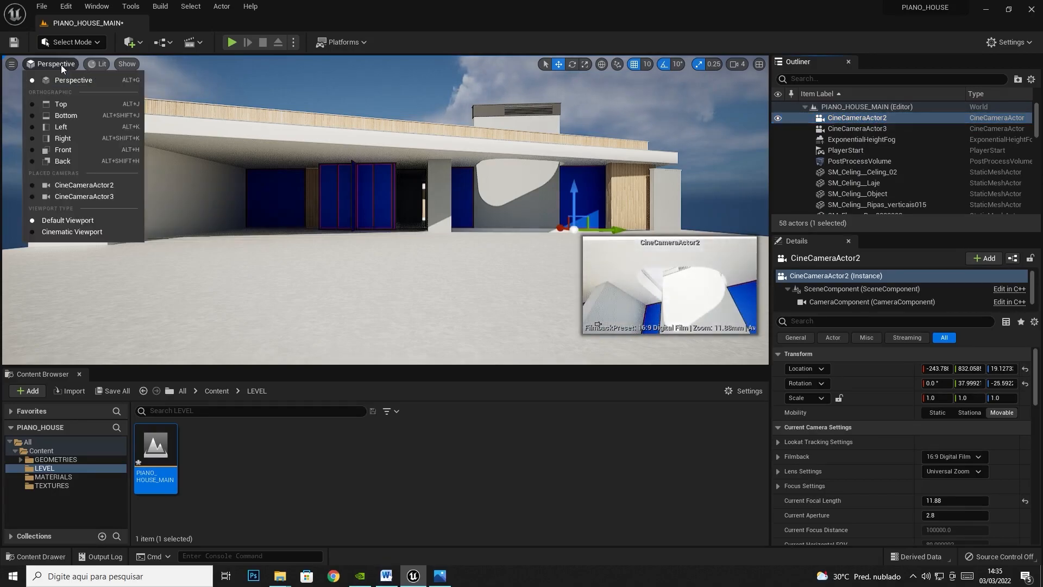
left_click(88, 198)
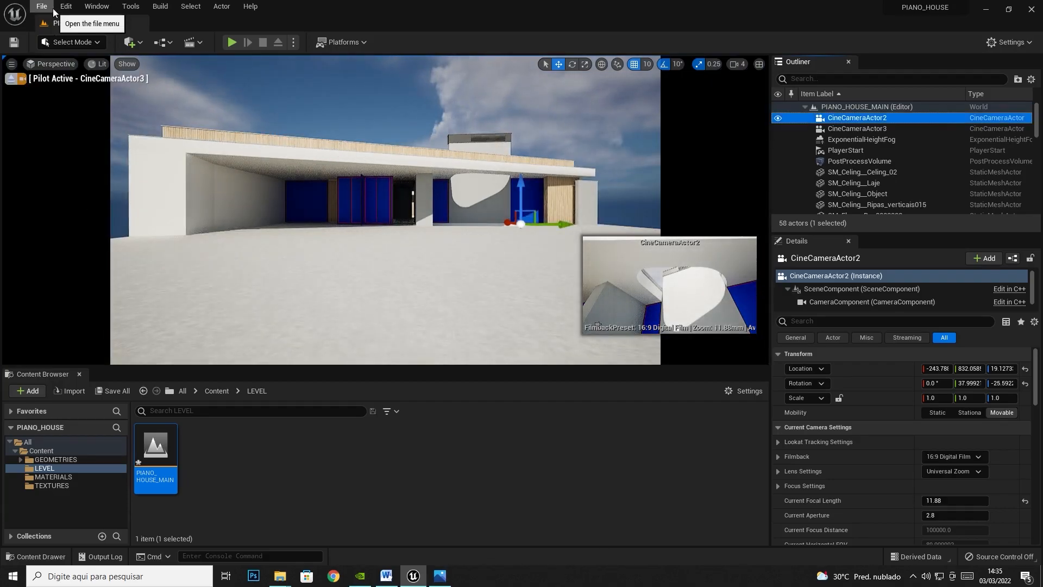
left_click(851, 129)
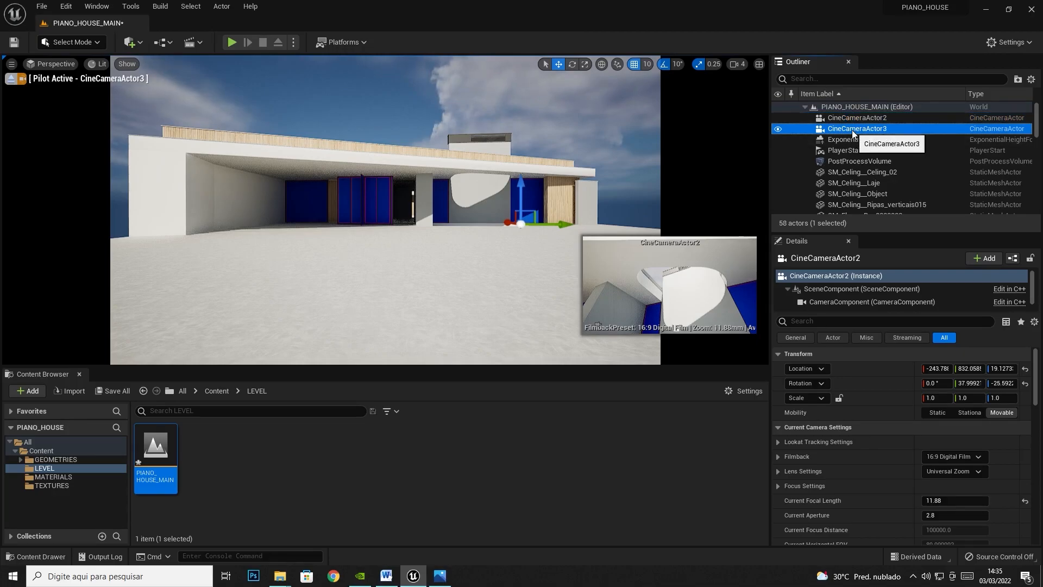
left_click(863, 117)
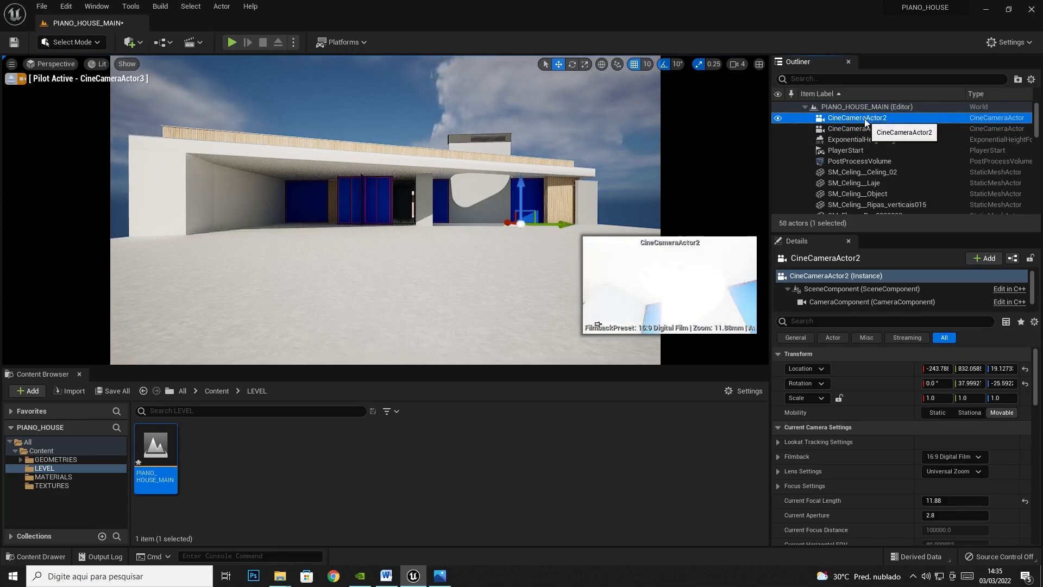
left_click(56, 64)
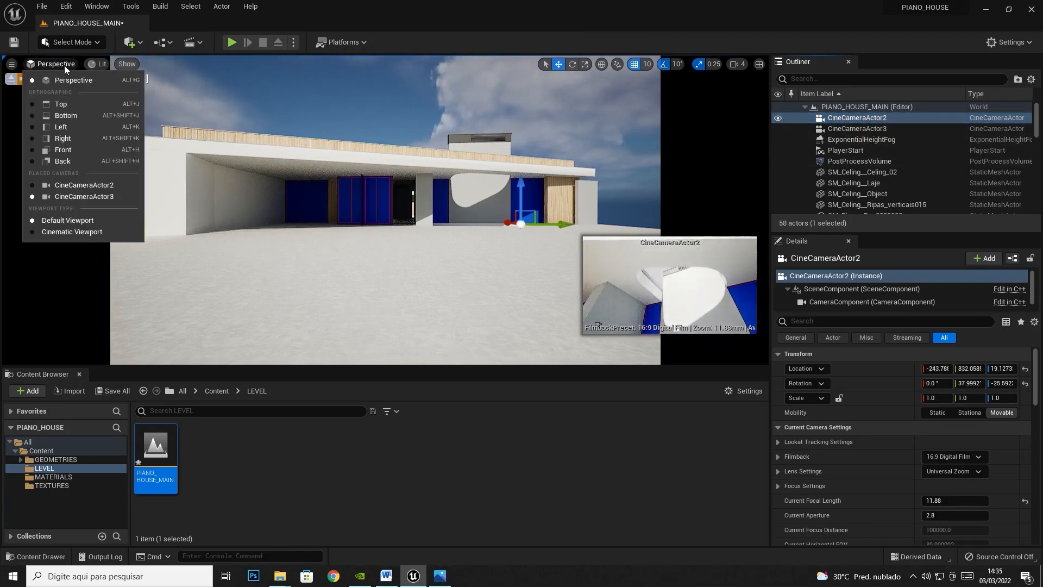
left_click(98, 185)
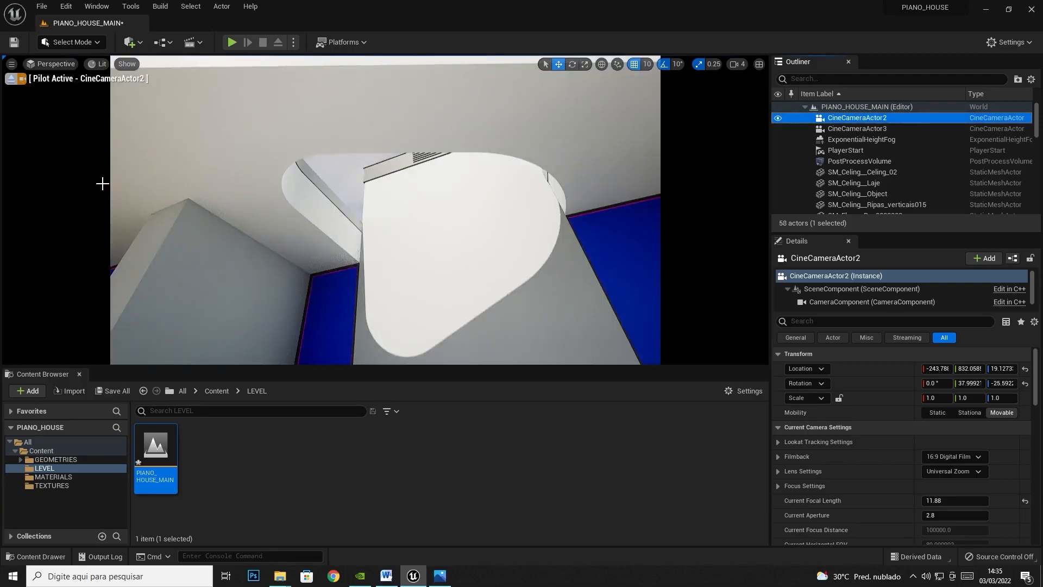
left_click(56, 64)
left_click(100, 190)
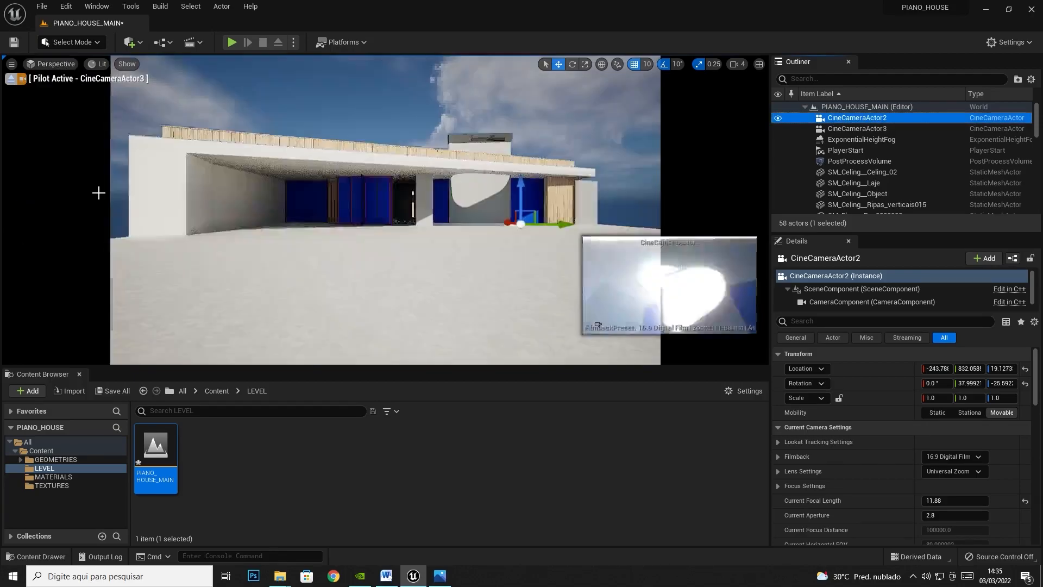
Step: Browse the reference photos from 001 through 003 to 0005 to examine the next camera angles
left_click(440, 576)
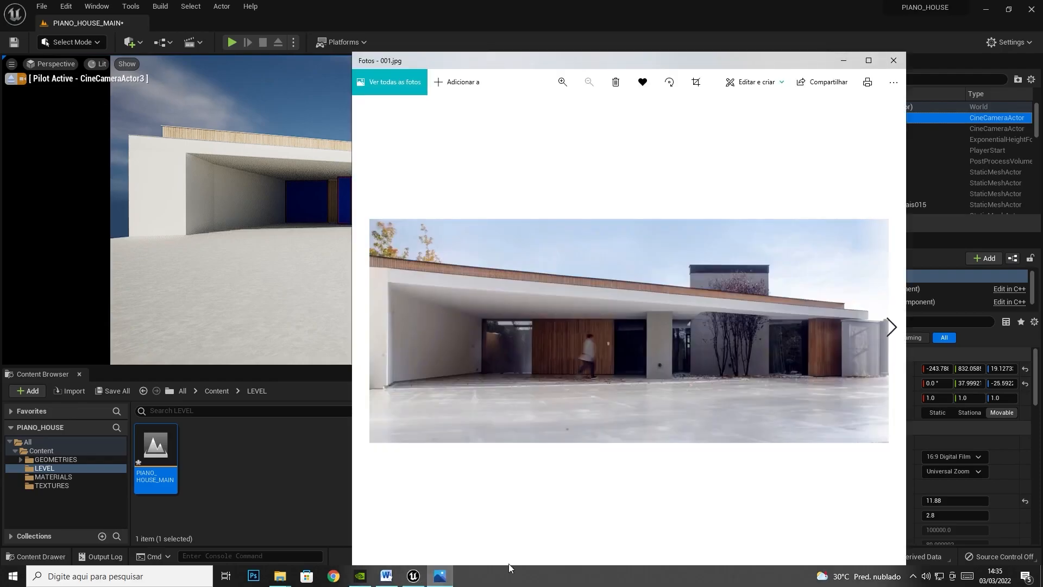
left_click(891, 328)
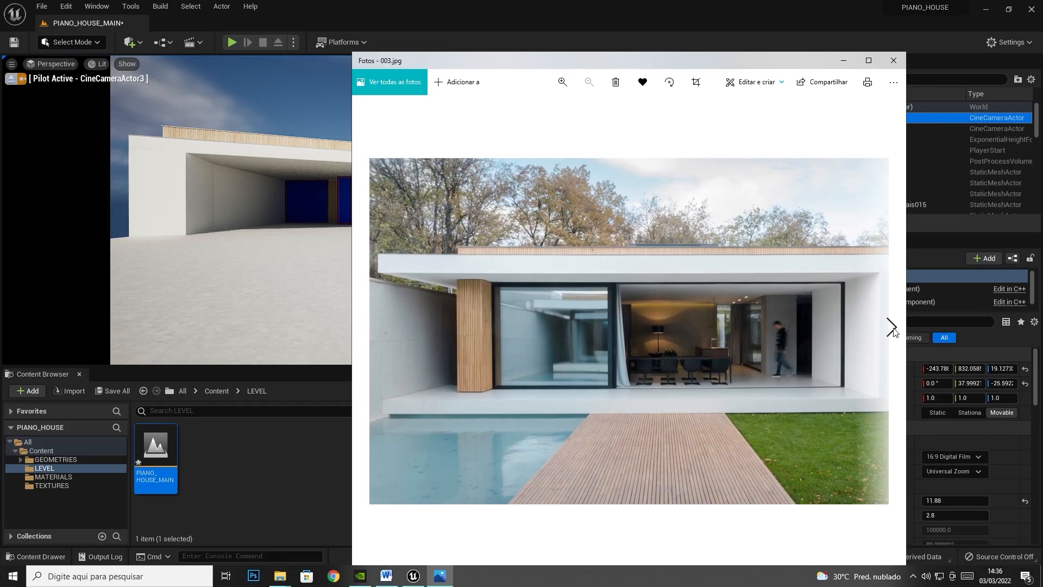
left_click(892, 327)
left_click(891, 328)
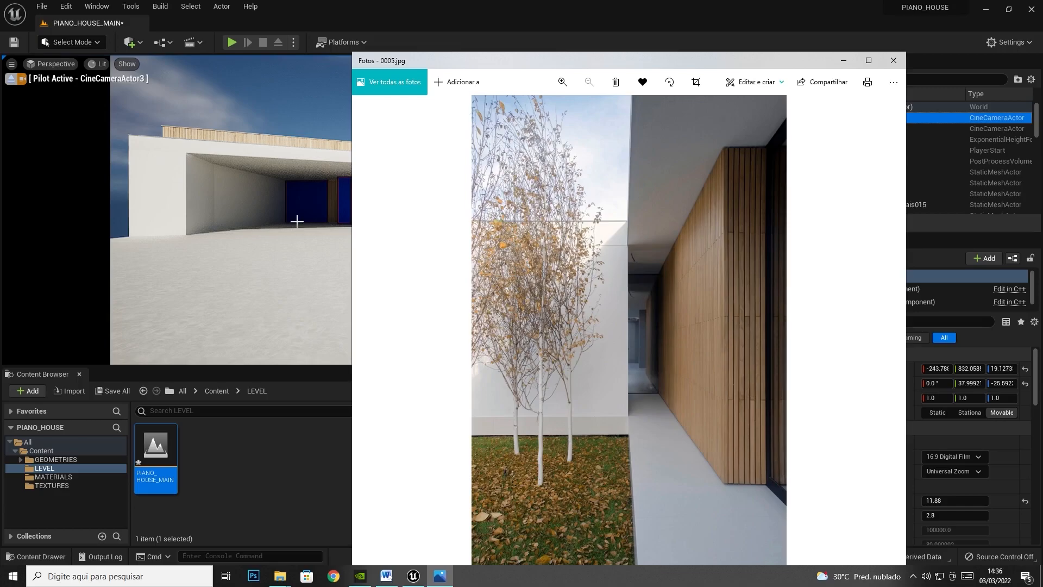
Step: Return to the level and shift the piloted CineCameraActor3 to reframe the front facade
left_click(236, 189)
right_click_drag(412, 221, 435, 212)
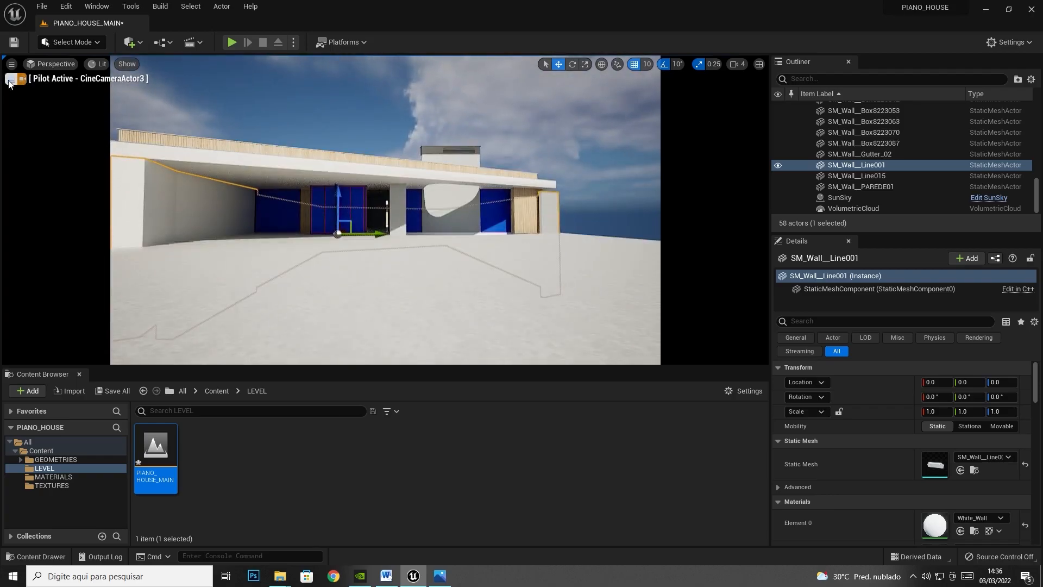
right_click_drag(403, 151, 523, 188)
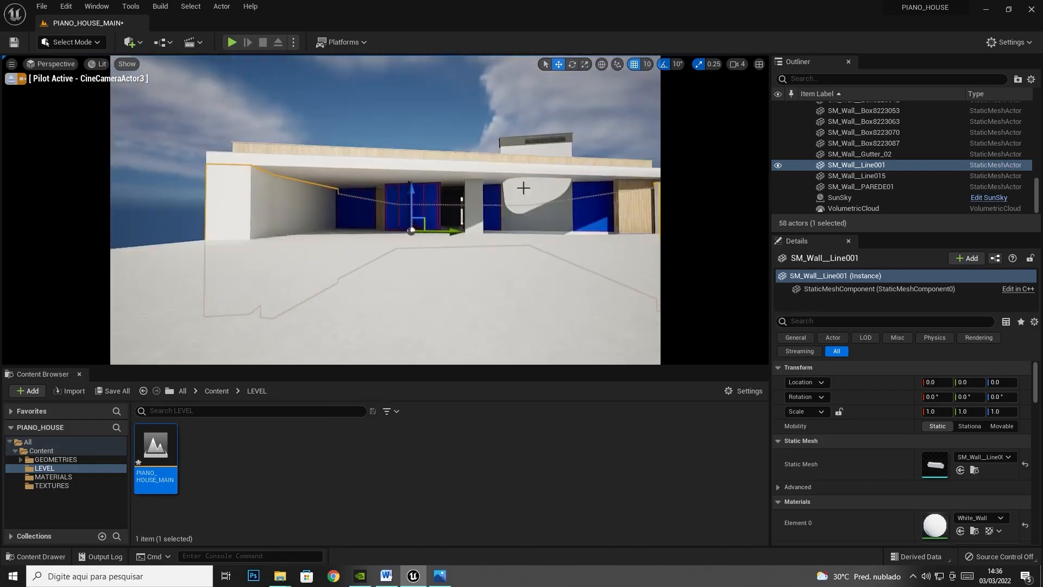
Step: Switch to the four-viewport layout and zoom out the Back, Right and Top views to show the house's extents
left_click(759, 64)
scroll(529, 295, "down", 8)
scroll(302, 123, "down", 14)
scroll(566, 166, "down", 10)
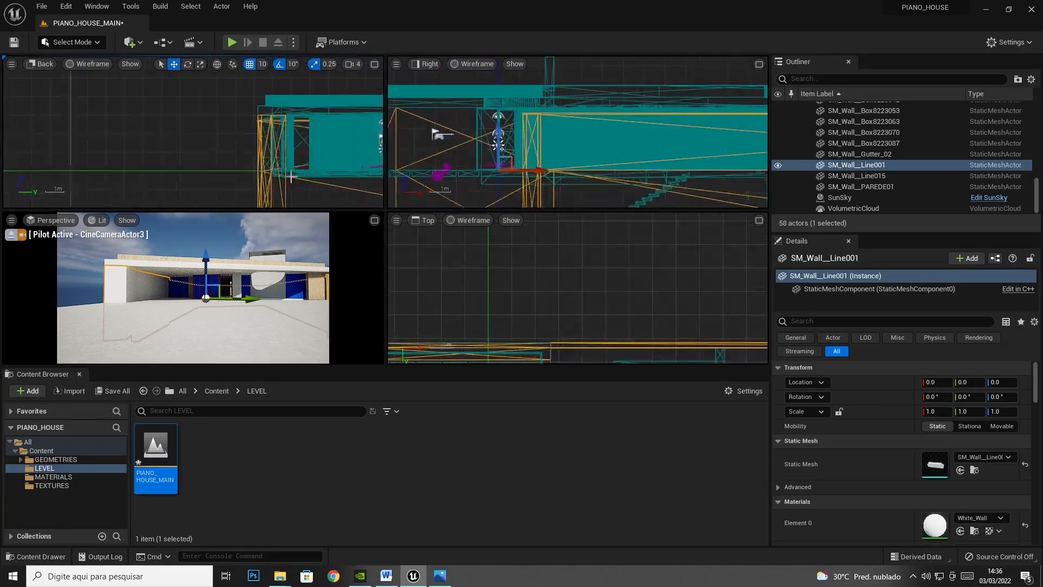
scroll(572, 283, "down", 8)
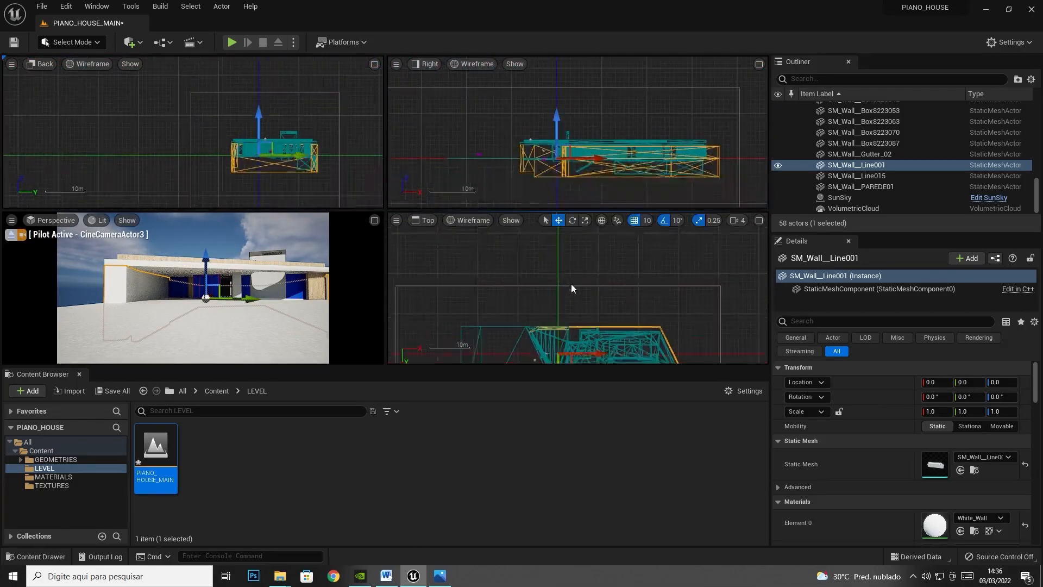
Step: Select CineCameraActor3 and CineCameraActor2 one after the other in the Top view to check where each camera stands
scroll(570, 255, "up", 6)
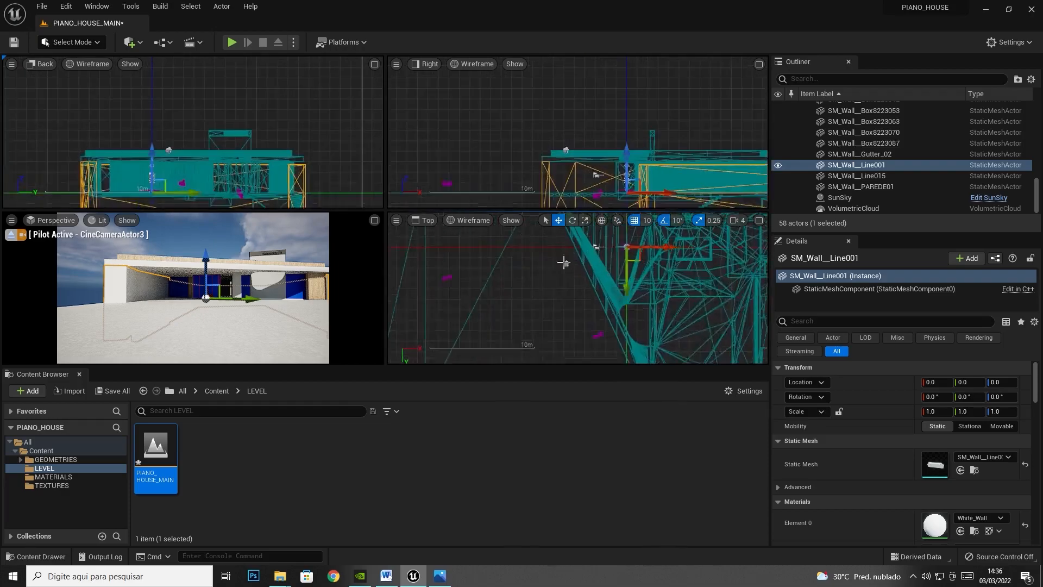
left_click(443, 280)
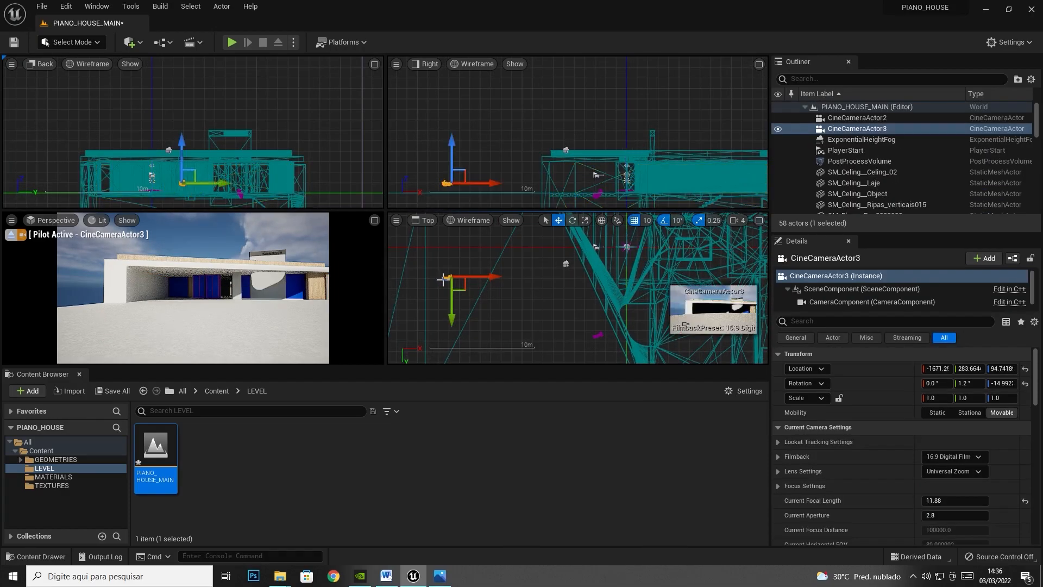
left_click(598, 339)
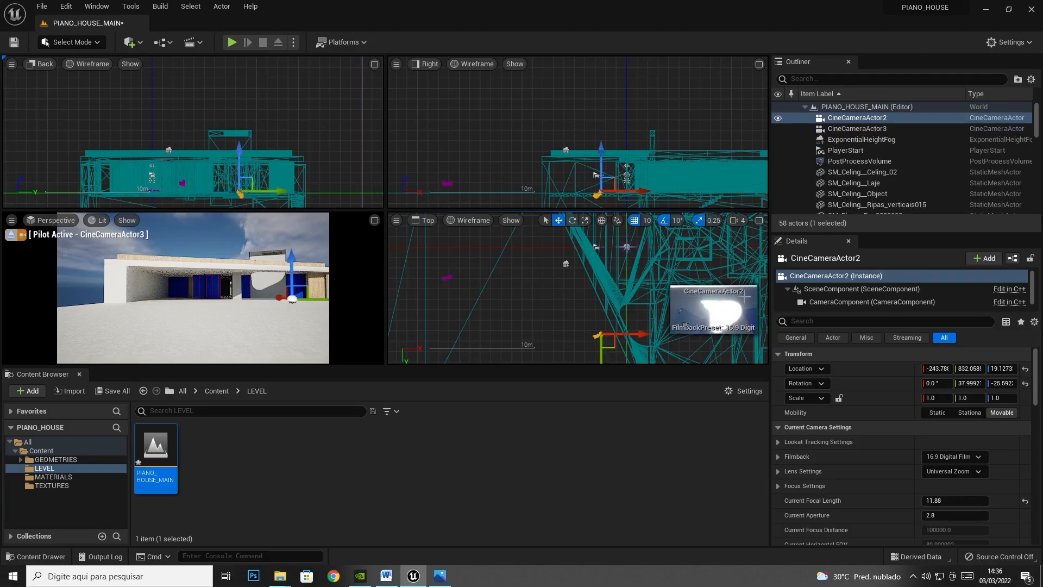
left_click(600, 351)
left_click(599, 338)
Step: Turn and shift the piloted CineCameraActor3 to reframe the front facade, and stop piloting it
right_click_drag(230, 289, 234, 293)
mouse_move(339, 283)
right_mouse_down()
mouse_move(244, 285)
mouse_move(328, 288)
right_mouse_up()
right_click_drag(253, 288, 198, 288)
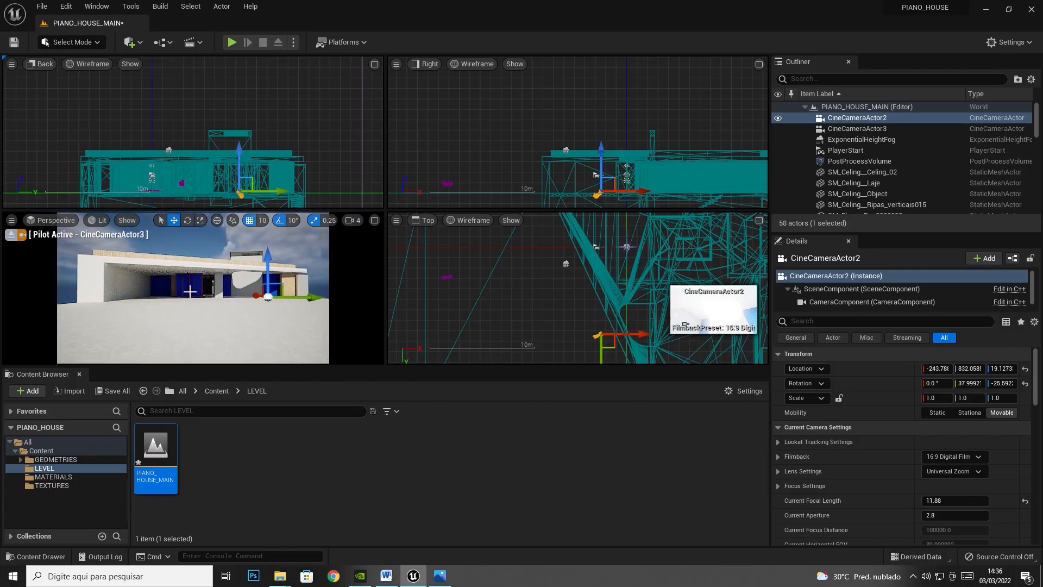
left_click(13, 236)
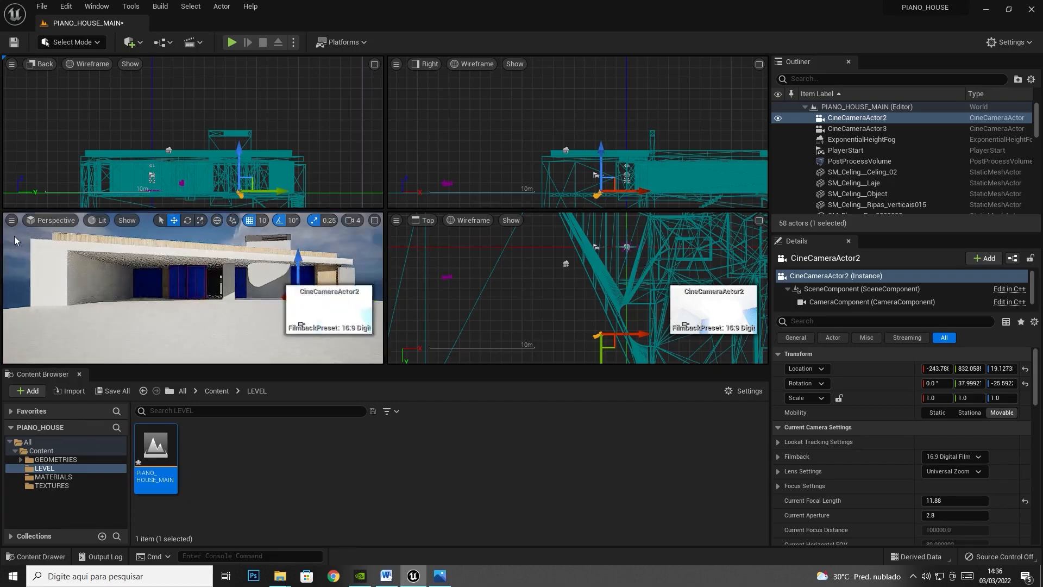
Step: Maximize the Perspective viewport, fly to the courtyard beside the wood-clad wall, and bring up reference photo 0005
left_click(375, 220)
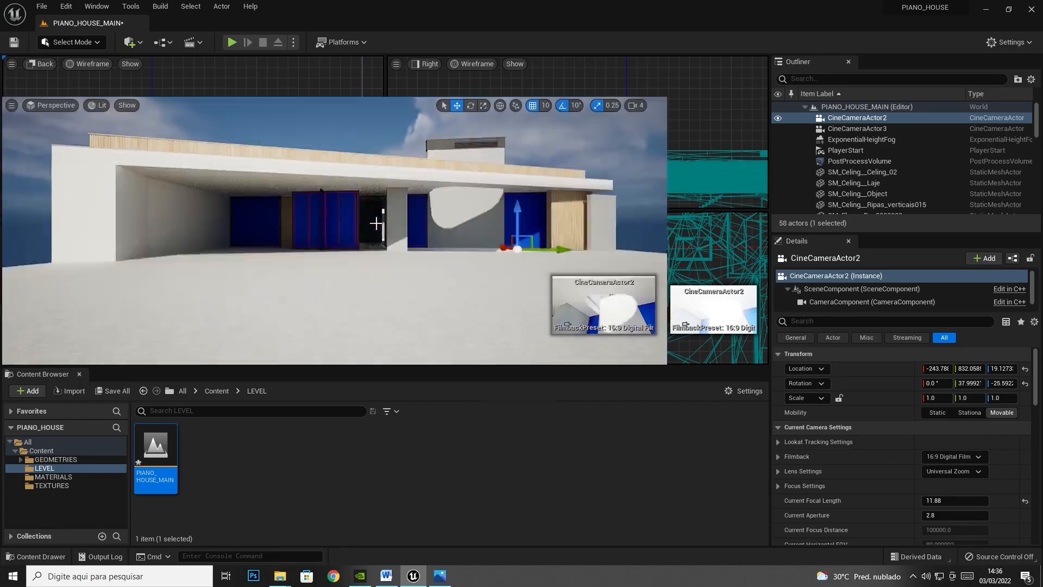
key("Escape")
right_click_drag(374, 220, 576, 225)
key("w")
left_click(440, 576)
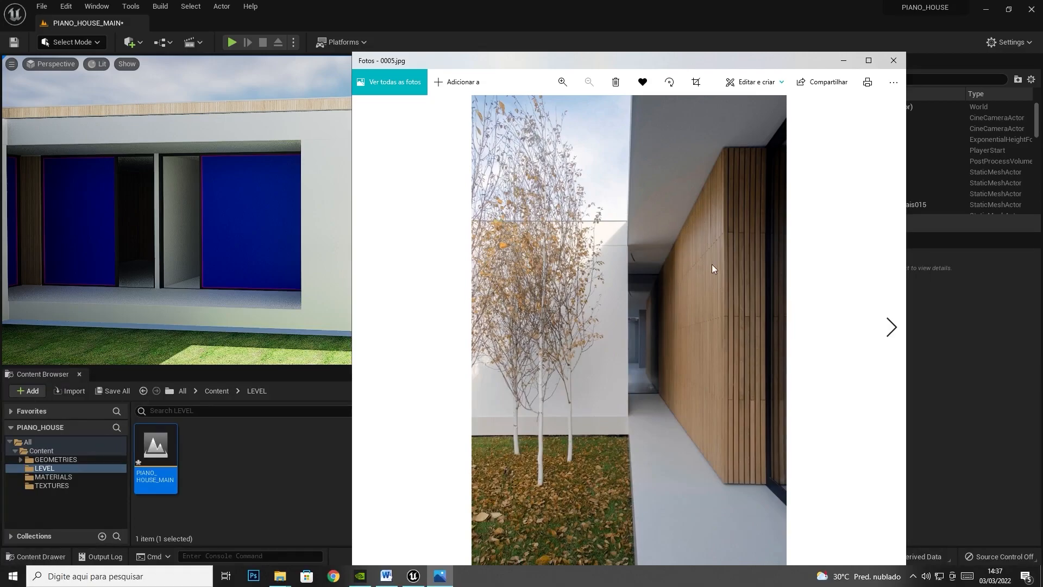
Step: Restore the editor to a smaller window and arrange it side by side with the reference photo
left_click(1009, 9)
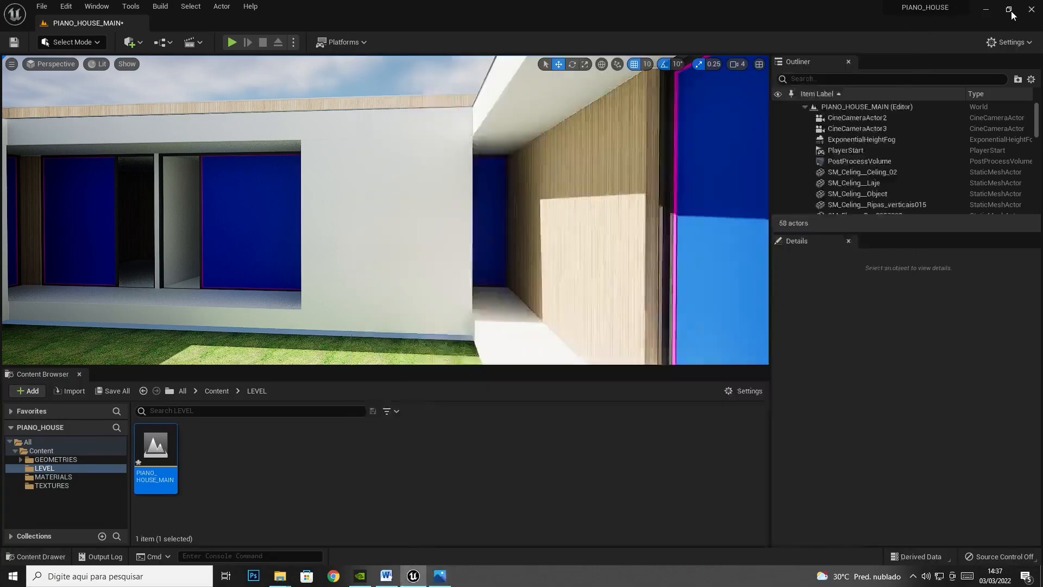
left_click_drag(688, 232, 823, 233)
left_click_drag(525, 345, 522, 446)
left_click_drag(177, 254, 422, 253)
left_click_drag(695, 90, 717, 10)
left_click_drag(648, 480, 648, 560)
left_click_drag(702, 15, 847, 15)
left_click_drag(456, 60, 117, 12)
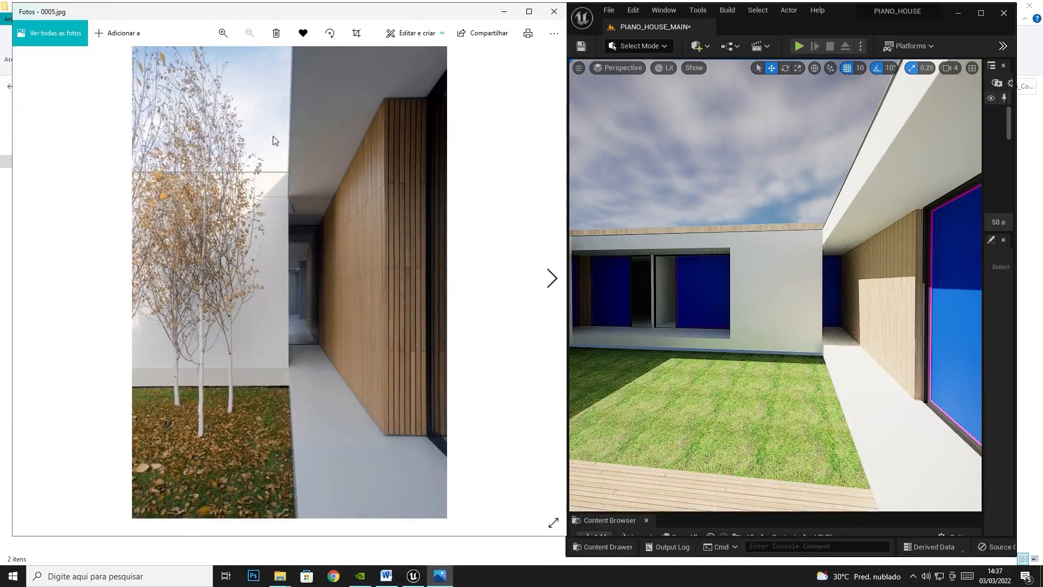
Step: Create a CineCameraActor at a view along the wood-clad passage beside the lawn, following reference photo 0005
right_click_drag(742, 304, 717, 326)
key("w")
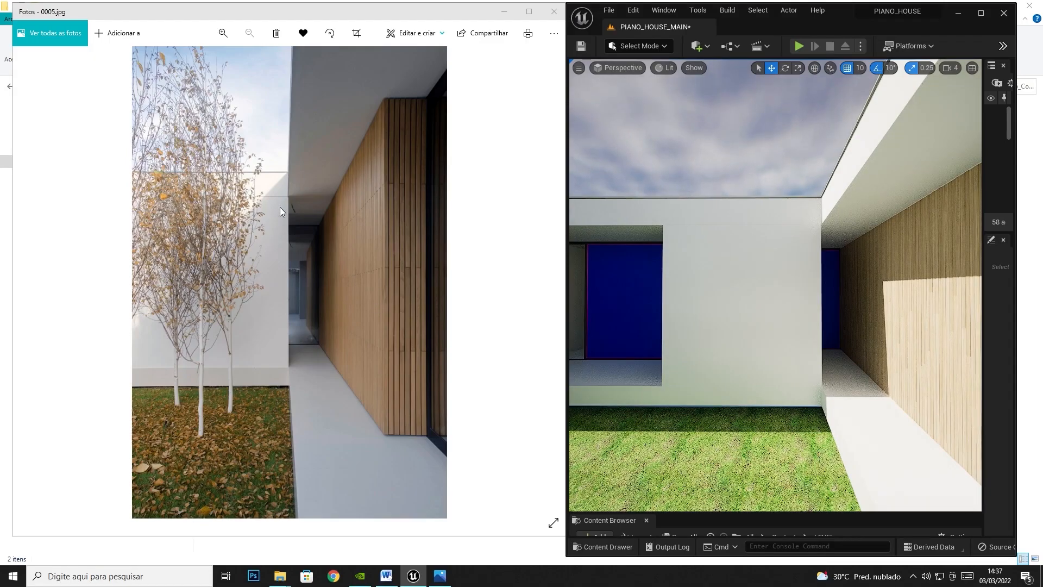
left_click(579, 69)
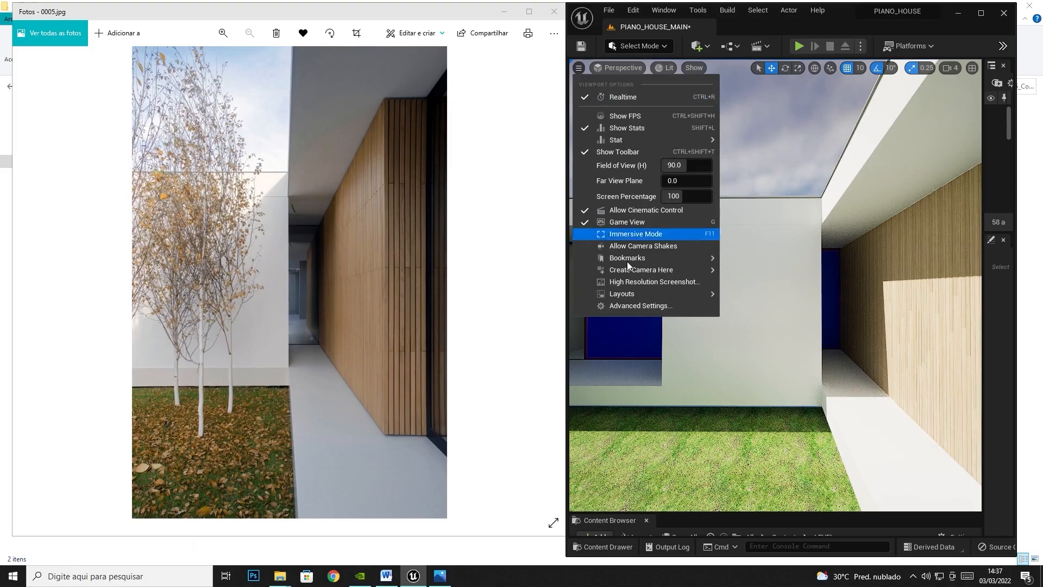
mouse_move(647, 270)
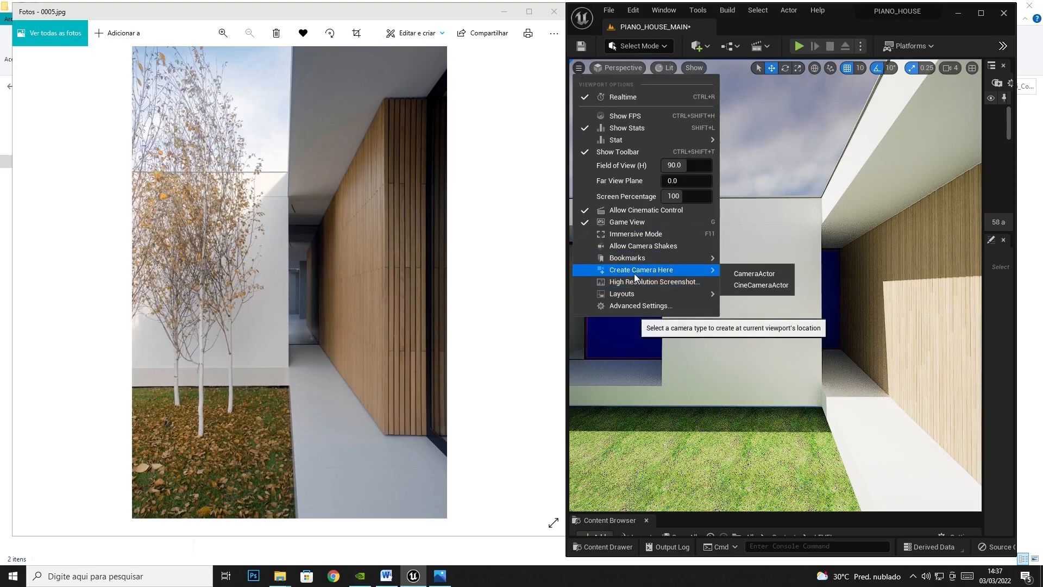
left_click(759, 286)
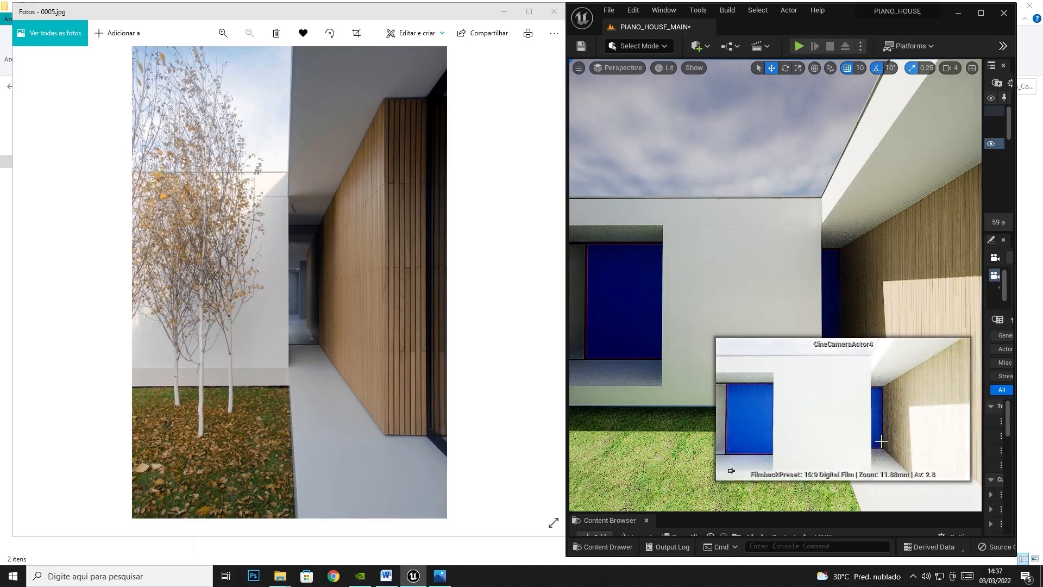
Step: Show reference photo 005 and create a CineCameraActor at a matching view of the covered terrace and its large opening
left_click(552, 278)
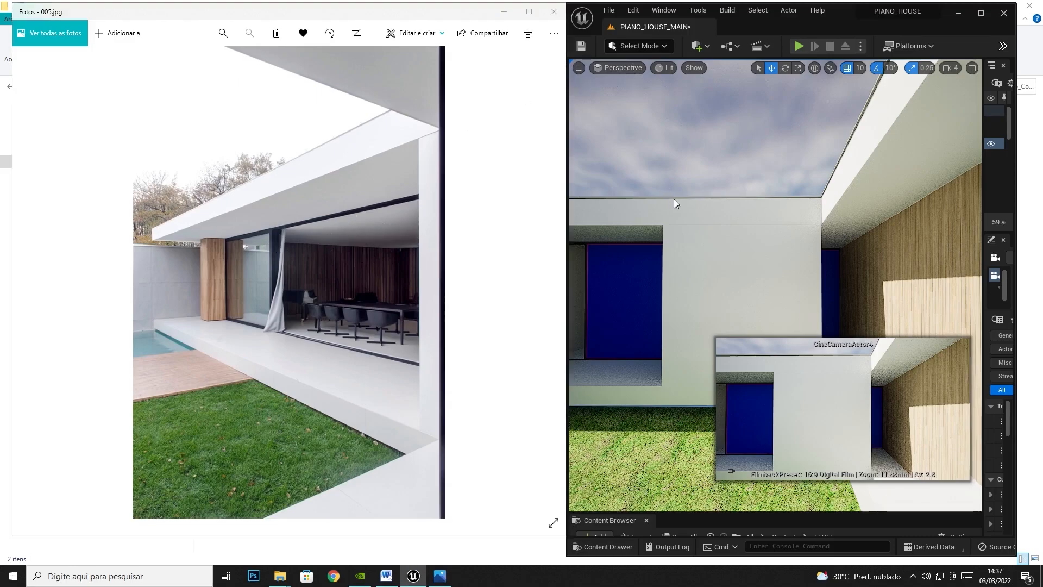
right_click_drag(671, 199, 686, 210)
left_click(695, 157)
key("s")
right_click_drag(710, 286, 613, 277)
key("w")
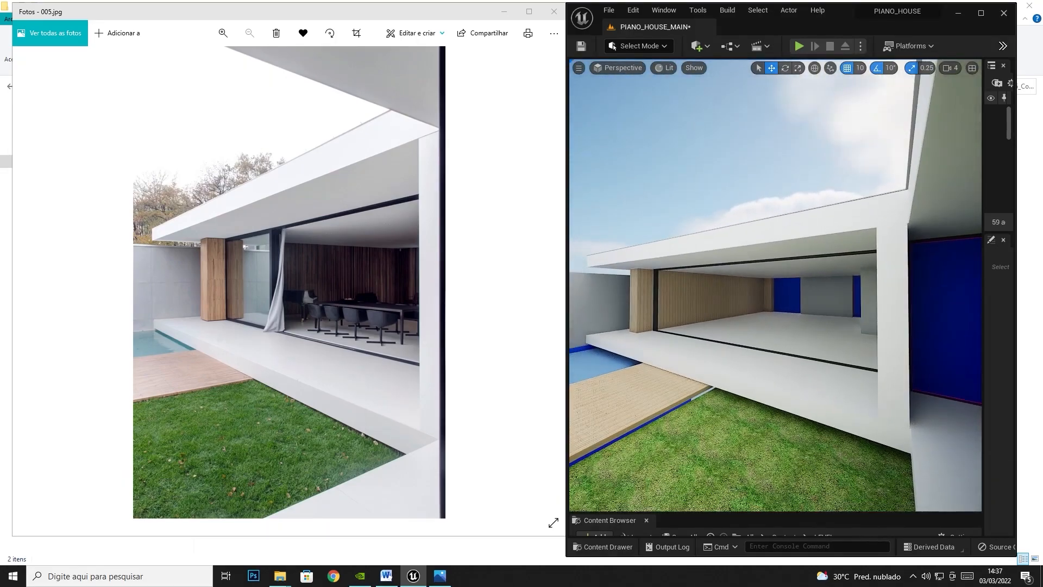
right_click_drag(710, 285, 707, 284)
key("a")
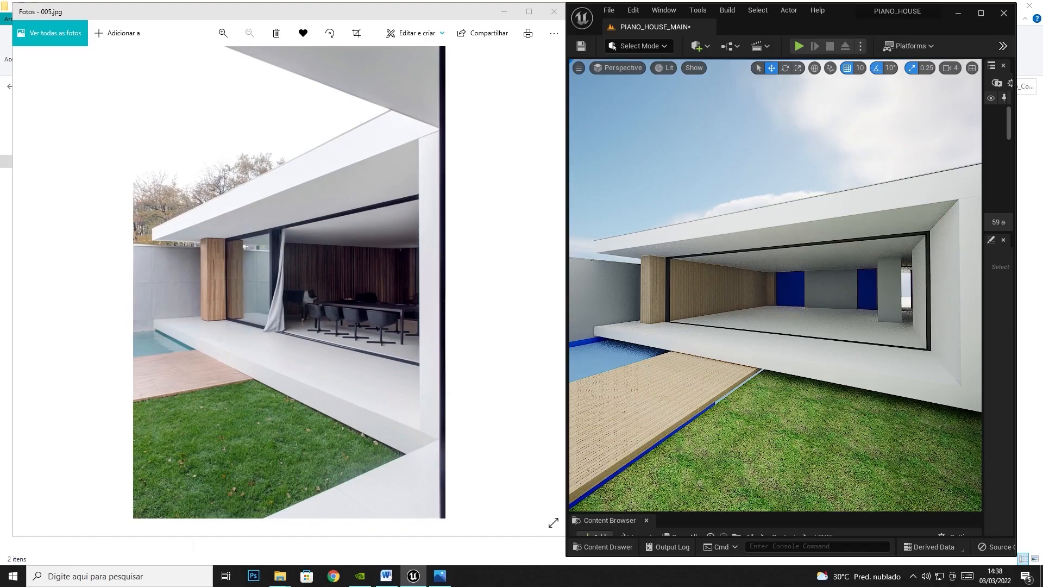
right_click_drag(710, 291, 711, 291)
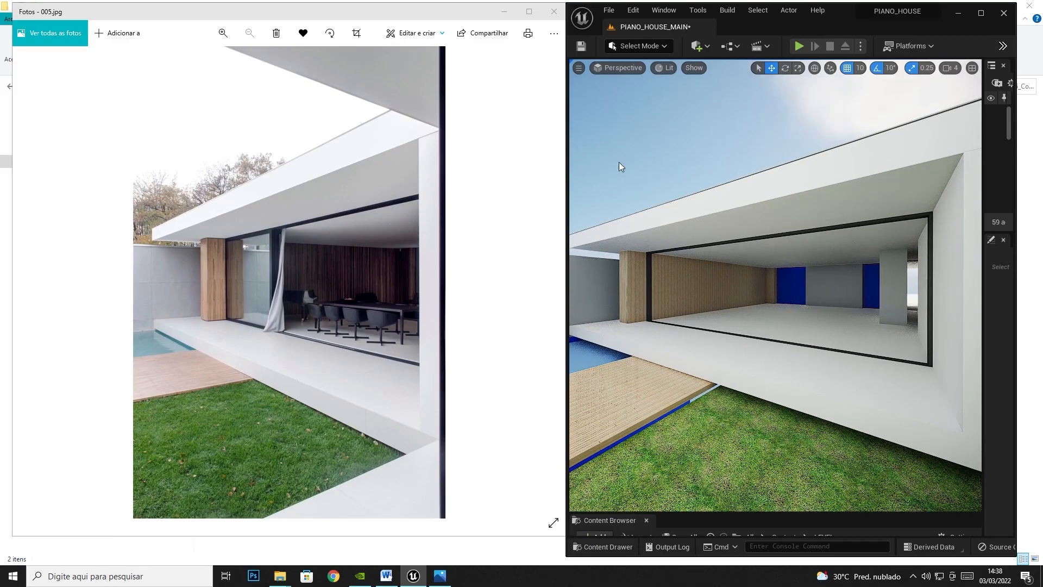
left_click(579, 68)
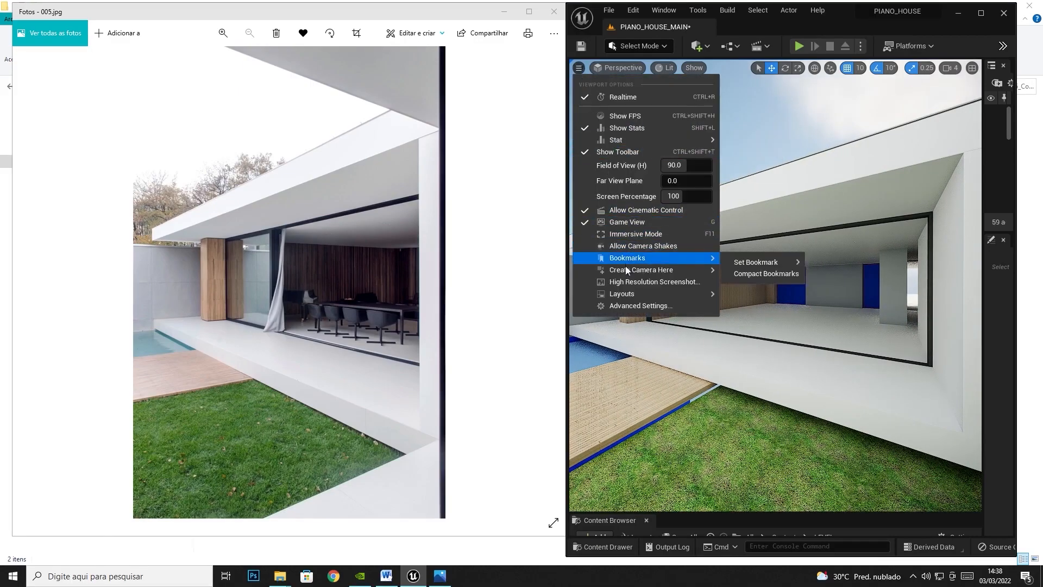
mouse_move(627, 272)
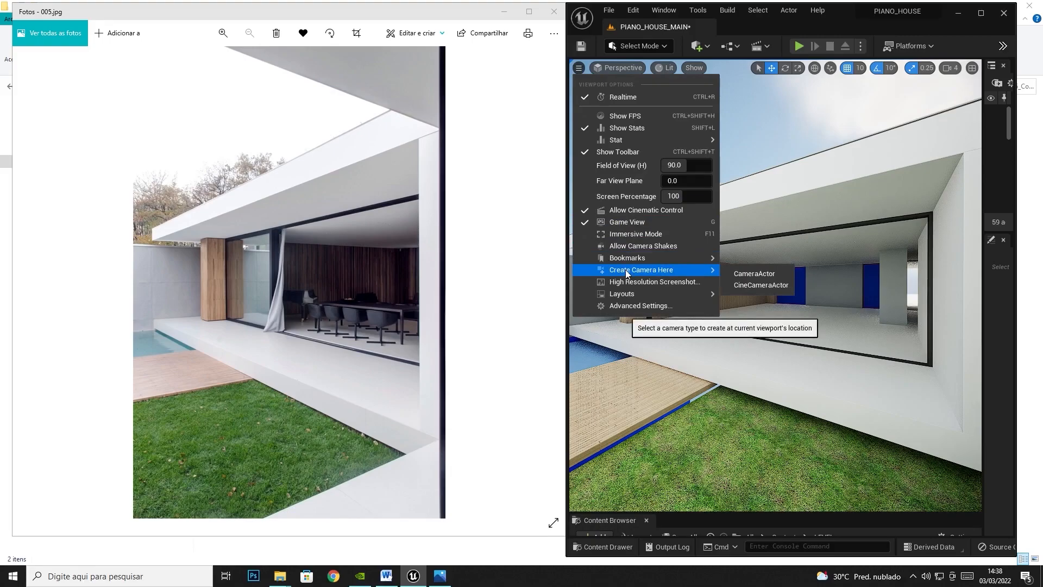
left_click(744, 286)
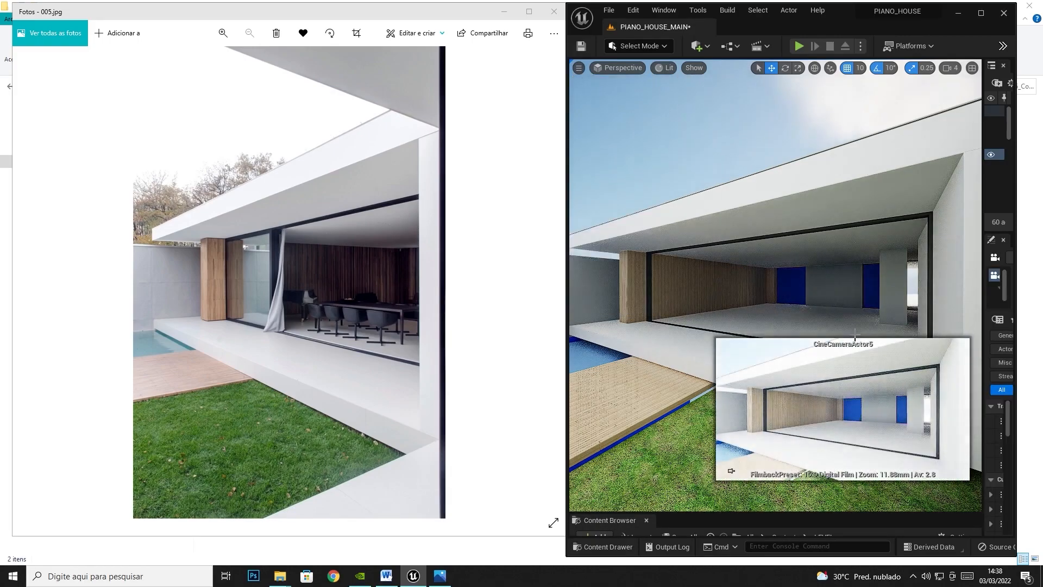
Step: Browse the interior reference photos from 0007 through 008 to 009
left_click(552, 278)
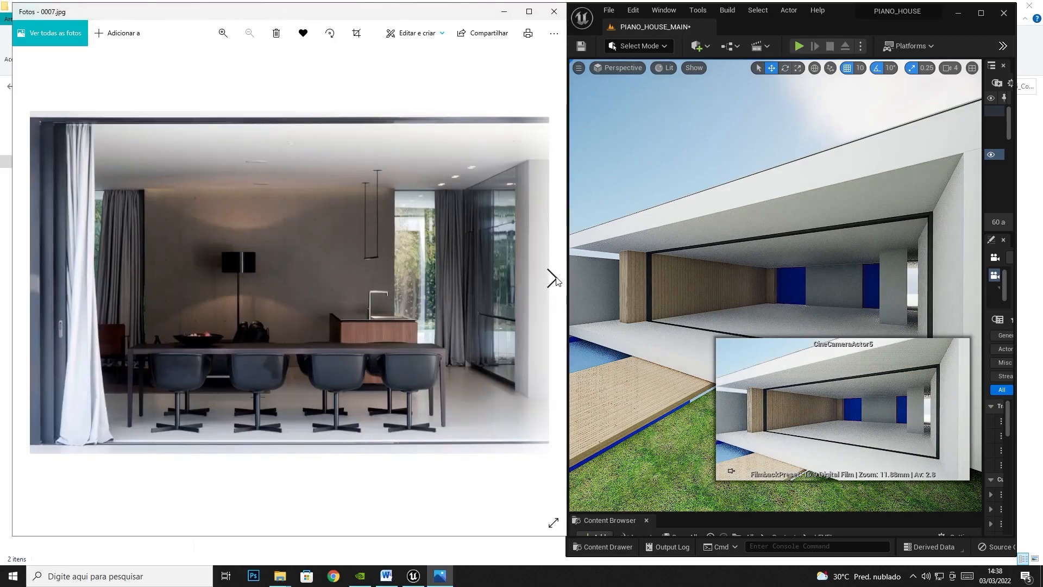
left_click(552, 278)
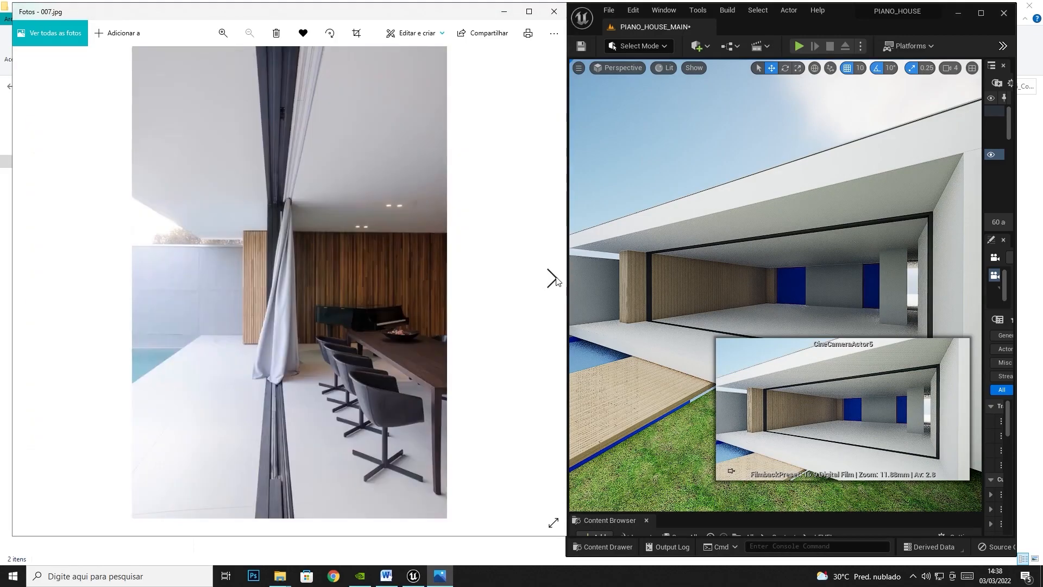
left_click(552, 278)
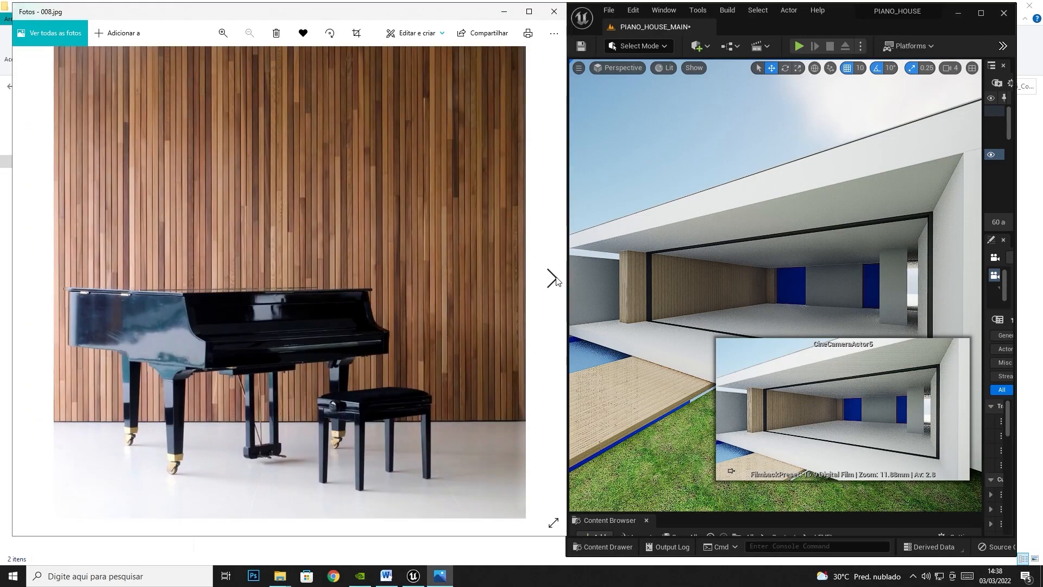
left_click(552, 278)
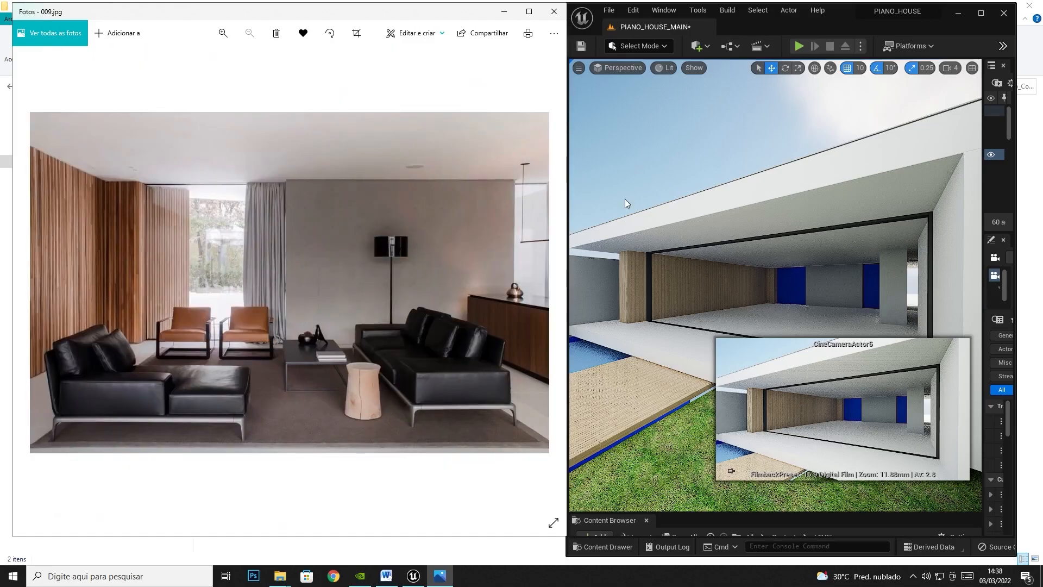
Step: Fly into the living room and create a CineCameraActor facing the back wall between the windows, following reference photo 009
left_click(699, 163)
mouse_move(738, 293)
right_mouse_down()
mouse_move(760, 293)
mouse_move(745, 284)
mouse_move(739, 294)
right_mouse_up()
key("w")
key("w")
key("w")
key("w")
key("w")
key("s")
key("w")
key("s")
key("w")
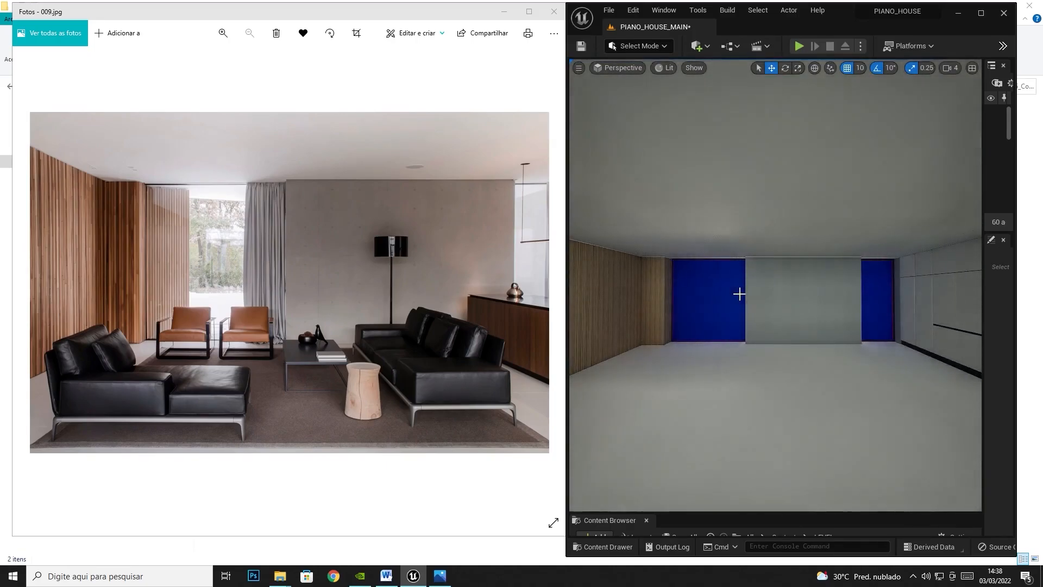
left_click(579, 67)
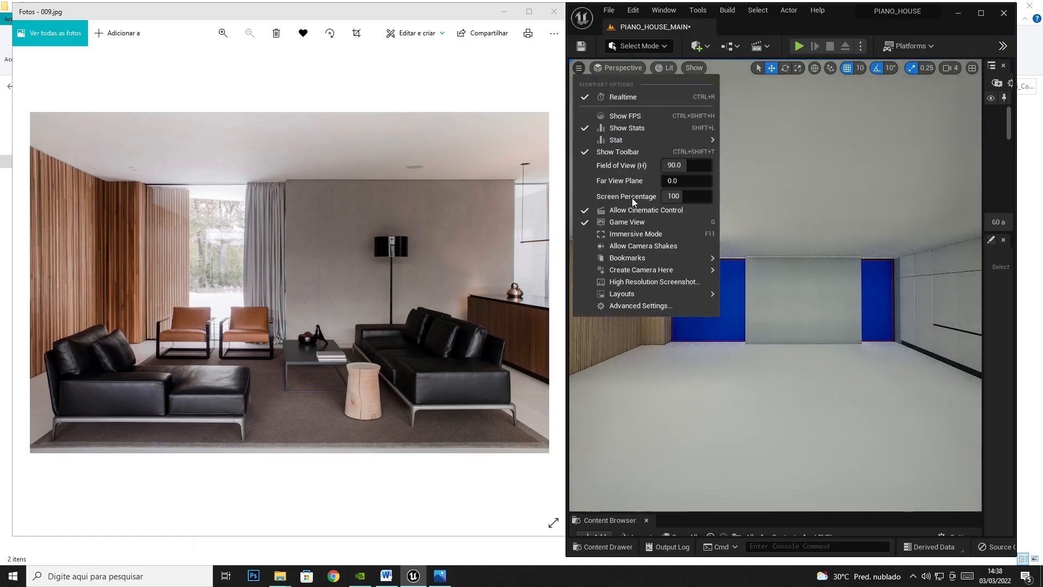
mouse_move(641, 269)
left_click(736, 283)
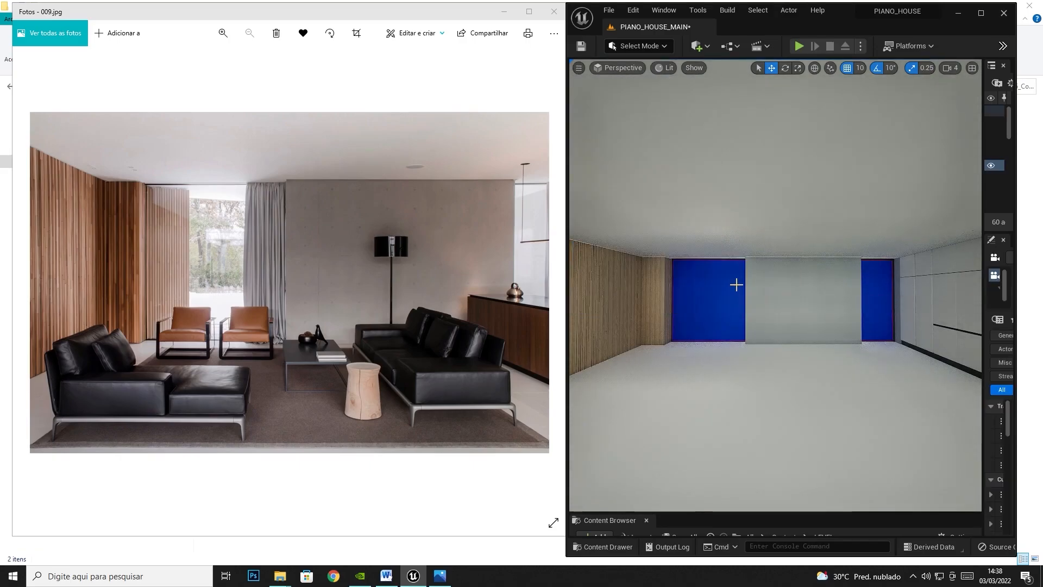
Step: Browse the reference photos from 0010 to 0019 for the next camera angle to reproduce
left_click(552, 278)
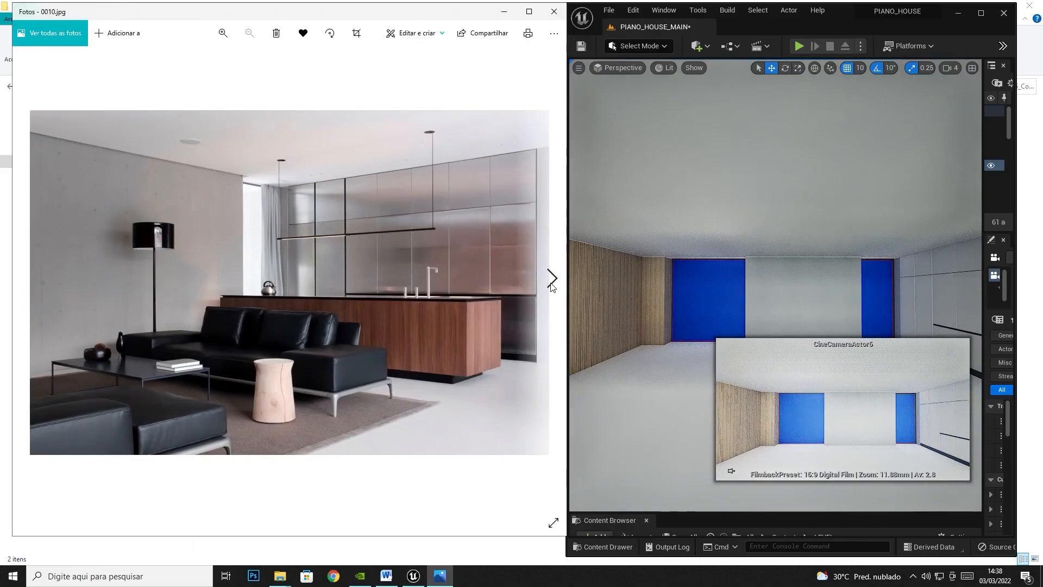
left_click(551, 279)
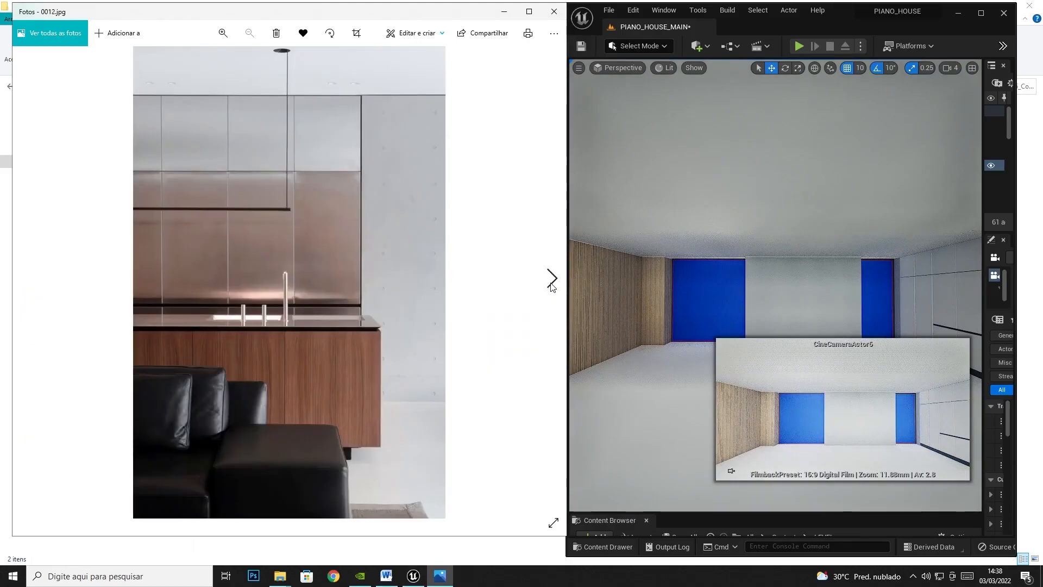
left_click(551, 279)
left_click(552, 279)
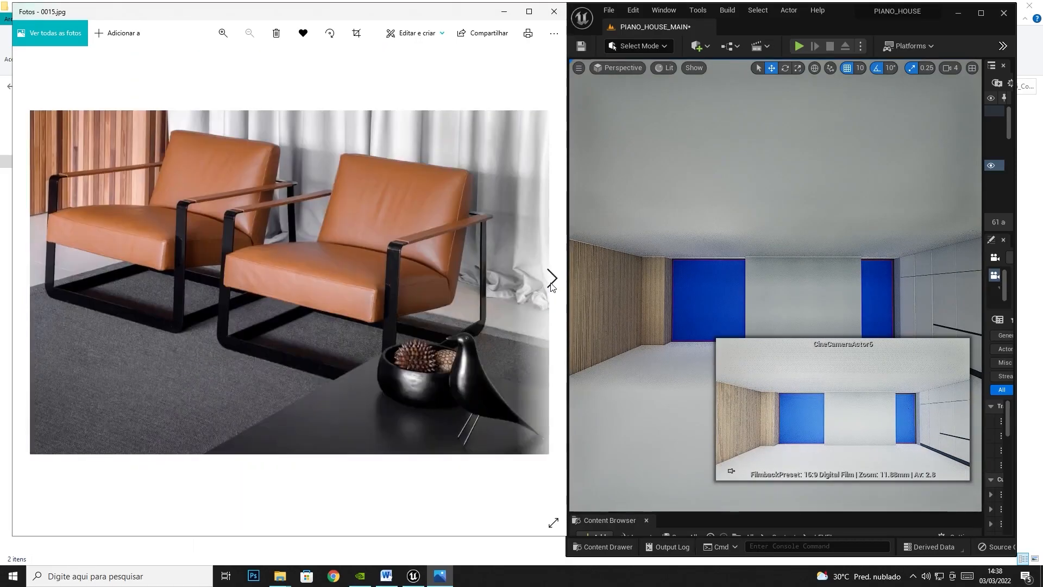
left_click(552, 279)
left_click(551, 279)
left_click(551, 279)
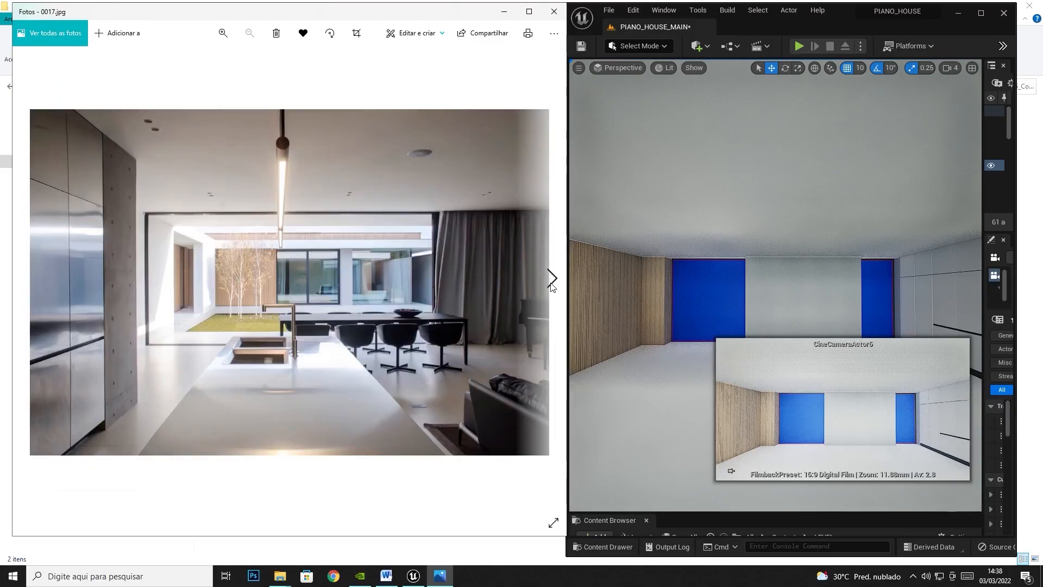
left_click(550, 282)
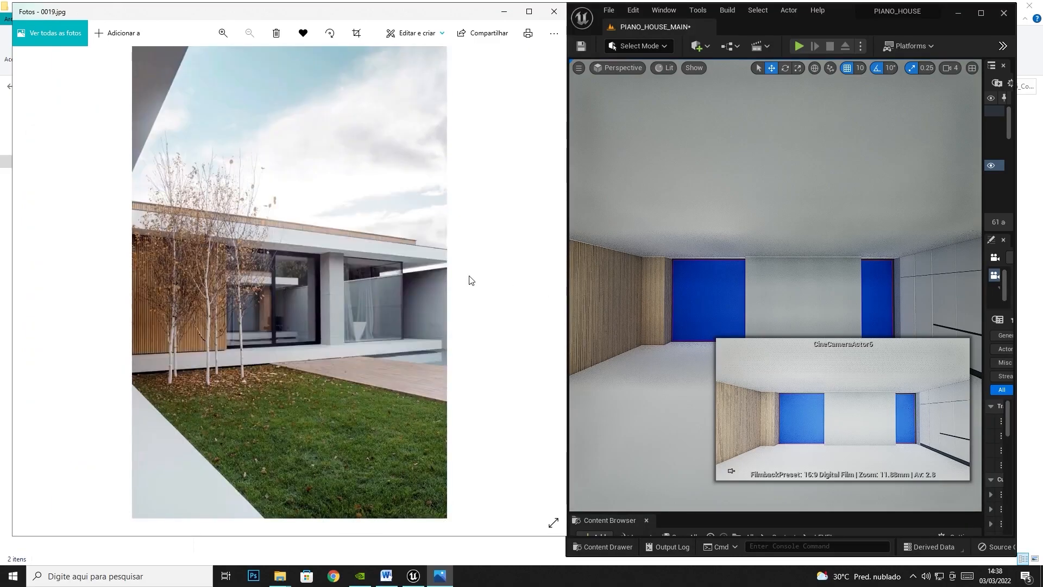
Step: Fly back out to the courtyard and create a CineCameraActor overlooking the lawn, deck and pool, following reference photo 0019
left_click(711, 241)
right_click_drag(711, 240, 950, 231)
key("w")
key("s")
mouse_move(686, 287)
right_mouse_down()
mouse_move(694, 283)
mouse_move(687, 293)
right_mouse_up()
key("d")
key("q")
key("d")
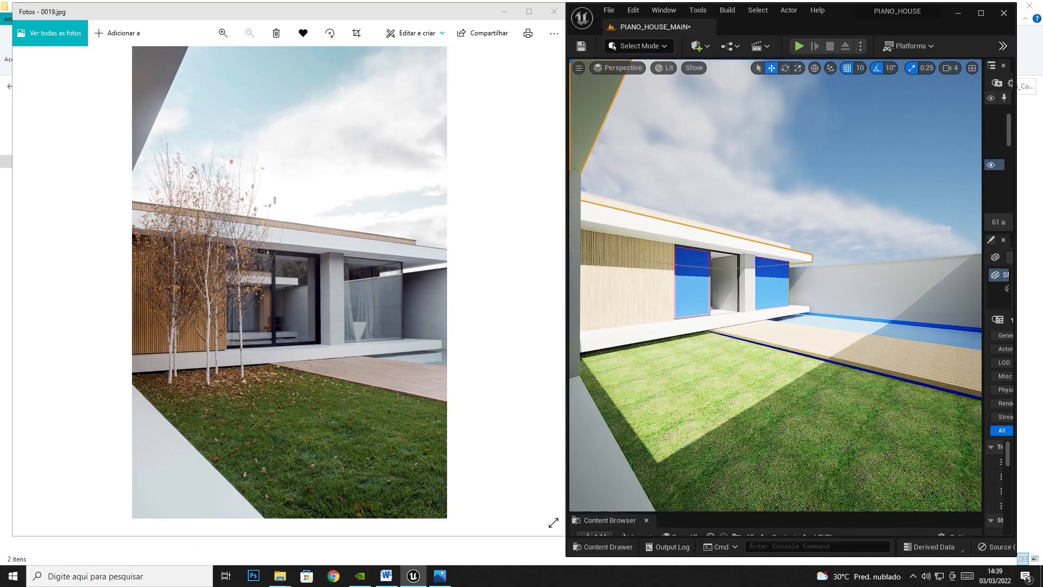
left_click(579, 68)
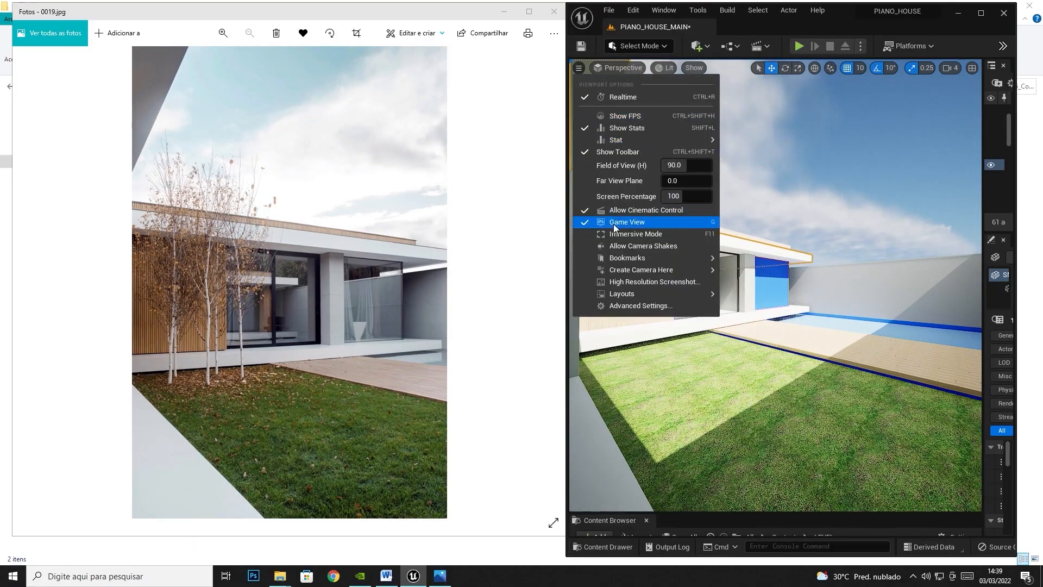
mouse_move(697, 270)
left_click(745, 284)
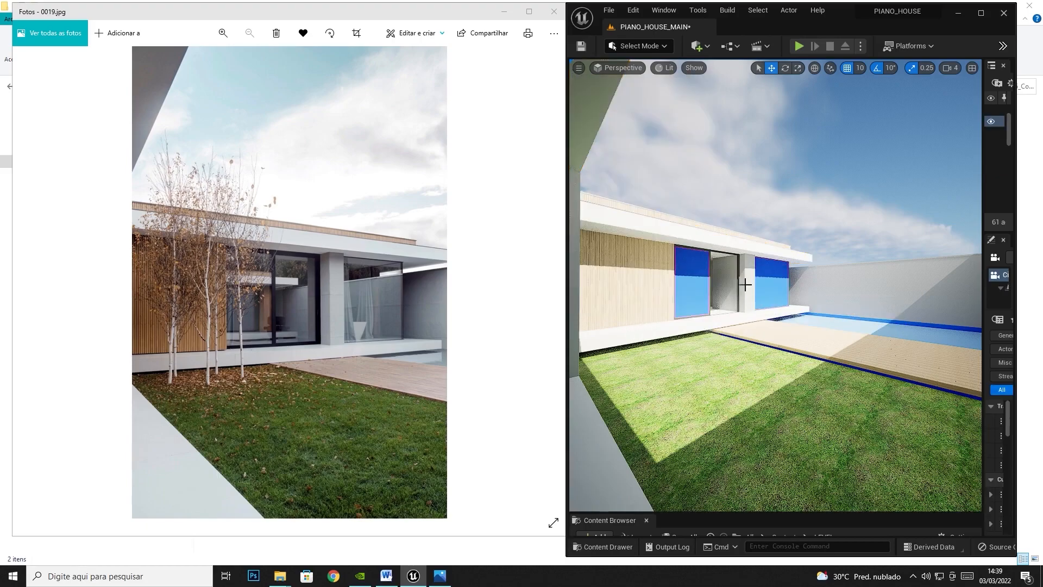
Step: Clear the selection, maximize the Unreal Editor window, and enlarge the Content Browser and the Outliner
left_click(800, 172)
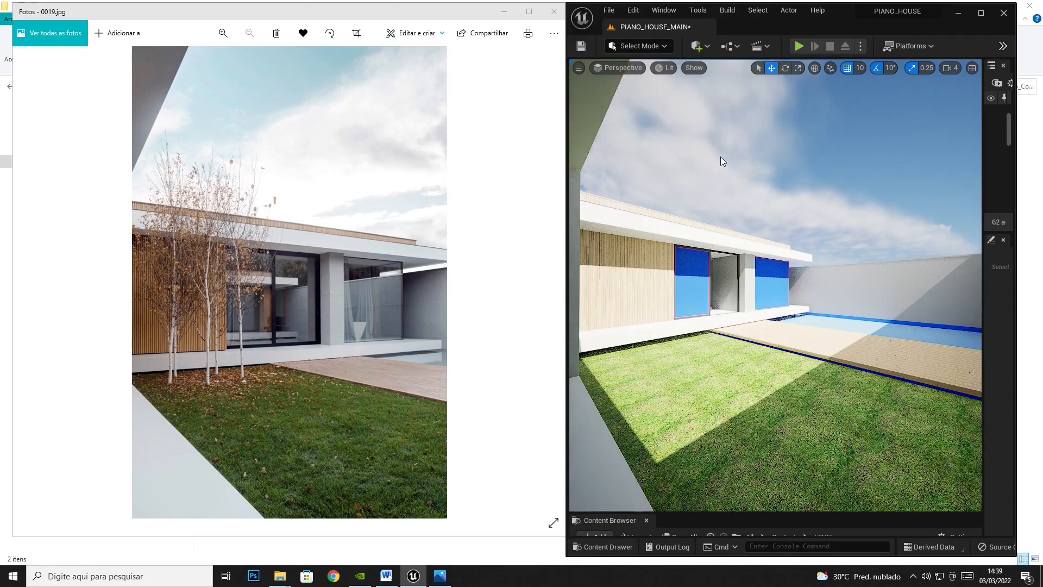
left_click(981, 14)
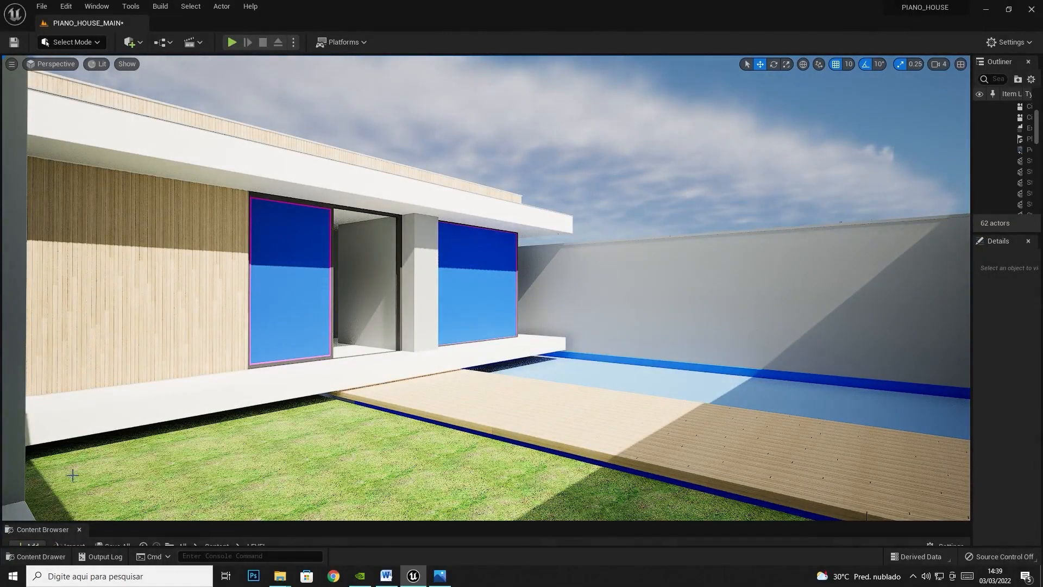
left_click_drag(120, 523, 120, 418)
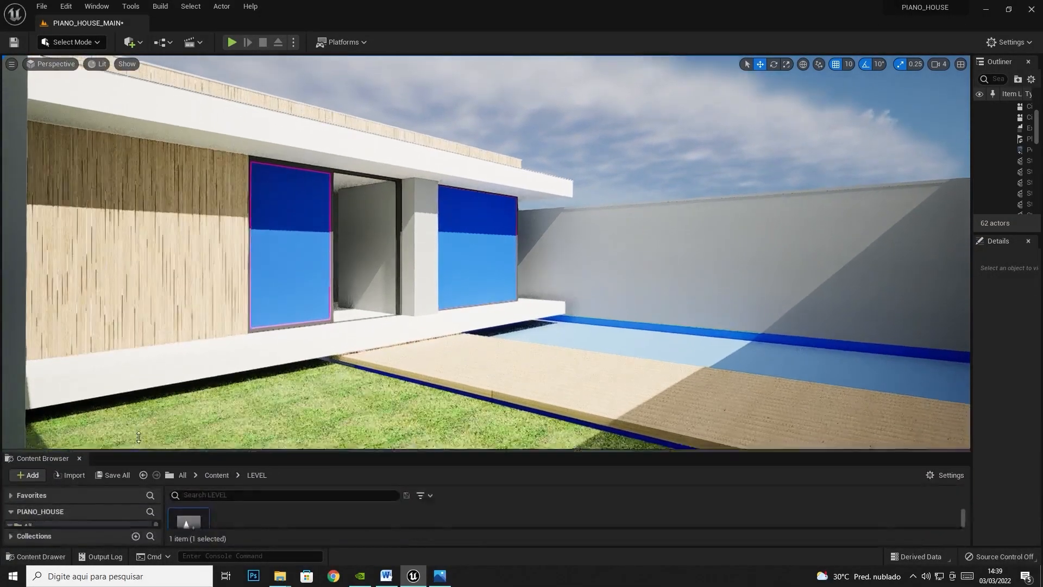
left_click_drag(972, 214, 822, 214)
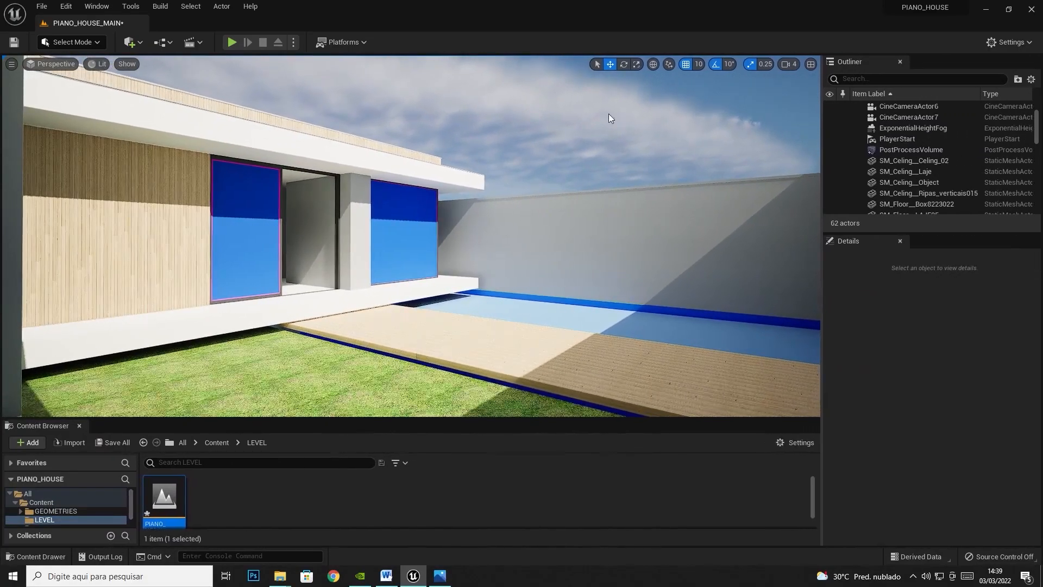
Step: Save all changes in the PIANO_HOUSE project
left_click(42, 6)
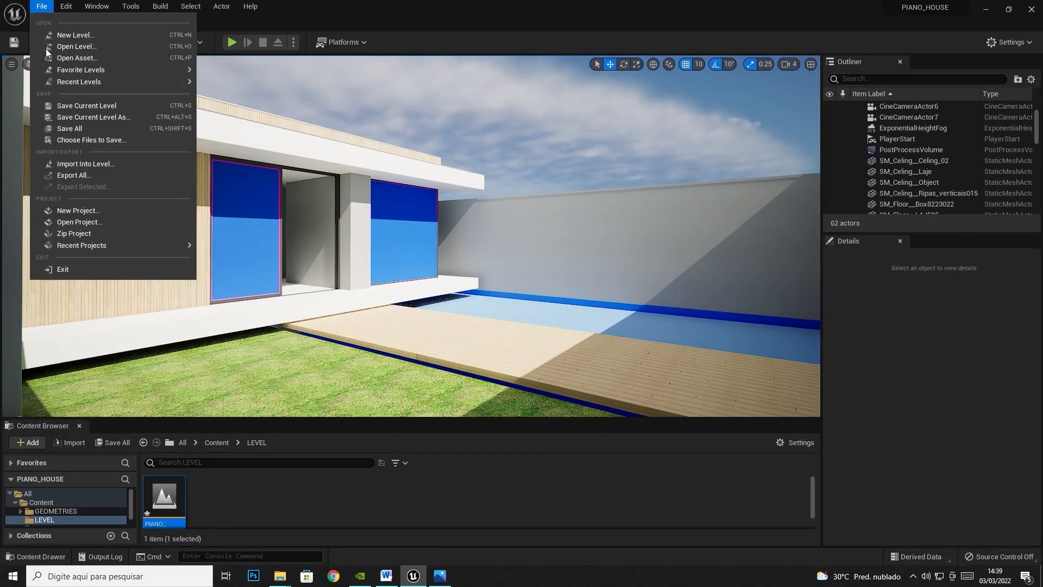
left_click(69, 131)
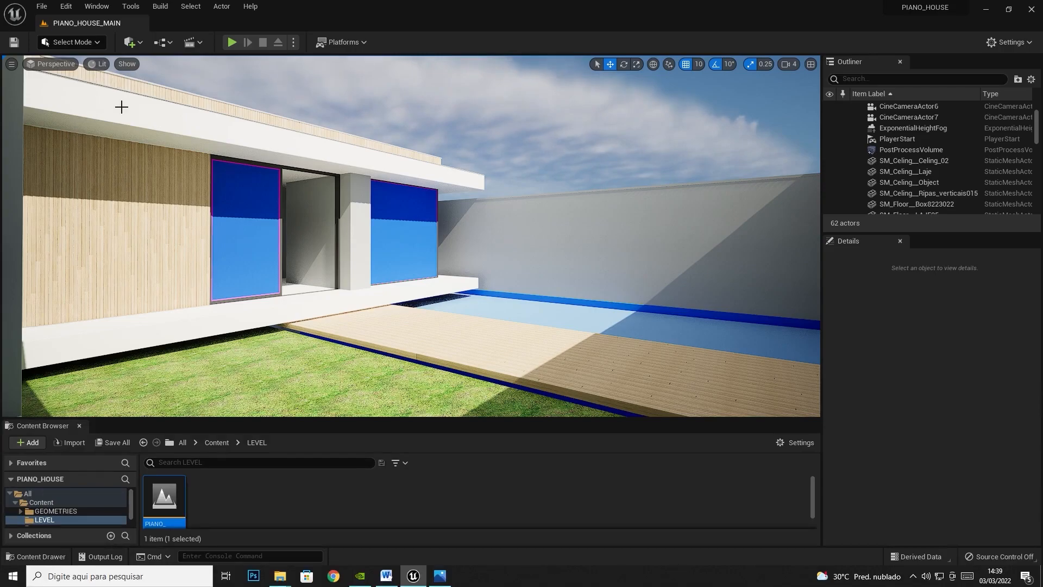
Step: Check the file name of the lawn and deck reference photo and rename CineCameraActor7 as Camera0019
left_click(438, 576)
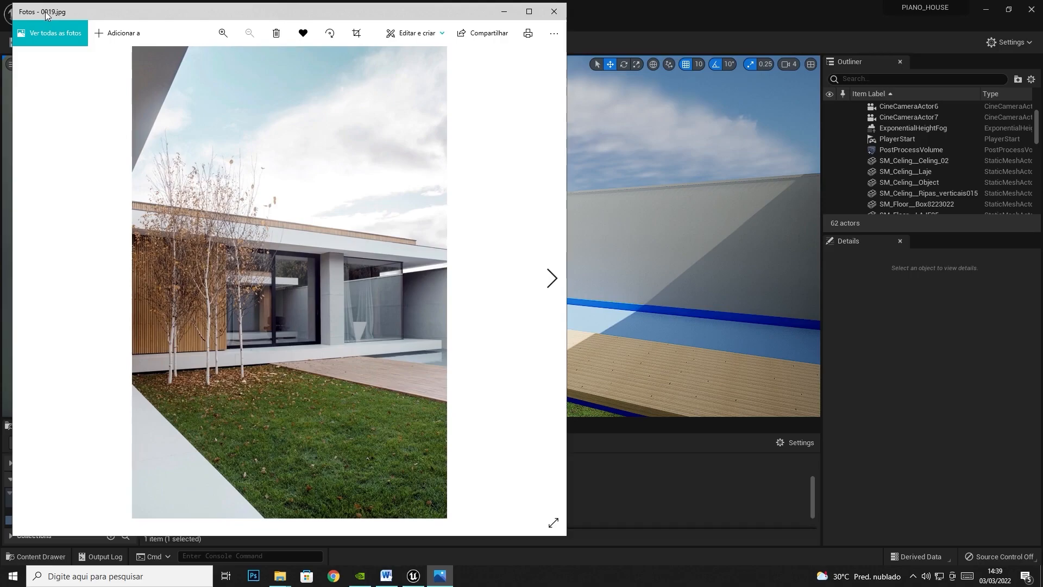
left_click(723, 11)
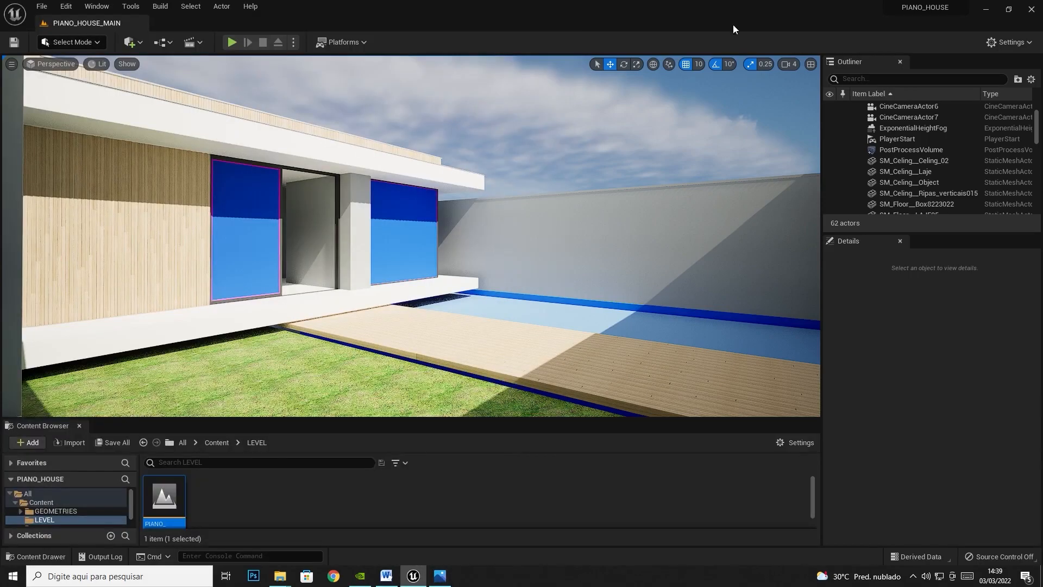
left_click(935, 118)
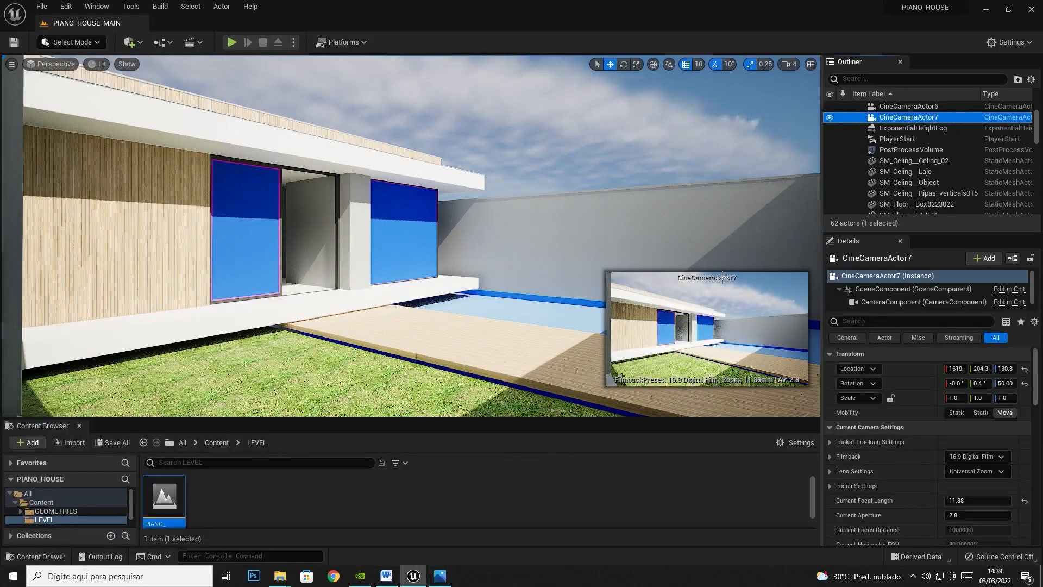
left_click(918, 118)
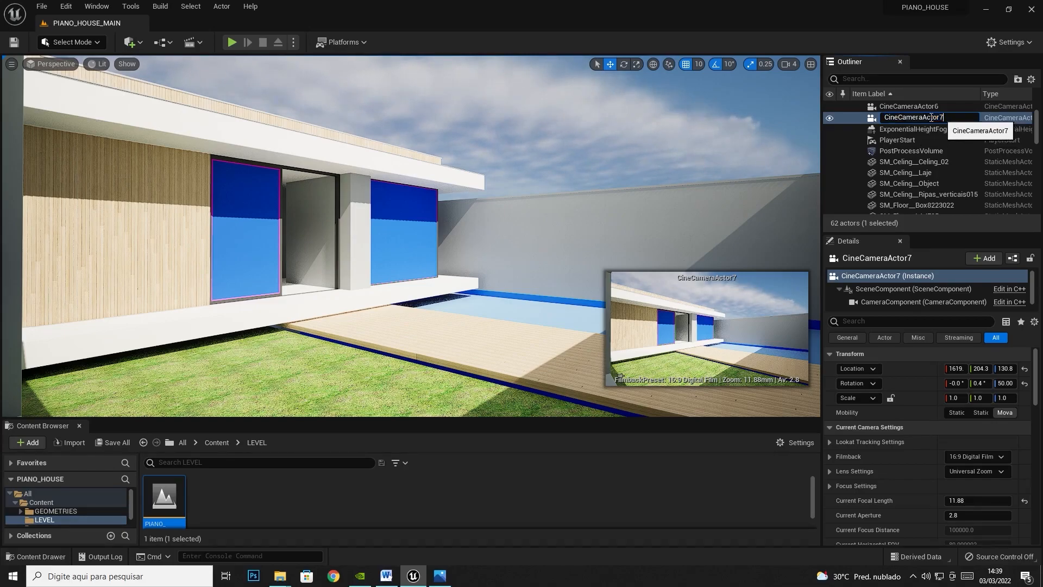
type("Cam")
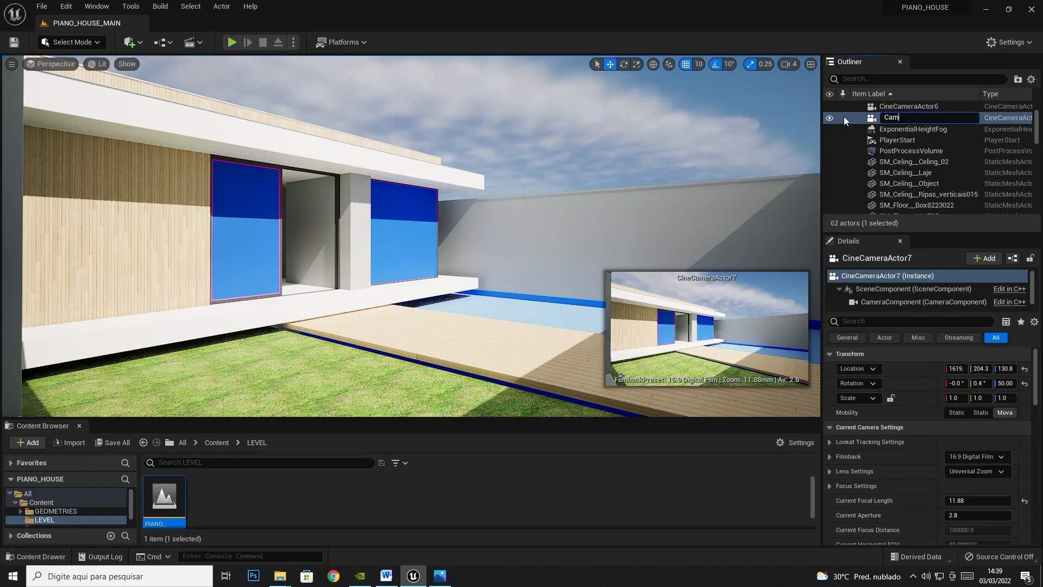
type("era0019")
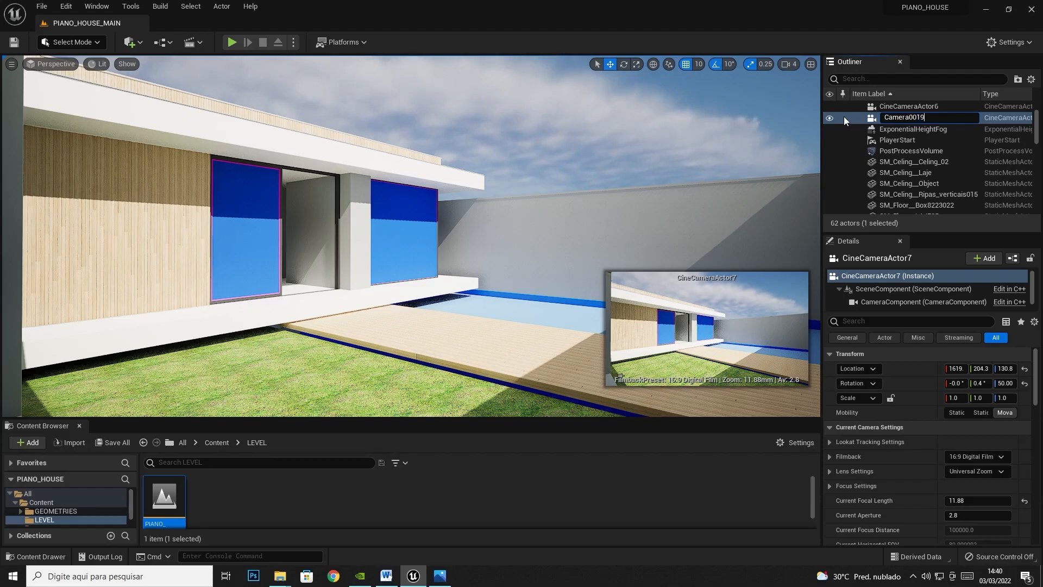
key("Return")
Step: Preview CineCameraActor2 and browse the reference photos from 0019 back to 0001 to find its matching view
scroll(906, 161, "down", 6)
left_click_drag(1036, 158, 1037, 126)
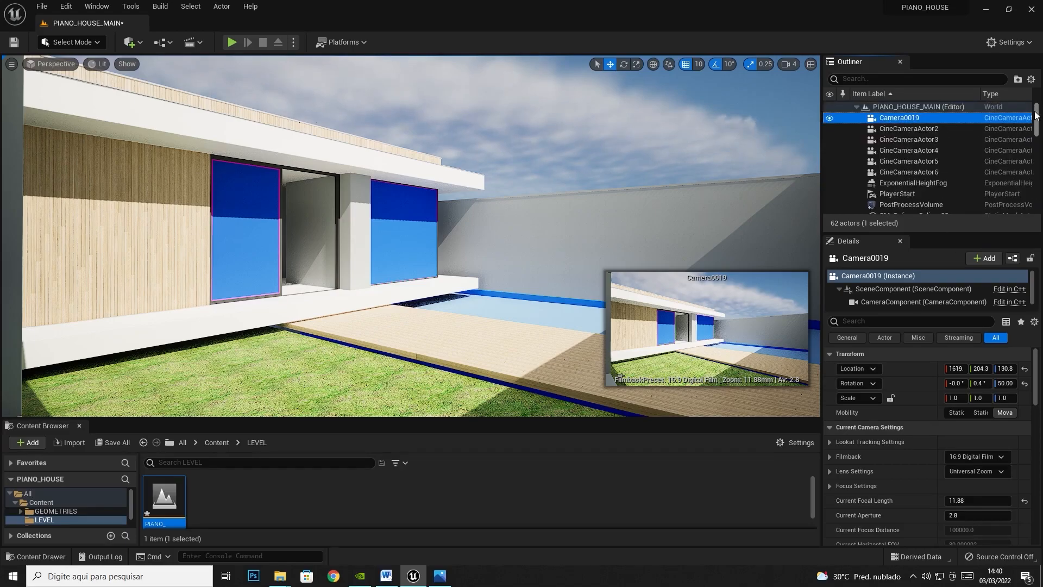
left_click(905, 130)
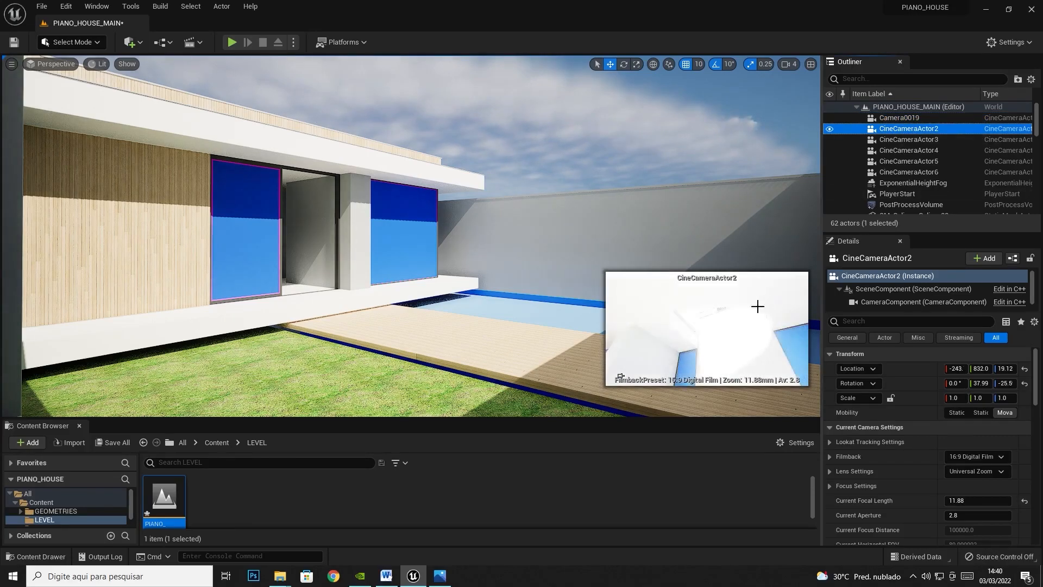
left_click(440, 576)
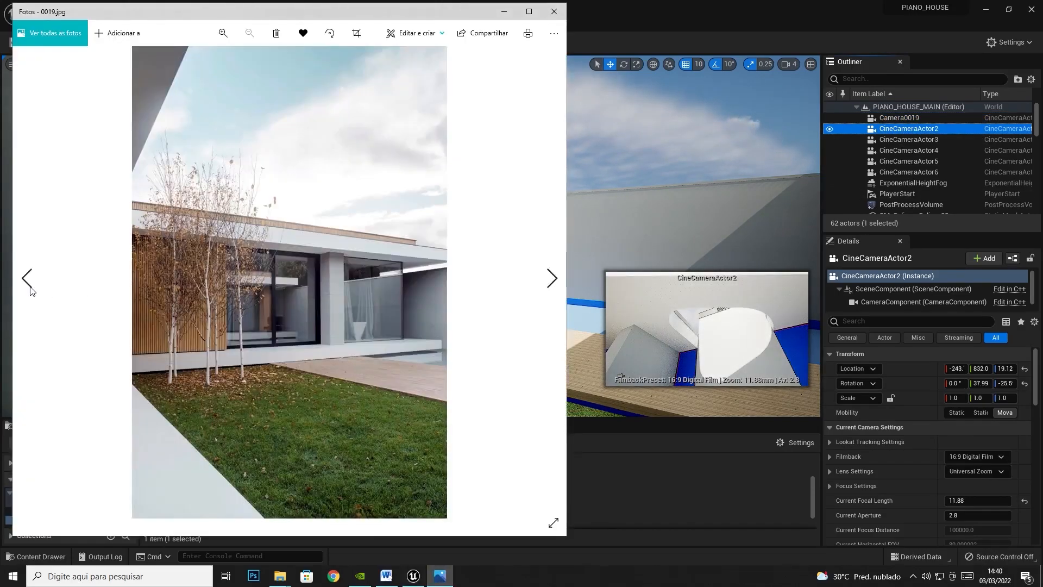
left_click(31, 287)
left_click(31, 286)
left_click(30, 286)
left_click(30, 288)
left_click(30, 287)
left_click(30, 287)
left_click(31, 287)
left_click(31, 287)
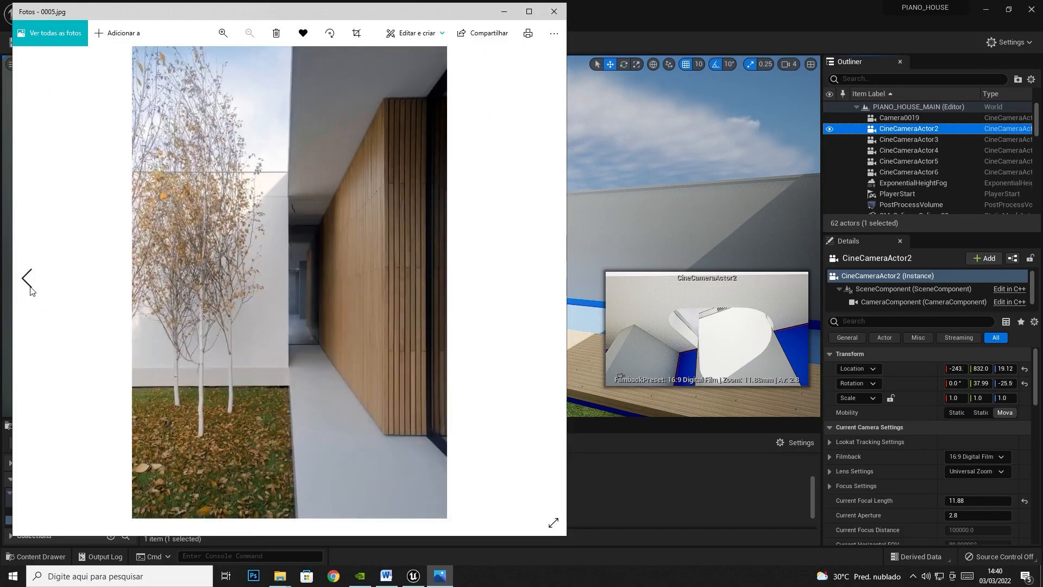
left_click(30, 287)
left_click(30, 287)
left_click(30, 287)
left_click(31, 287)
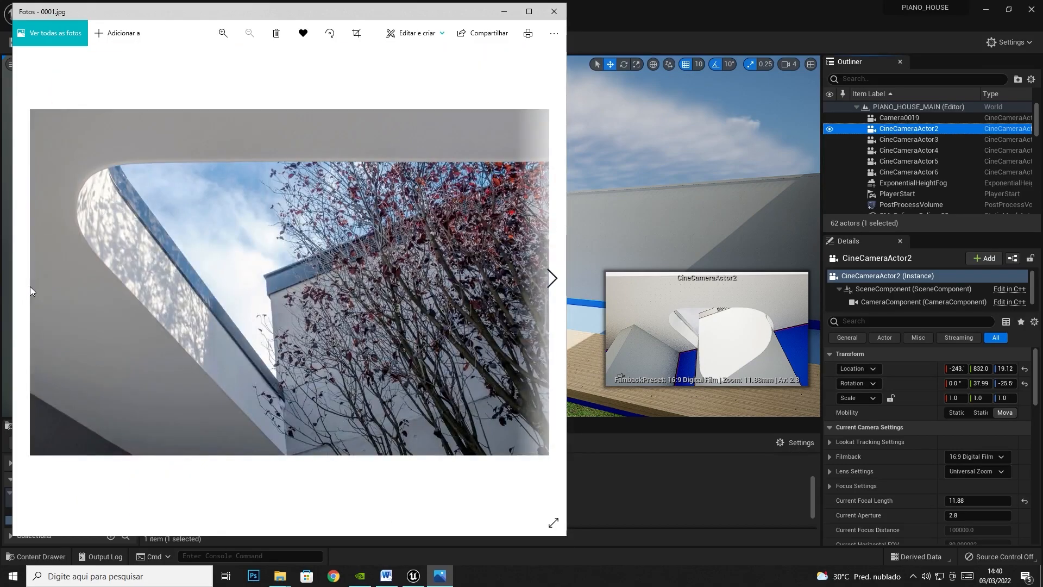
Step: Rename CineCameraActor2 as Camera001
left_click(930, 130)
right_click(930, 130)
double_click(912, 131)
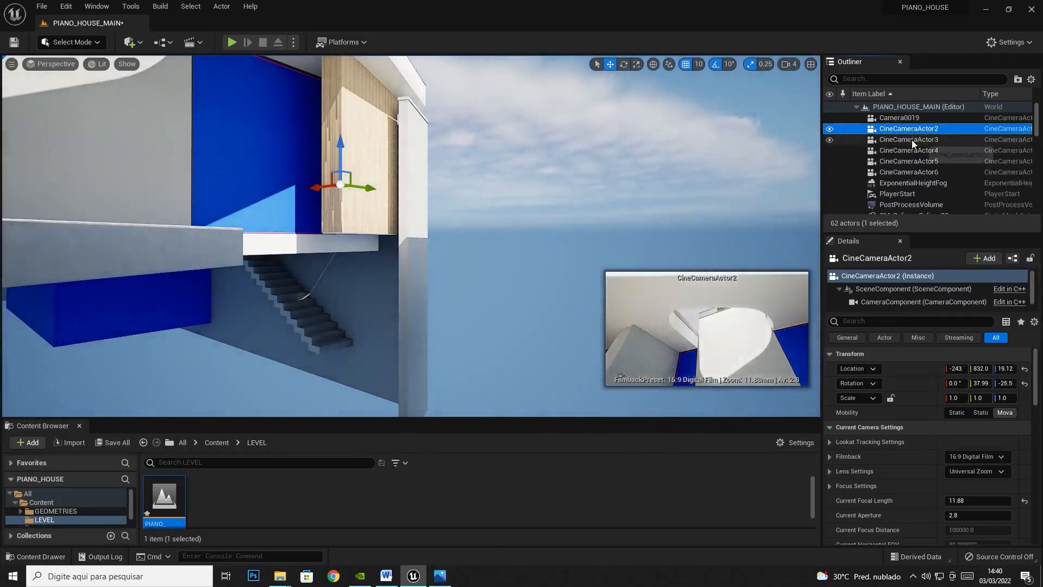
left_click(895, 260)
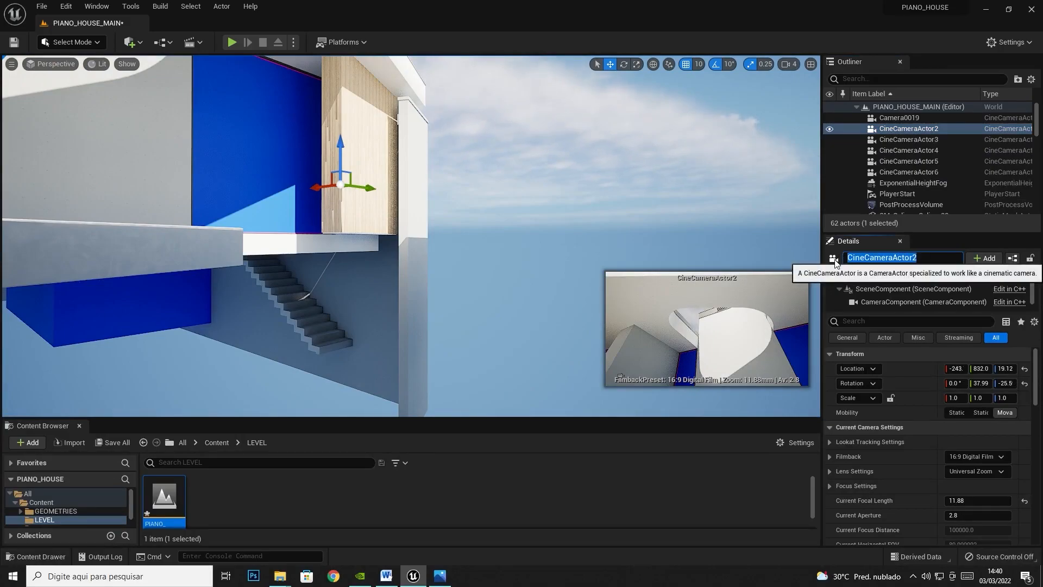
type("Camera001")
key("Return")
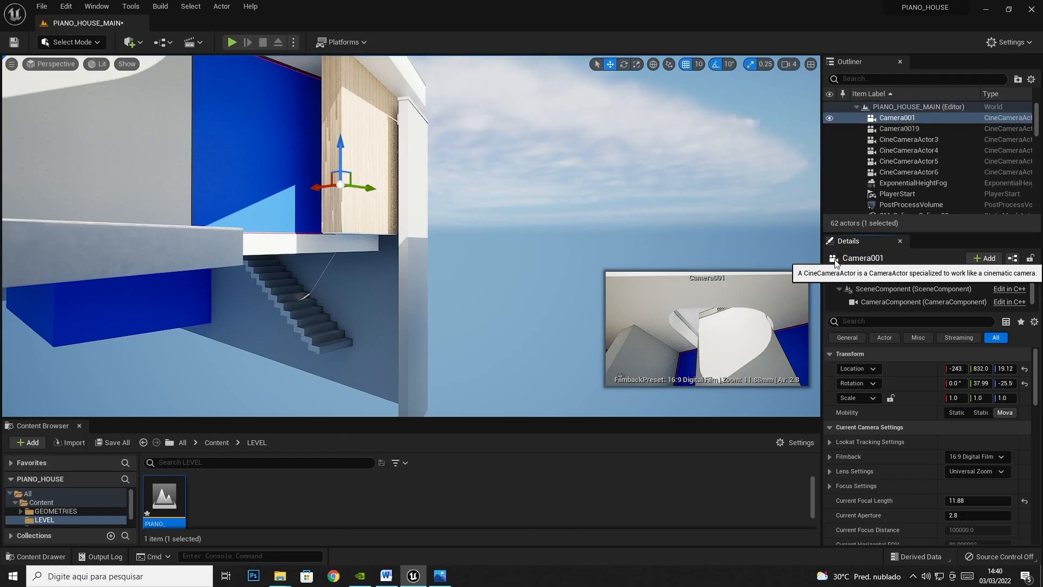
Step: Compare CineCameraActor3 with reference photos 0001 and 001, and rename the camera as CameraFront
left_click(915, 140)
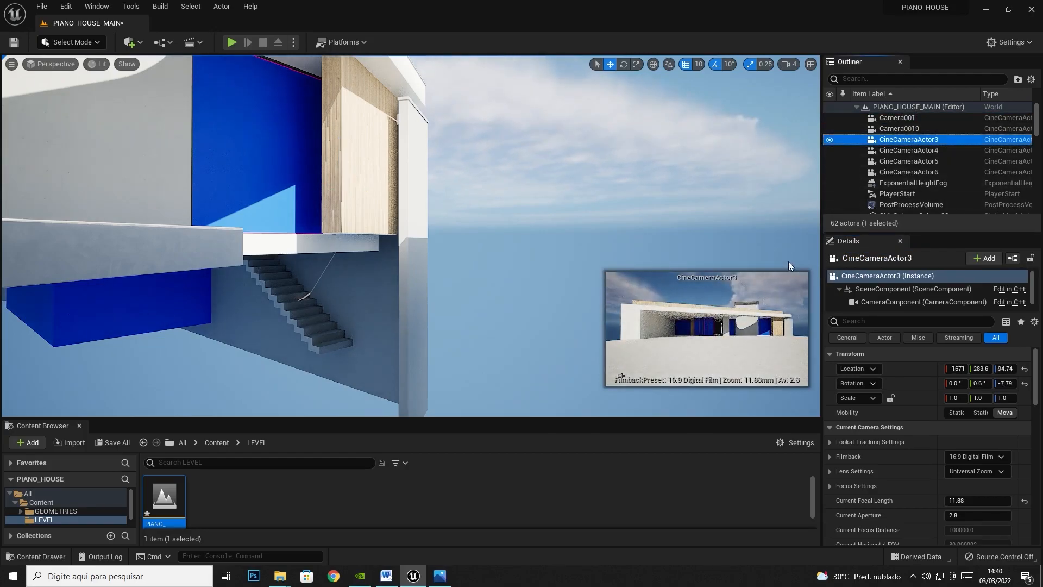
left_click(440, 576)
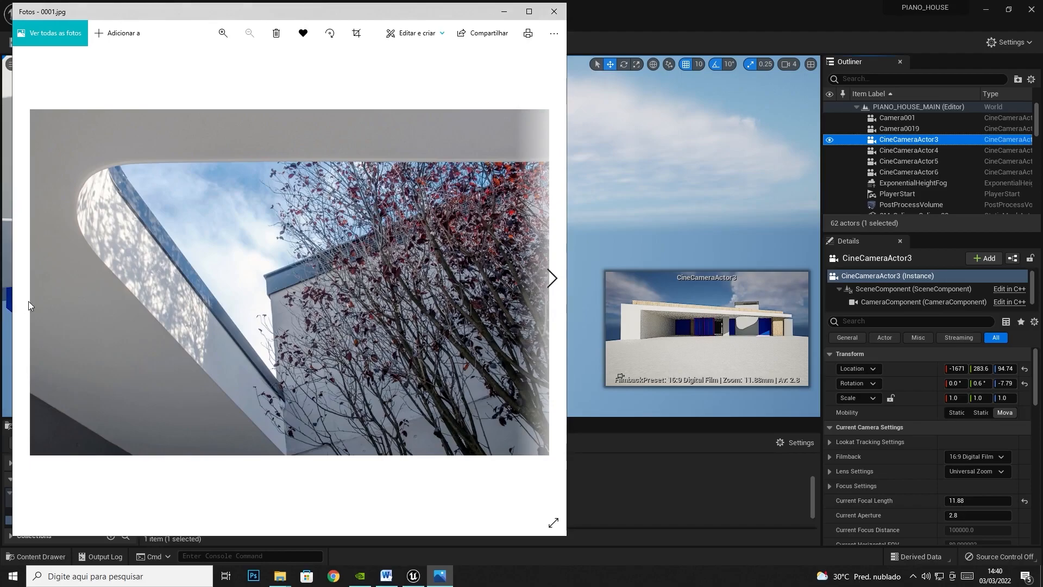
left_click(550, 279)
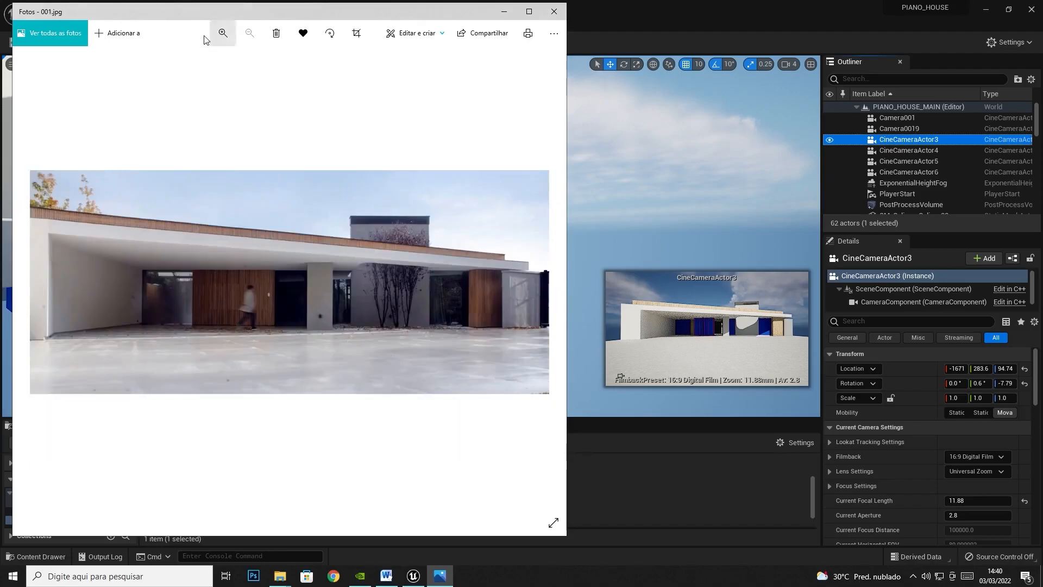
left_click(28, 279)
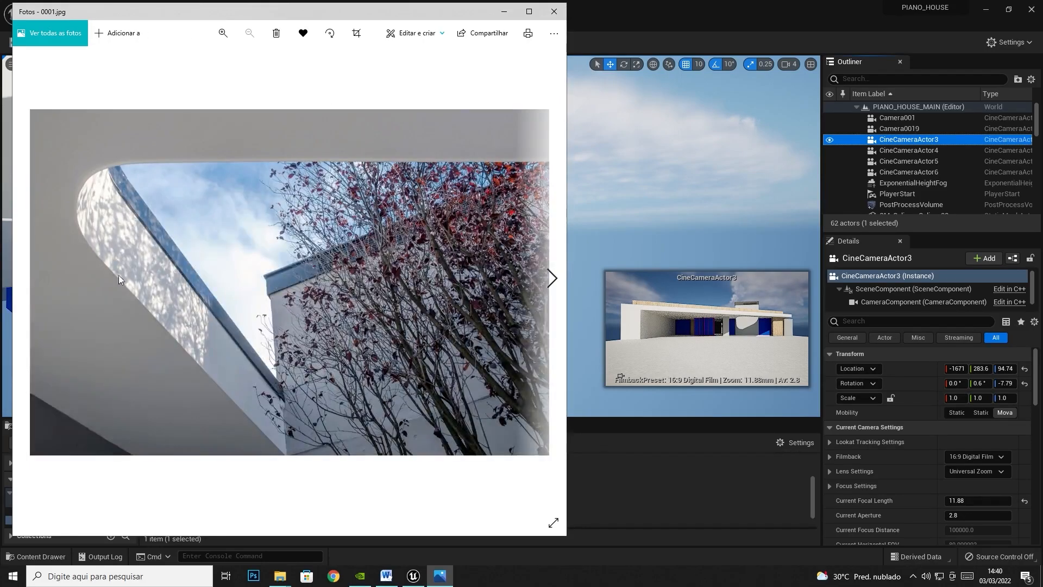
left_click(551, 279)
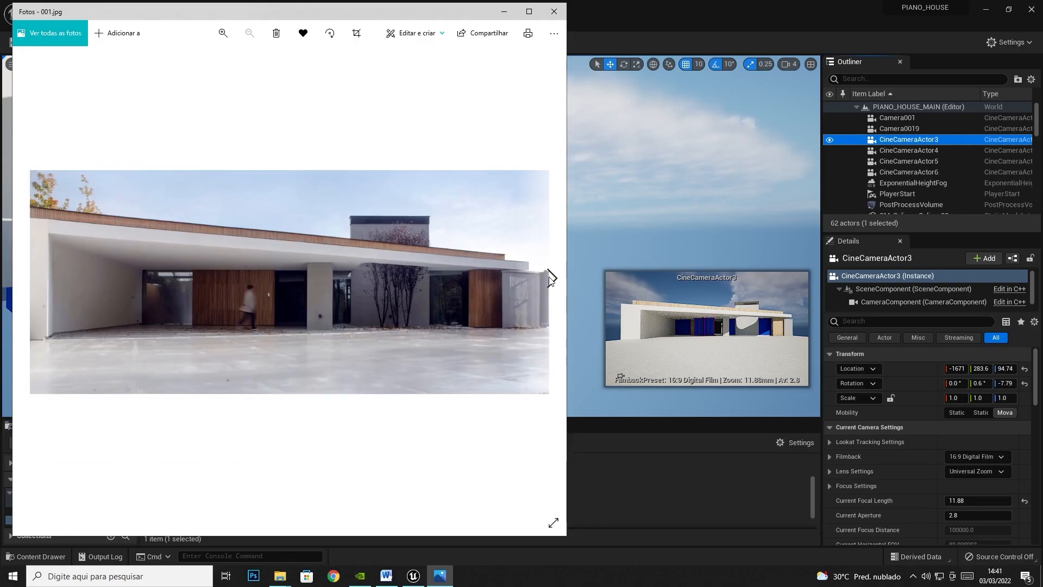
left_click(26, 278)
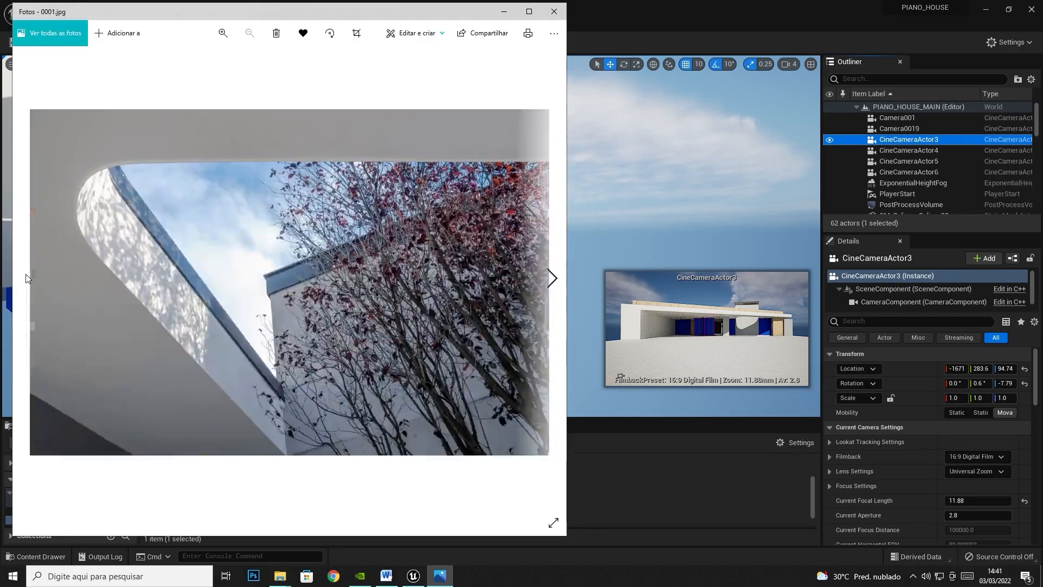
left_click(548, 282)
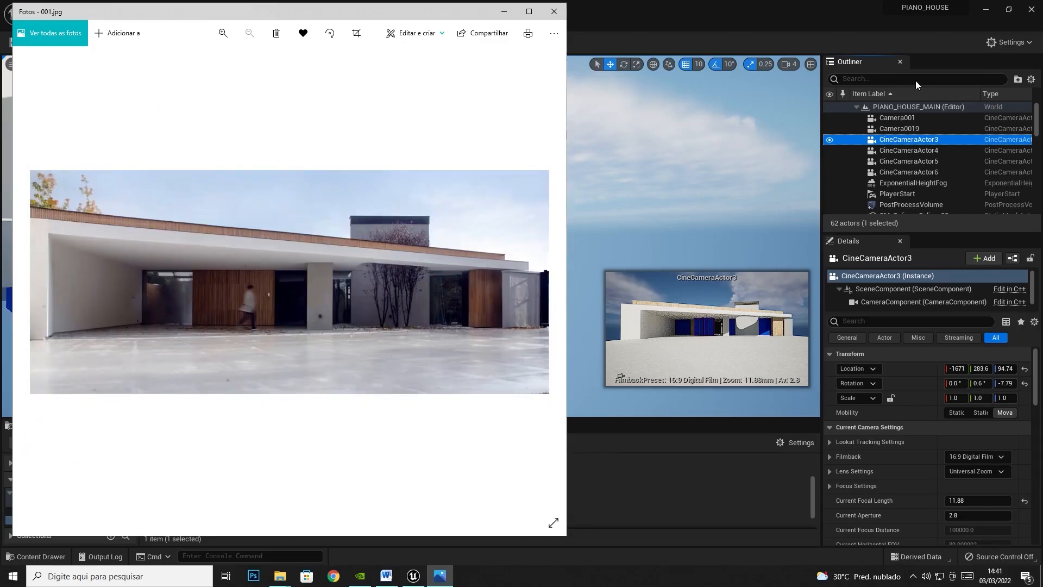
left_click(916, 141)
left_click(916, 140)
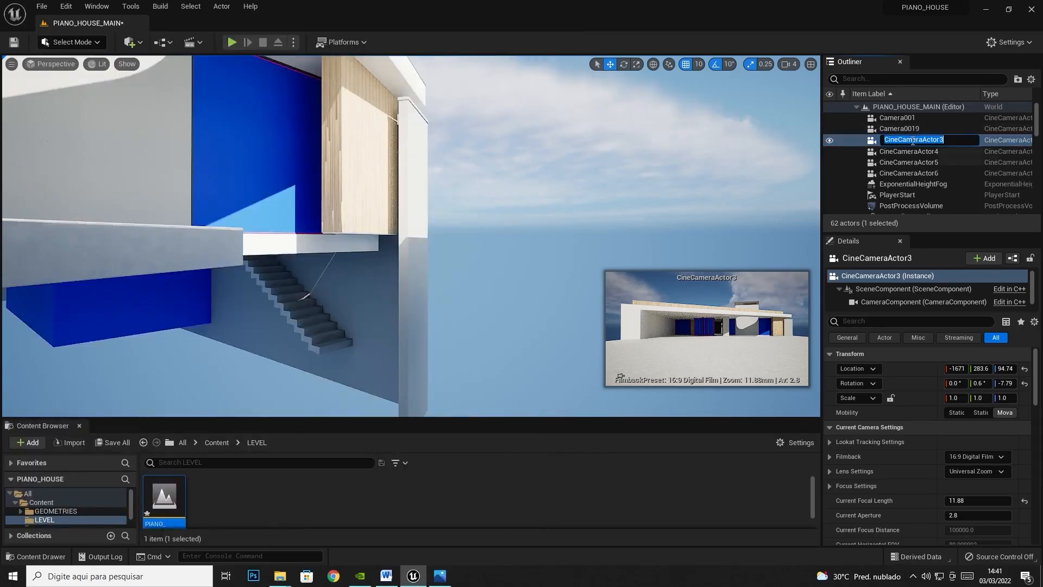
type("CameraFront")
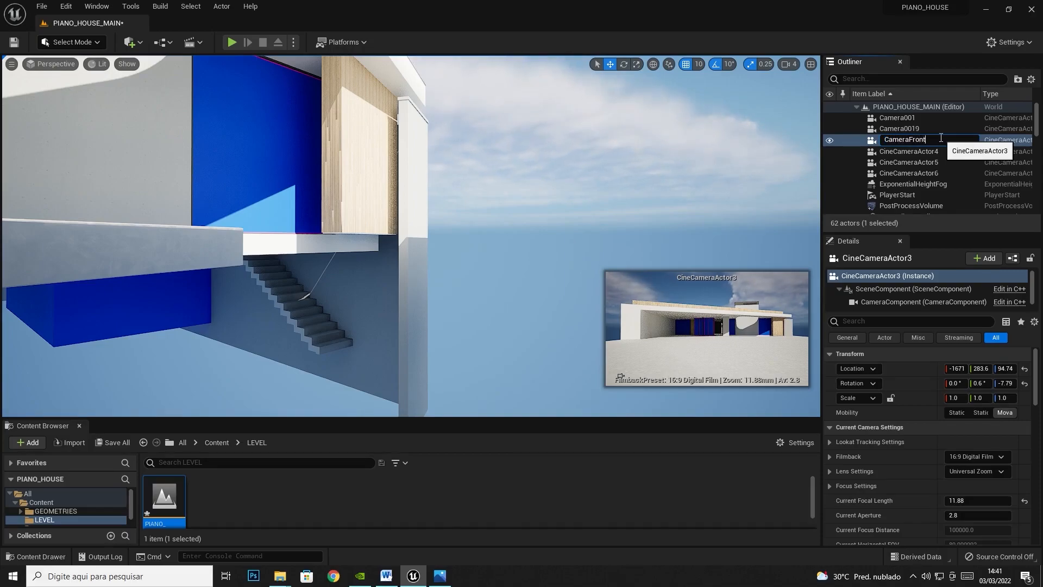
key("Return")
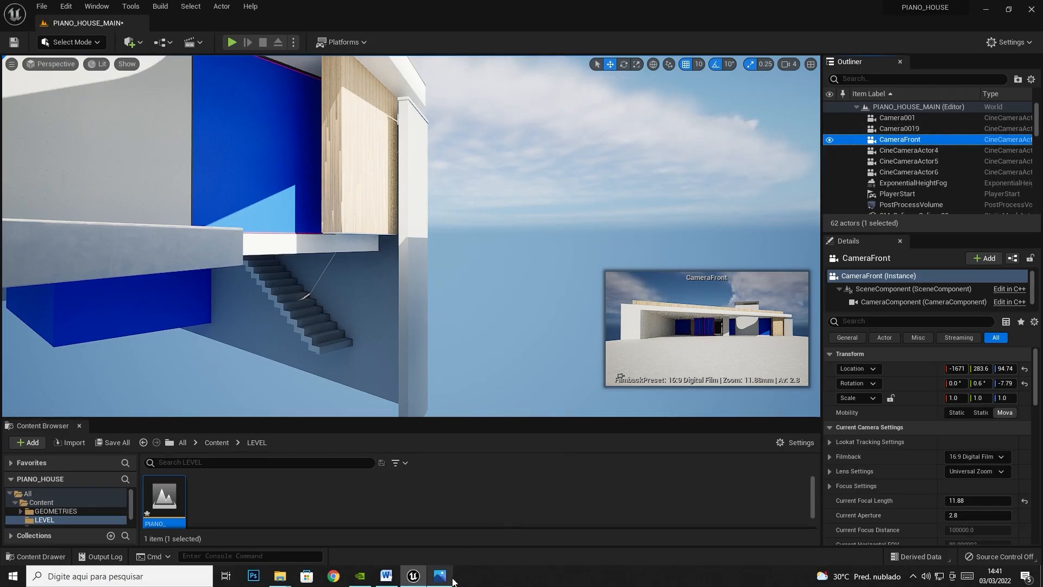
Step: Browse the reference photos from 001 forward to 0005 to find the view matching the next camera
left_click(453, 580)
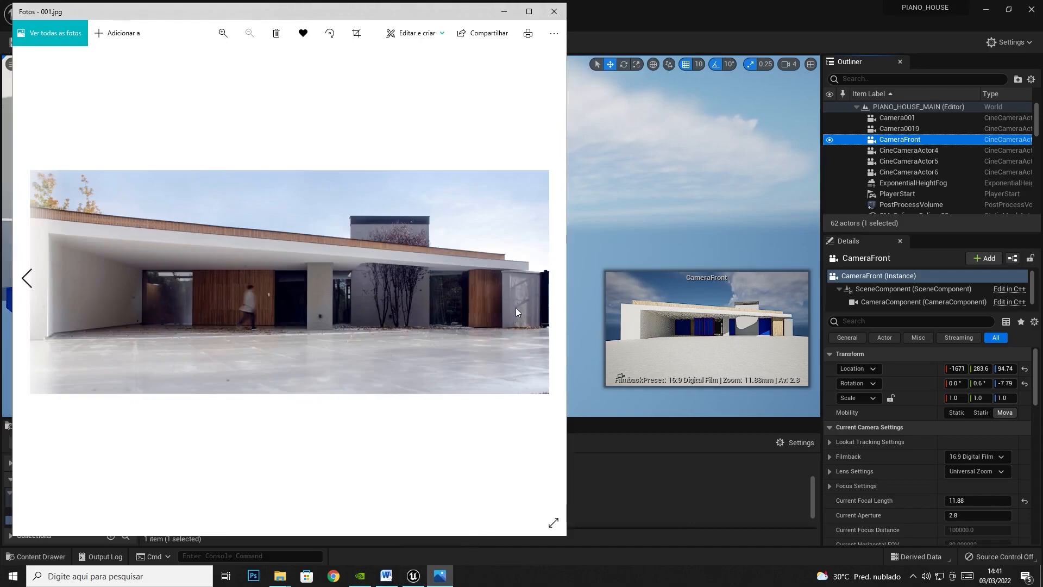
left_click(551, 279)
left_click(549, 285)
left_click(549, 285)
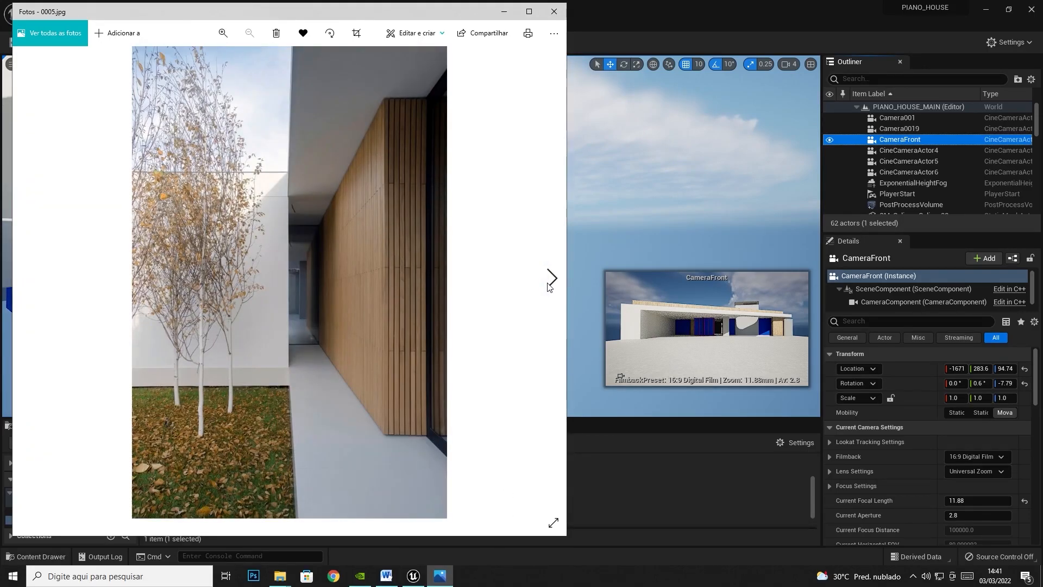
left_click(508, 11)
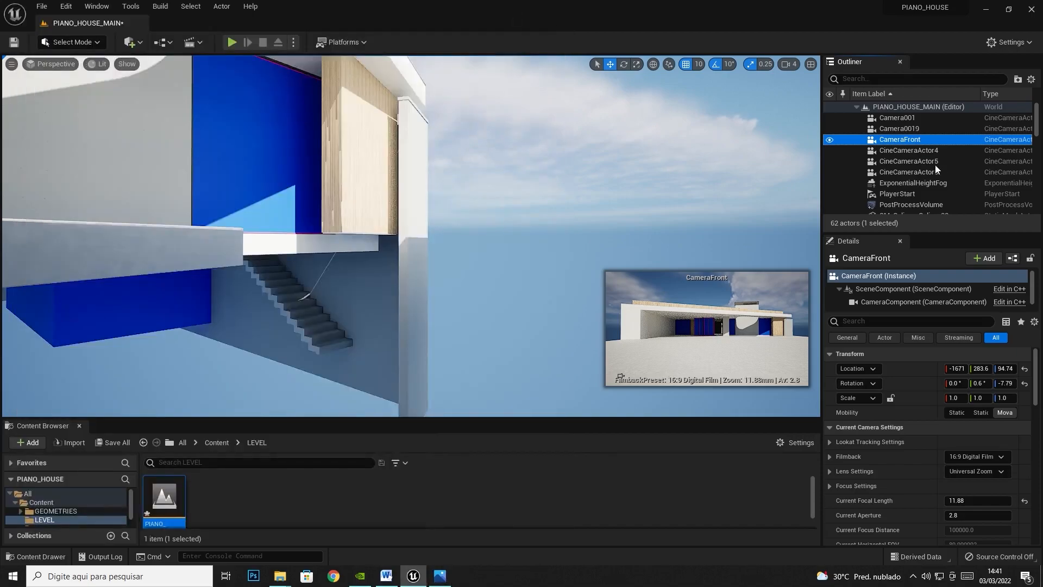
Step: Rename CineCameraActor4 as Camera0005
left_click(924, 152)
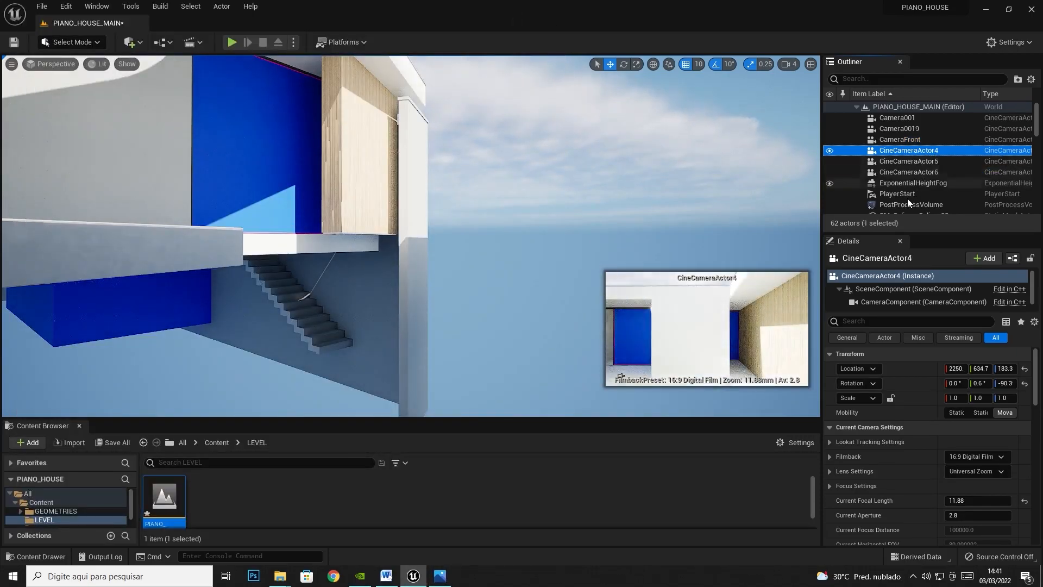
left_click(891, 262)
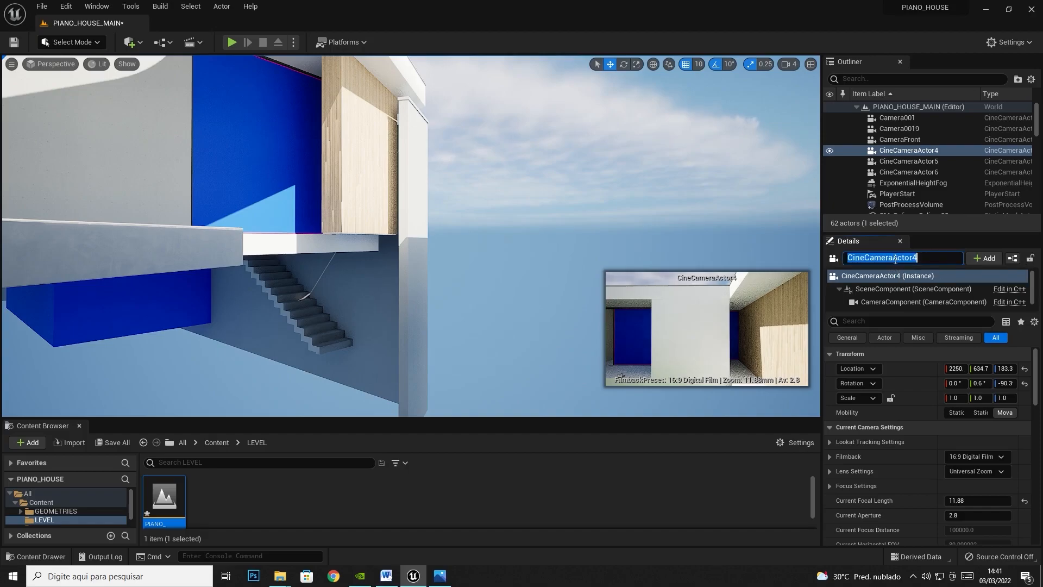
type("Camera0005")
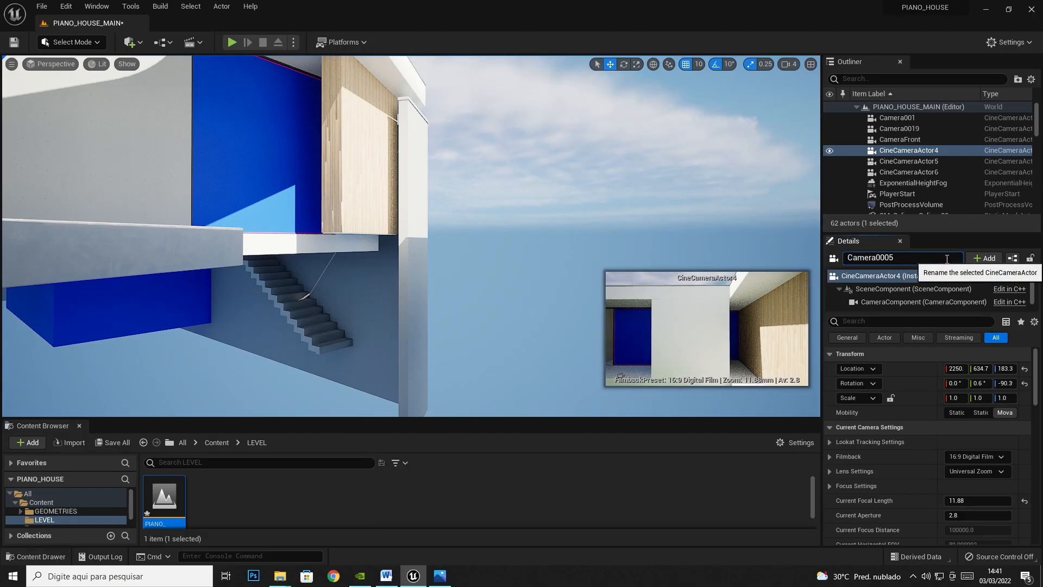
key("Return")
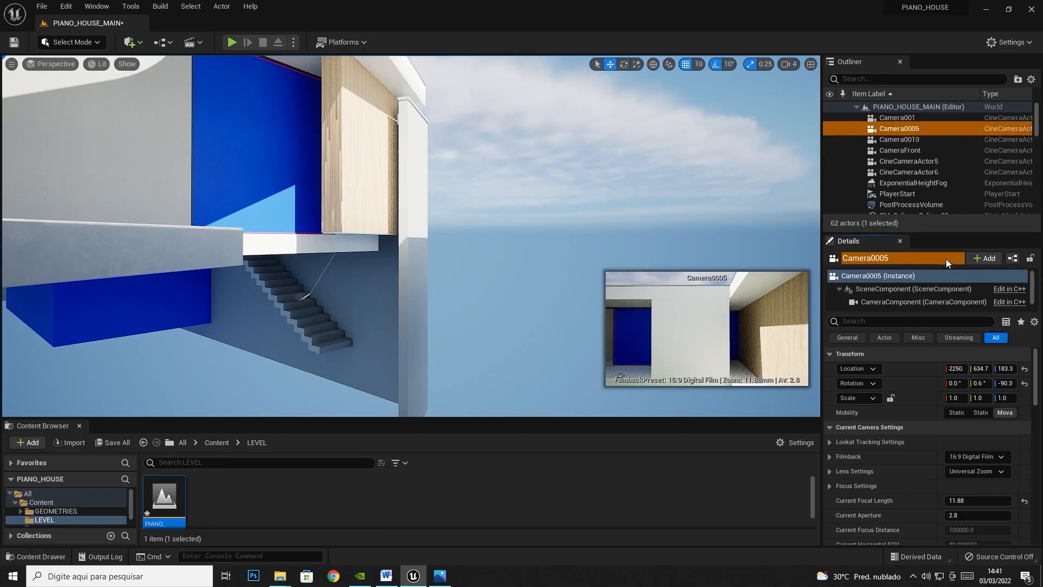
Step: Correct the name of Camera001 to Camera0001 so it follows its reference photo
mouse_move(440, 576)
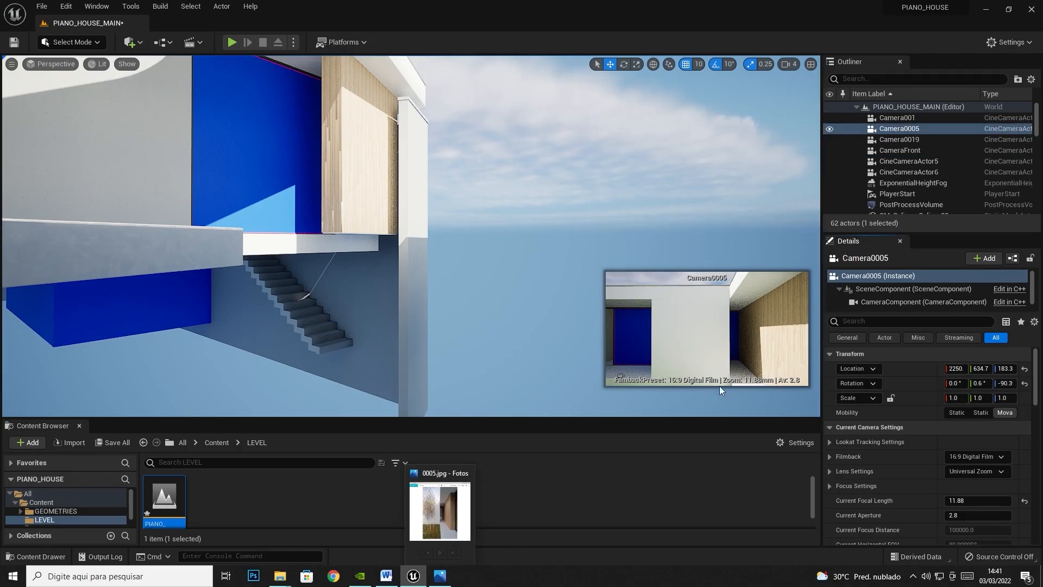
left_click(905, 117)
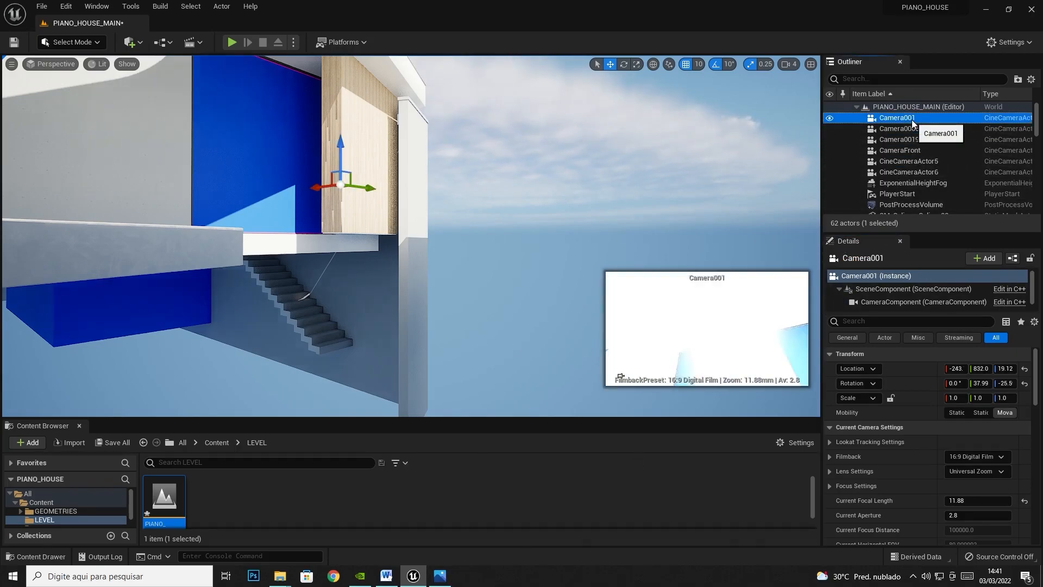
left_click(892, 258)
left_click(896, 258)
key("Return")
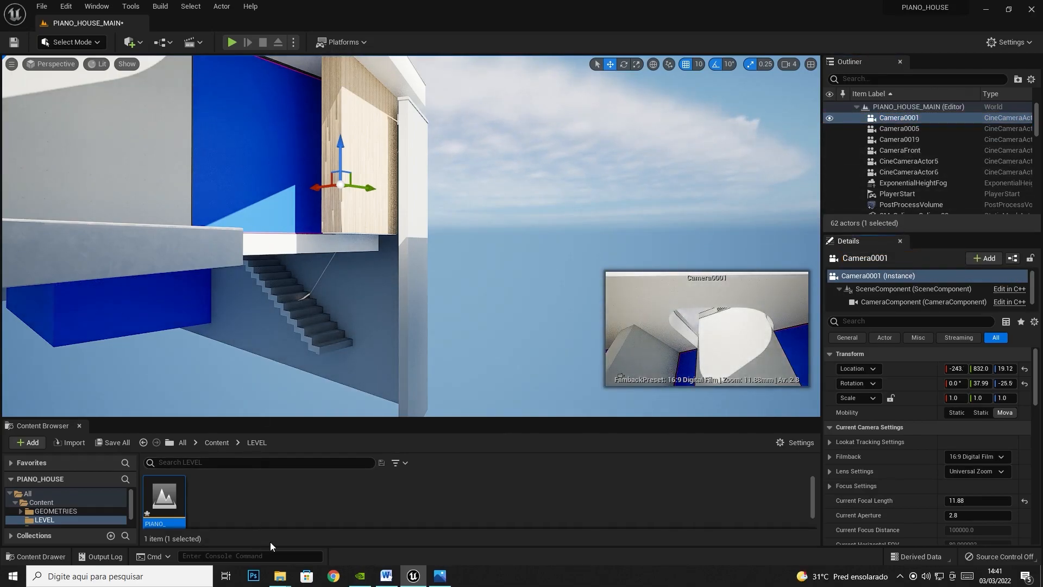
Step: Advance the reference photos from 0005 to 005 and check that photo's file name
left_click(442, 577)
left_click(551, 278)
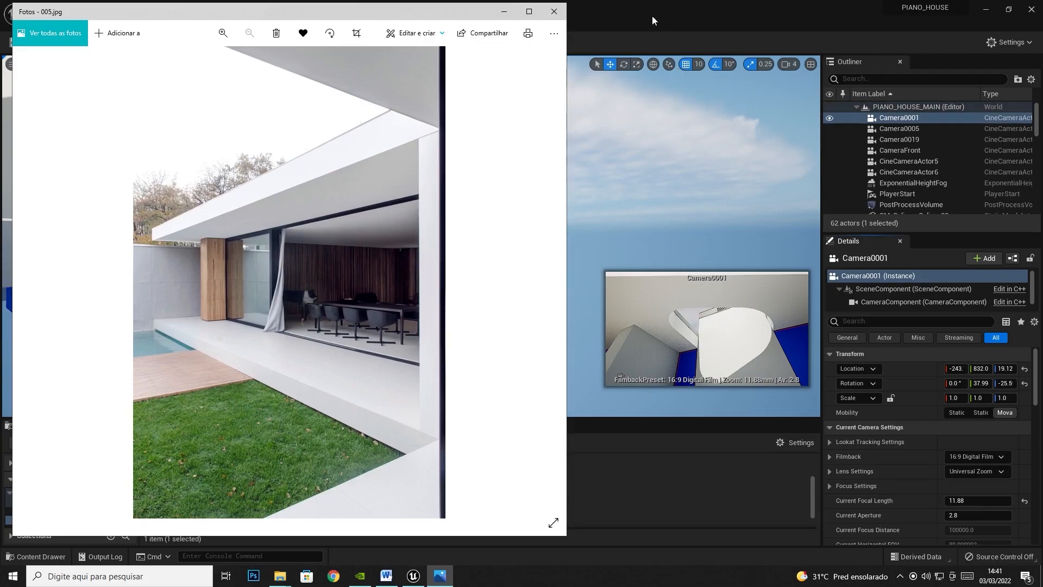
left_click(504, 11)
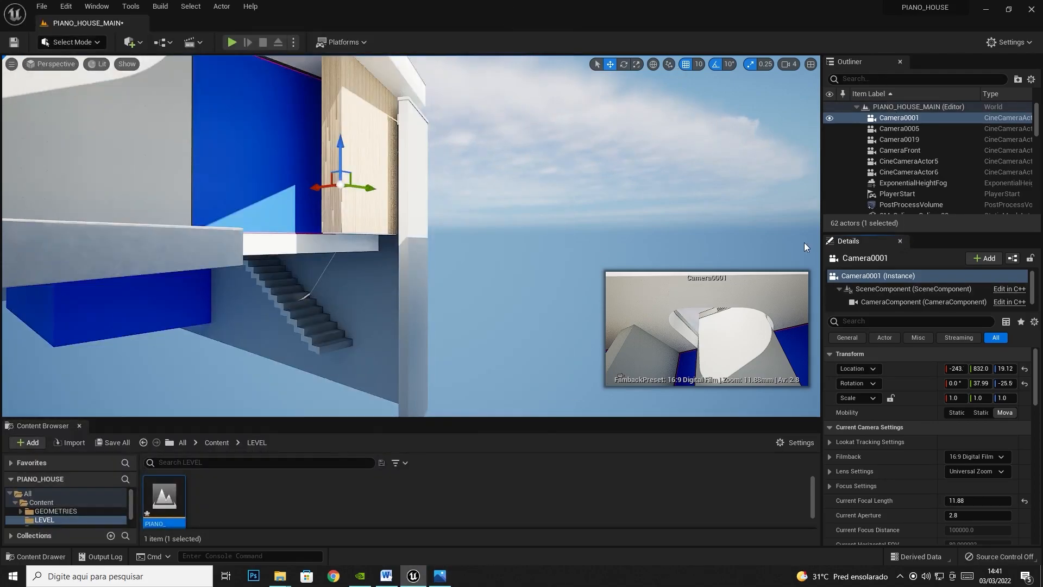
left_click(440, 576)
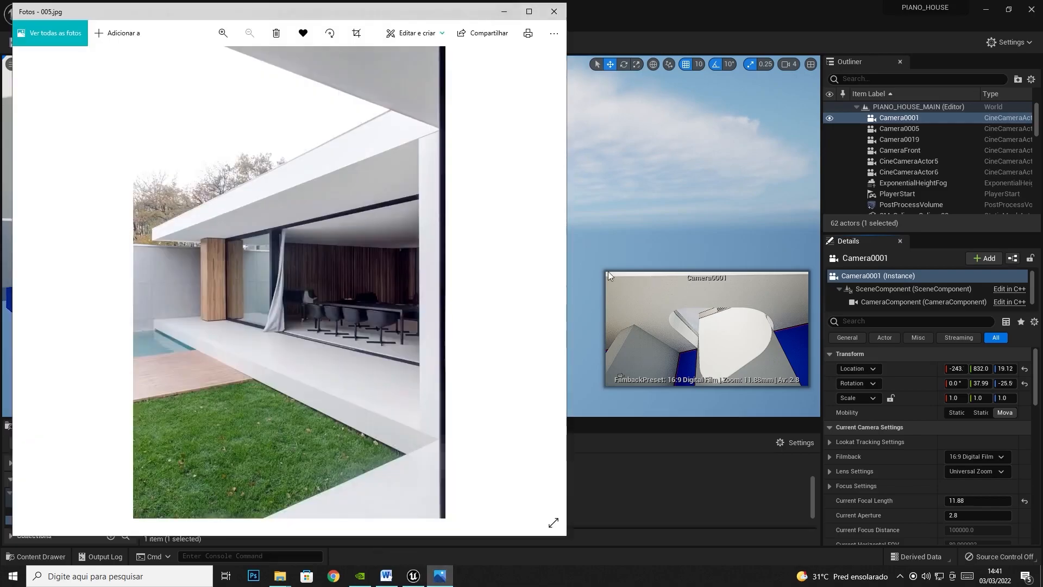
left_click(796, 2)
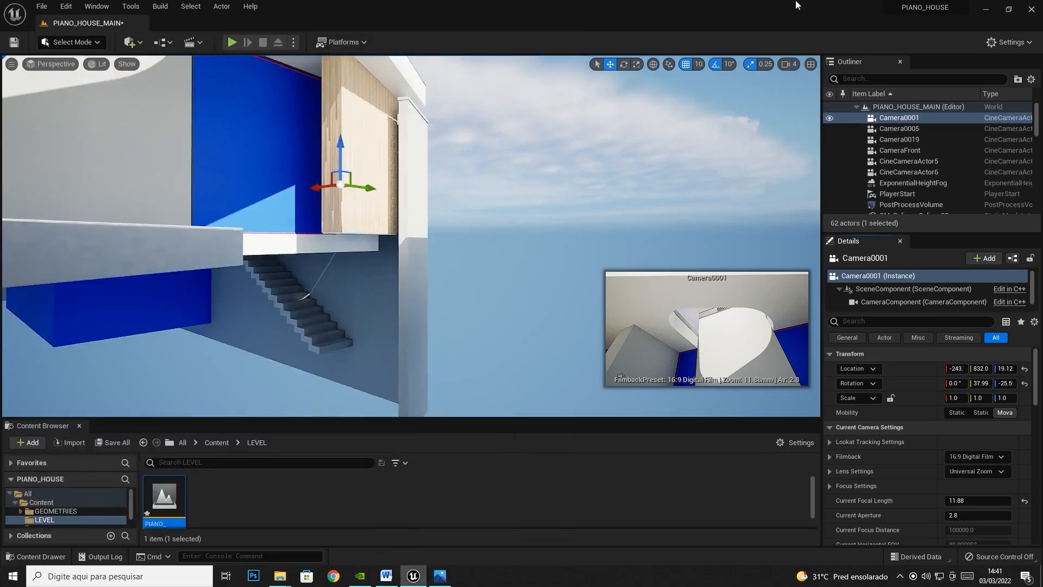
Step: Focus the viewport on CineCameraActor5 and rename the camera as Camera005
left_click(901, 162)
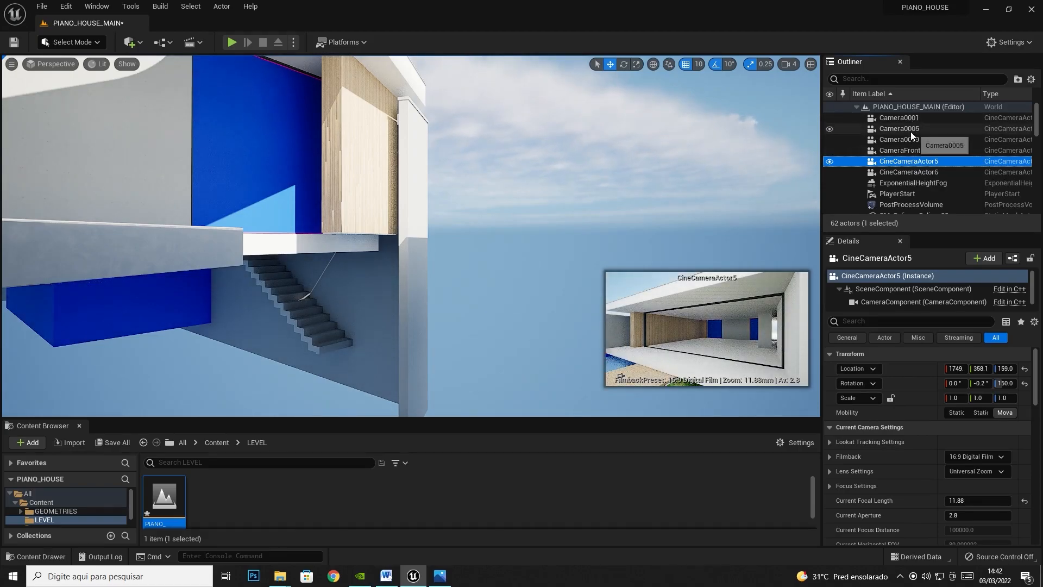
double_click(904, 162)
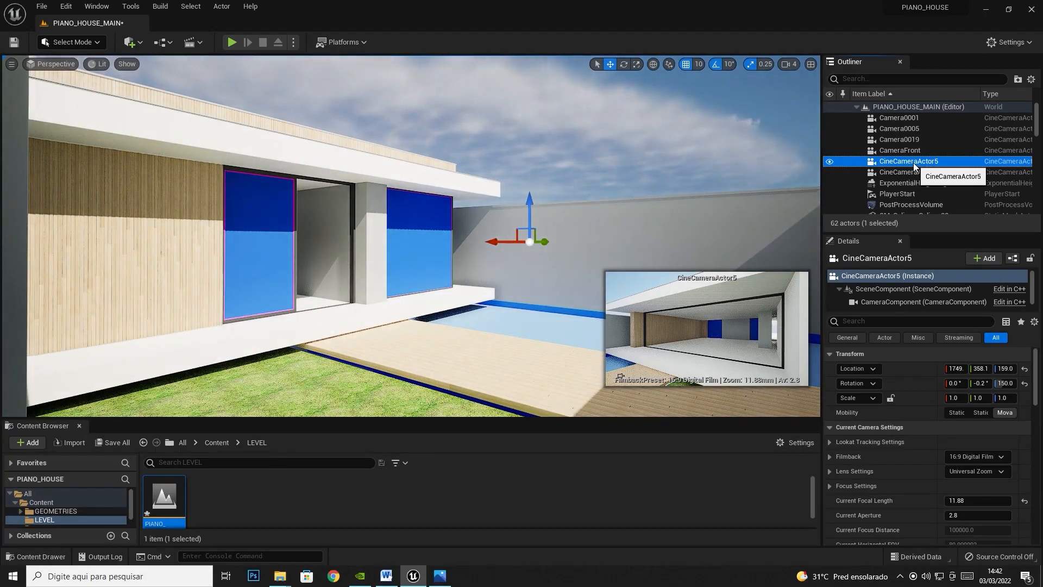
left_click(894, 259)
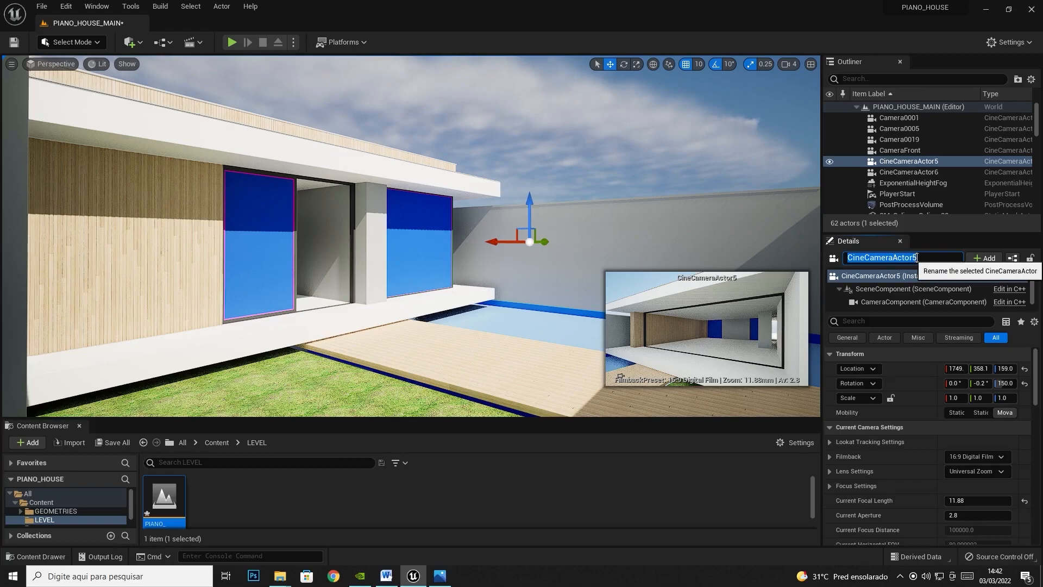
type("Camera0")
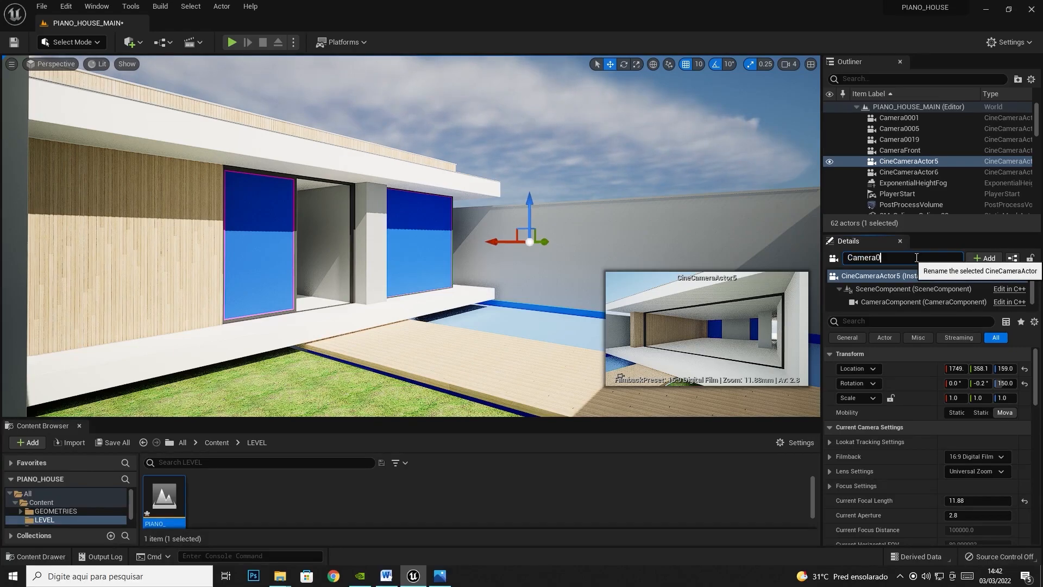
type("05")
key("Return")
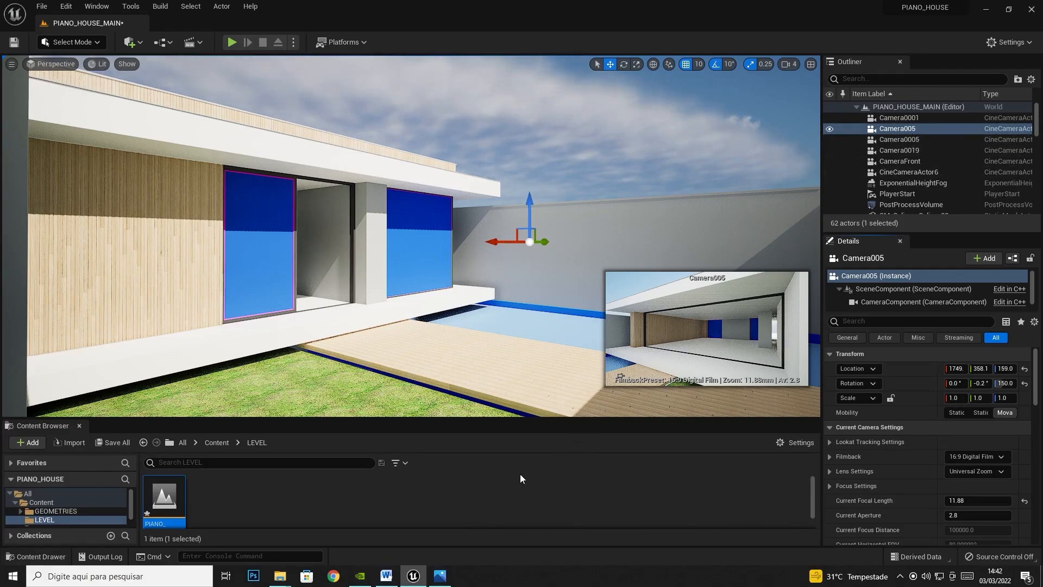
Step: Browse the reference photos from 005 forward to the living room view in 009
left_click(440, 575)
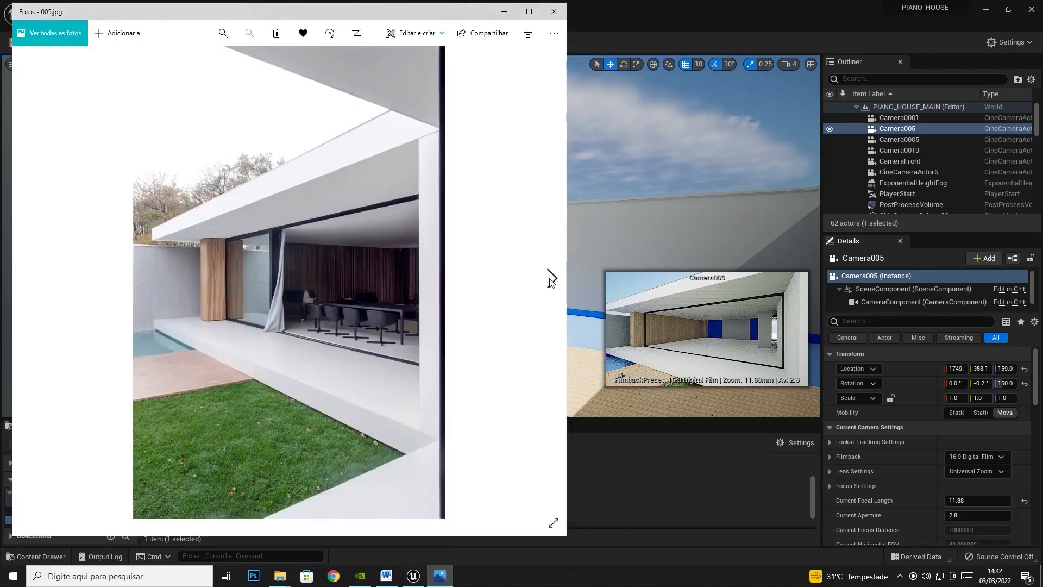
left_click(550, 278)
left_click(551, 278)
left_click(551, 278)
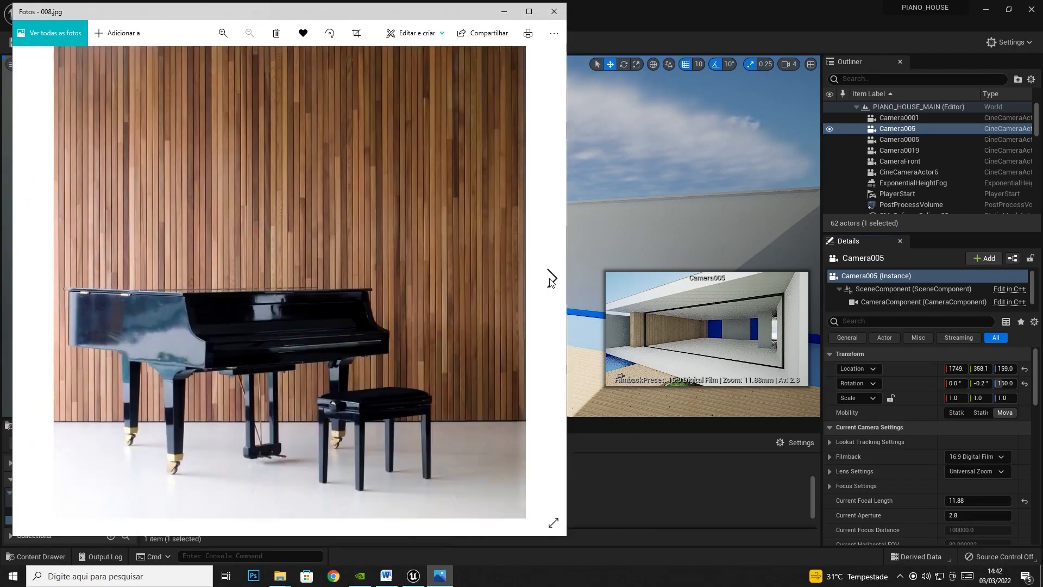
left_click(550, 278)
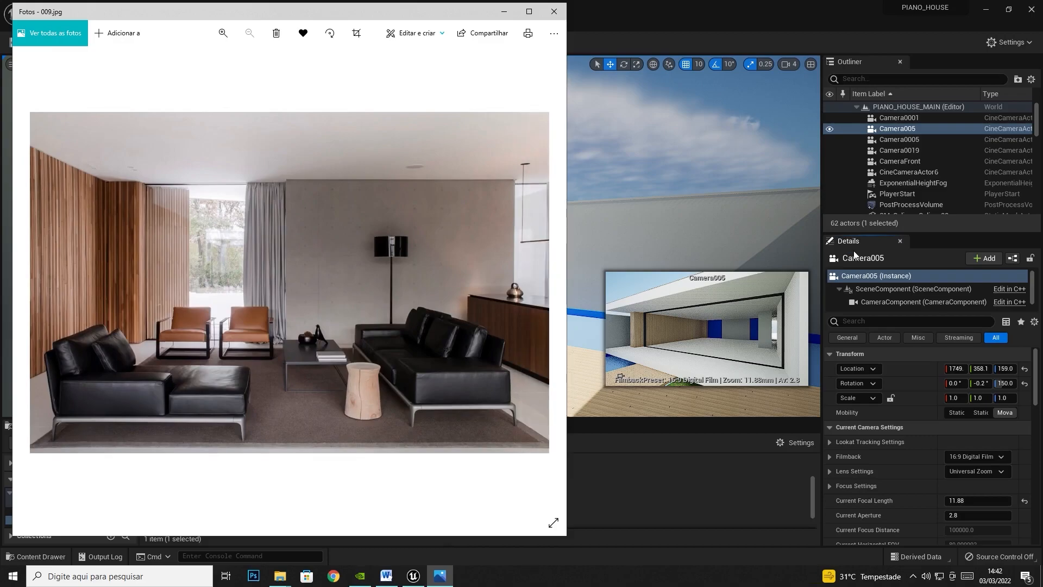
Step: Rename CineCameraActor6 as Camera009
left_click(916, 172)
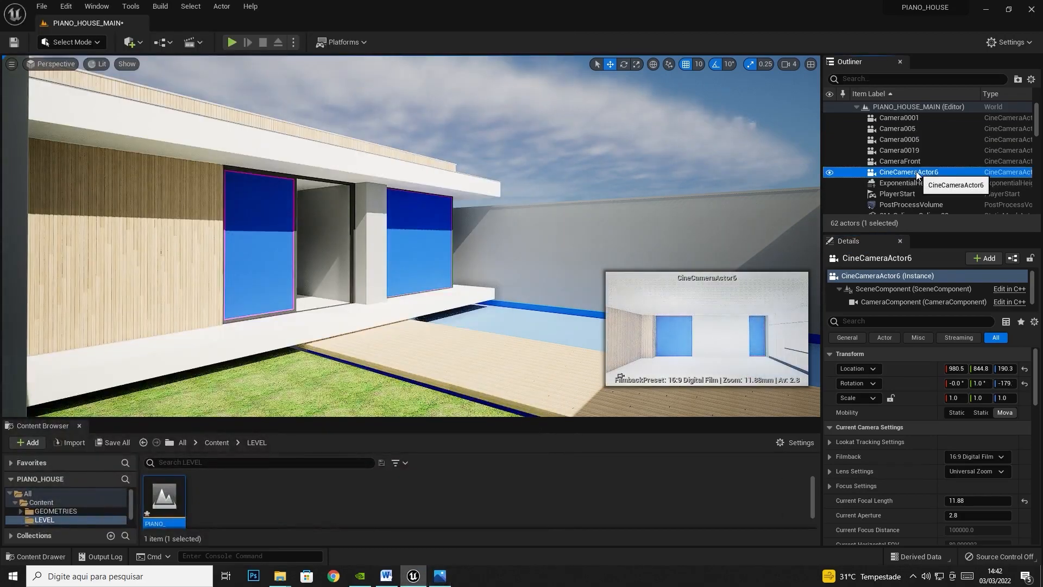
left_click(906, 257)
type("Camera009")
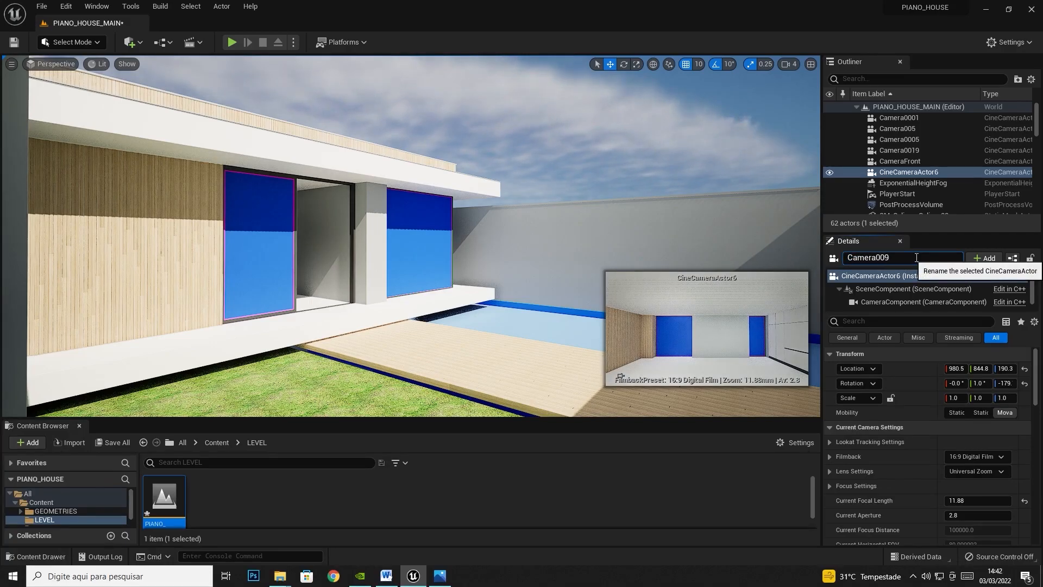
key("Return")
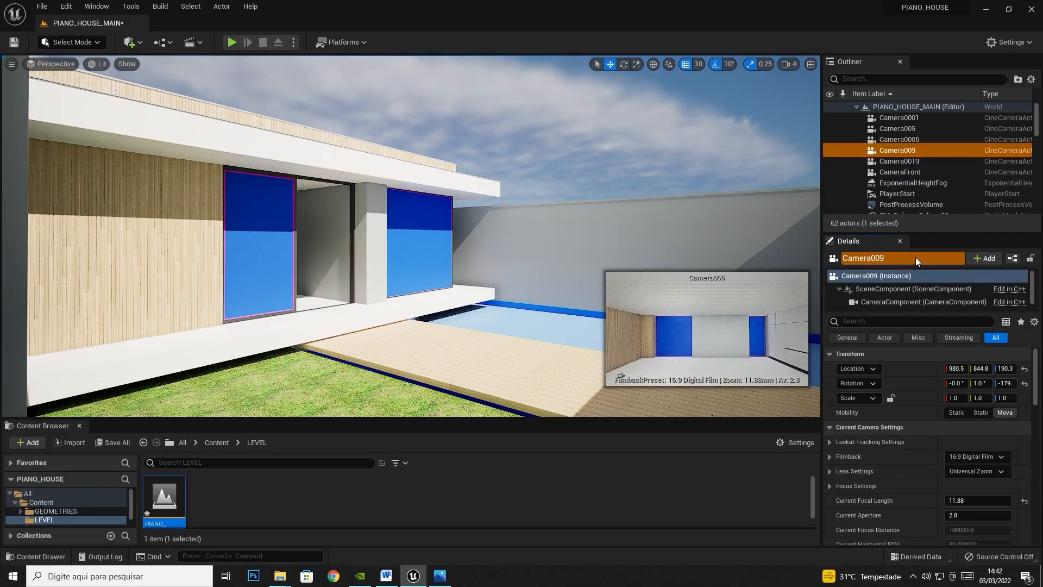
Step: Save all changes in the project and clear the camera selection
left_click(40, 7)
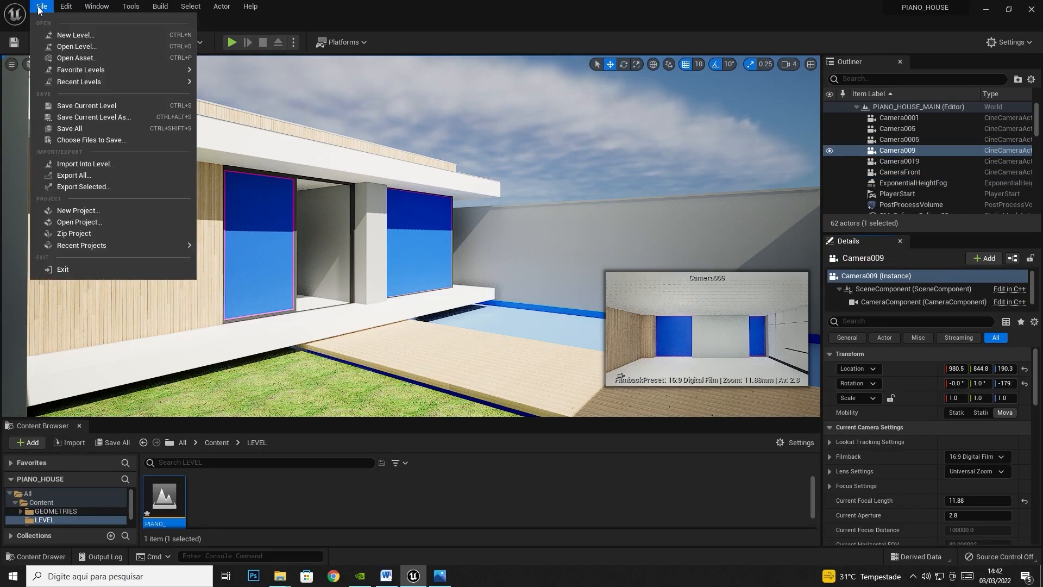
left_click(68, 128)
left_click(602, 120)
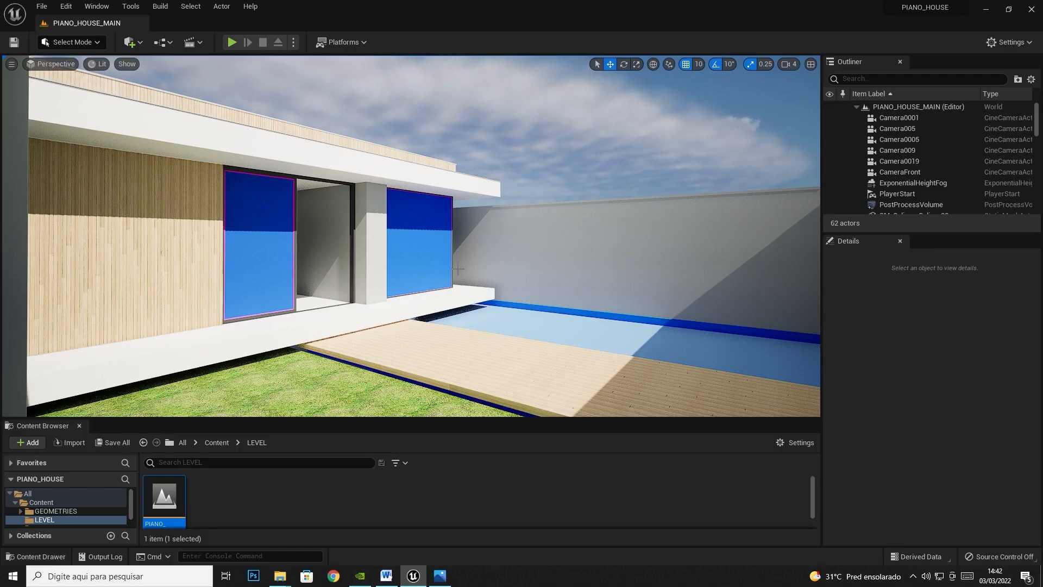
Step: Review the reference photos from 009 back to 0001 and forward through 004 to check them against the named cameras
left_click(440, 576)
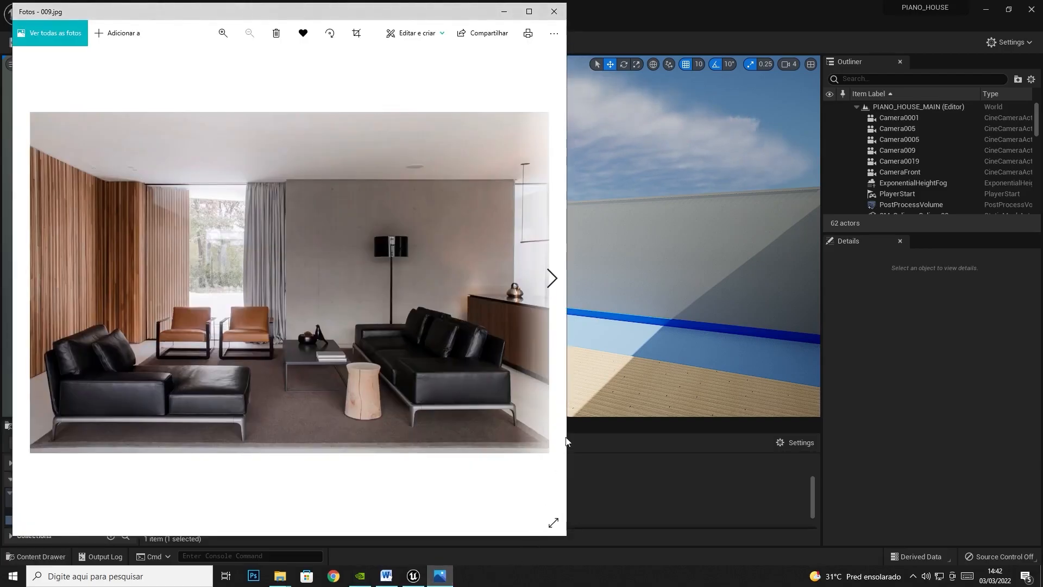
left_click(28, 280)
left_click(27, 279)
left_click(27, 279)
left_click(28, 279)
left_click(28, 280)
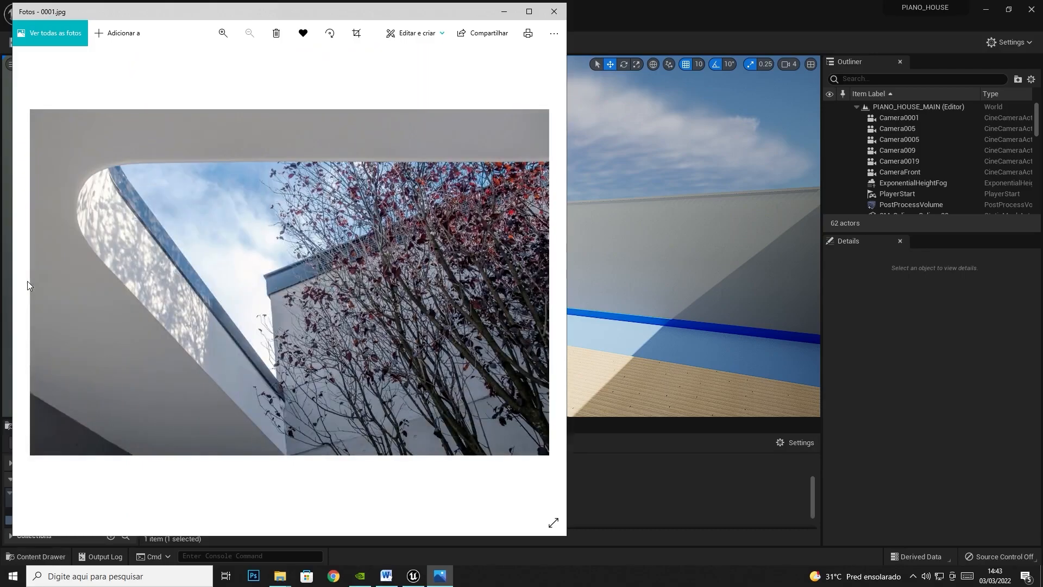
left_click(551, 278)
left_click(551, 278)
left_click(551, 278)
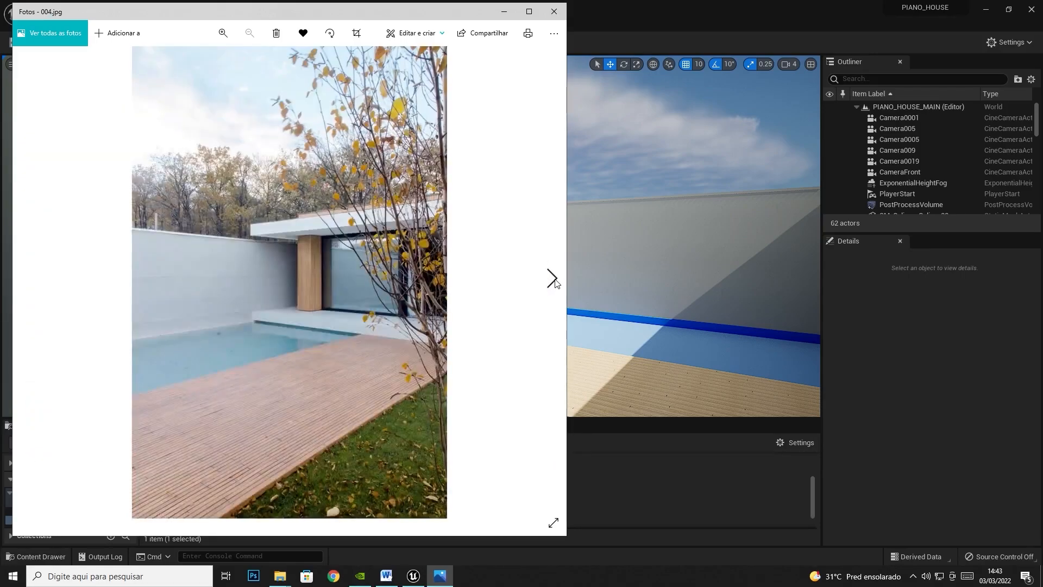
left_click(552, 278)
left_click(27, 279)
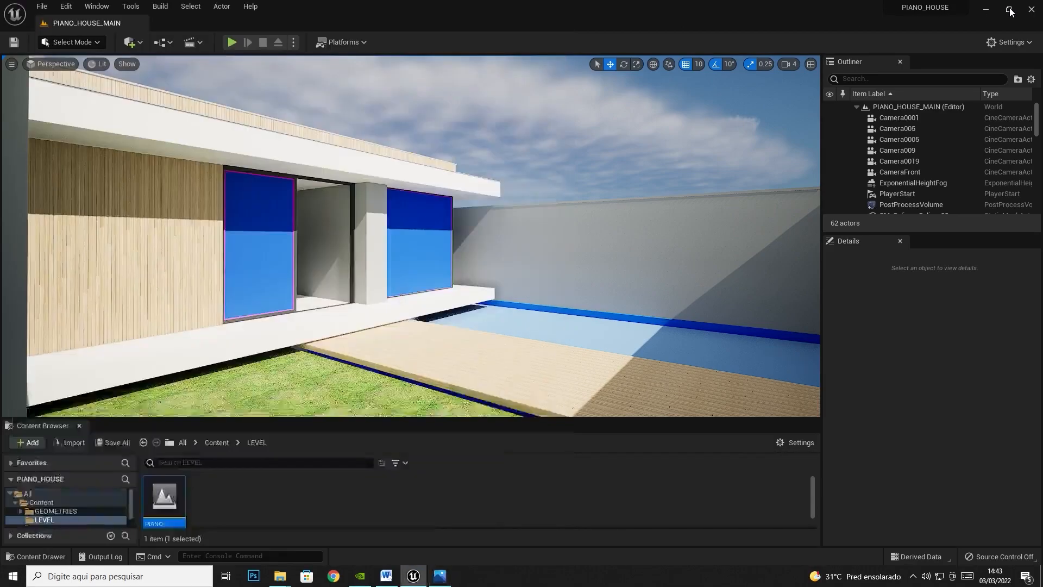
Step: Restore the level editor to a smaller window and arrange and resize it side by side with reference photo 0005
left_click(1008, 9)
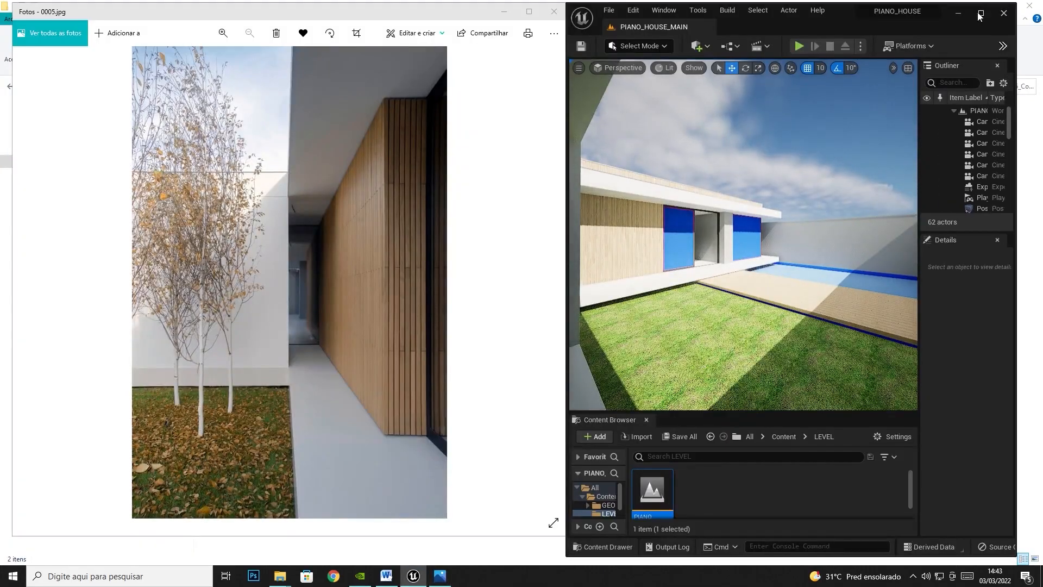
left_click_drag(1016, 47, 1035, 48)
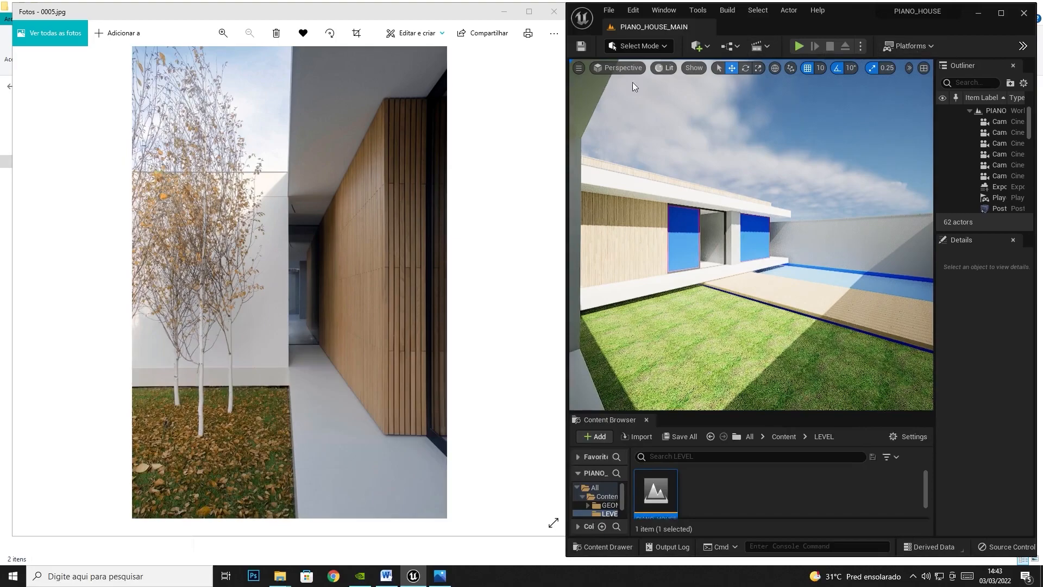
left_click(443, 15)
left_click_drag(443, 14, 433, 14)
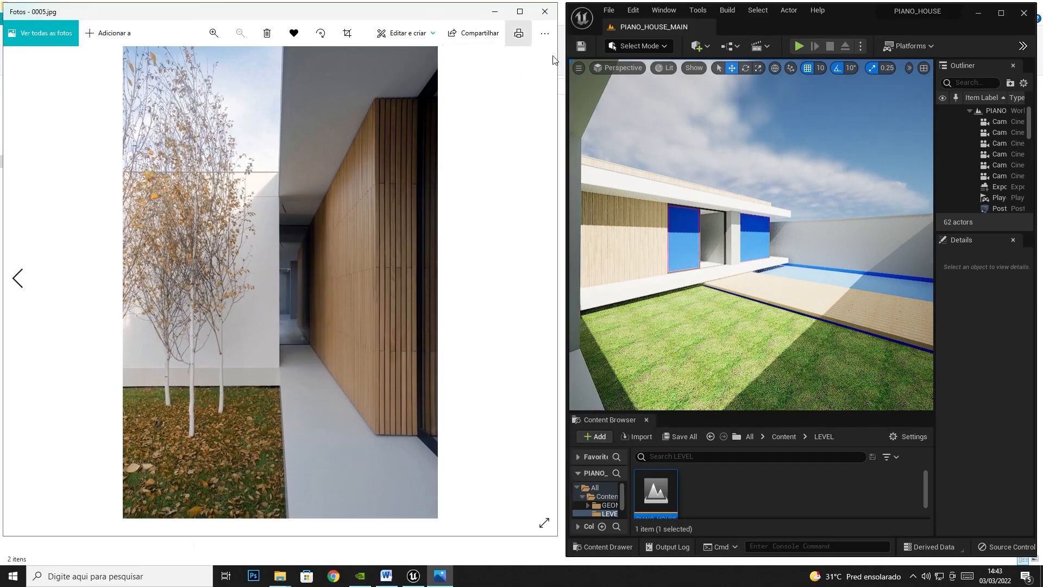
left_click(559, 123)
left_click_drag(560, 123, 555, 123)
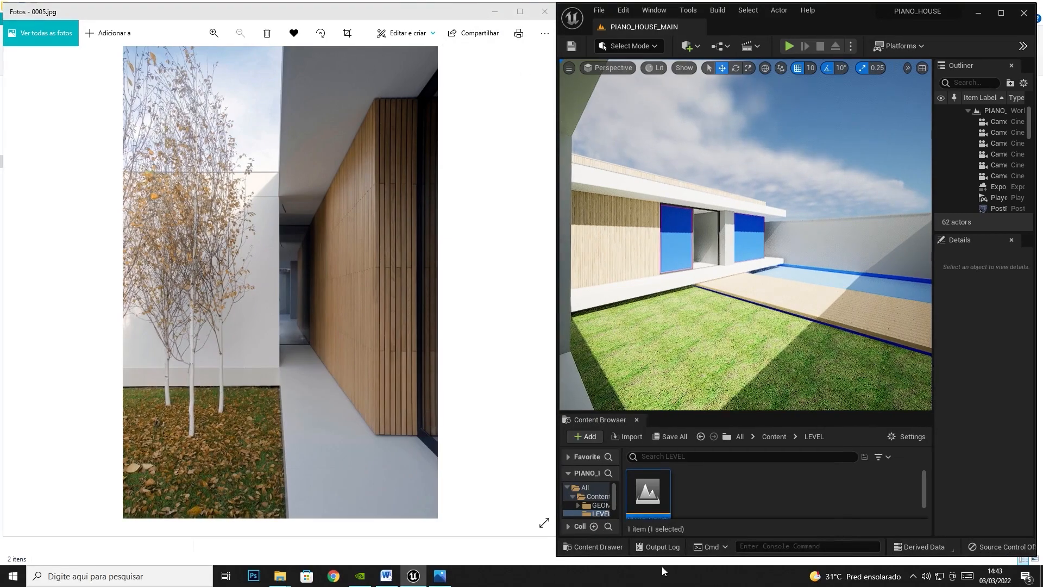
Step: Lengthen the editor window slightly, enlarge the viewport downward by shrinking the Content Browser, and widen the Outliner and Details area
left_click_drag(668, 561, 668, 565)
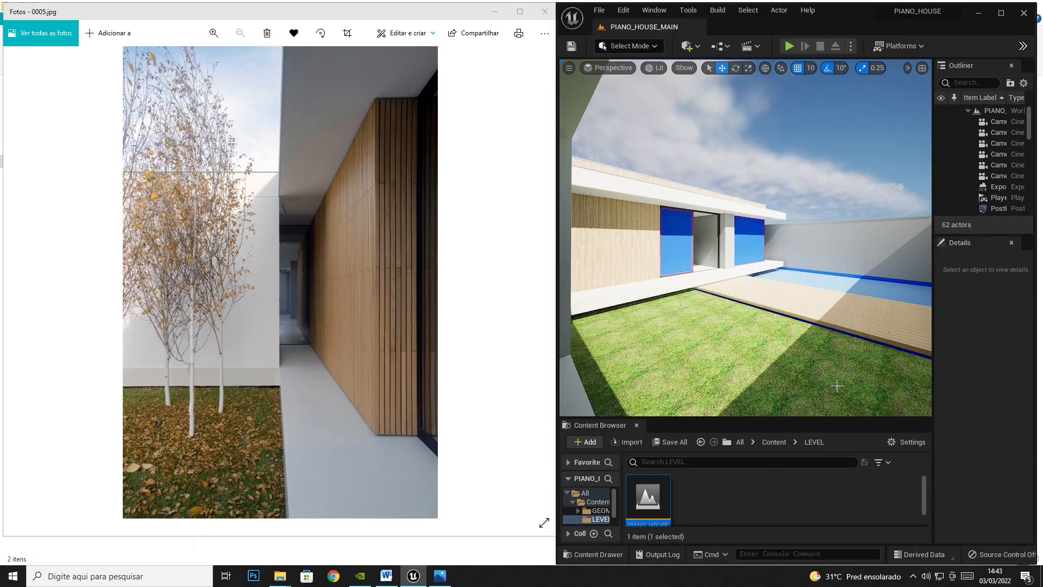
left_click_drag(816, 419, 818, 478)
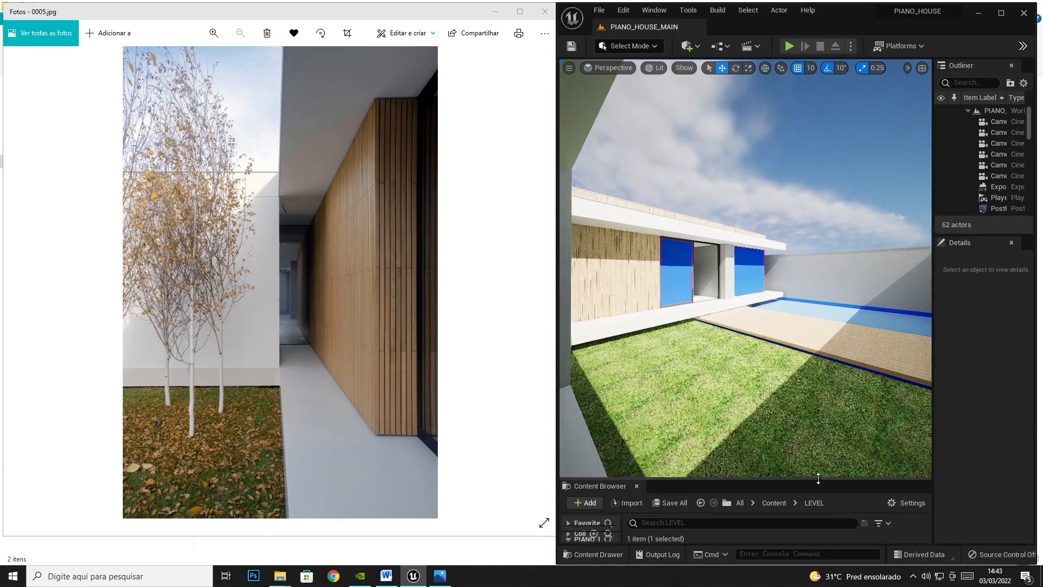
mouse_move(933, 209)
left_mouse_down()
mouse_move(870, 207)
mouse_move(919, 208)
left_mouse_up()
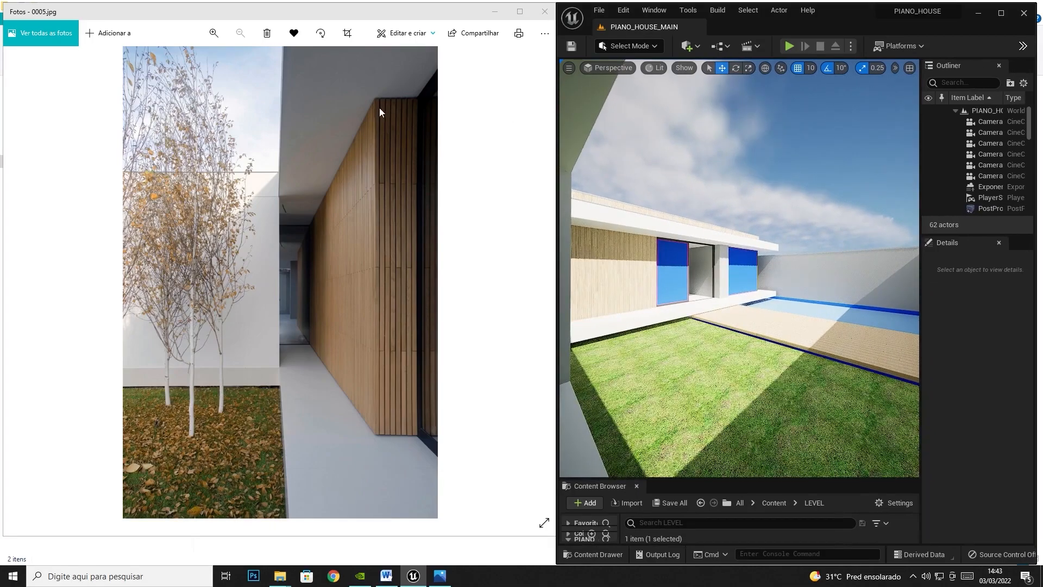
Step: Preview Camera005 and Camera0005 against photo 0005, and set the viewport to look through Camera0005
left_click(986, 133)
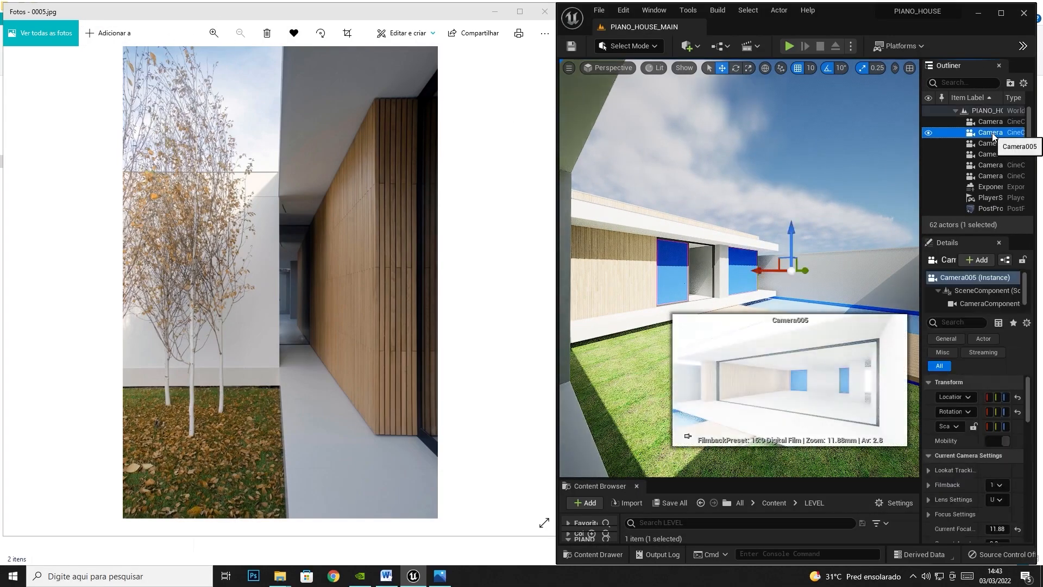
left_click(989, 144)
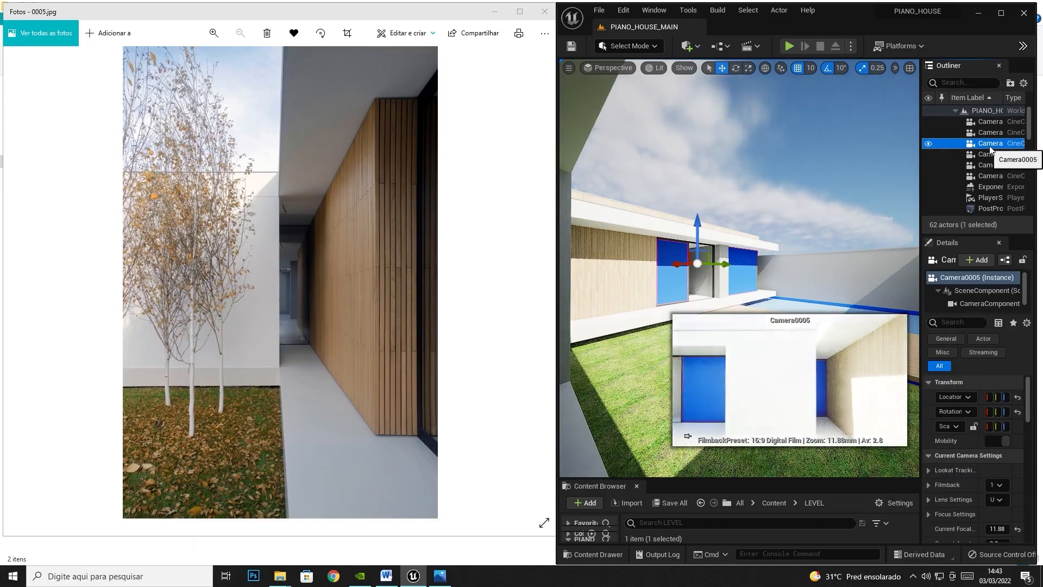
left_click(598, 67)
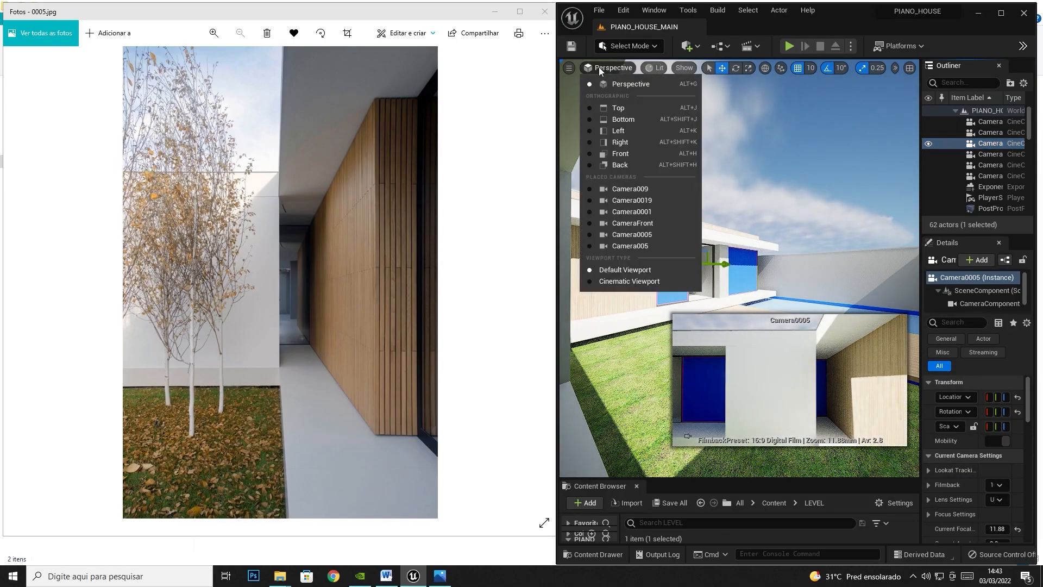
left_click(630, 246)
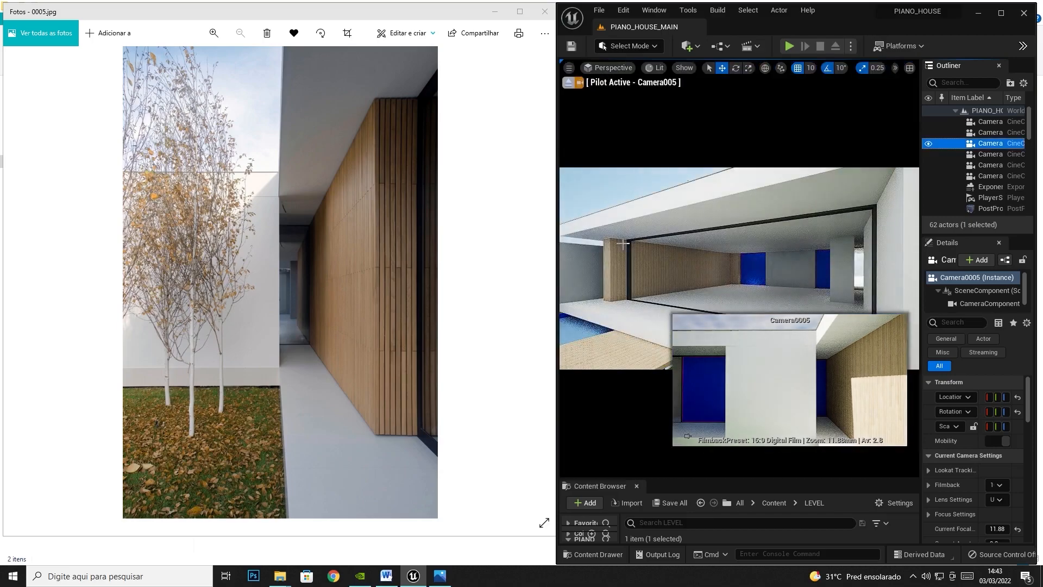
left_click(609, 66)
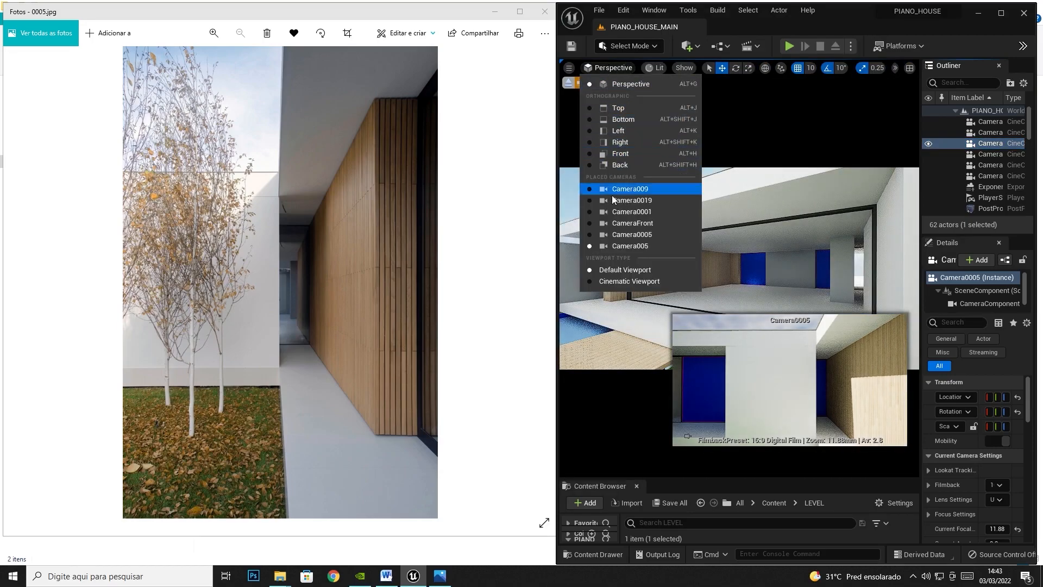
left_click(620, 234)
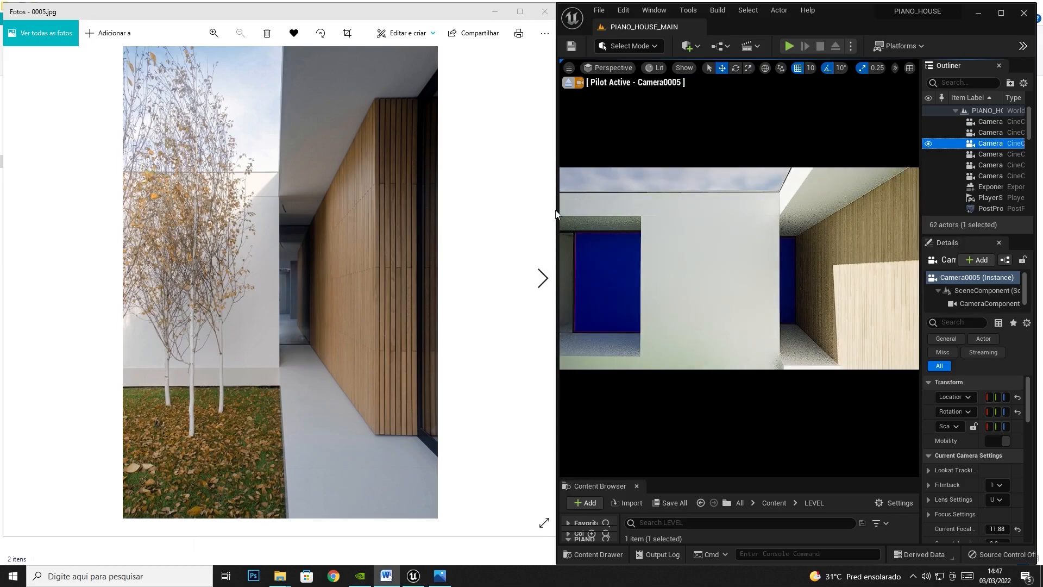
Step: Widen the level editor window toward the reference photo and shrink the Content Browser further for a larger Camera0005 view
left_click_drag(557, 210, 461, 209)
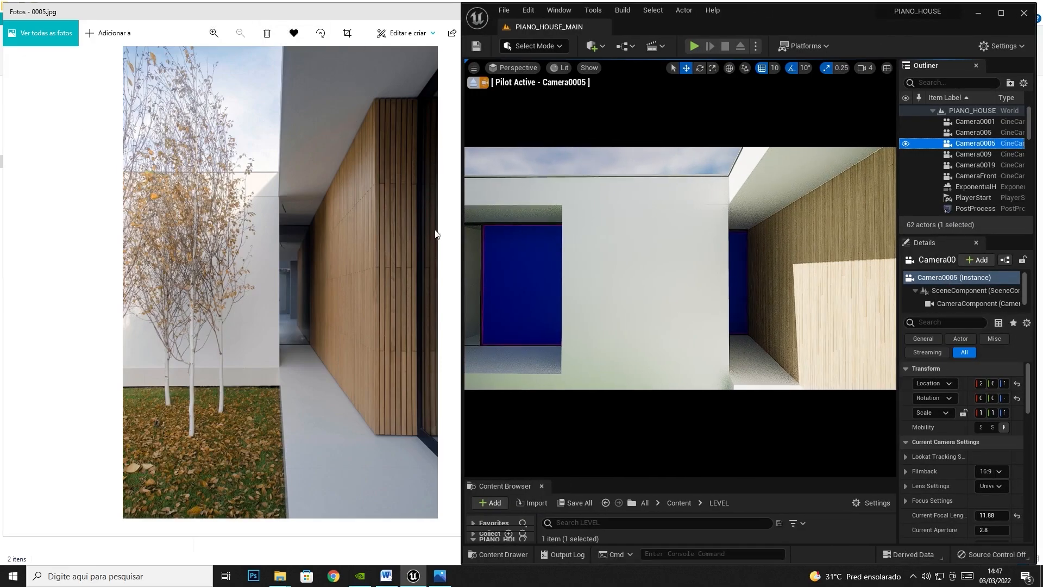
left_click_drag(650, 477, 651, 521)
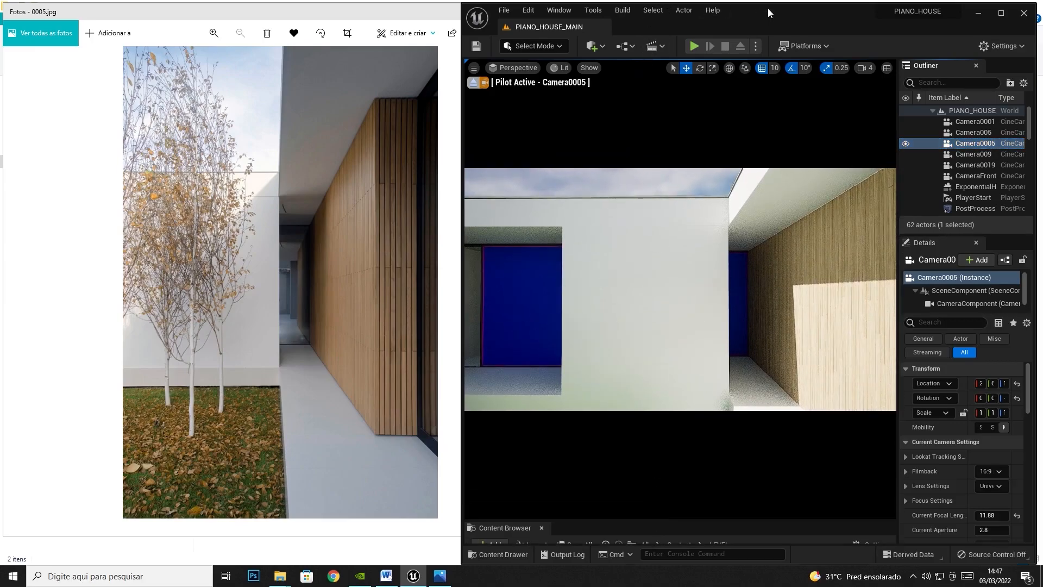
left_click_drag(768, 6, 768, 7)
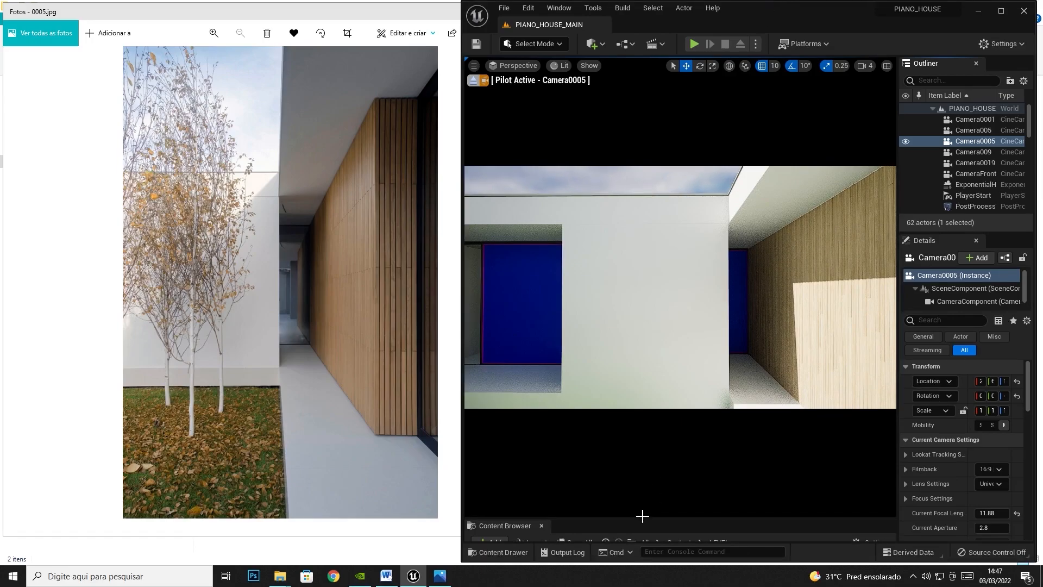
left_click_drag(642, 516, 642, 519)
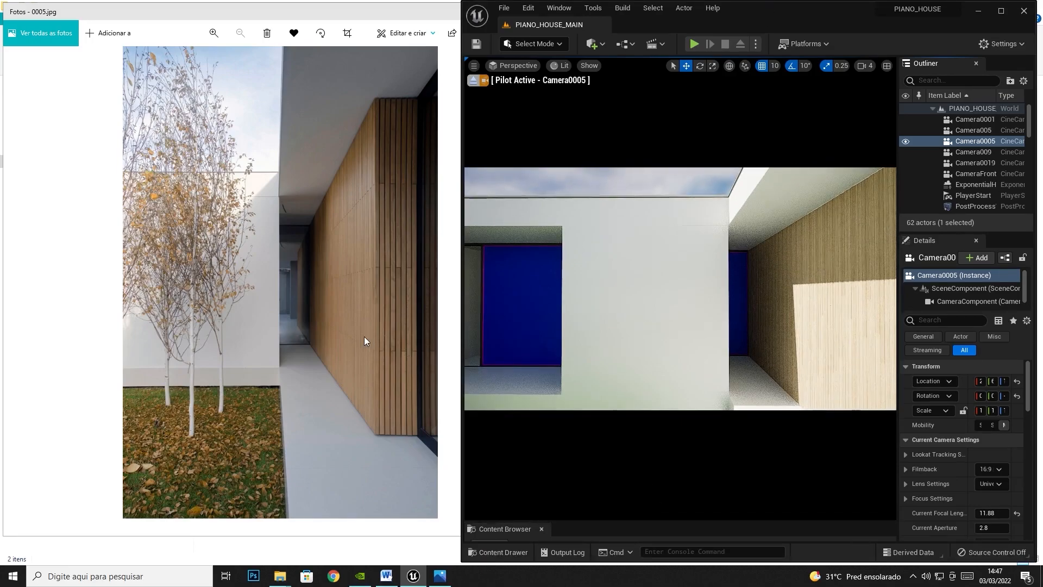
Step: Move the upper edge of the reference photo window down slightly and return to the level editor
scroll(364, 337, "up", 1)
scroll(364, 337, "down", 1)
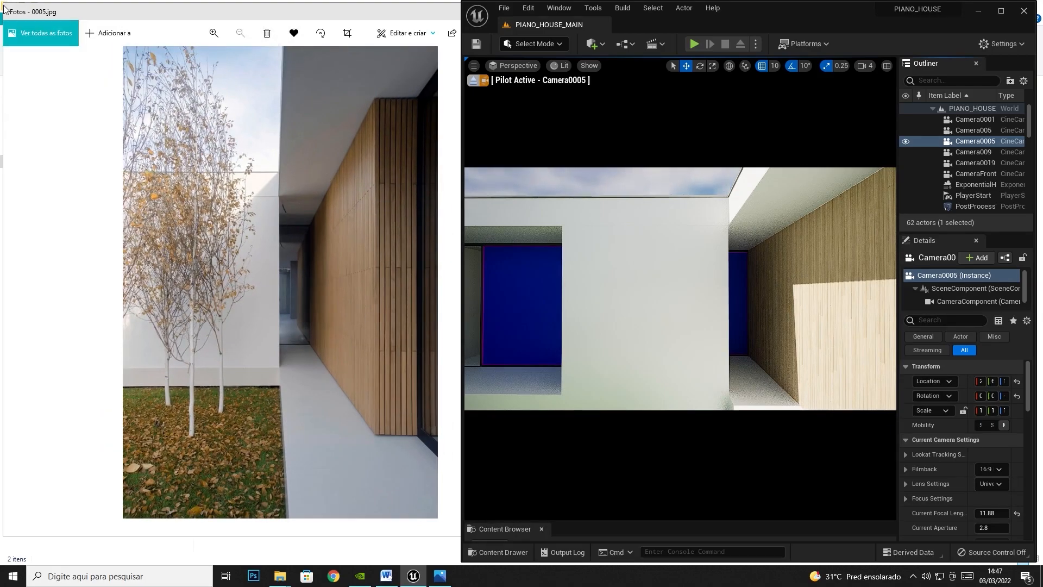
left_click_drag(97, 5, 100, 28)
left_click(832, 14)
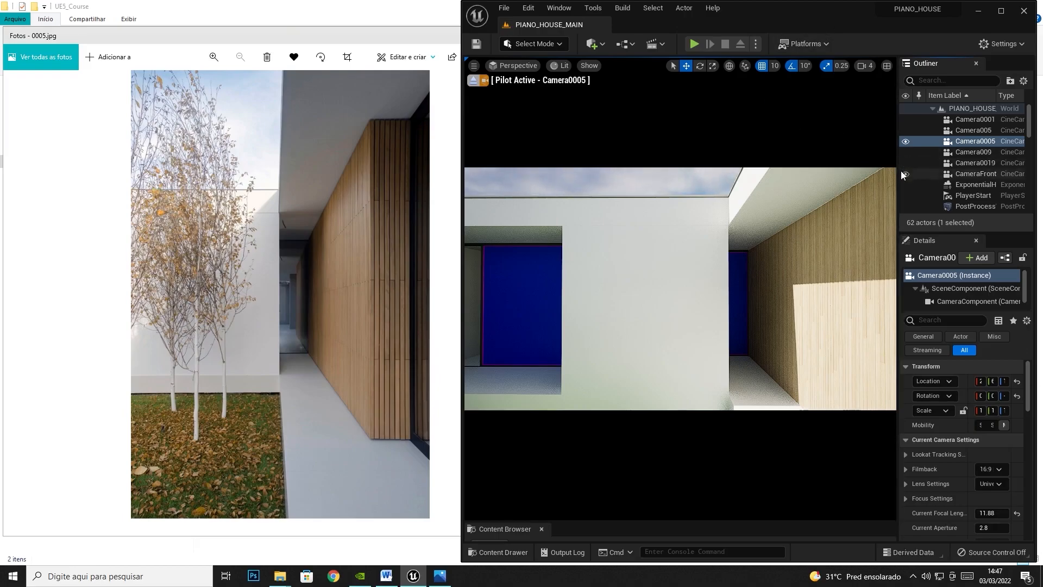
Step: Widen the Outliner and Details area and enlarge the value column so Camera0005's transform and camera values are readable
left_click_drag(899, 174, 867, 173)
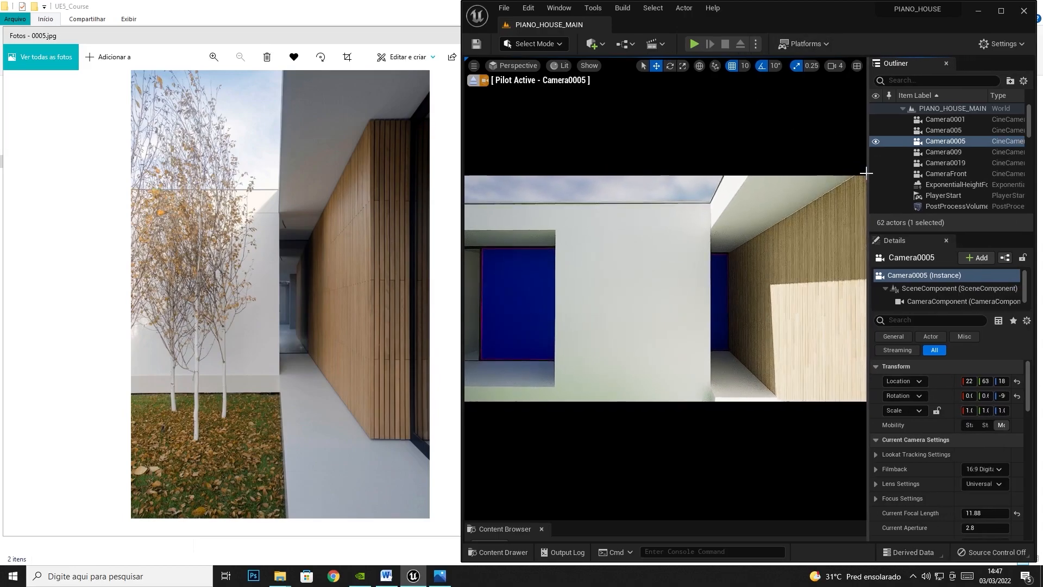
left_click(953, 140)
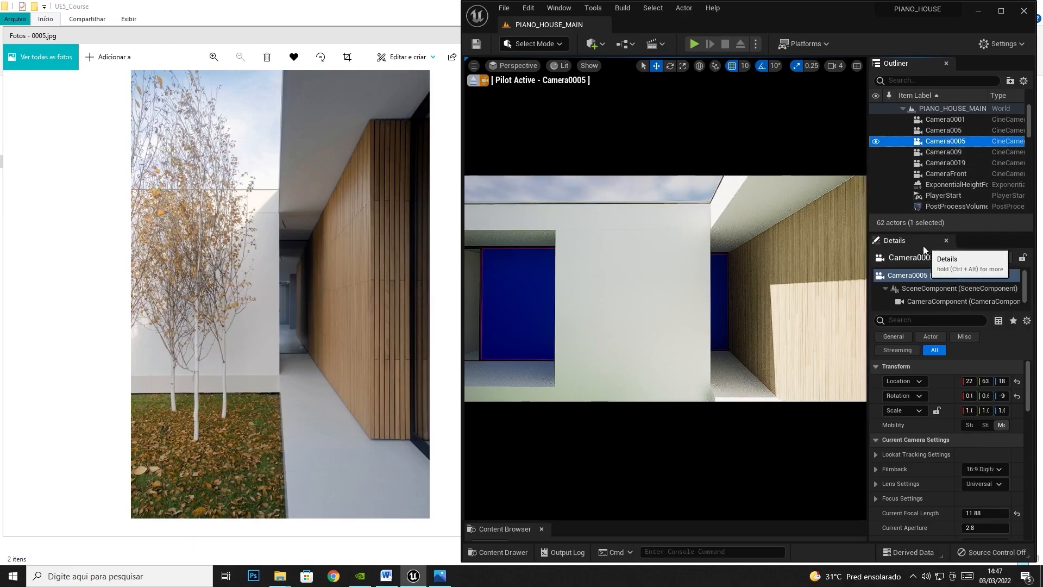
left_click_drag(868, 309, 829, 310)
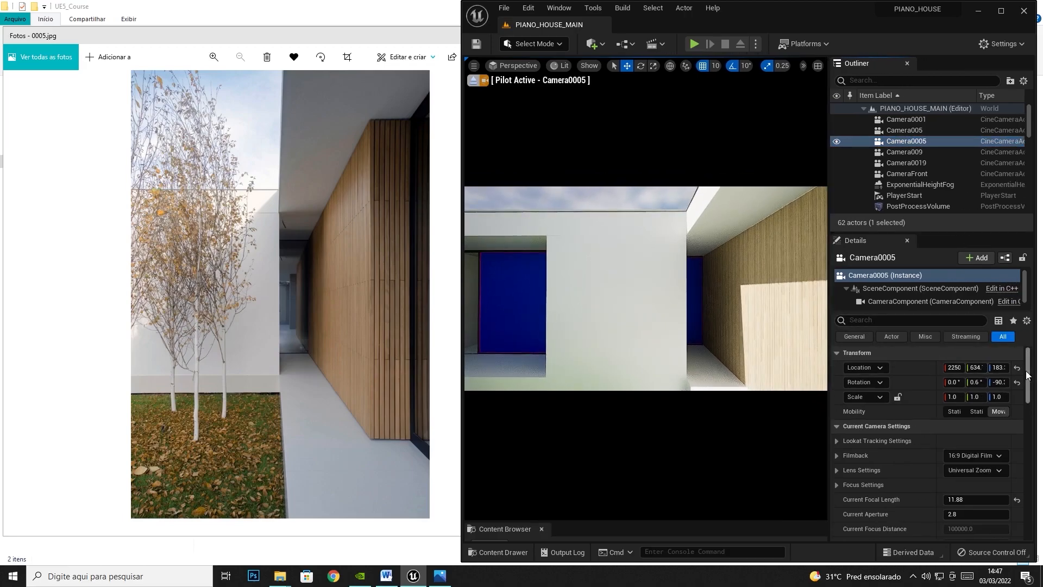
left_click_drag(942, 370, 909, 382)
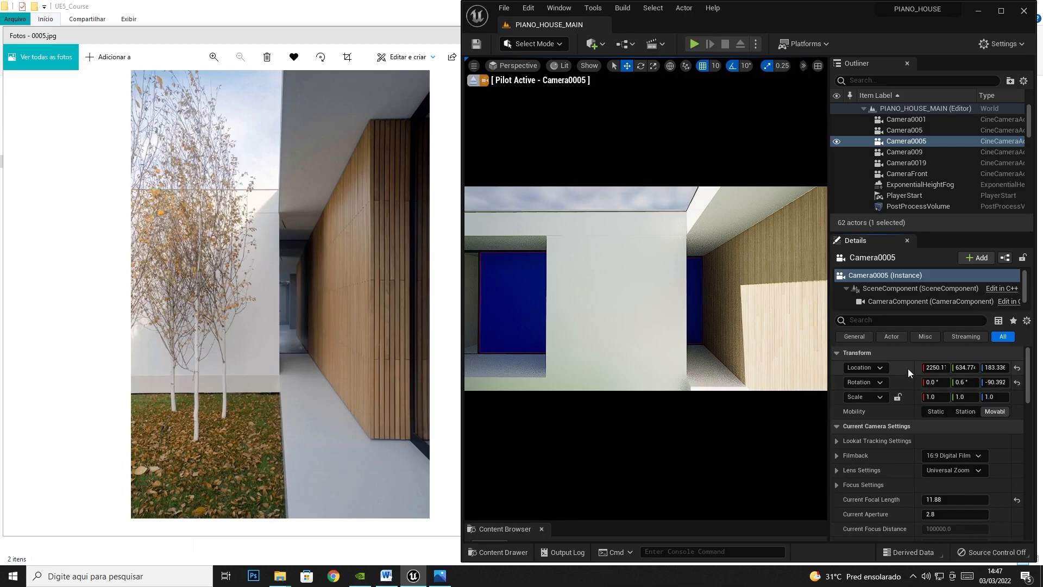
mouse_move(959, 367)
left_mouse_down()
mouse_move(948, 367)
mouse_move(959, 366)
left_mouse_up()
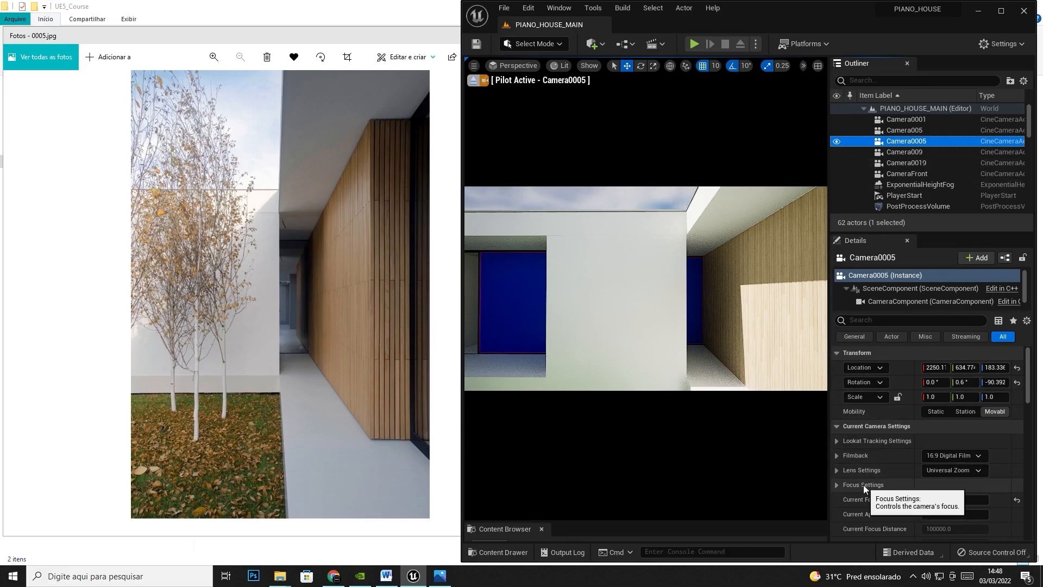
Step: Look through Camera0005's focal length, aperture, camera options and post process categories in its details
scroll(917, 503, "down", 1)
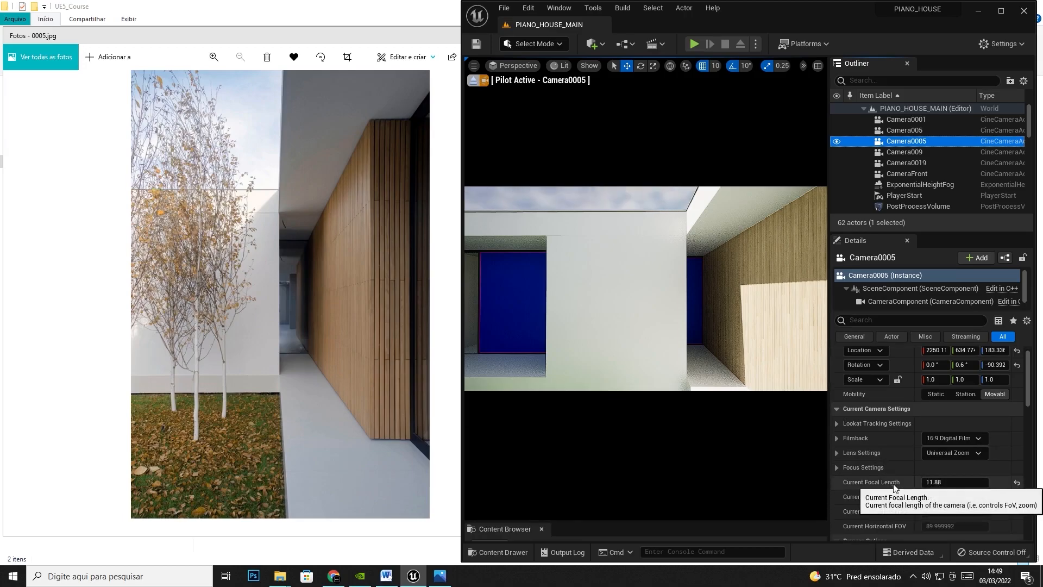
scroll(936, 482, "down", 3)
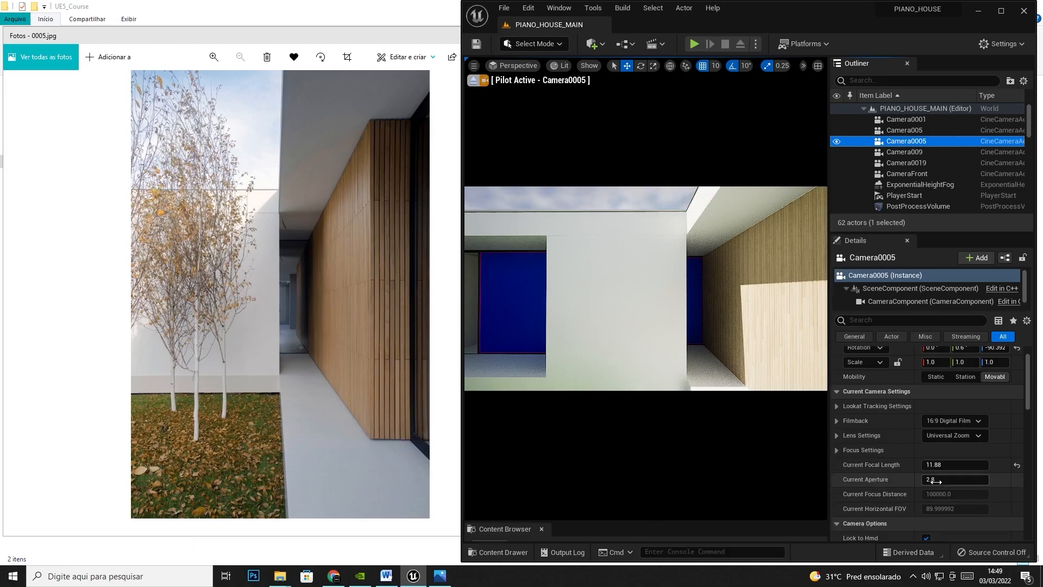
scroll(936, 482, "down", 8)
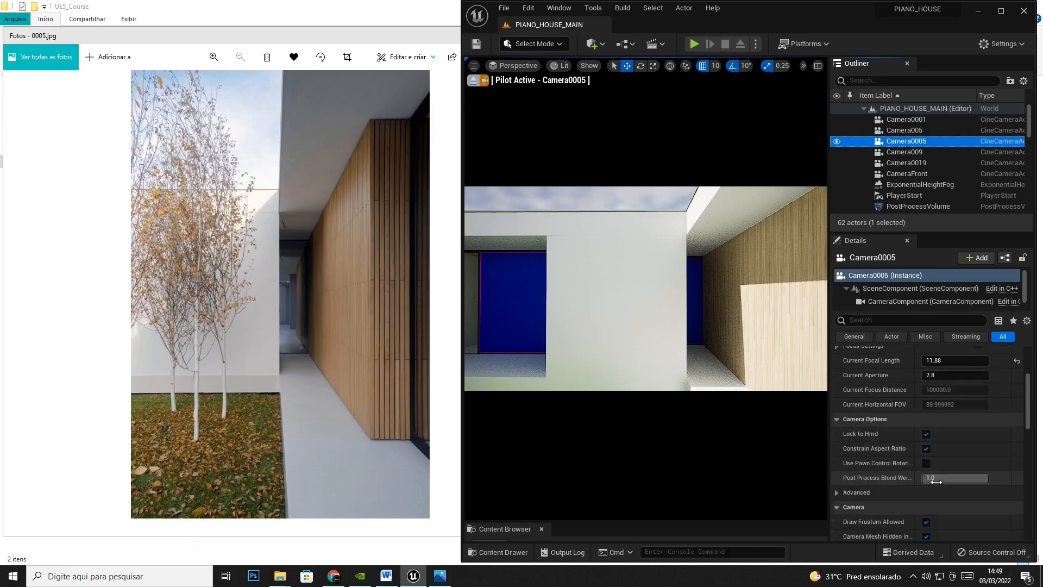
scroll(876, 465, "down", 4)
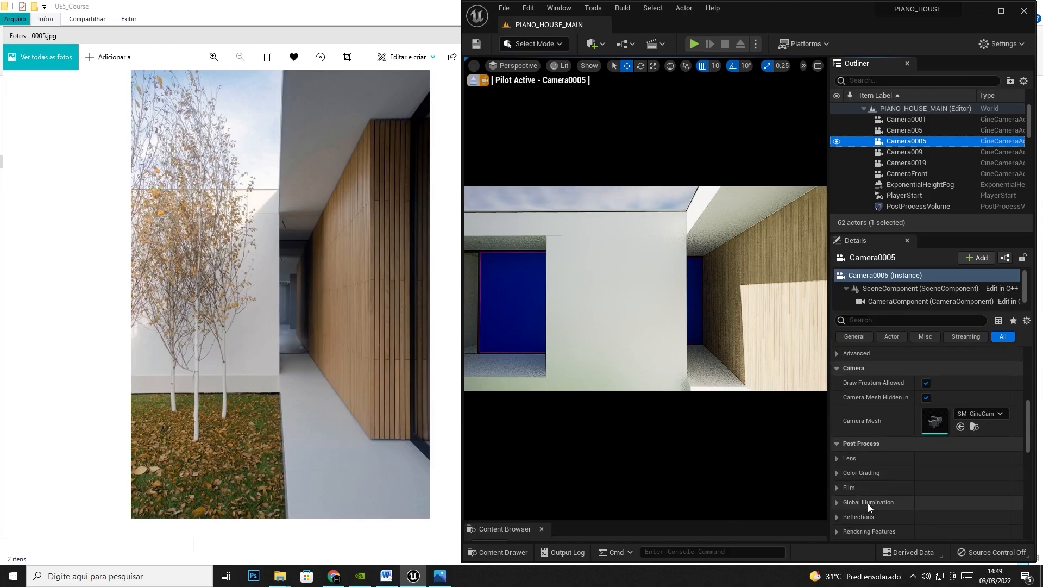
scroll(898, 515, "up", 15)
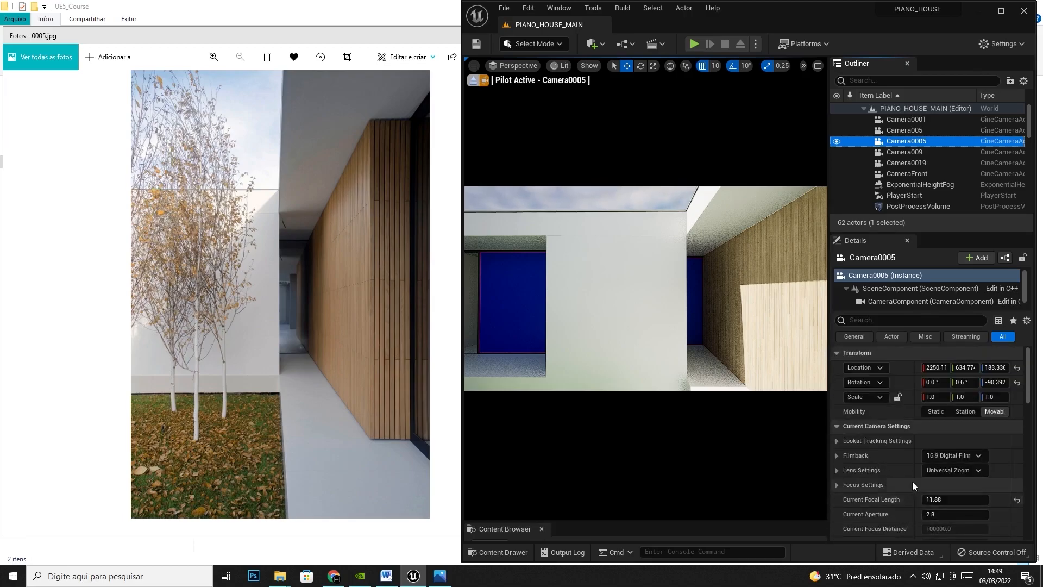
Step: Compare the PostProcessVolume's lens and color grading categories with Camera0005's post process settings, expanding the camera's Lens group
left_click(906, 210)
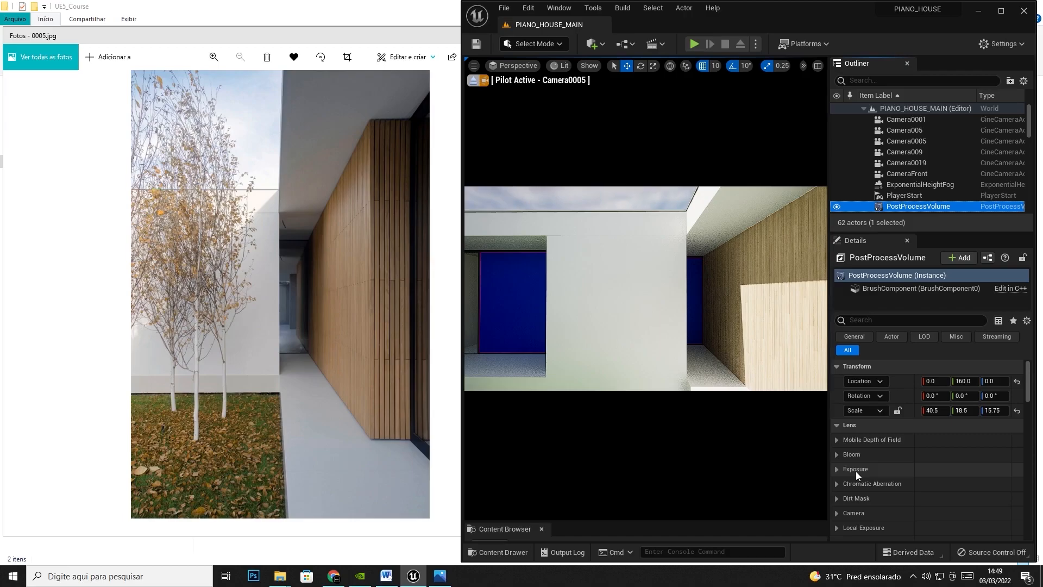
scroll(849, 507, "down", 2)
scroll(849, 500, "down", 2)
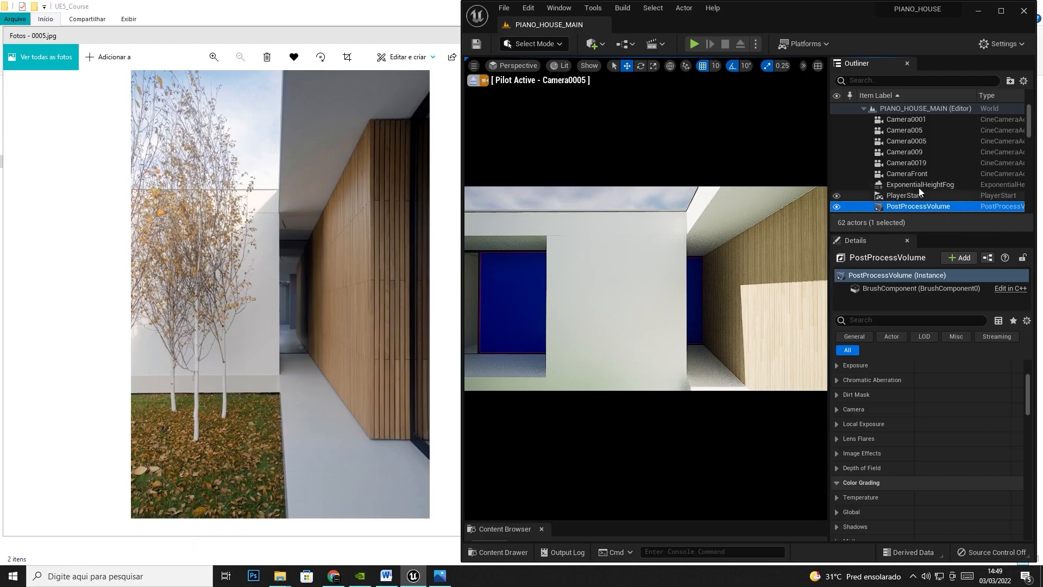
left_click(919, 143)
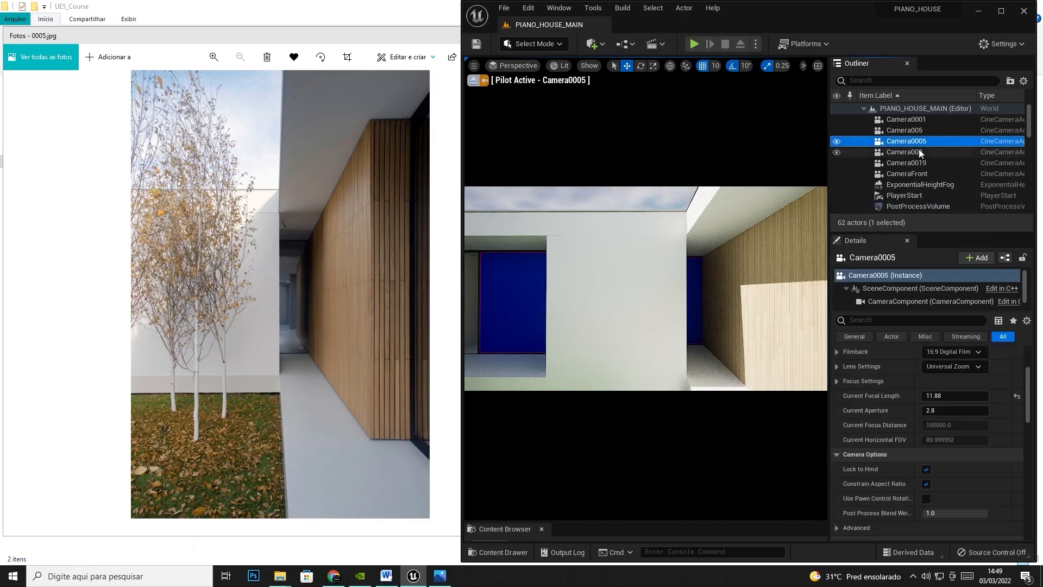
scroll(866, 467, "down", 5)
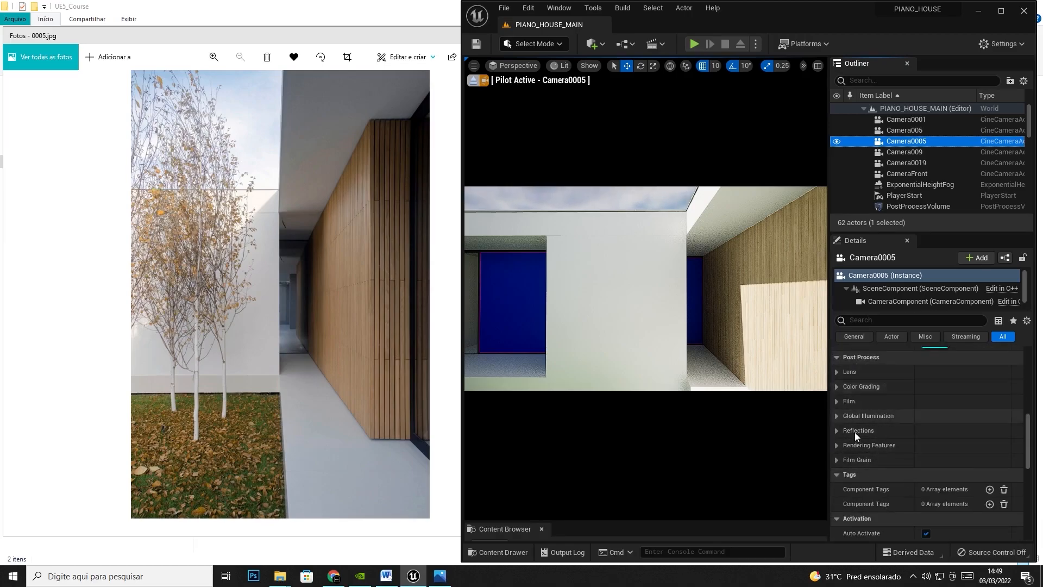
scroll(870, 443, "up", 2)
left_click(837, 408)
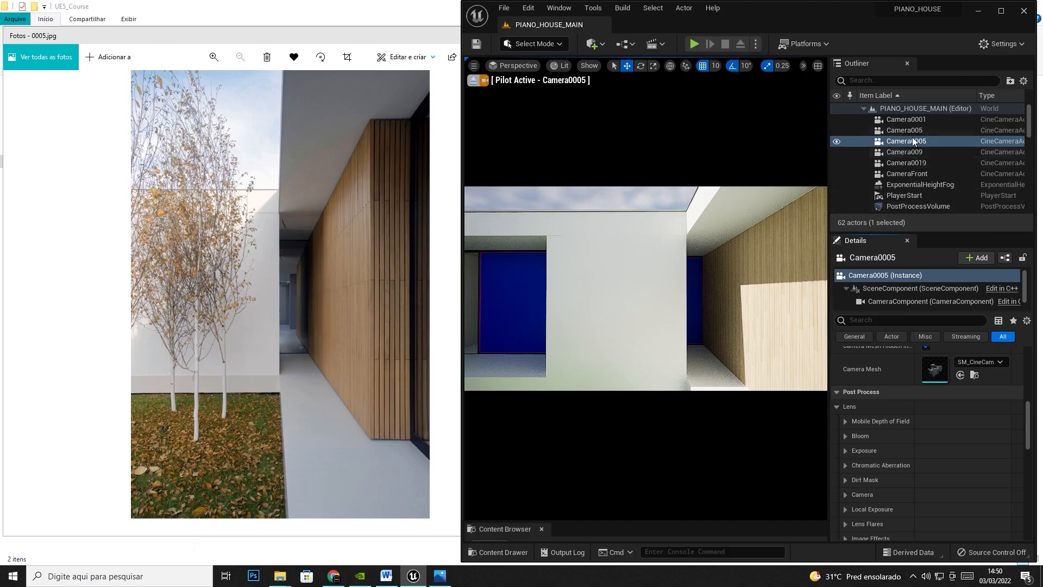
Step: Preview the placed cameras one after another from Camera0001 to Camera0019
left_click(914, 120)
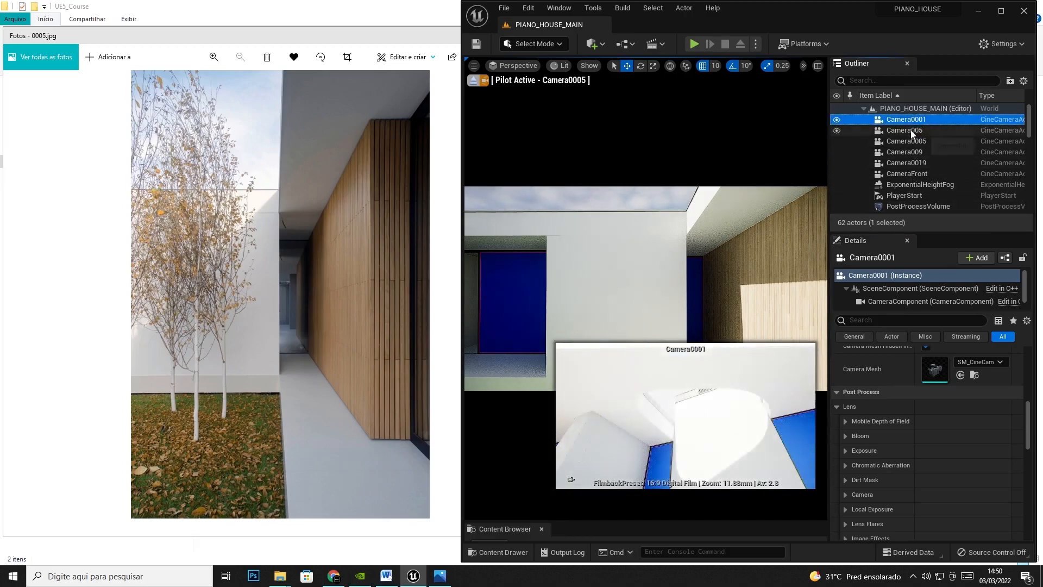
left_click(908, 132)
left_click(909, 141)
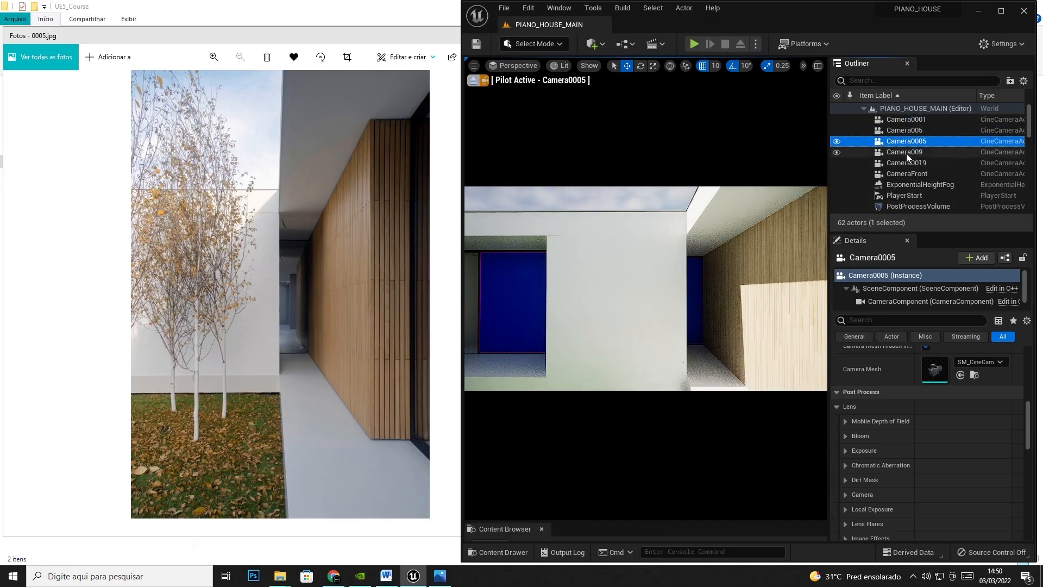
left_click(907, 153)
left_click(905, 164)
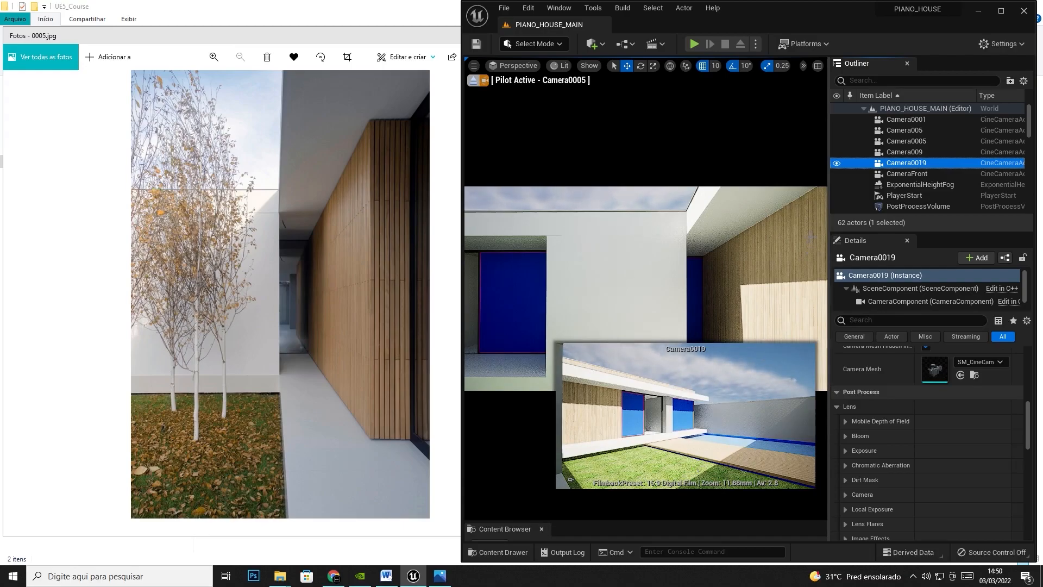
Step: Enable the global Saturation override in Camera0001's post process Color Grading and expand its color controls
left_click(911, 120)
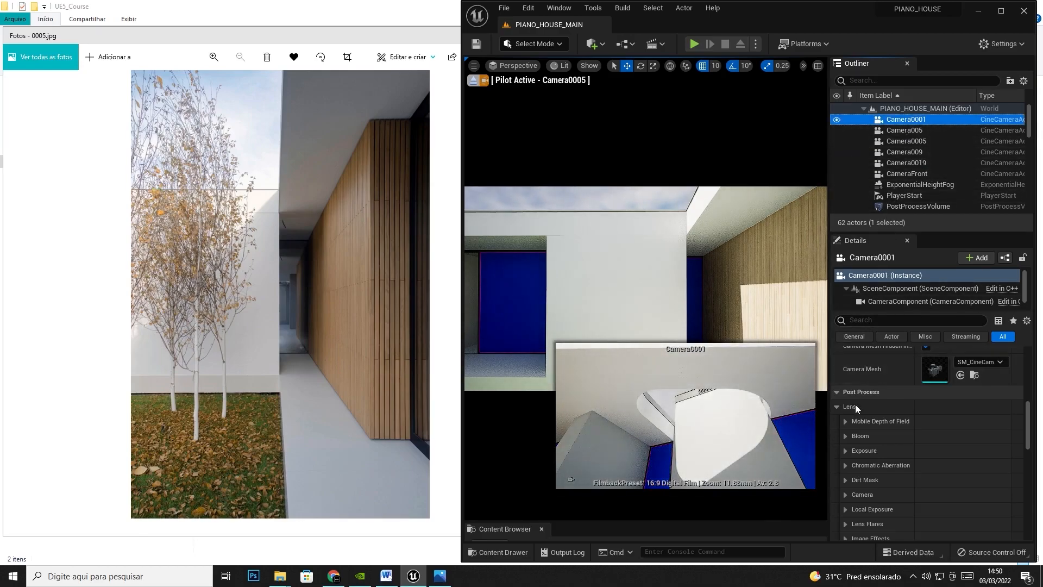
scroll(867, 493, "up", 2)
scroll(859, 461, "down", 2)
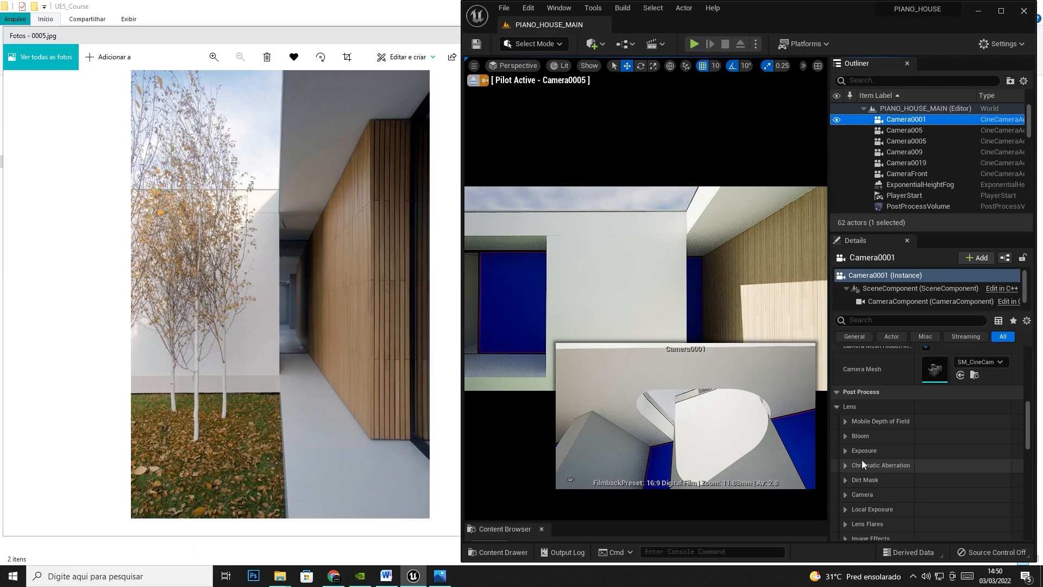
scroll(868, 474, "down", 2)
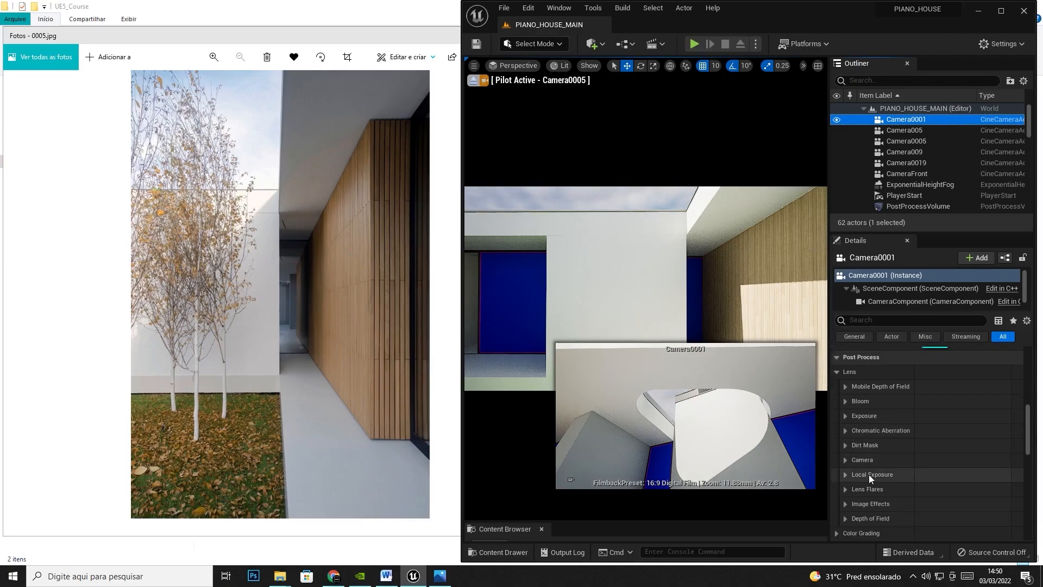
scroll(869, 474, "down", 2)
left_click(837, 498)
scroll(848, 492, "down", 2)
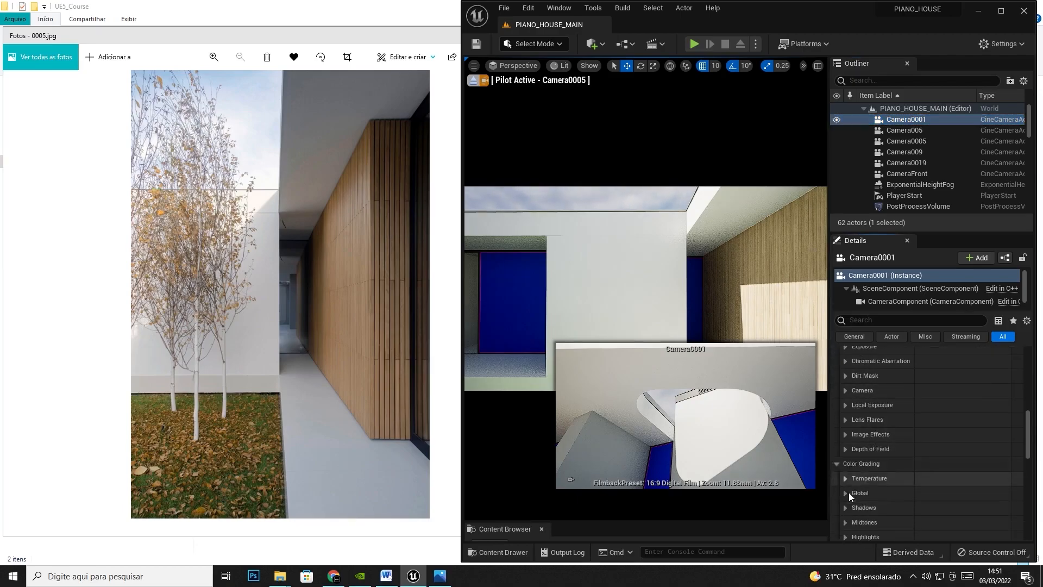
left_click(847, 488)
scroll(853, 475, "down", 2)
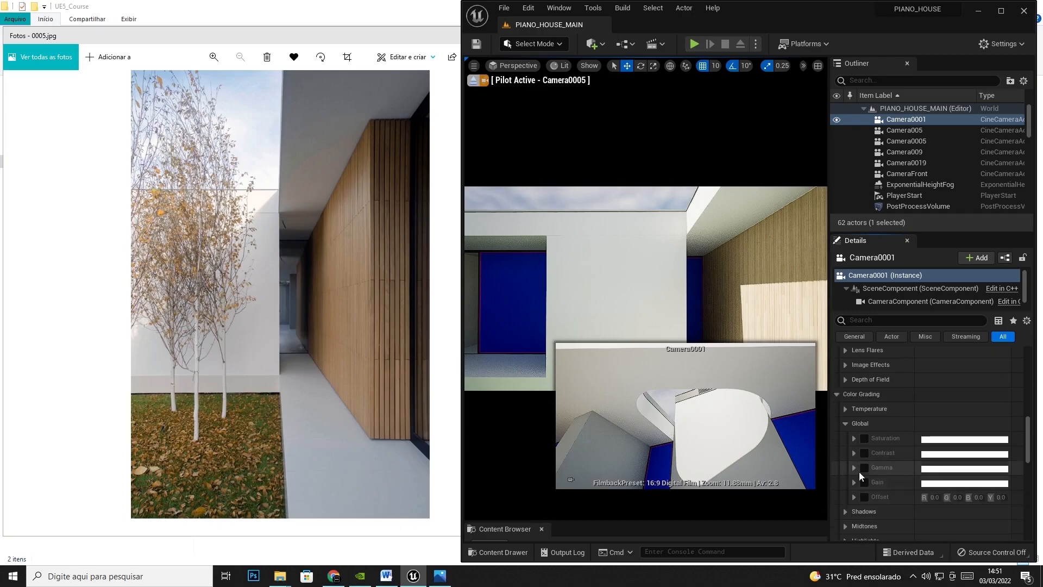
left_click(854, 439)
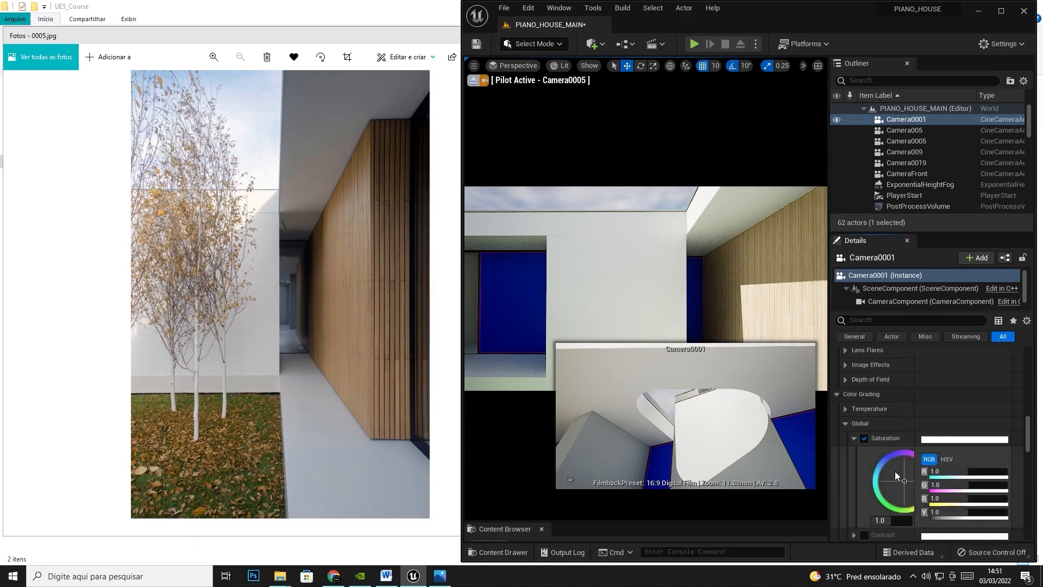
Step: Try a global saturation of 2.0 on Camera0001 and return it to 1.0
left_click_drag(887, 521, 847, 521)
left_click(886, 521)
key("Return")
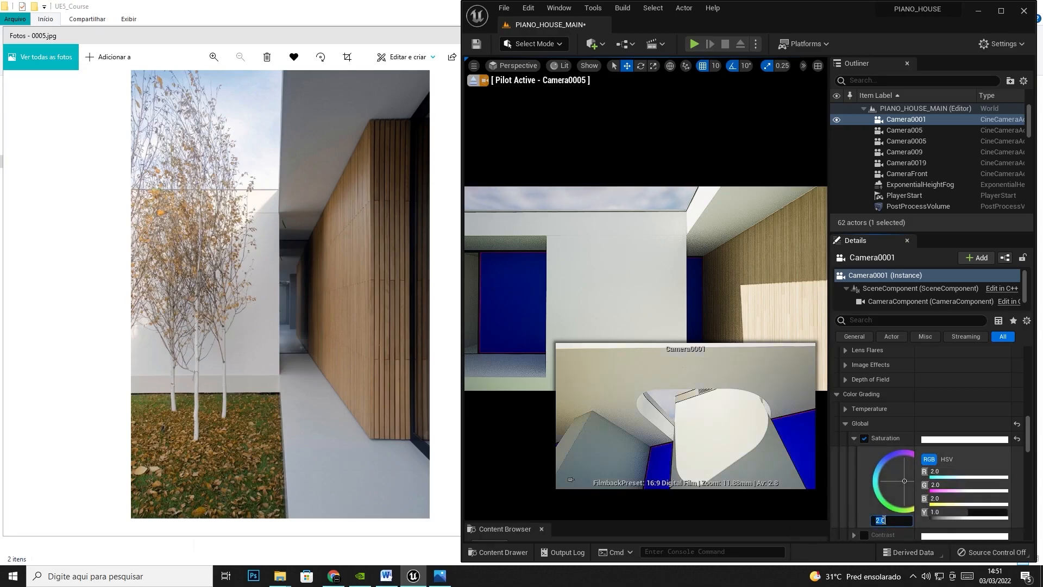
type("1")
key("Return")
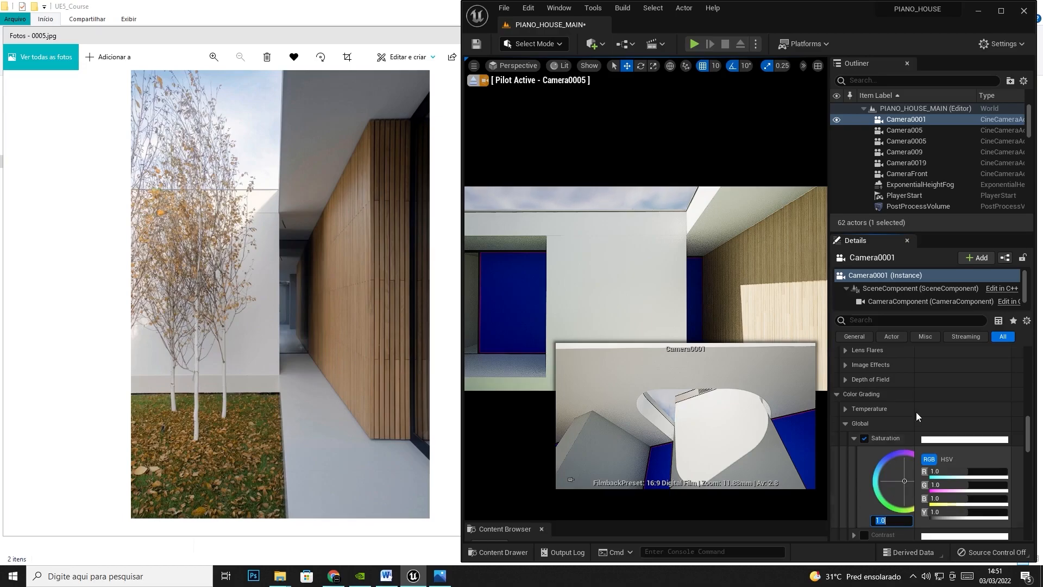
Step: Enable the global saturation override on Camera0005 and set it to 0
left_click(925, 206)
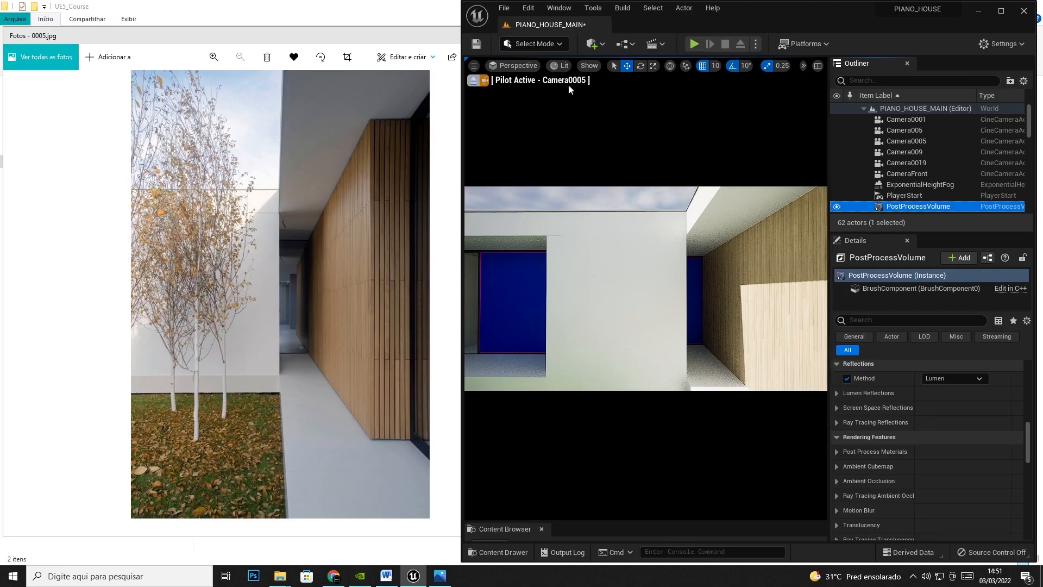
left_click(906, 142)
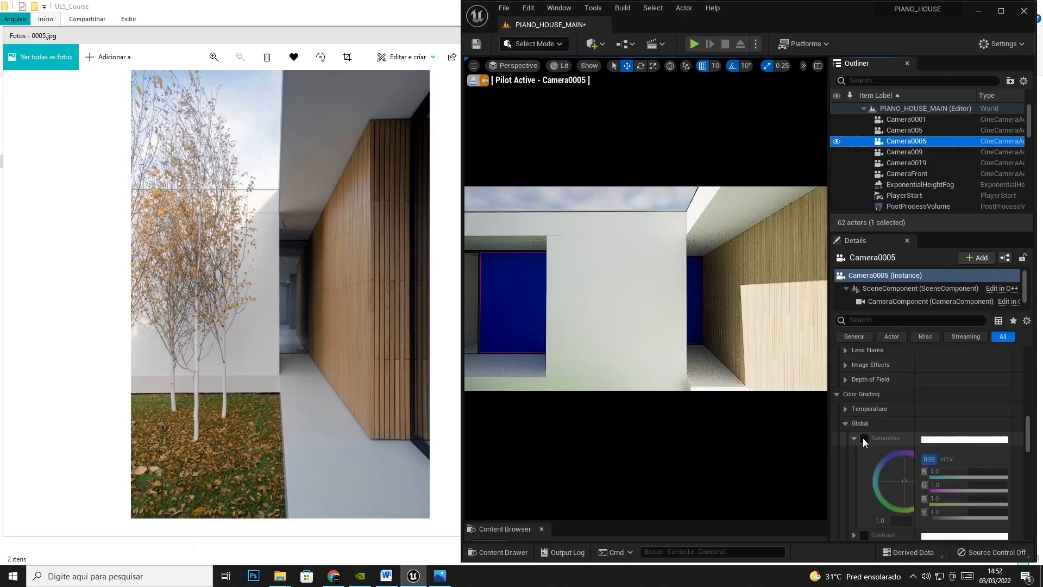
left_click(864, 437)
scroll(870, 452, "down", 3)
left_click(885, 472)
type("0")
key("Return")
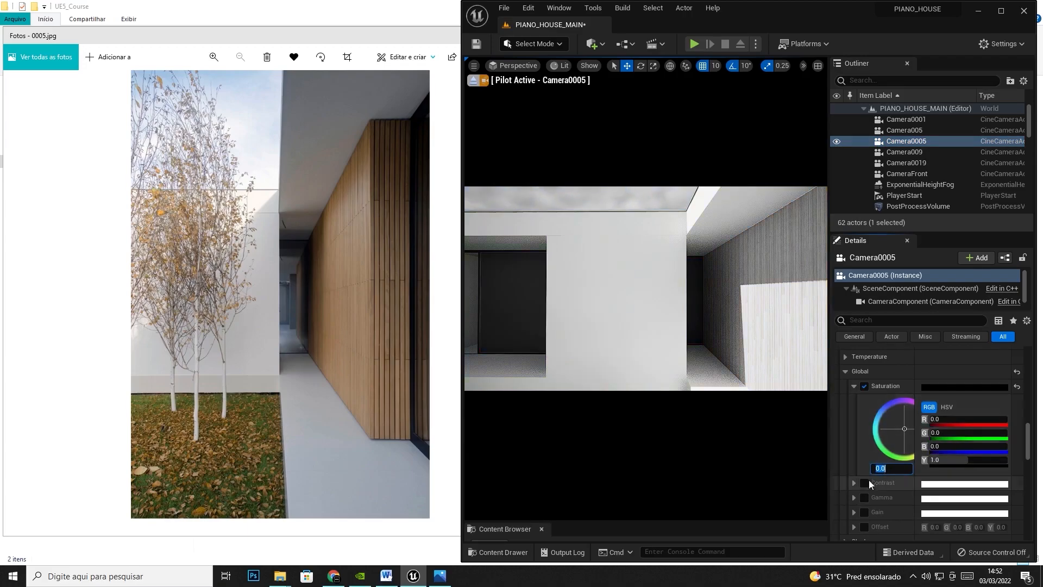
Step: Enable the global contrast override on Camera0005 and set it to 1.5
left_click(863, 483)
left_click(854, 483)
scroll(858, 486, "down", 4)
left_click(879, 496)
type("1.5")
key("Return")
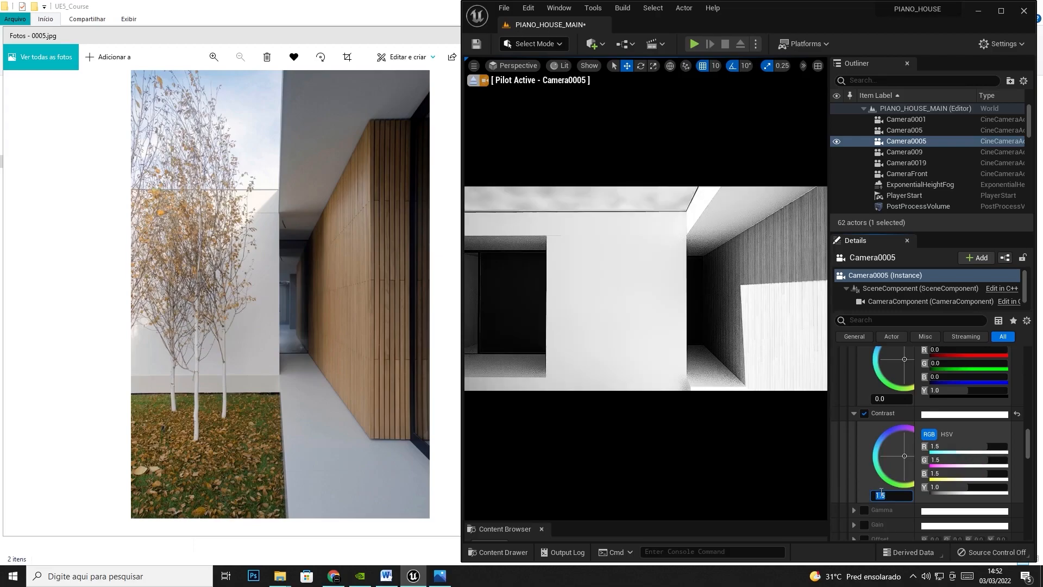
Step: Stop piloting Camera0005 and check the previews of Camera009 and Camera0019
left_click(474, 82)
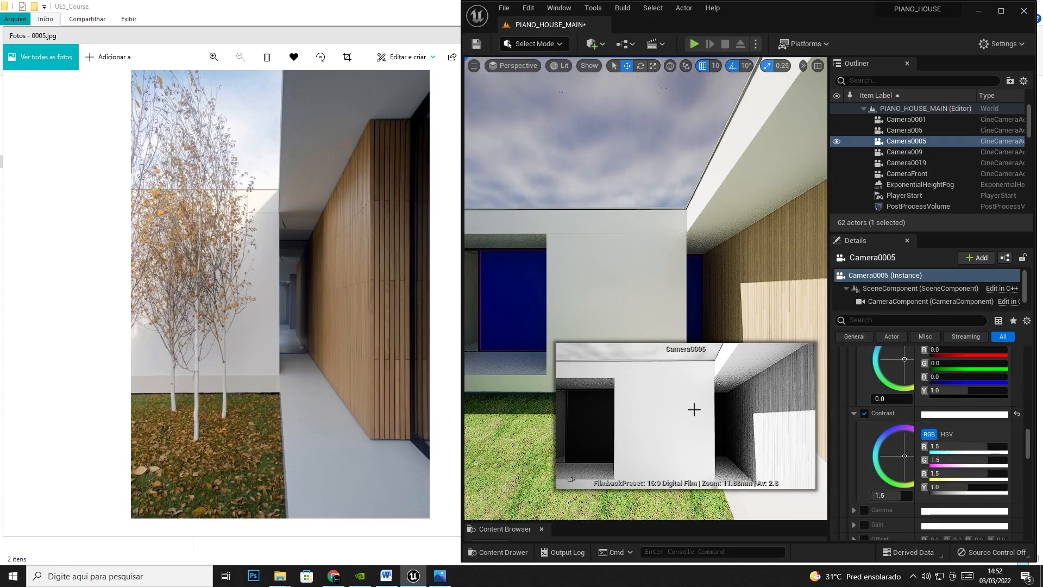
left_click(921, 151)
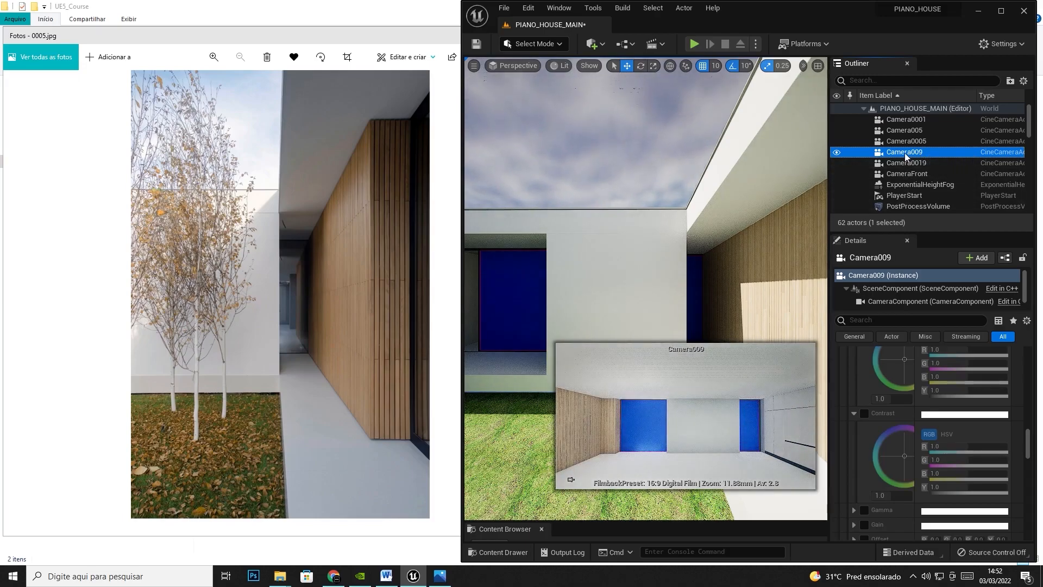
left_click(906, 163)
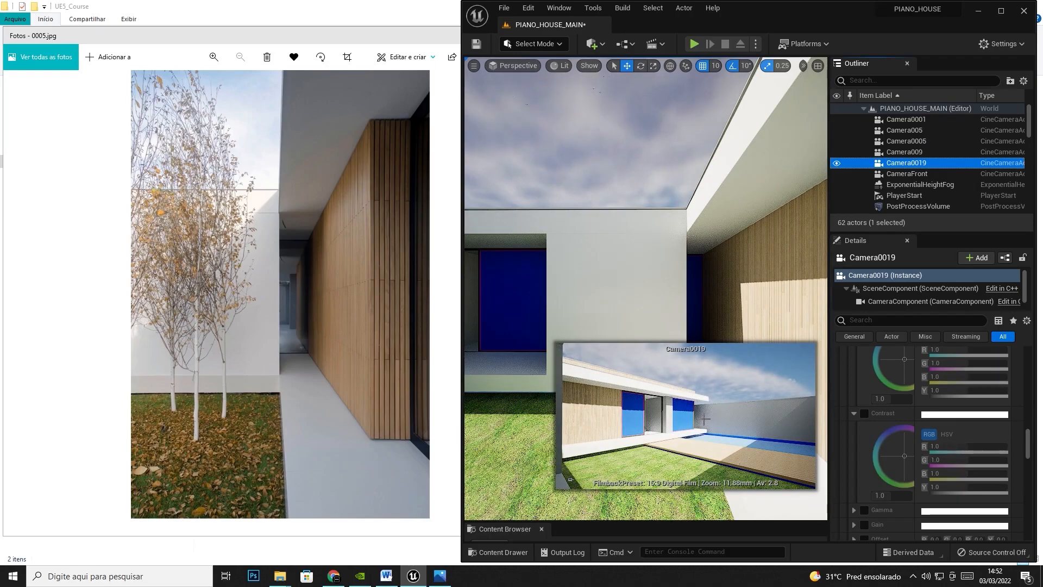
Step: Reset the global contrast and saturation of Camera0005 to their defaults
left_click(906, 142)
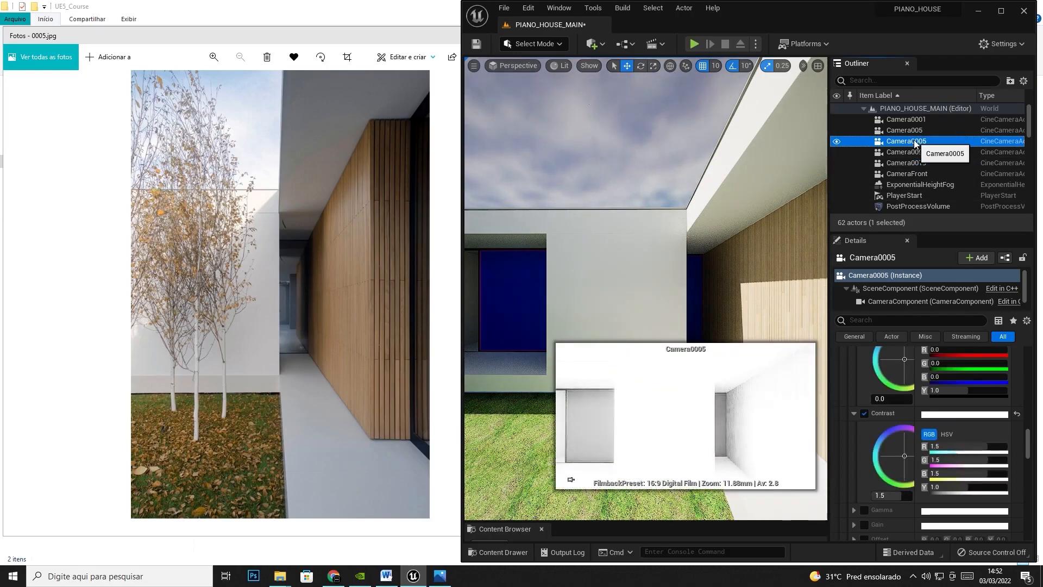
left_click(1017, 413)
scroll(895, 426, "up", 2)
left_click(1017, 369)
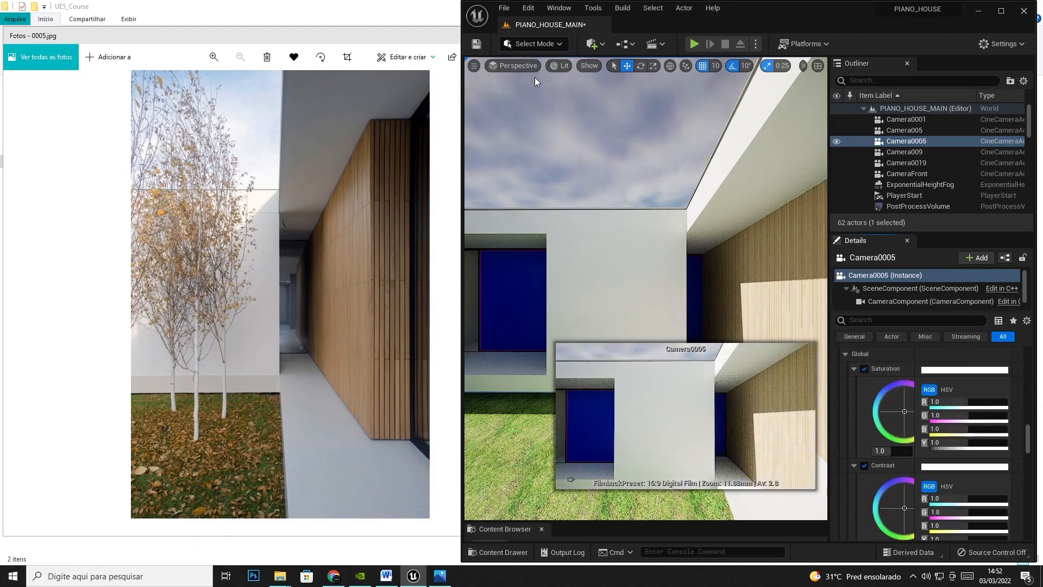
Step: Switch the viewport to look through Camera0005
left_click(492, 66)
left_click(533, 242)
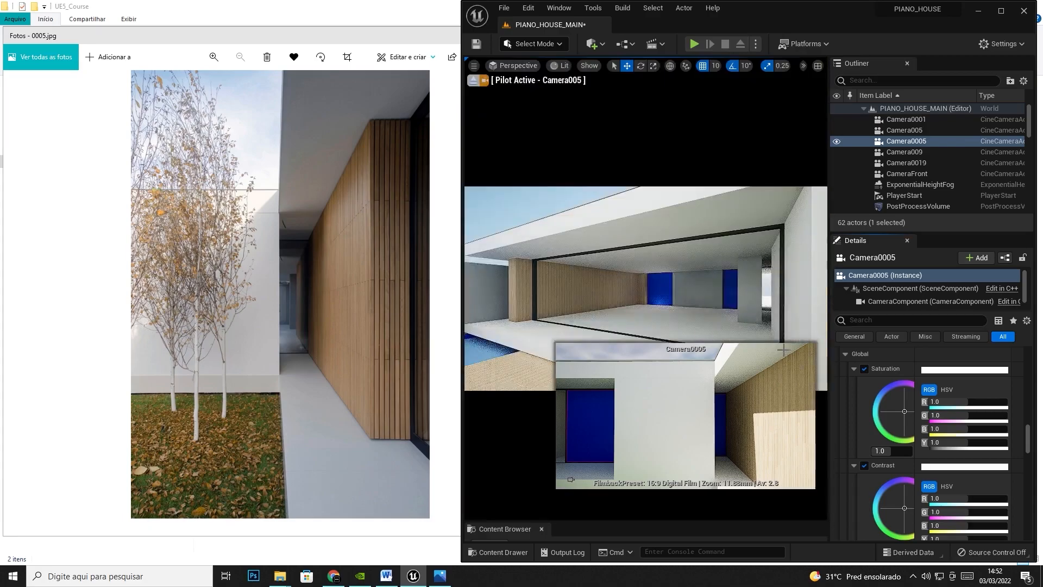
left_click(516, 65)
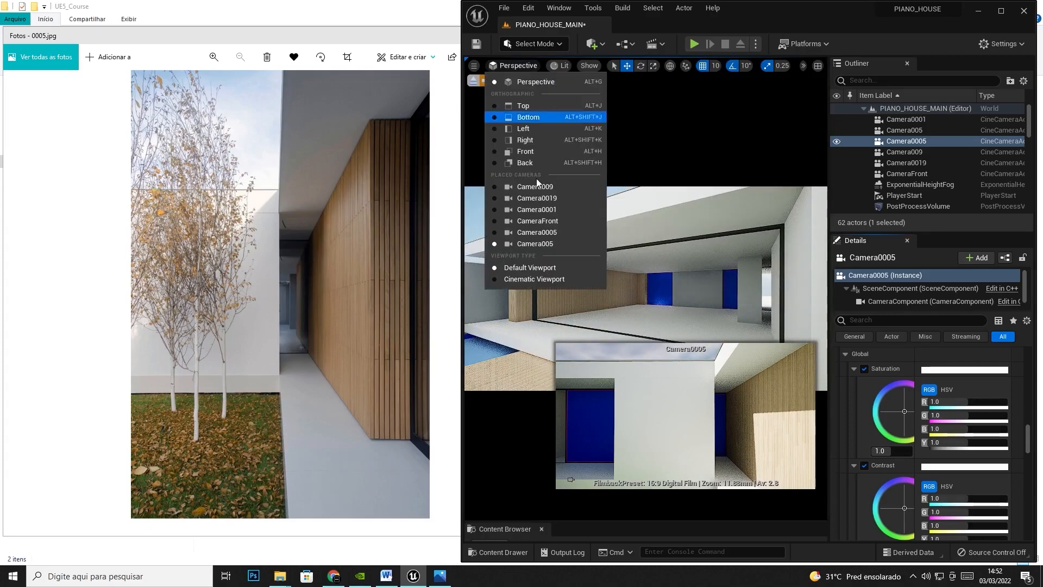
left_click(548, 237)
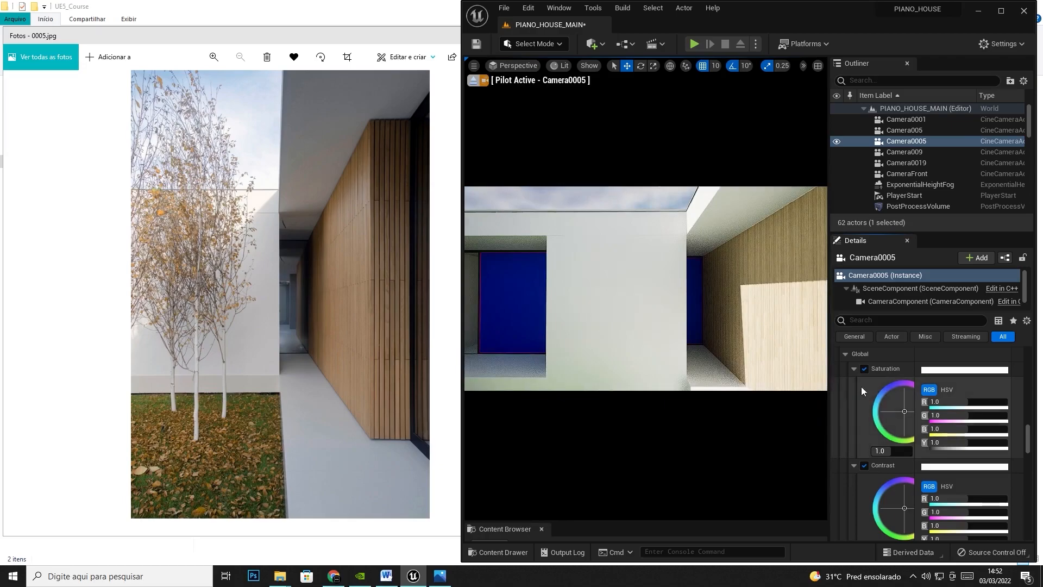
Step: Collapse the Lens and Color Grading groups in the post process settings of Camera0005
left_click_drag(1031, 443, 1031, 413)
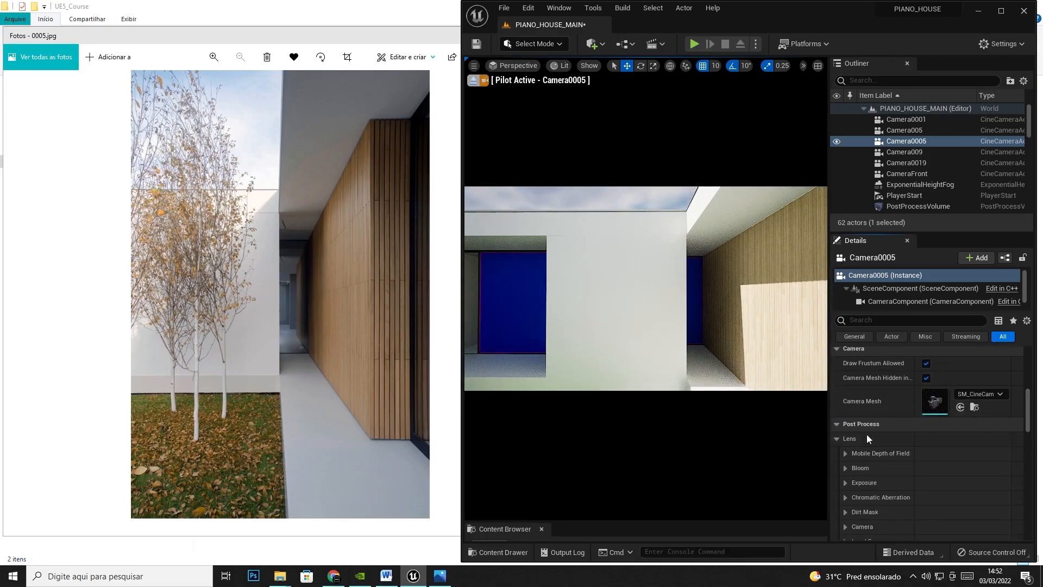
left_click(836, 439)
left_click(837, 453)
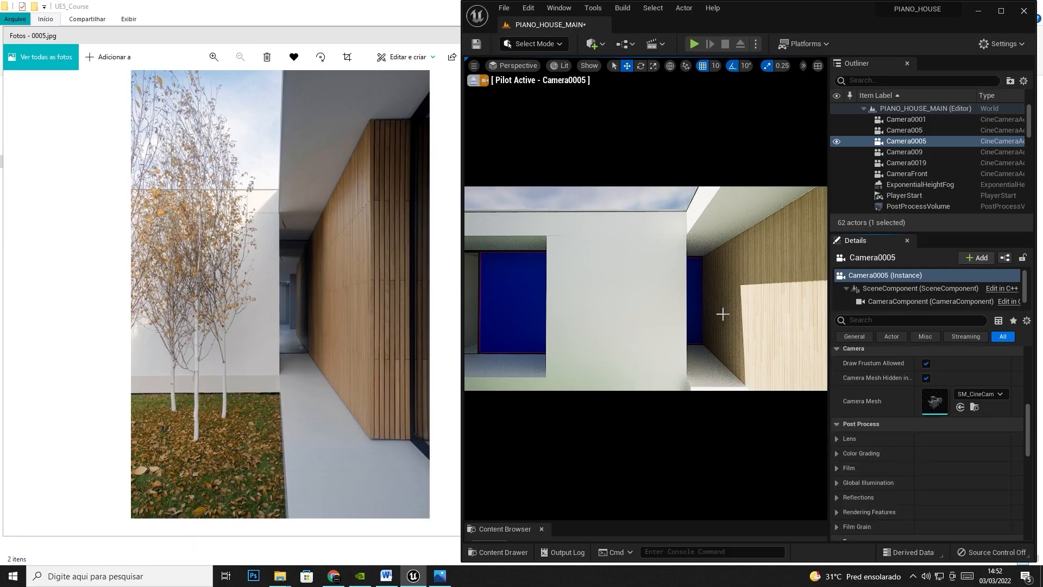
Step: Change the filmback of Camera0005 to a custom portrait sensor about 14.4 mm wide and 20.9 mm high
scroll(885, 473, "up", 8)
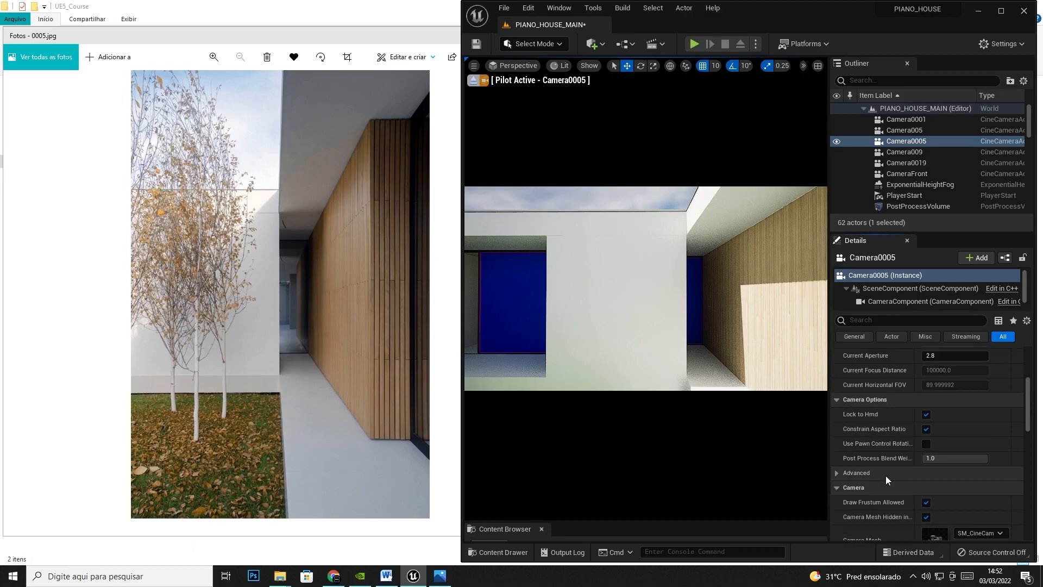
scroll(890, 488, "up", 2)
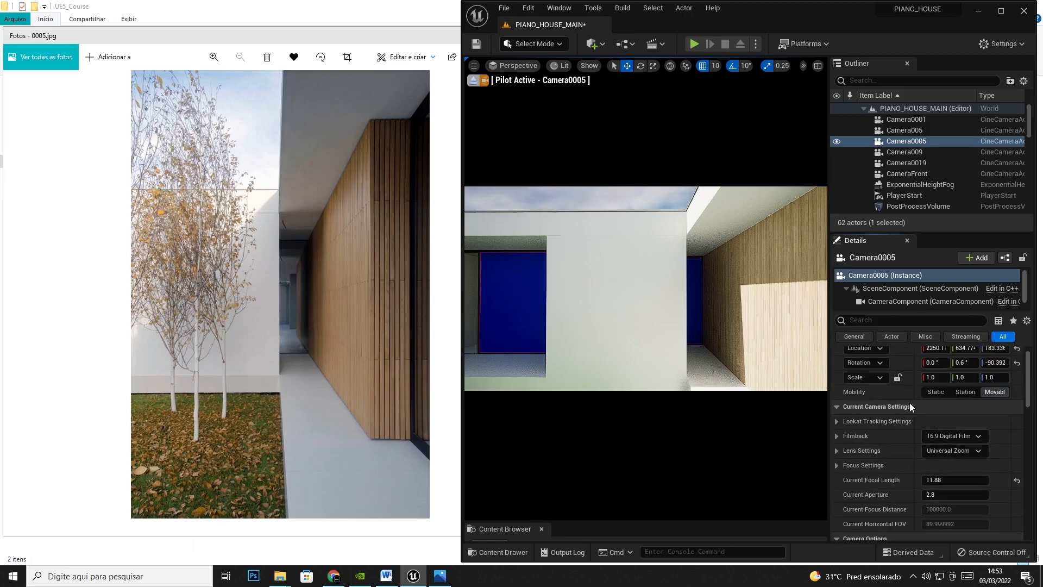
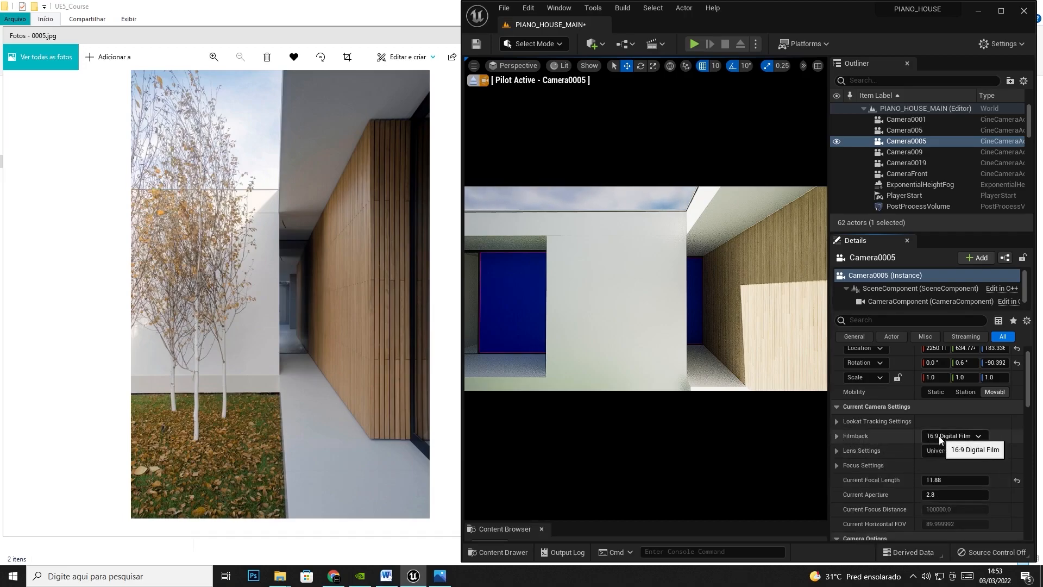
left_click(836, 436)
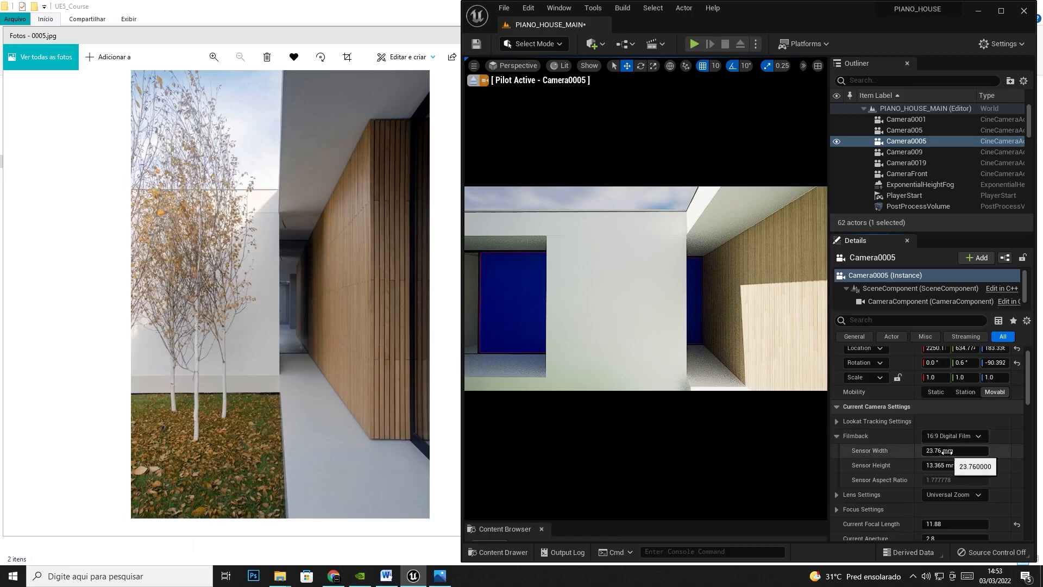
mouse_move(949, 452)
left_mouse_down()
mouse_move(890, 452)
mouse_move(1015, 466)
mouse_move(923, 452)
mouse_move(947, 466)
left_mouse_up()
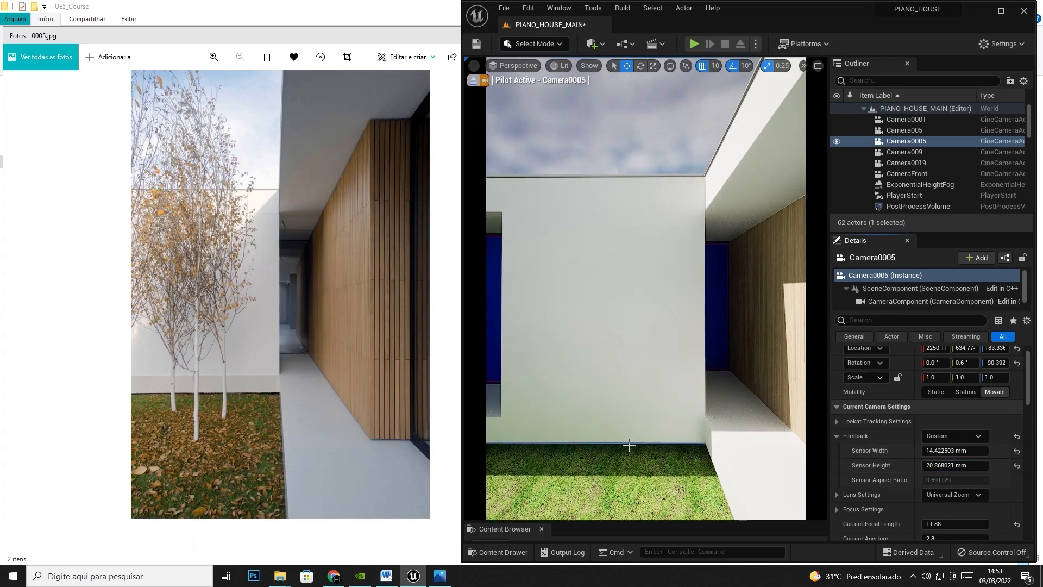
Step: Reposition the editor window and resize the viewport so the camera view lines up with the reference photo
left_click_drag(603, 522, 603, 504)
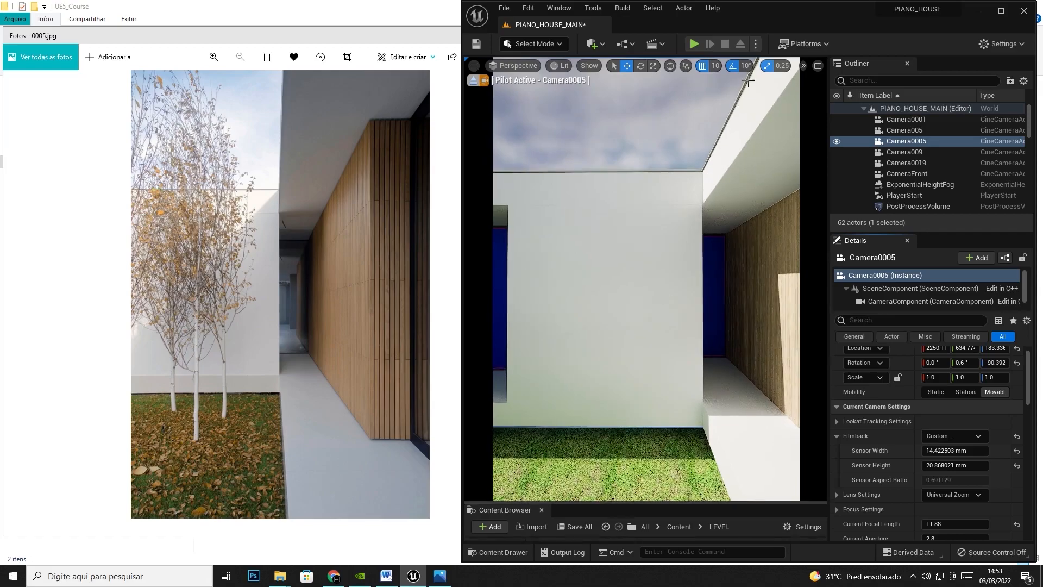
left_click_drag(829, 1, 824, 28)
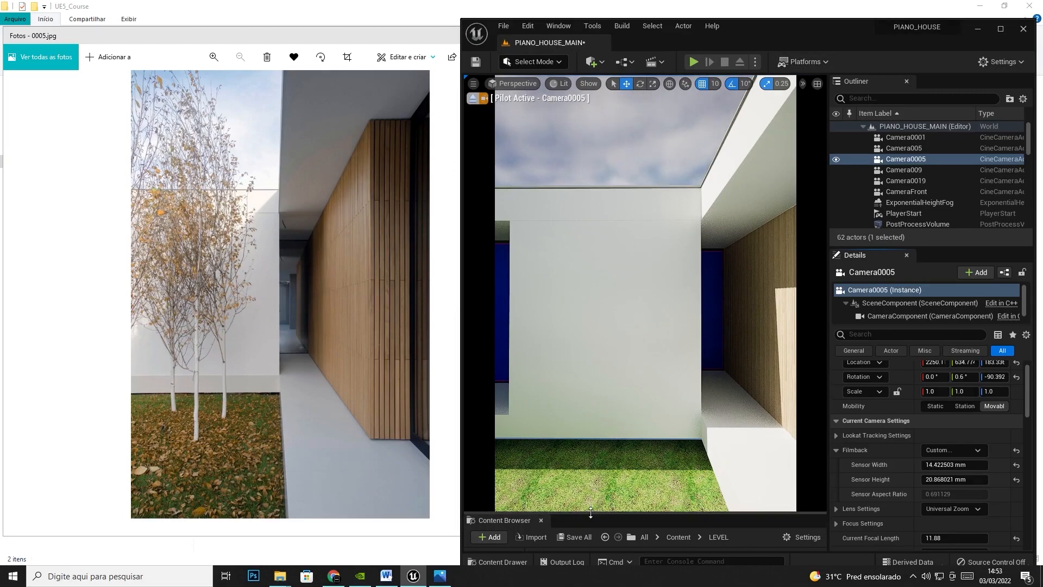
left_click_drag(590, 513, 590, 523)
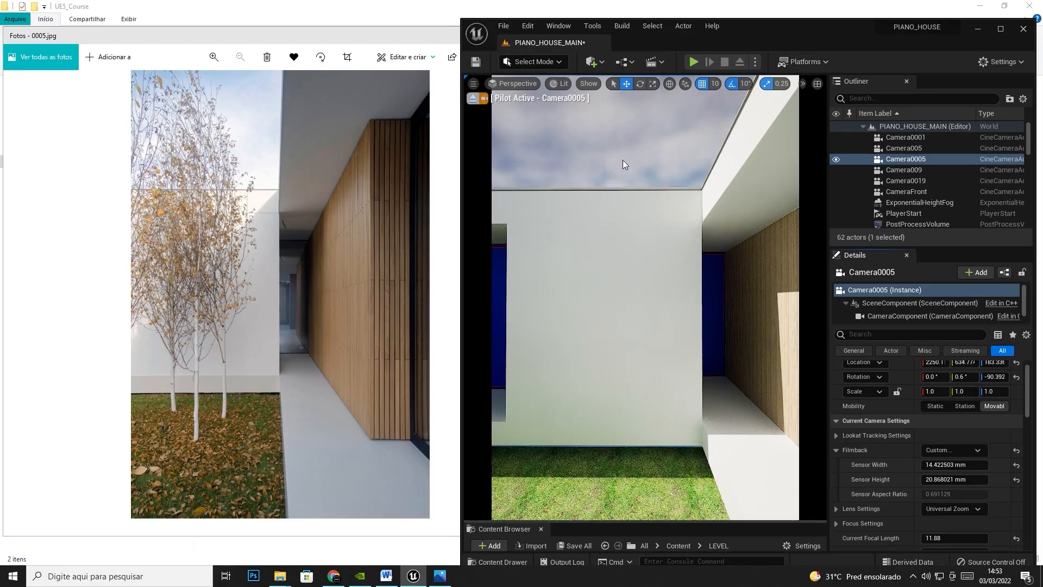
left_click_drag(685, 19, 686, 11)
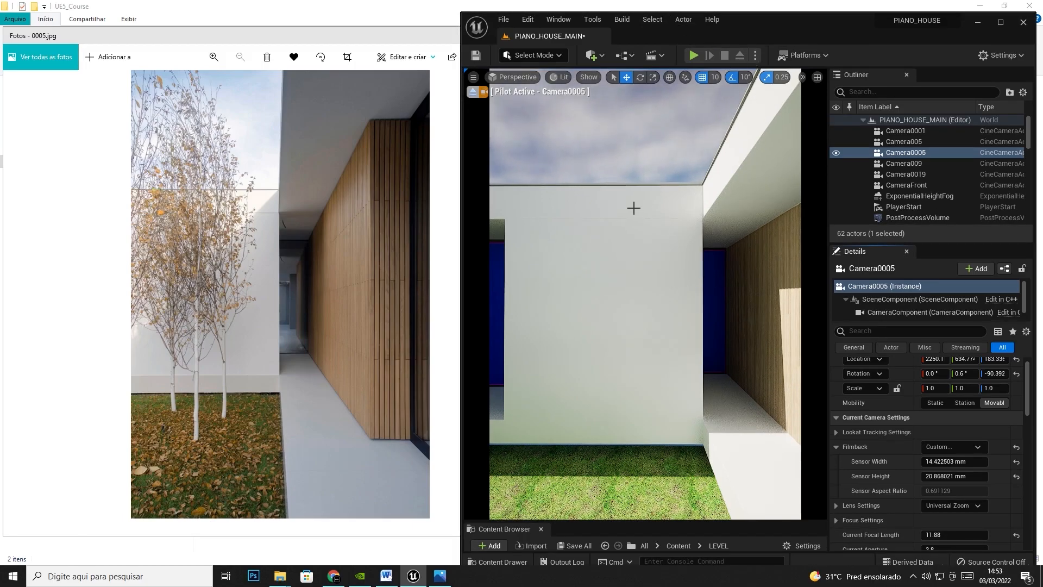
Step: Shift Camera0005 towards the wood-clad corridor and set its sensor to 14.5 mm wide and 21 mm high
middle_click_drag(670, 300, 730, 296)
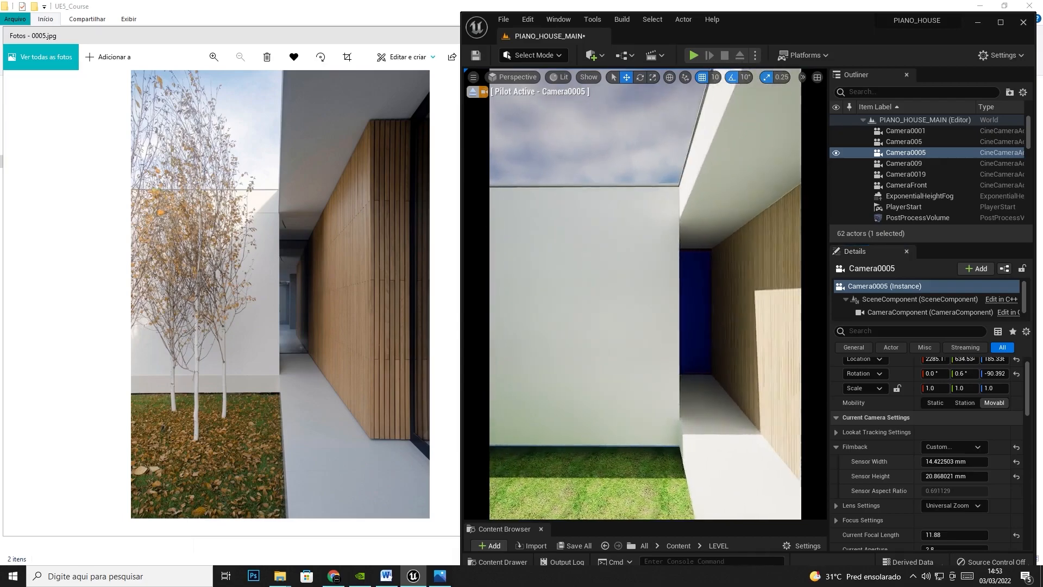
left_click(947, 462)
type("14.5")
key("Tab")
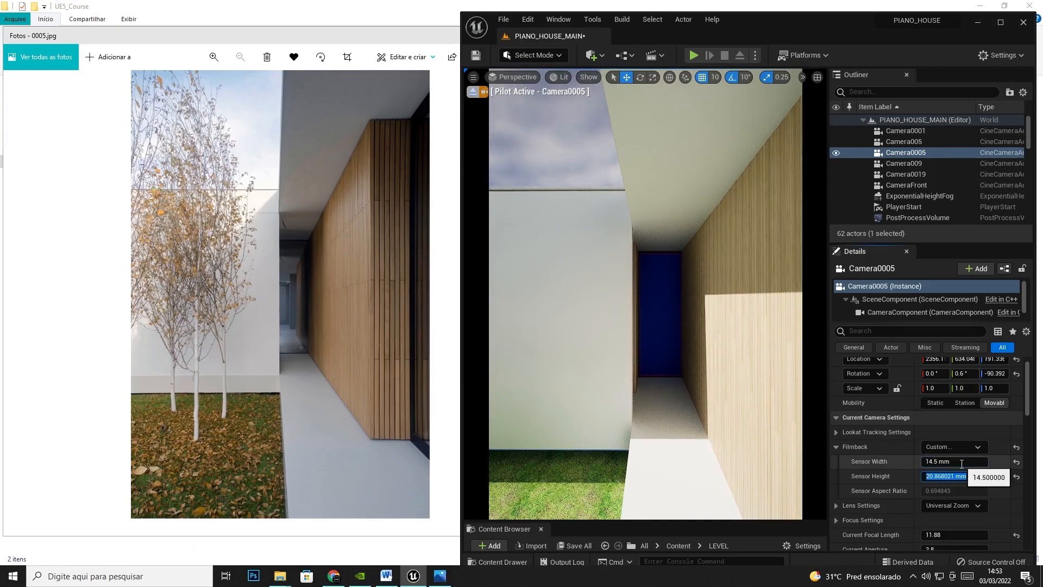
type("21")
key("Return")
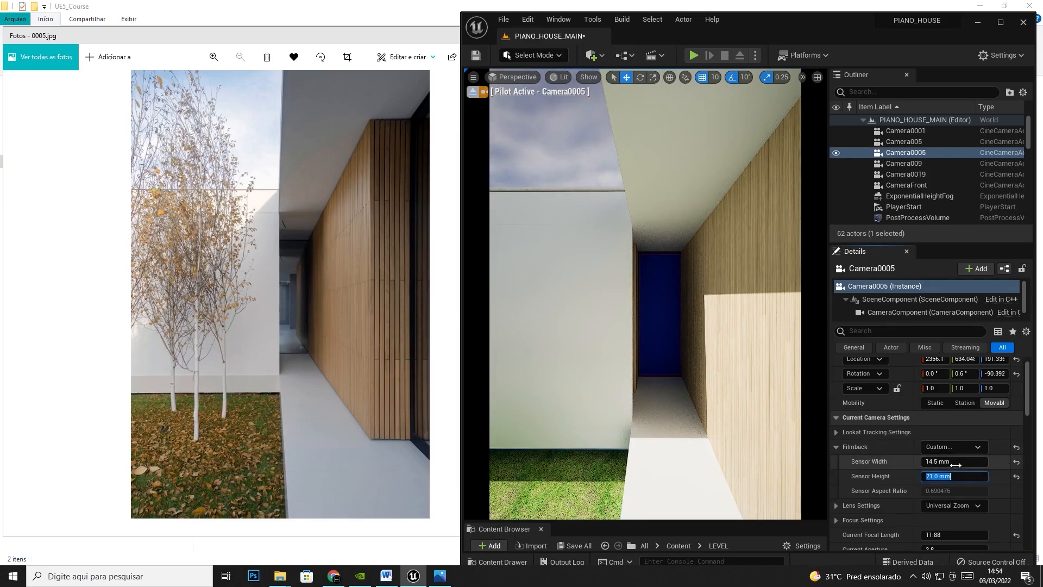
Step: Set the focal length of Camera0005 to about 18.12 and pull the camera back from the building
scroll(934, 462, "down", 2)
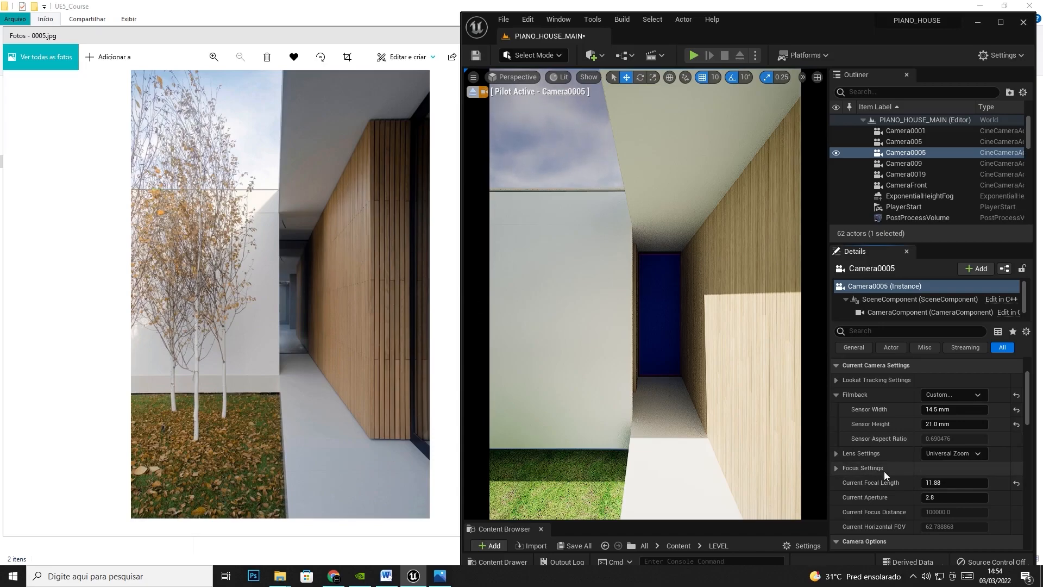
scroll(931, 468, "down", 1)
left_click_drag(935, 466, 971, 465)
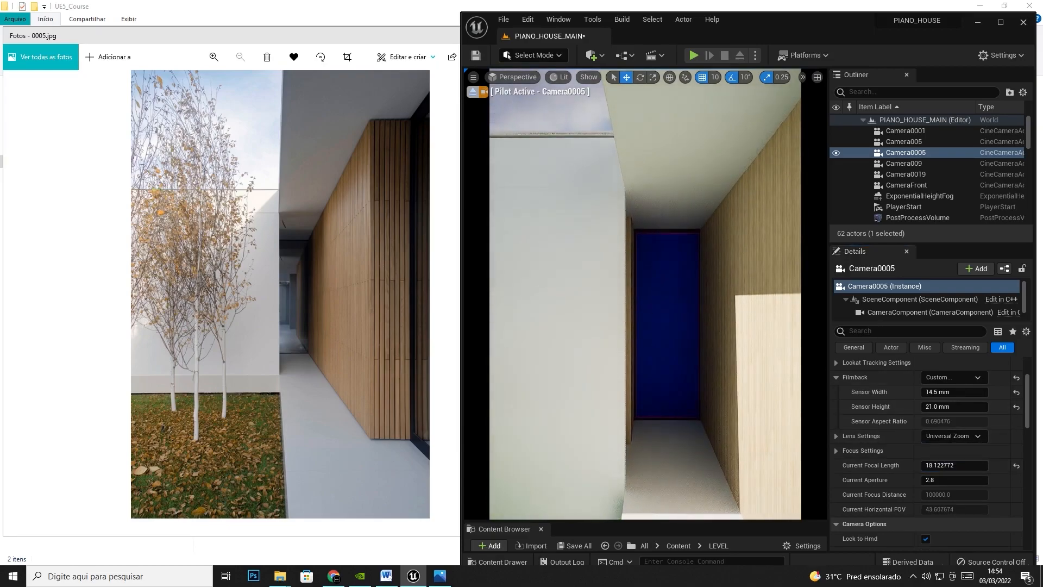
scroll(655, 306, "down", 3)
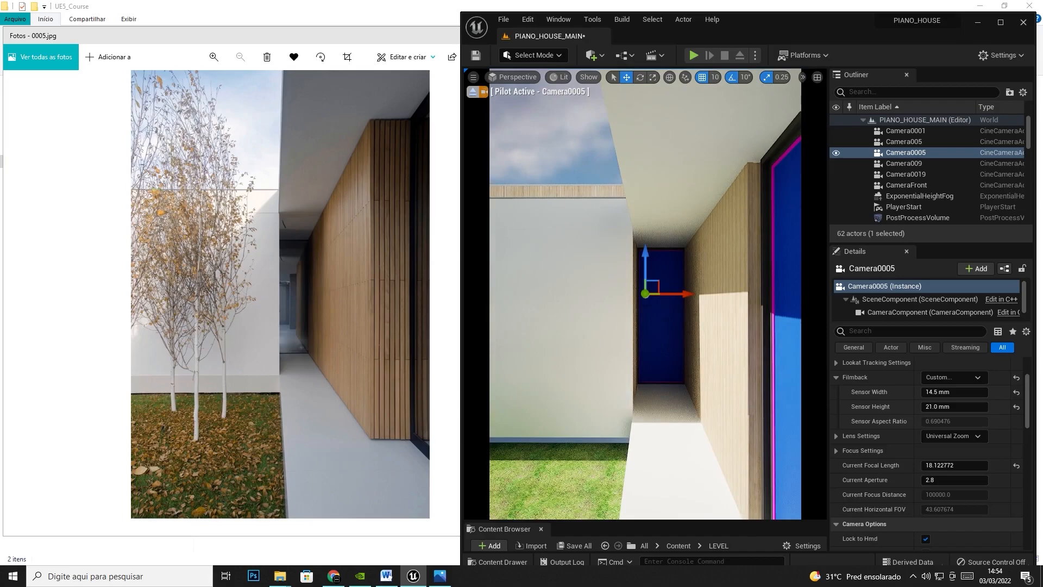
Step: Shift the camera slightly sideways and hide the blue window frame mesh beside the wooden wall
middle_click_drag(662, 308, 650, 308)
left_click(780, 312)
key("h")
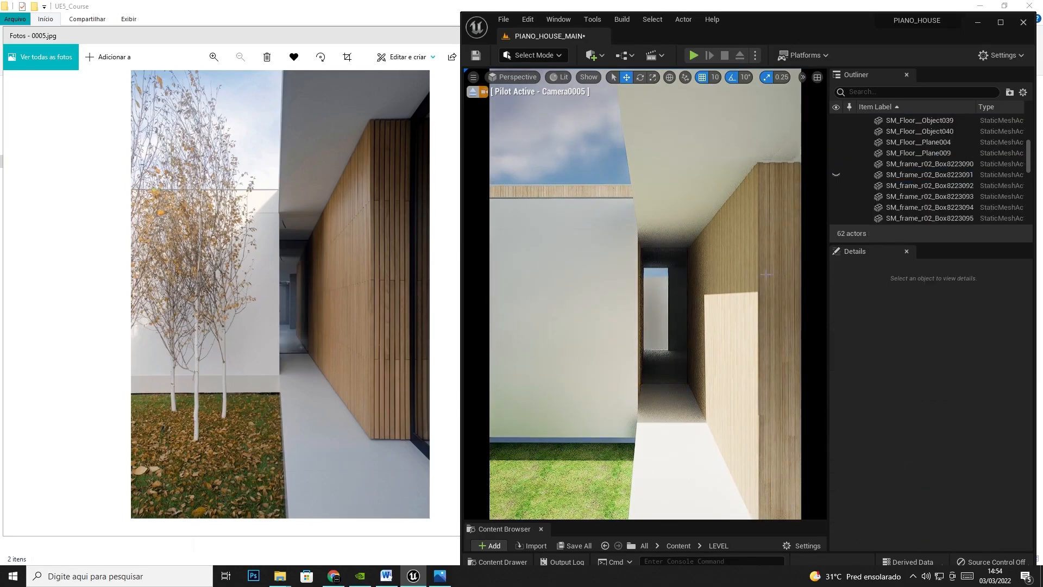
Step: Move Camera0005 farther back and lower it so the whole end of the wooden volume fits the frame
right_click_drag(677, 338, 681, 338)
key("s")
key("a")
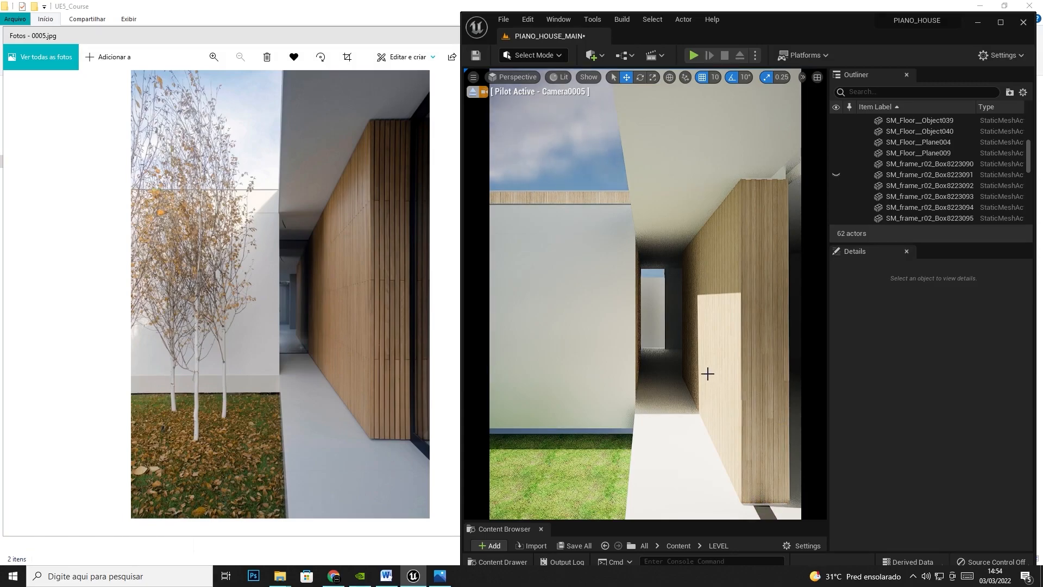
key("a")
right_click_drag(663, 321, 662, 320)
key("q")
key("q")
key("d")
key("q")
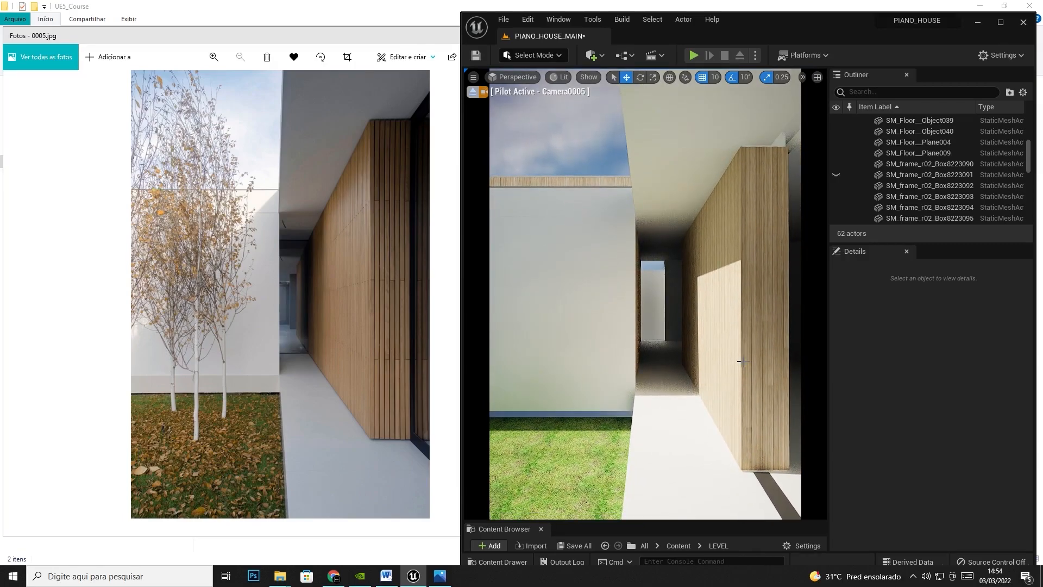
Step: Fine-tune the sideways position and aim of Camera0005 to match the corridor composition in the reference photo
right_click_drag(743, 361, 743, 361)
key("a")
key("d")
key("d")
key("d")
key("a")
right_click_drag(732, 372, 728, 357)
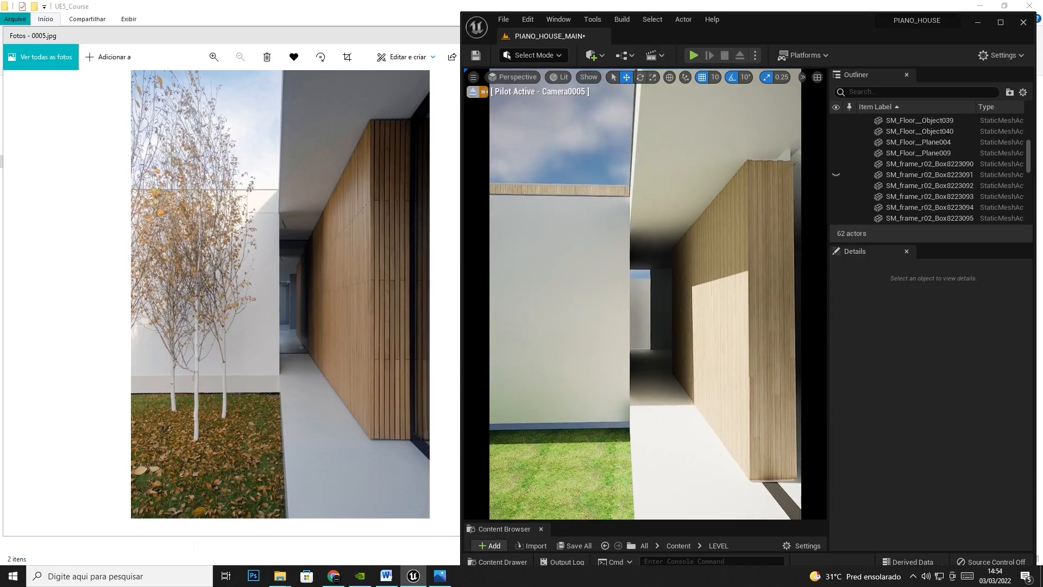
Step: Nudge the piloted camera's framing and set the focal length of Camera0005 to 16
middle_click_drag(728, 357, 729, 377)
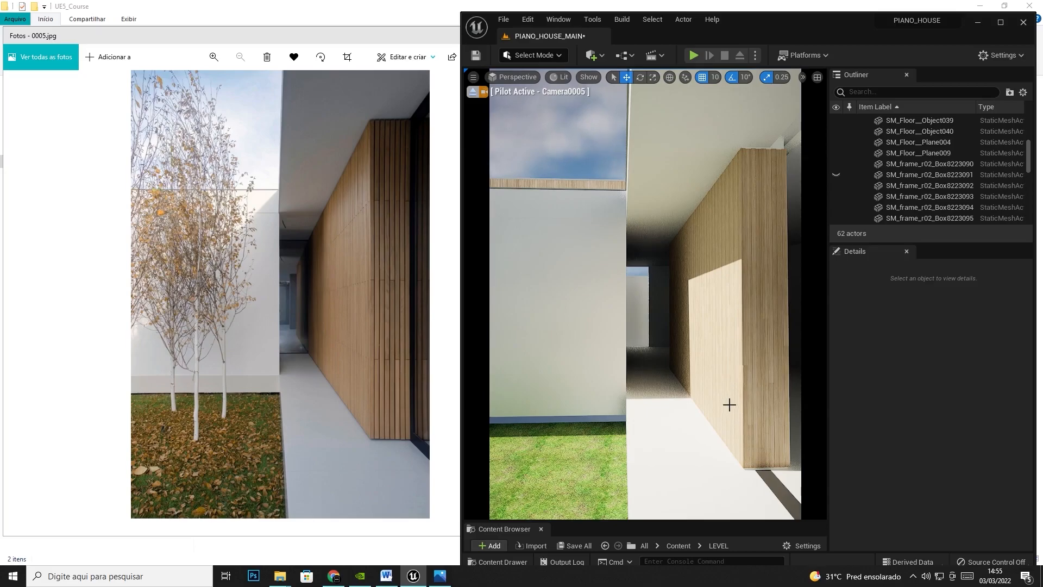
scroll(882, 142, "up", 3)
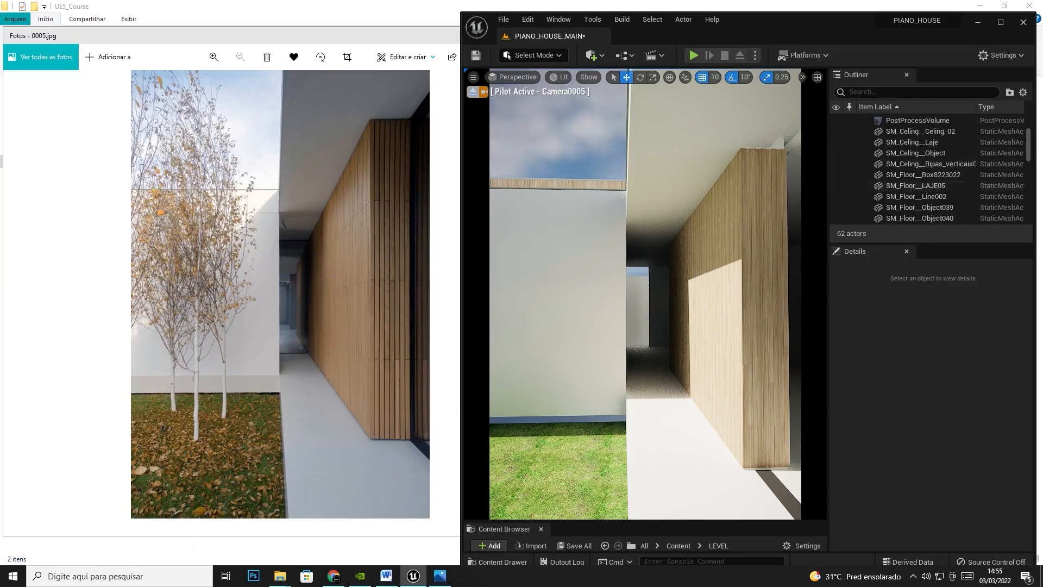
scroll(1030, 160, "up", 3)
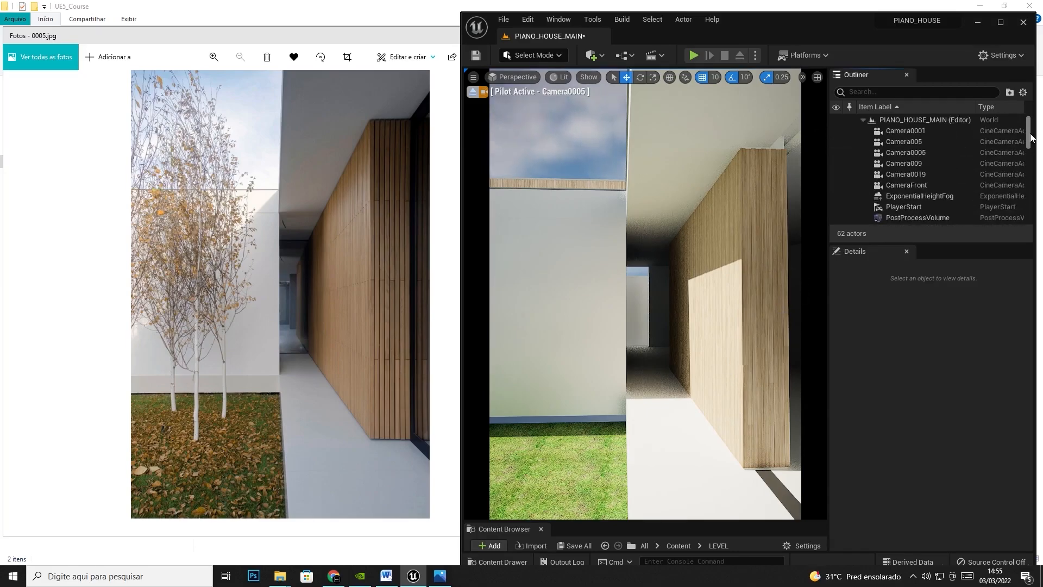
left_click(927, 152)
left_click(964, 465)
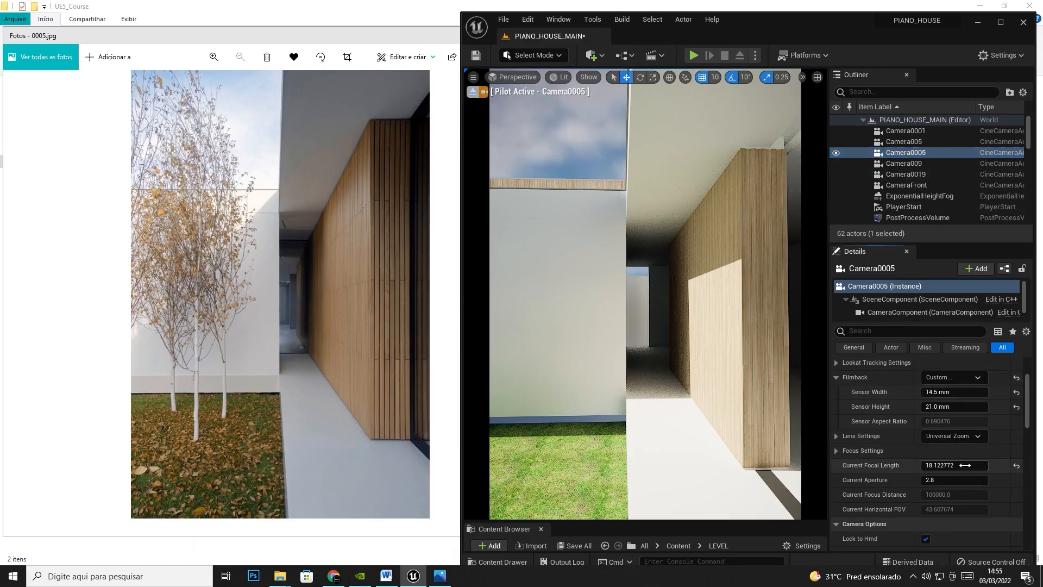
left_click_drag(965, 465, 950, 466)
left_click(962, 465)
type("16")
key("Return")
Step: Lower Camera0005 and shift it sideways so the wooden volume sits higher in the frame with its end face inside
left_click_drag(670, 324, 667, 278)
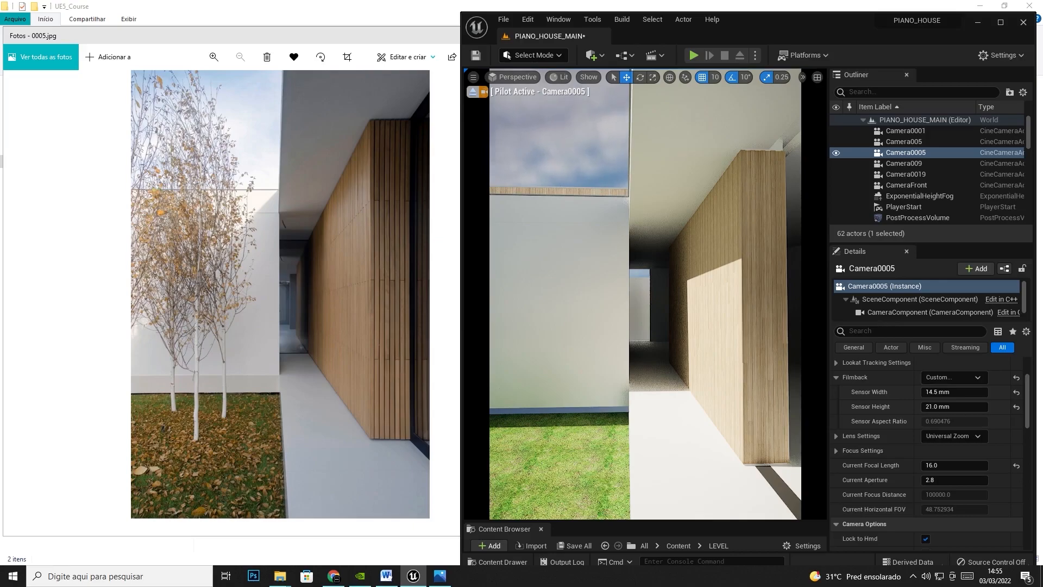
left_click_drag(669, 324, 669, 310)
middle_click_drag(668, 310, 665, 322)
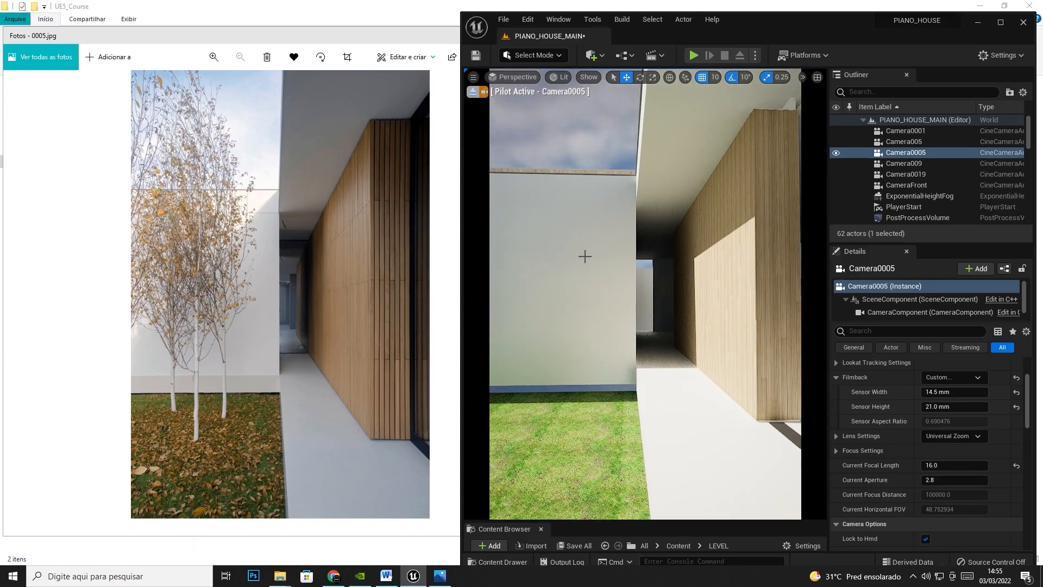
middle_click_drag(646, 265, 662, 270)
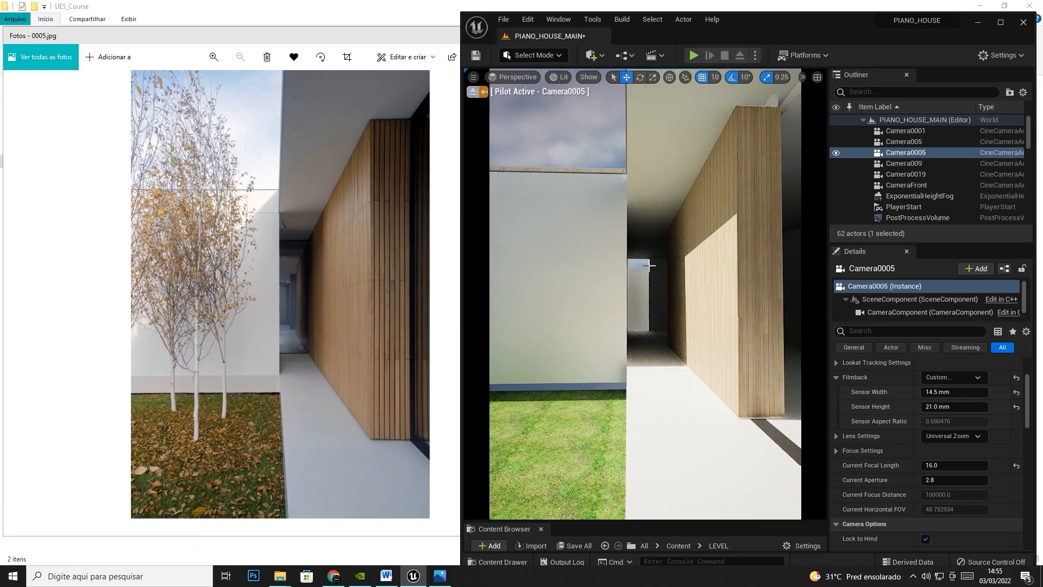
right_click_drag(663, 270, 662, 272)
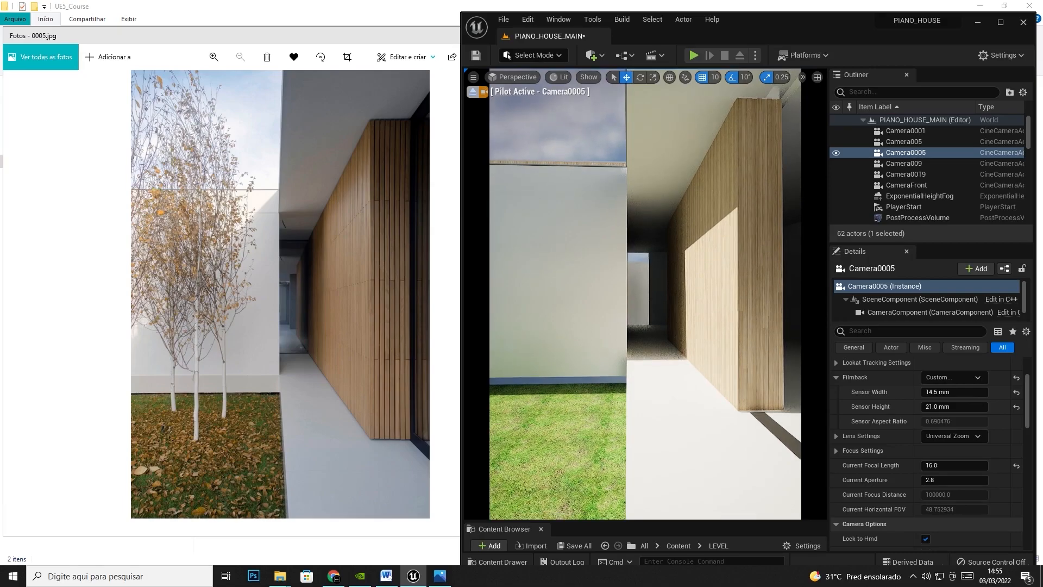
Step: Move Camera0005 closer to the wooden volume and fine-tune its height and sideways position against the reference photo
middle_click_drag(662, 272, 668, 316)
left_click_drag(668, 317, 670, 304)
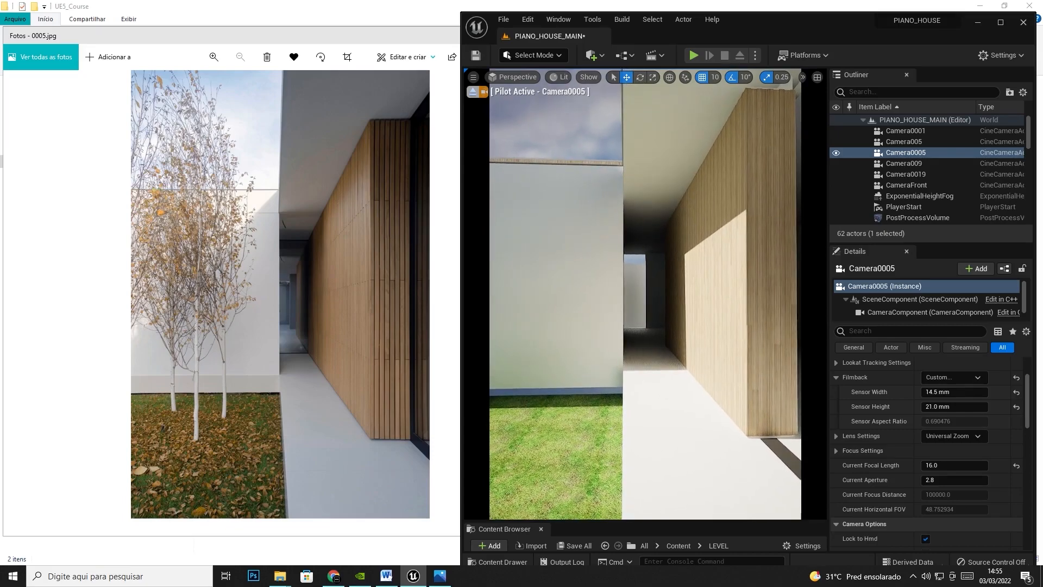
mouse_move(670, 317)
middle_mouse_down()
mouse_move(681, 307)
mouse_move(671, 317)
middle_mouse_up()
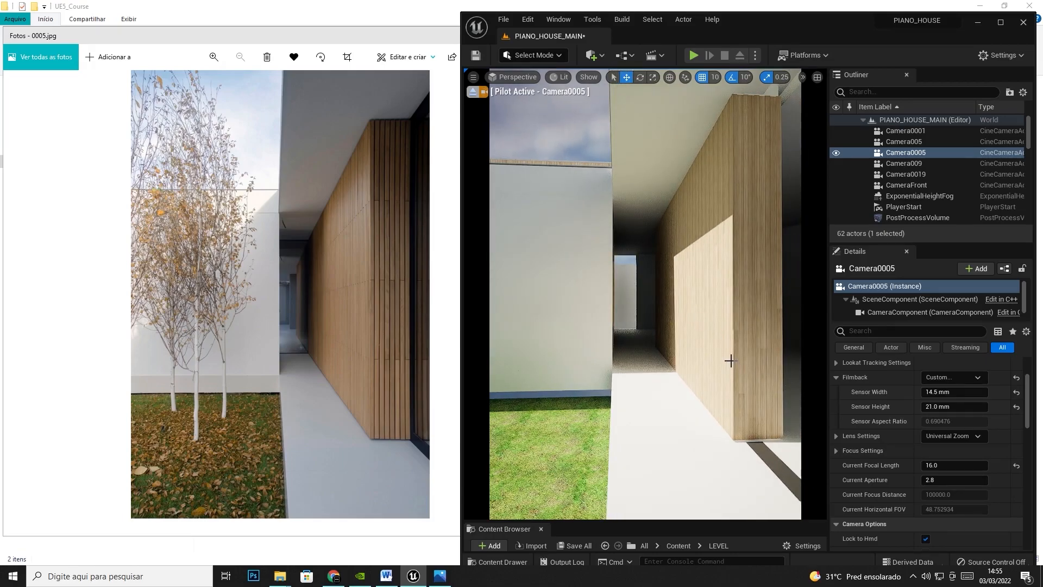
middle_click_drag(671, 317, 673, 312)
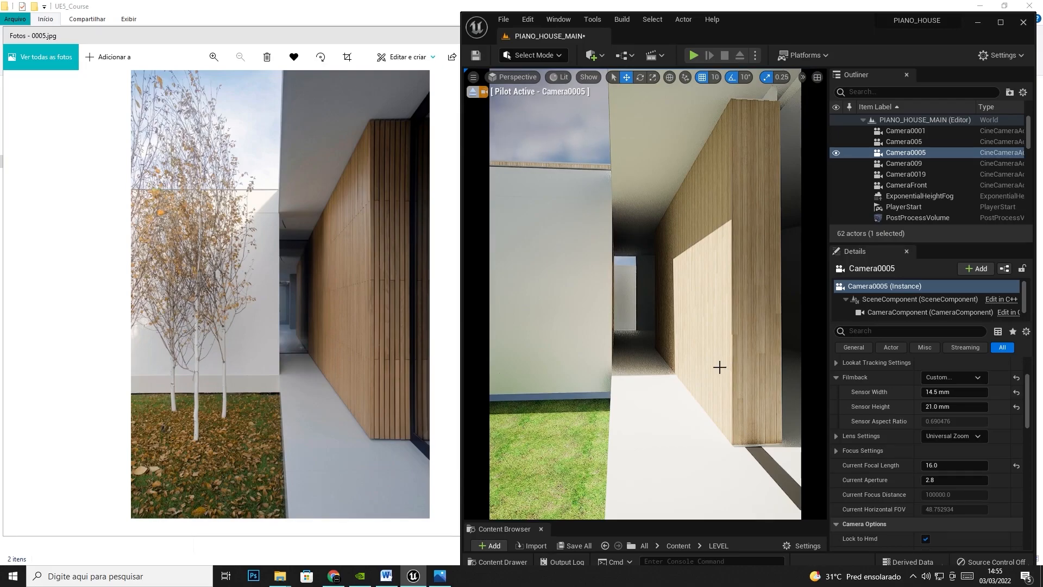
Step: Raise the grass mesh SM_Floor__Object039 until it covers the blue strip at the base of the white wall
left_click(574, 448)
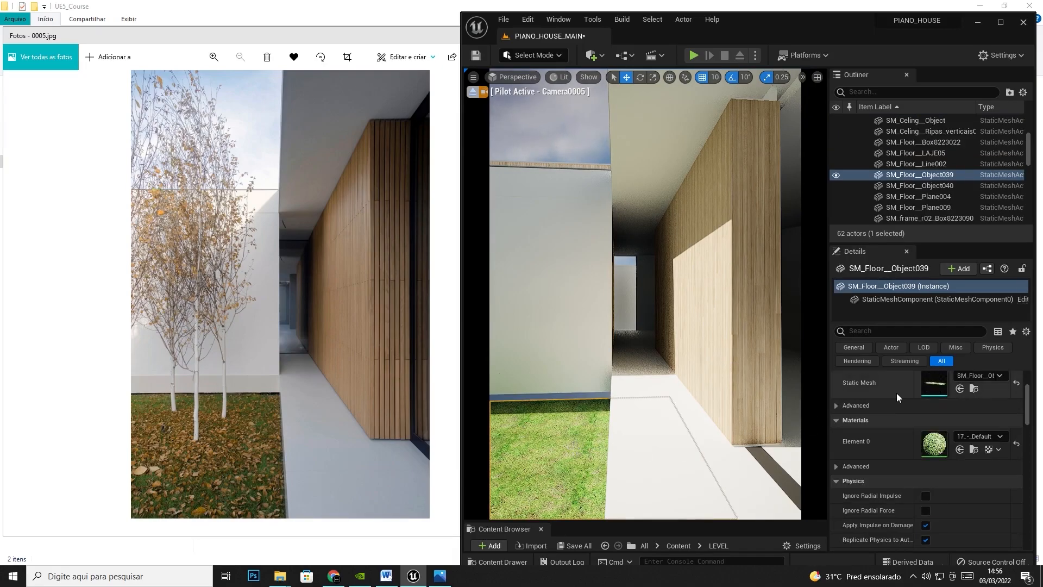
scroll(1029, 387, "up", 3)
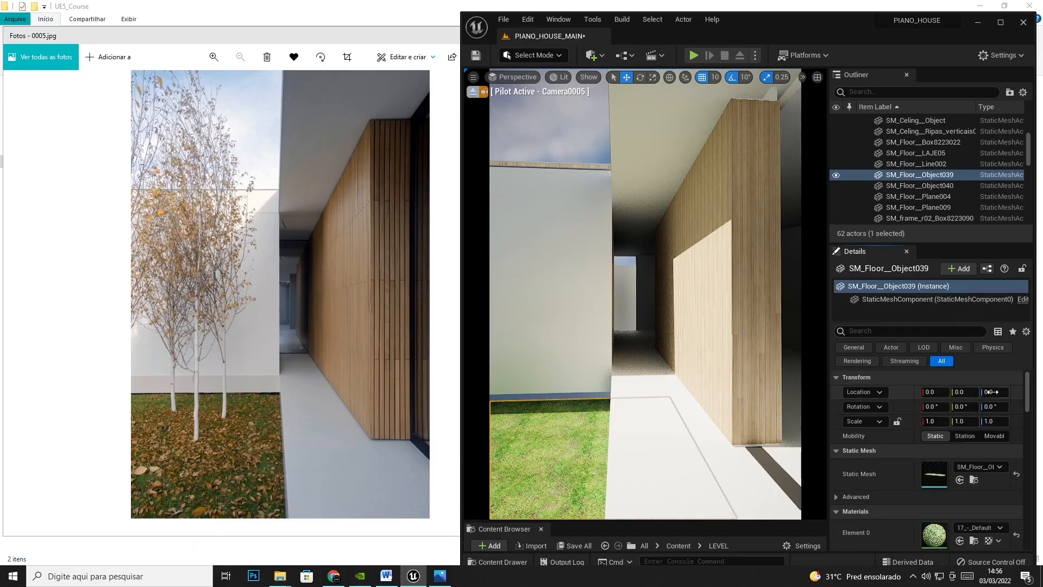
left_click_drag(993, 392, 1014, 392)
left_click(598, 132)
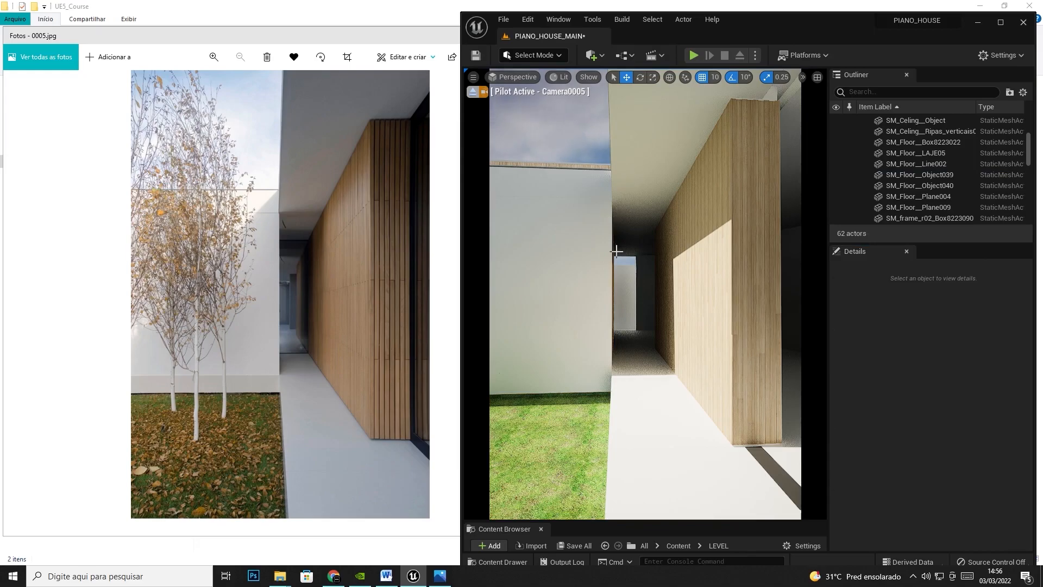
Step: Set the focal length of Camera0005 to 14
scroll(978, 147, "up", 5)
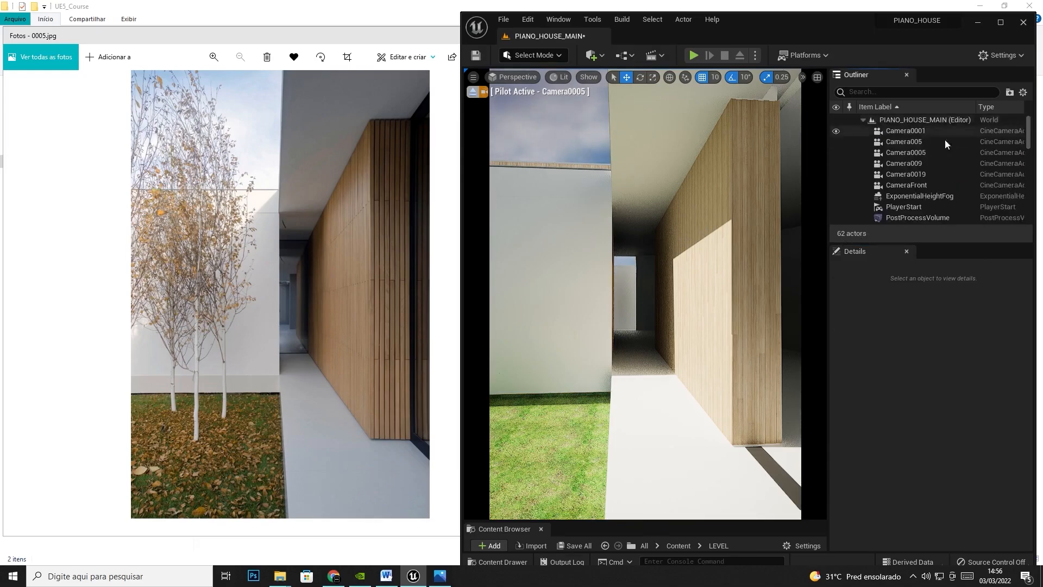
left_click(907, 154)
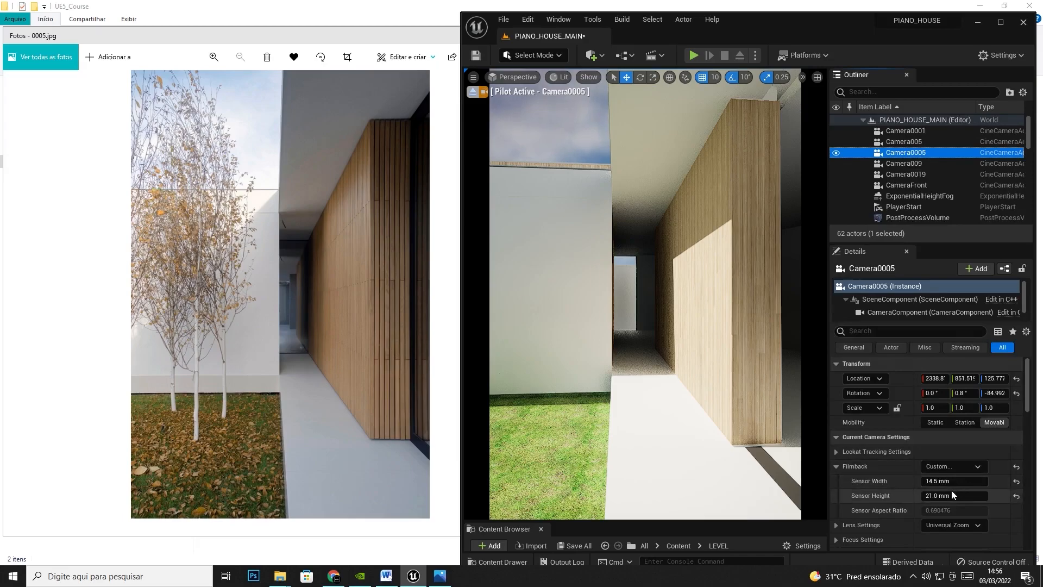
scroll(952, 491, "down", 2)
scroll(950, 495, "down", 1)
left_click(940, 435)
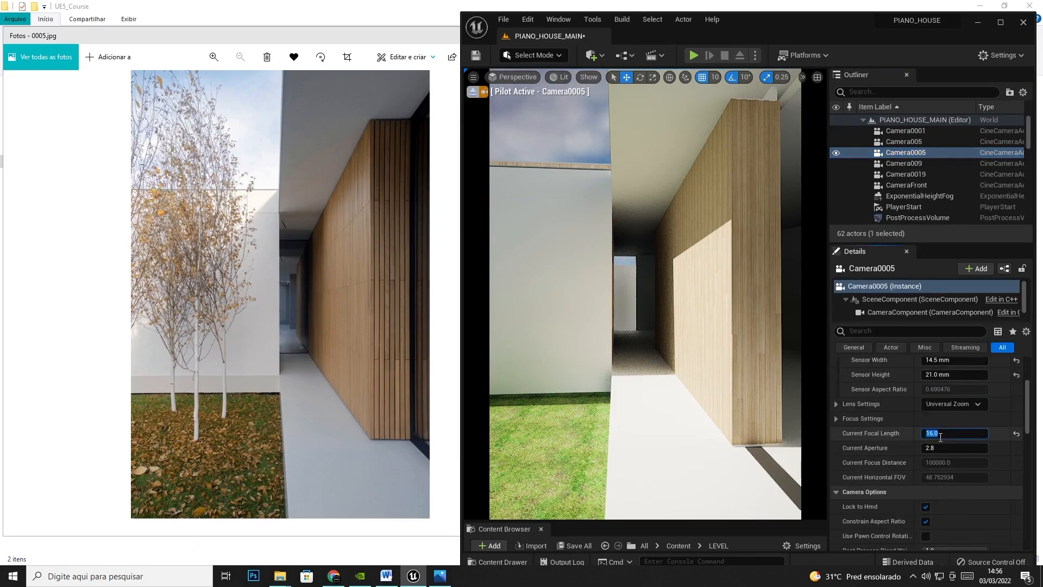
type("14")
key("Return")
Step: Reposition and re-aim Camera0005 so the white wall's edge and the wooden volume line up with the reference photo
key("w")
right_click_drag(701, 424, 690, 424)
key("s")
key("a")
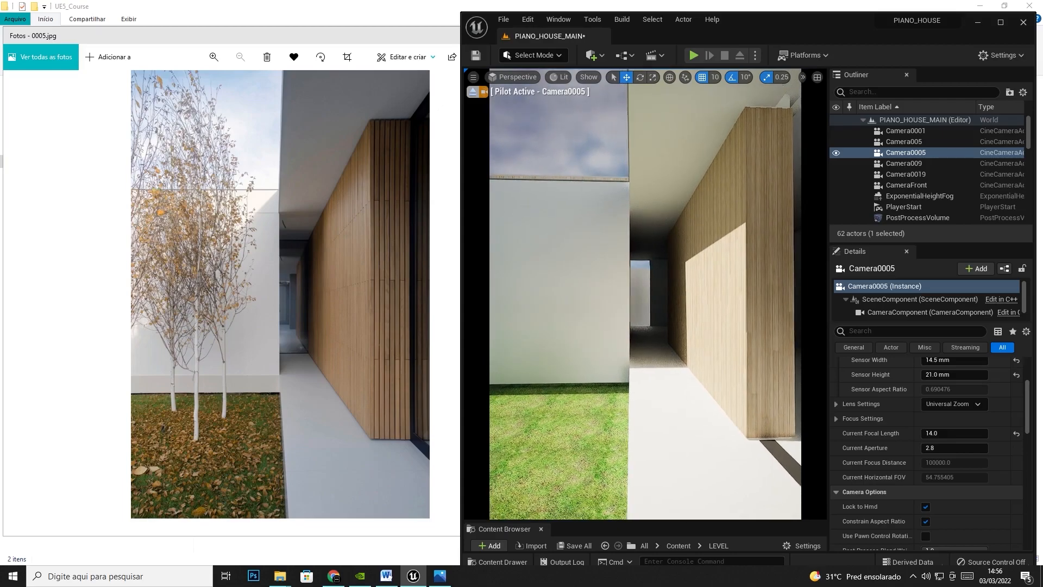
middle_click_drag(690, 424, 691, 419)
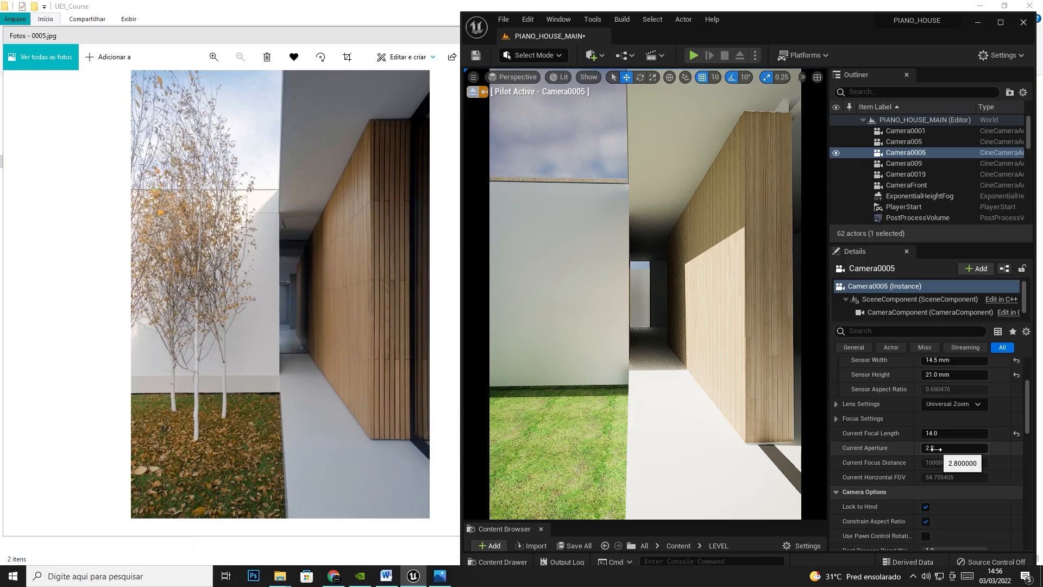
Step: Set the current aperture of Camera0005 to 2.0
mouse_move(935, 448)
left_mouse_down()
mouse_move(962, 448)
mouse_move(935, 448)
left_mouse_up()
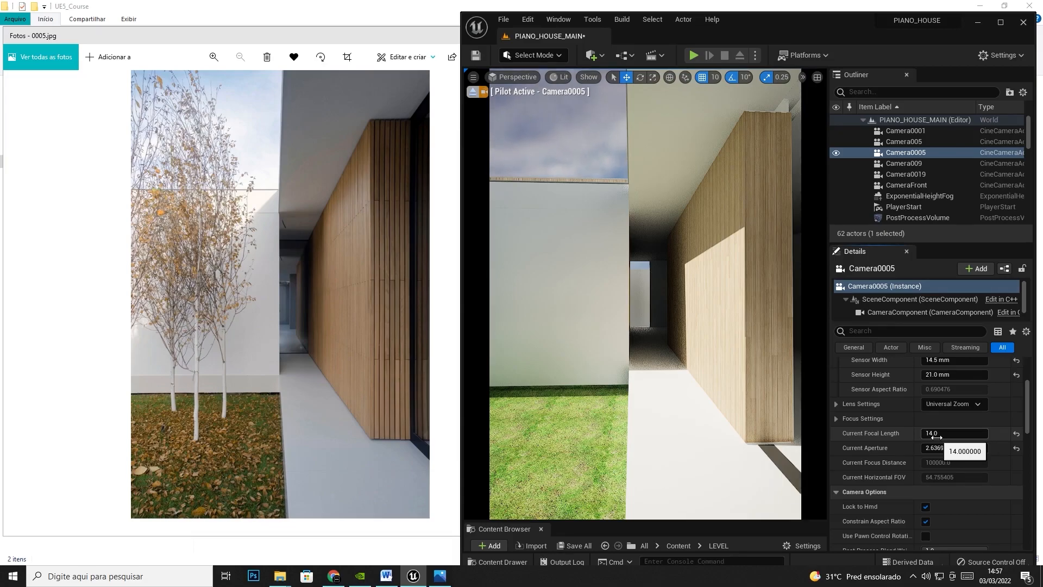
left_click(942, 447)
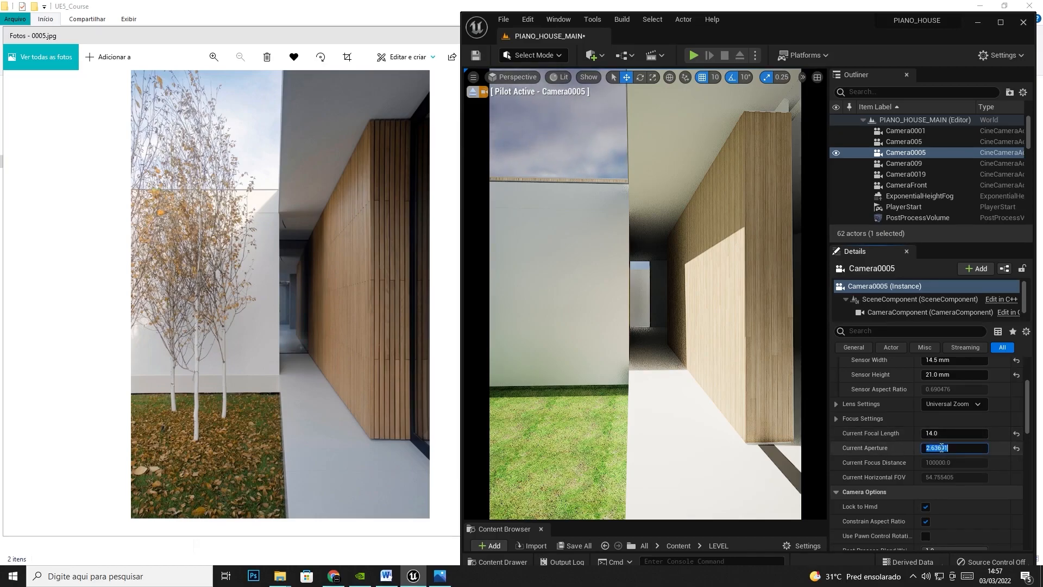
type("2")
key("Return")
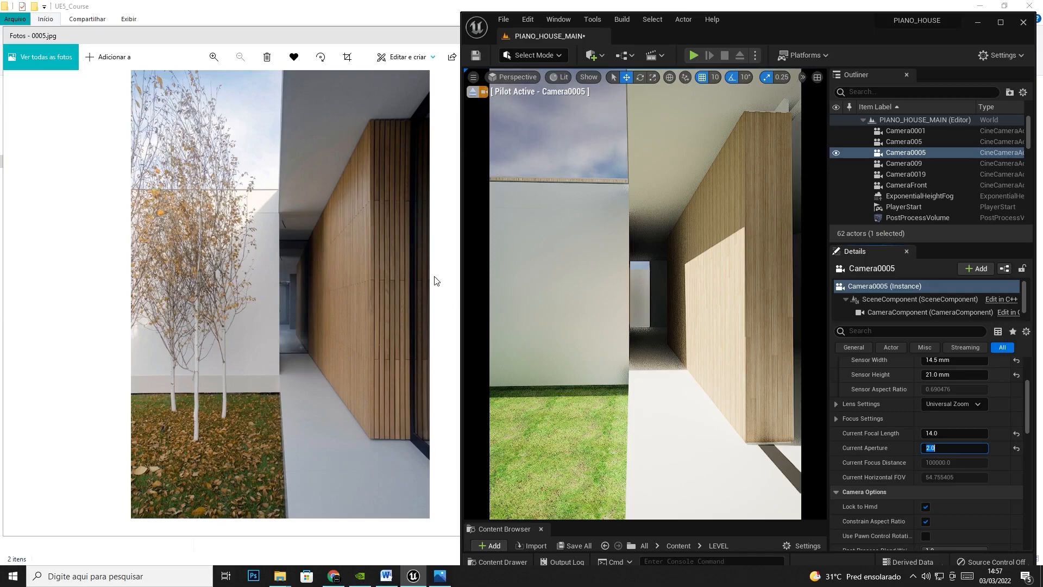
Step: Select Camera005 and switch the viewport to pilot it
left_click(919, 174)
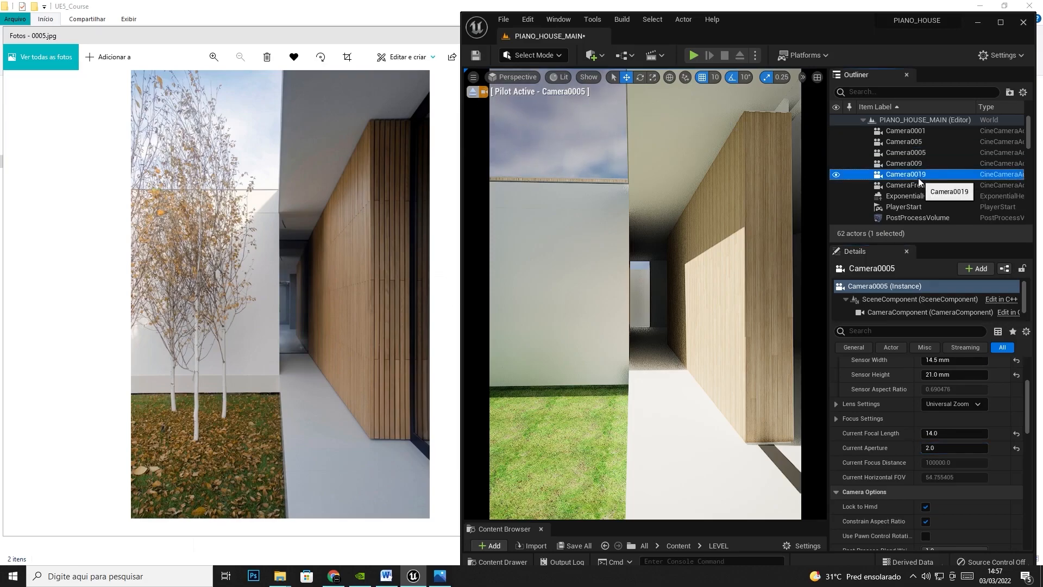
left_click(917, 163)
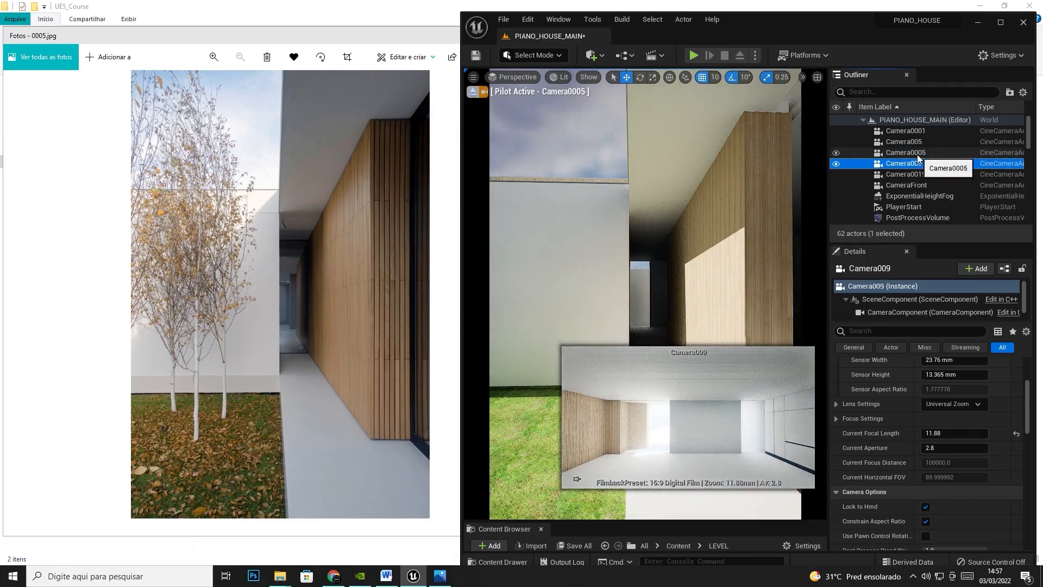
left_click(917, 153)
left_click(919, 143)
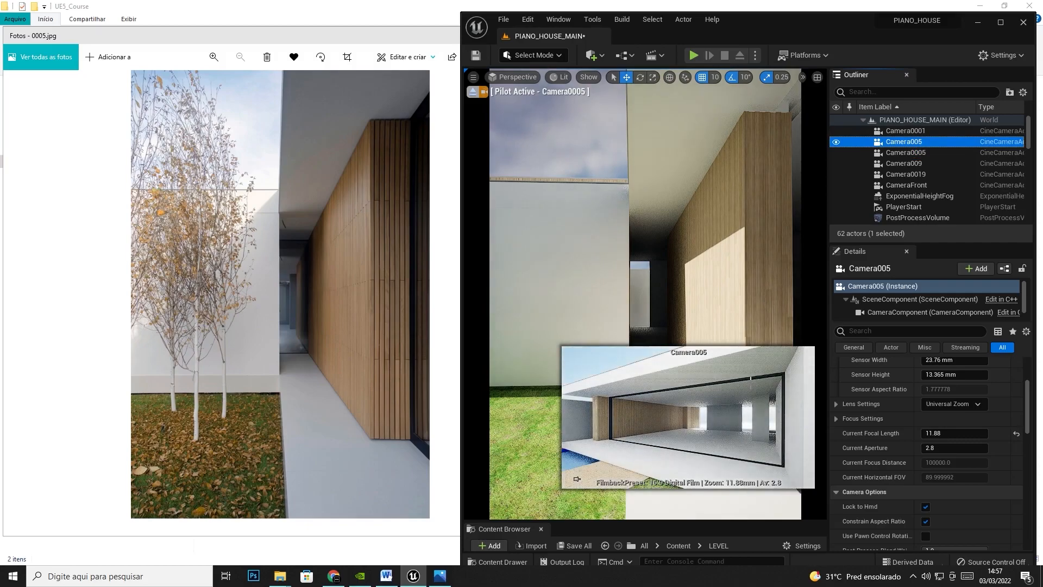
left_click(516, 76)
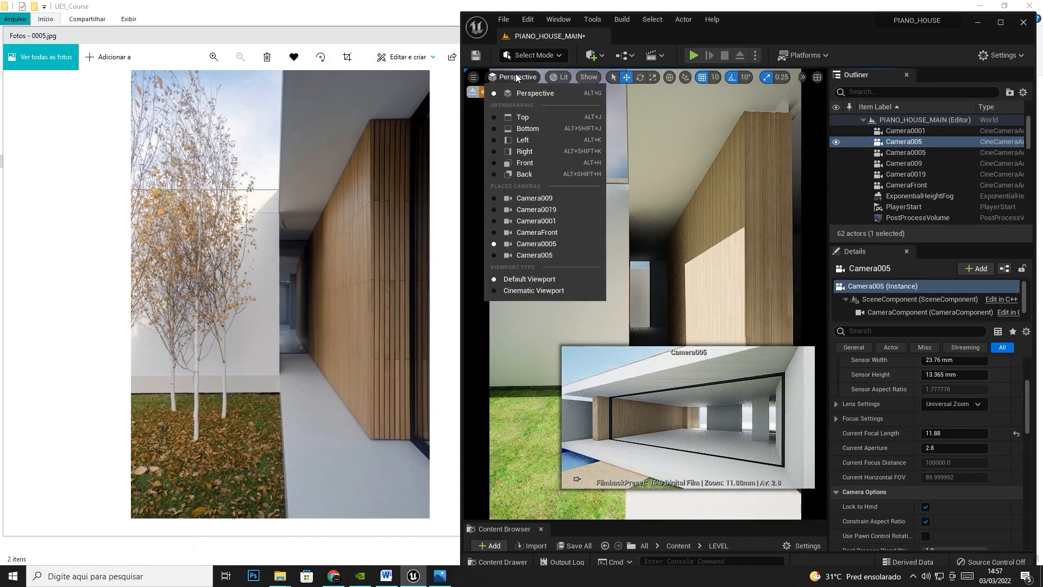
left_click(540, 254)
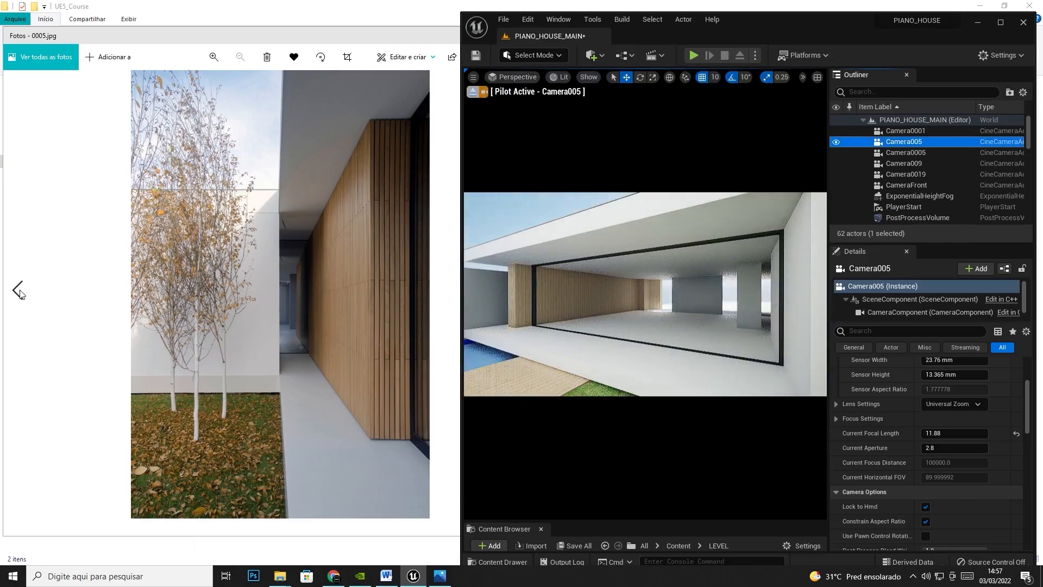
Step: Show reference photo 005.jpg in the Photos viewer and return to Unreal Editor
left_click(19, 291)
left_click(19, 291)
left_click(19, 291)
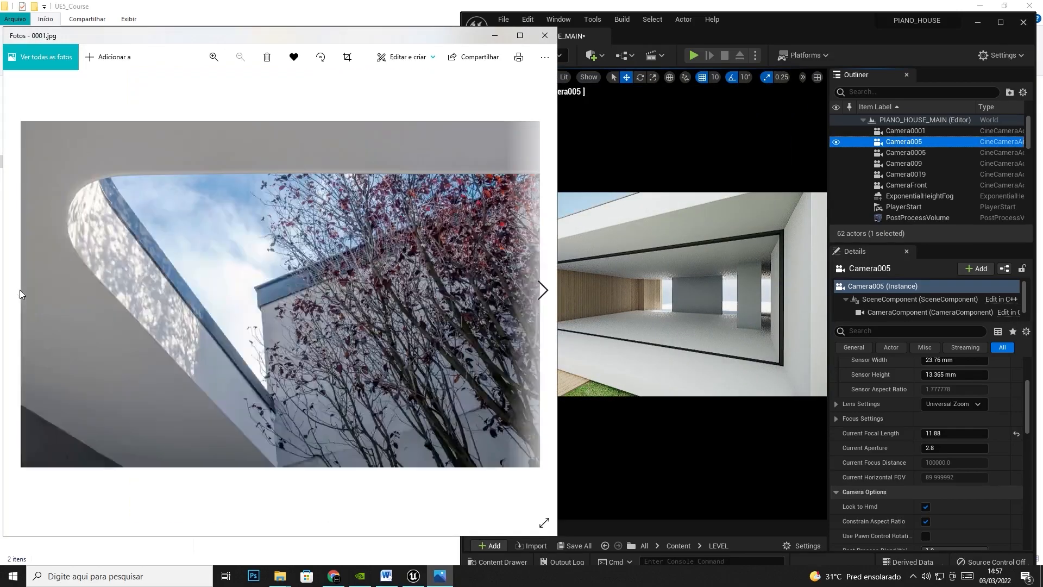
left_click(543, 291)
left_click(543, 291)
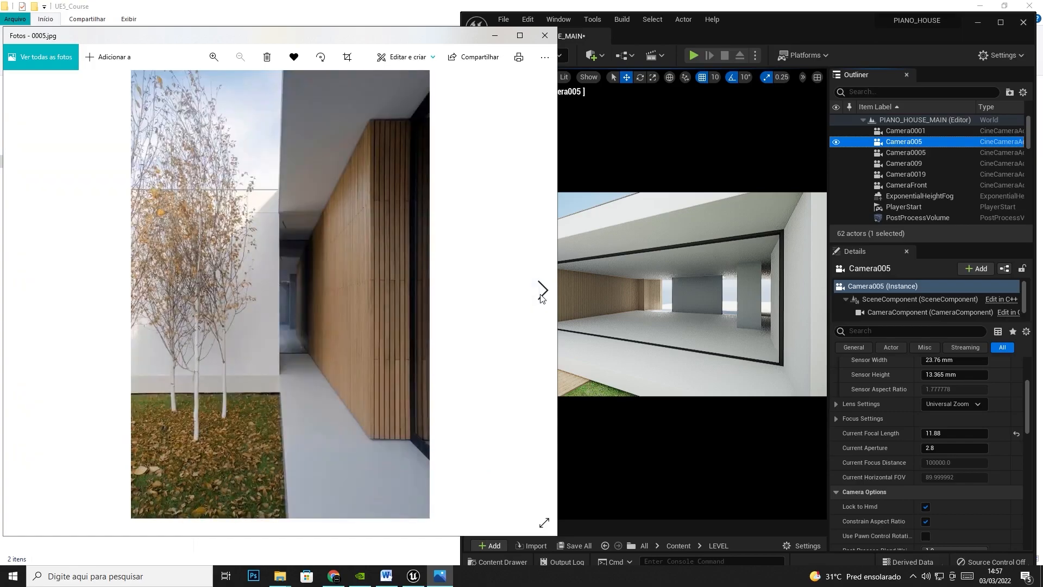
left_click(542, 291)
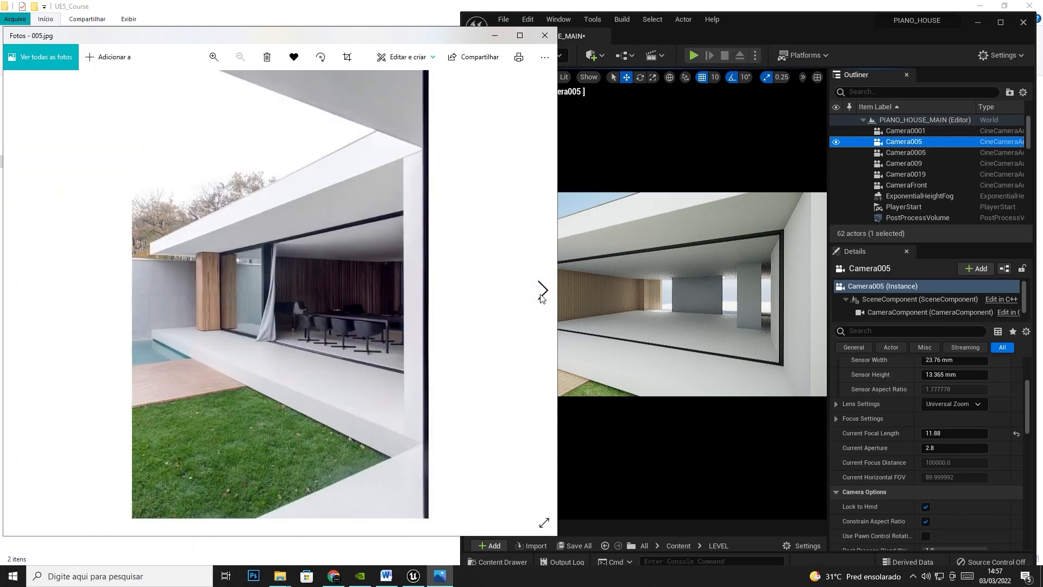
left_click(784, 26)
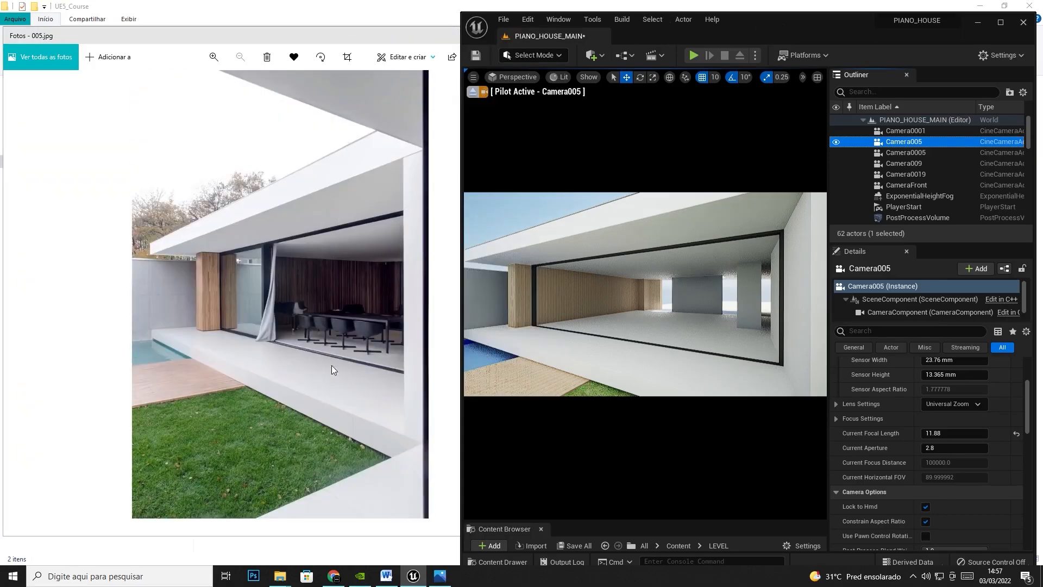
Step: Set the filmback of Camera005 to a sensor width of 14.5 mm and a sensor height of about 20.70 mm
scroll(938, 361, "up", 1)
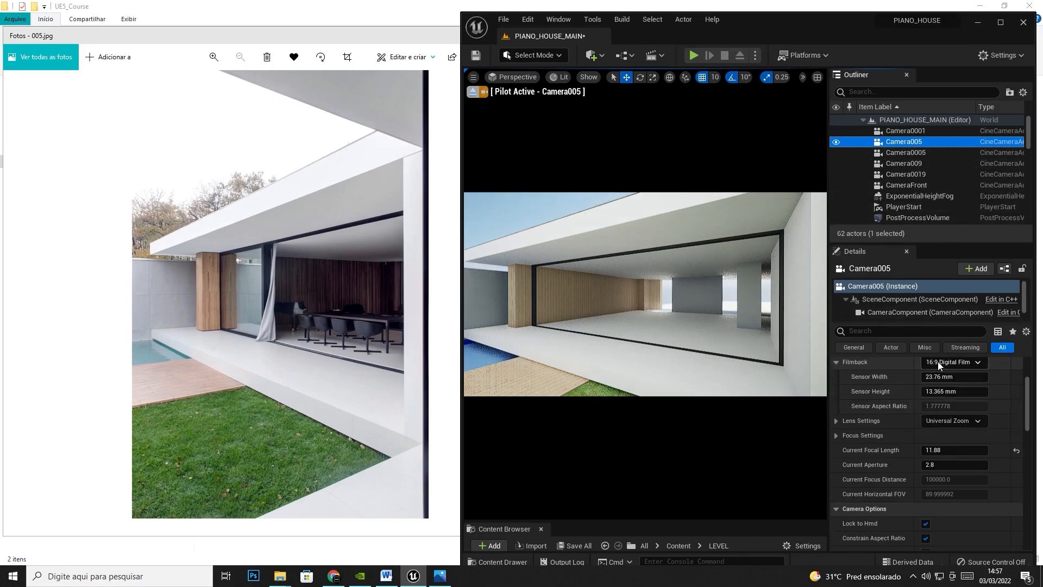
left_click_drag(948, 376, 870, 377)
left_click(938, 376)
type("14.5")
key("Return")
left_click_drag(946, 395, 1001, 393)
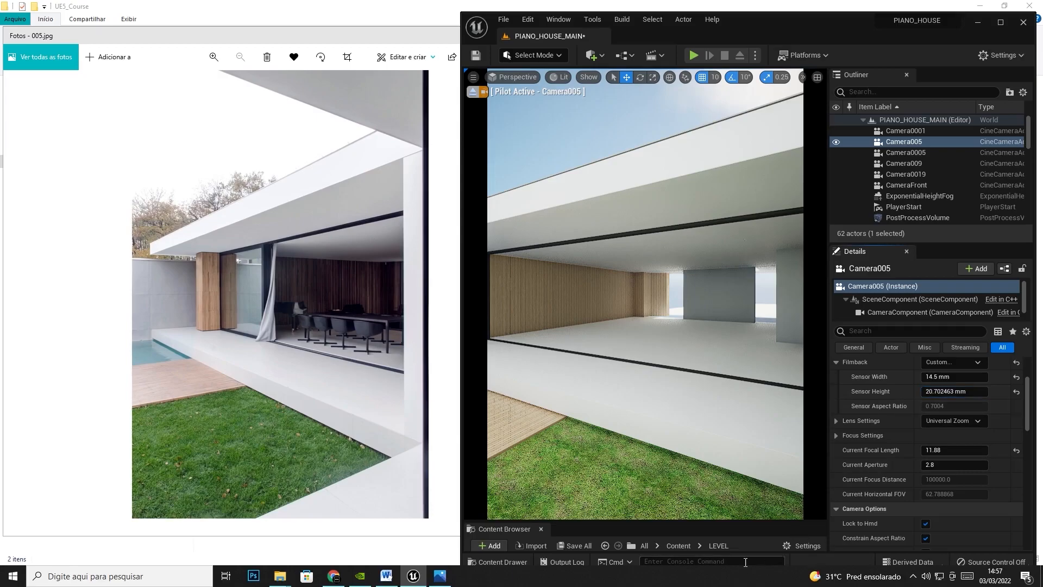
Step: Adjust the viewport height and the editor window's upper edge to size the Camera005 frame against the reference photo
left_click_drag(655, 478, 653, 513)
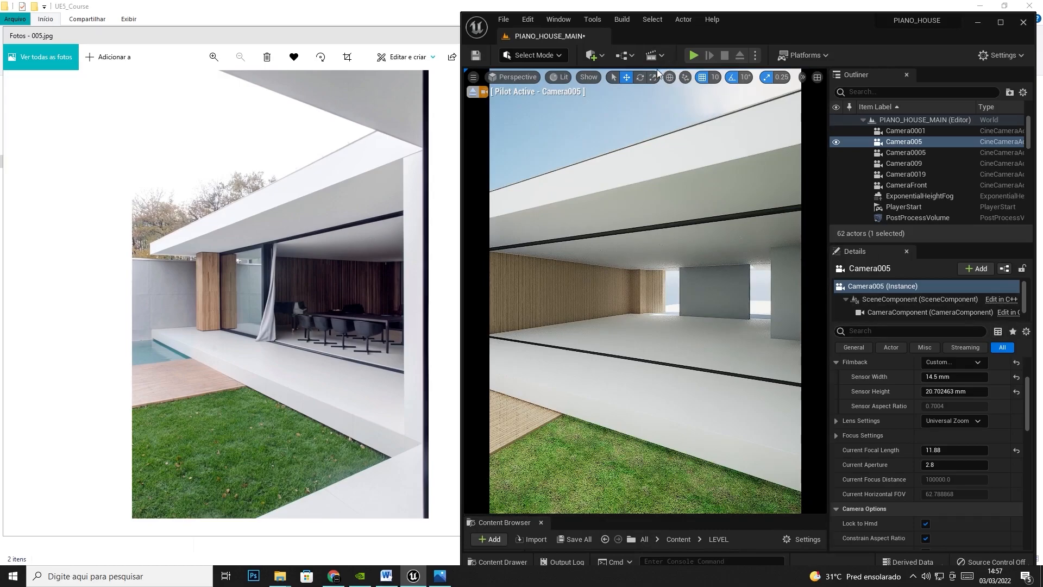
left_click_drag(674, 14, 675, 13)
left_click_drag(788, 13, 788, 16)
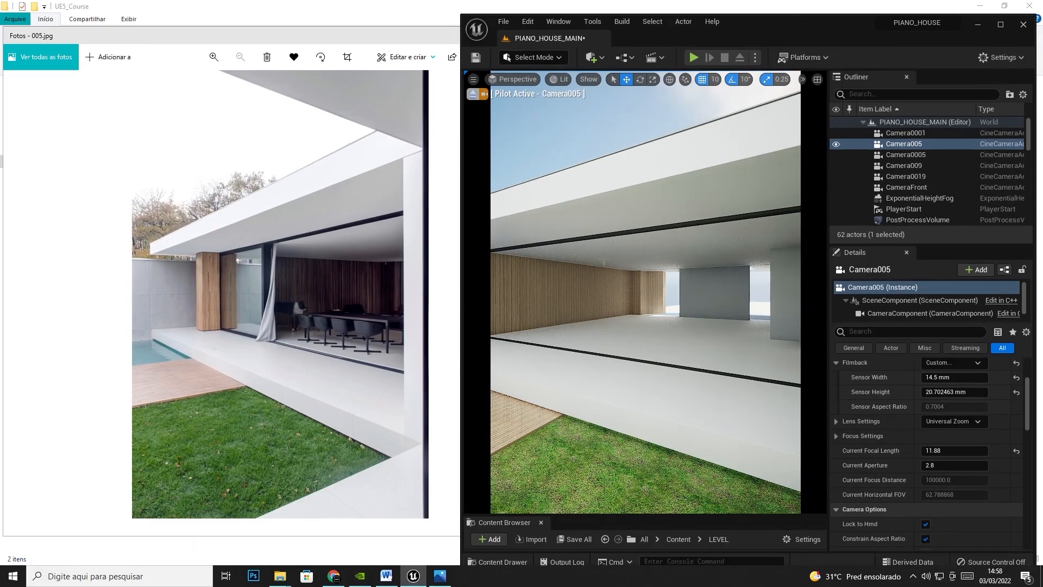
Step: Set the sensor height of Camera005's filmback to 21 mm
left_click(960, 391)
type("21")
key("Return")
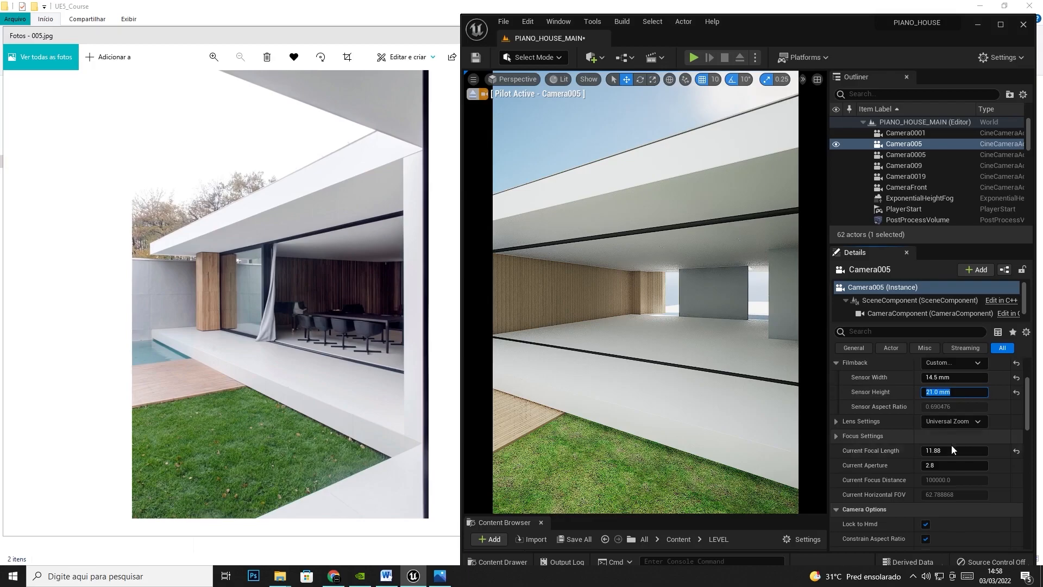
Step: Move and turn the piloted Camera005 to show the wooden pillar, the large window opening and the lawn in perspective
key("s")
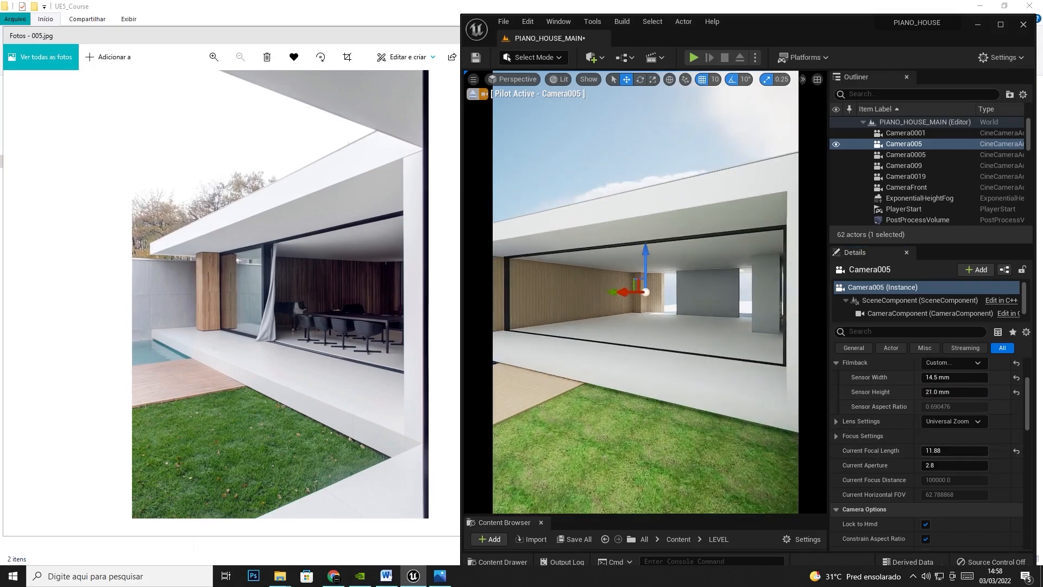
mouse_move(646, 289)
right_mouse_down()
mouse_move(616, 288)
mouse_move(640, 288)
right_mouse_up()
key("d")
key("w")
key("a")
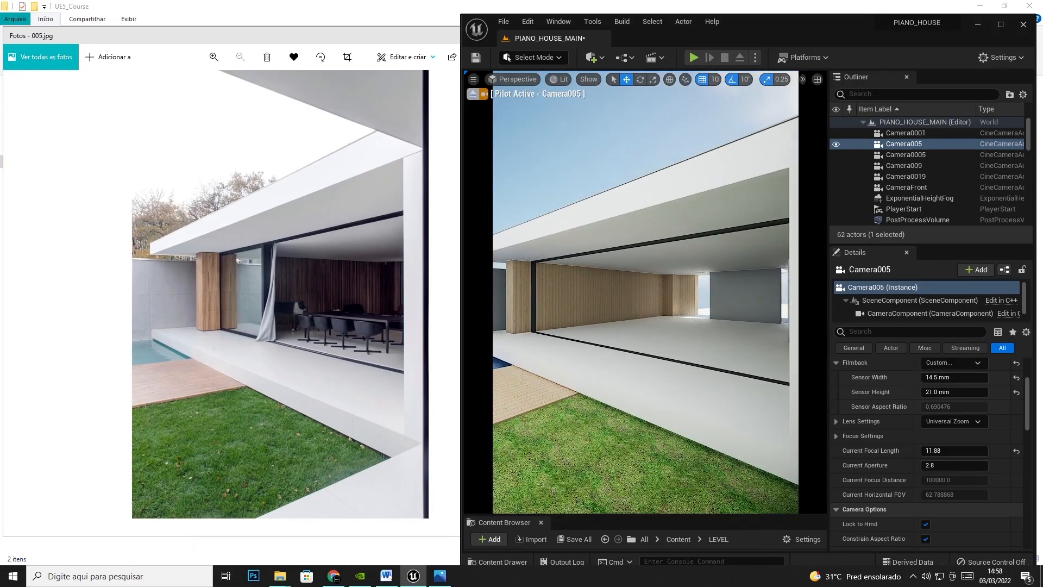
key("s")
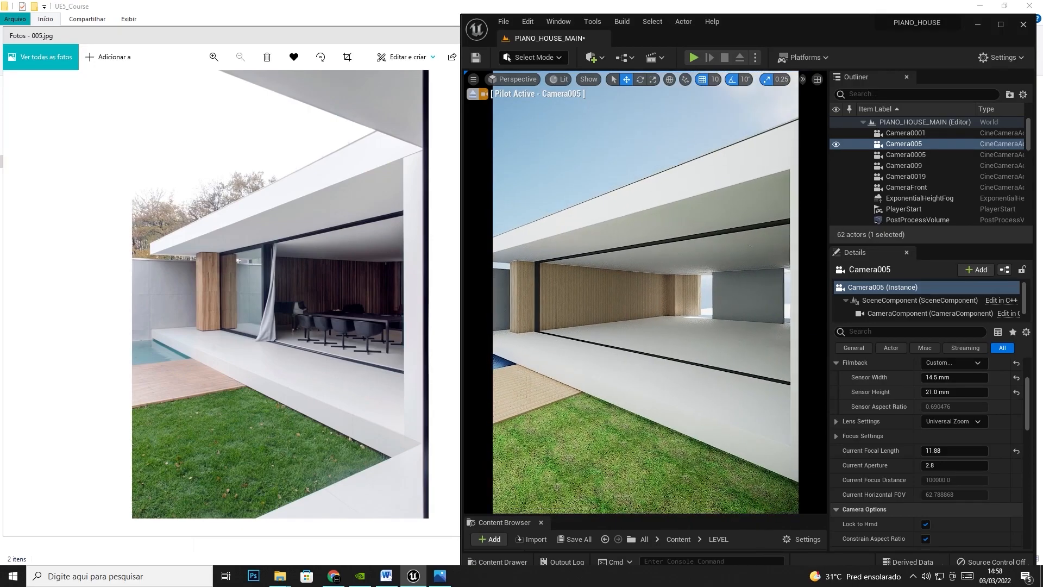
Step: Set Camera005's focal length to 16 and reposition it around the white column and terrace opening to follow the reference photo
left_click(933, 451)
type("16")
key("Return")
scroll(720, 279, "down", 4)
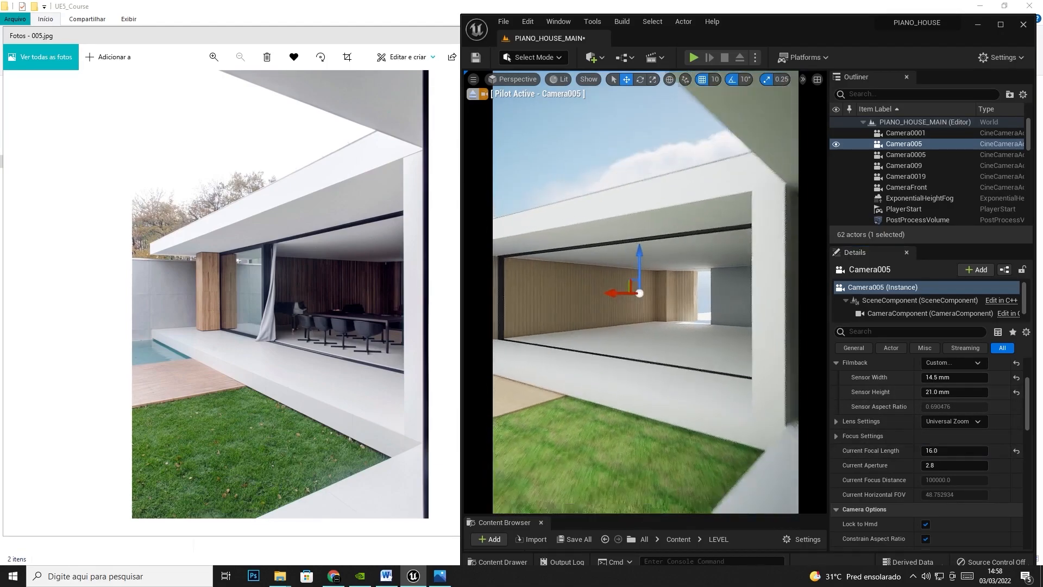
right_click_drag(719, 279, 723, 291)
scroll(726, 285, "down", 2)
key("s")
key("w")
key("w")
right_click_drag(752, 354, 744, 357)
key("d")
Step: Set Camera005's focal length to 22 and pull it back until the near roof overhang and foreground ledge enter the frame
left_click(942, 451)
type("22")
key("Return")
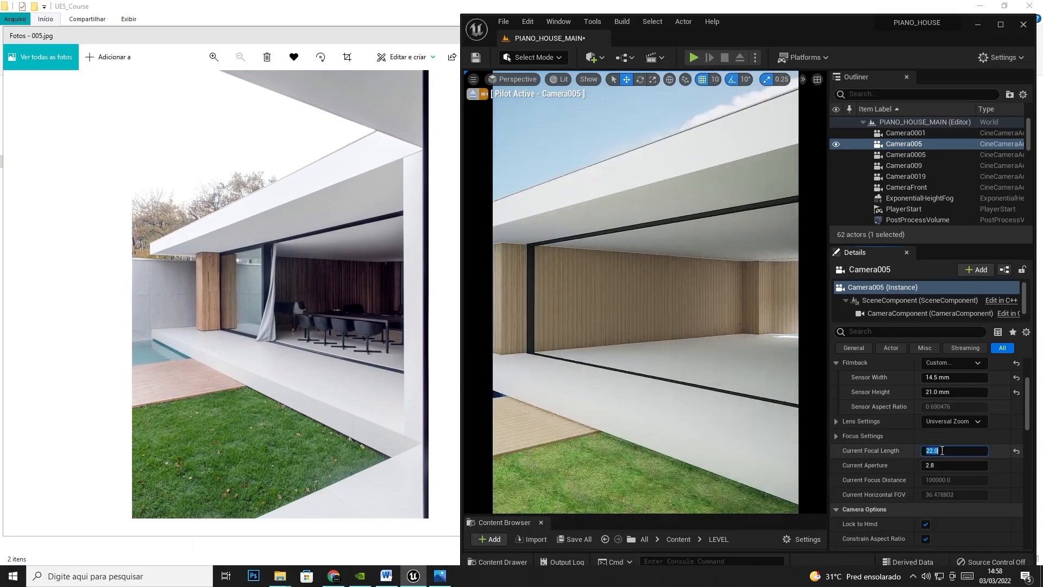
right_click_drag(637, 381, 638, 381)
right_click_drag(543, 283, 543, 283)
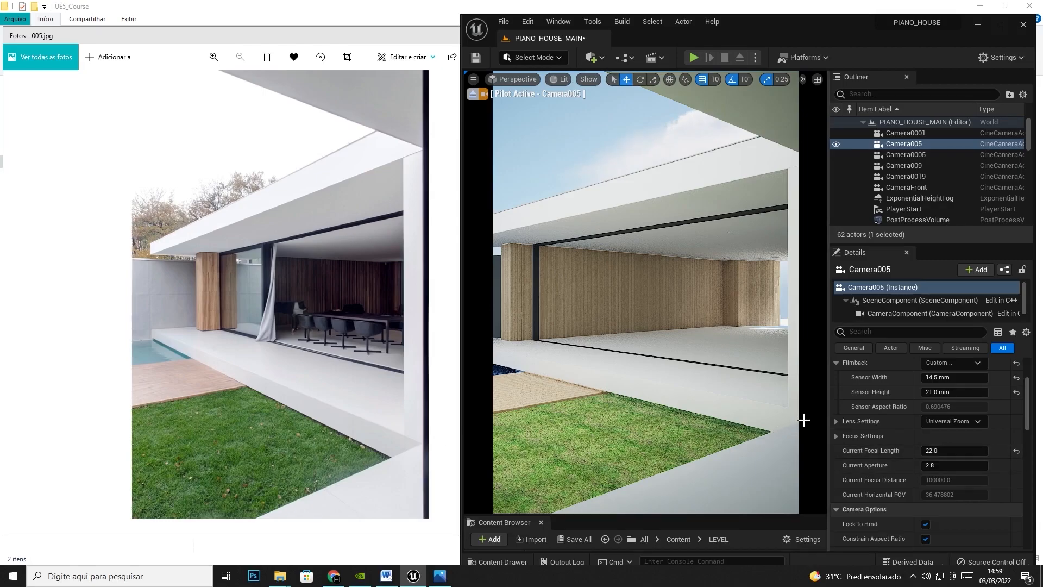
Step: Adjust Camera005's position, height and angle to line up the wooden pillar, window frame and lawn corner with reference photo 005.jpg
mouse_move(749, 389)
right_mouse_down()
mouse_move(727, 389)
mouse_move(754, 389)
mouse_move(736, 396)
mouse_move(747, 398)
mouse_move(729, 387)
right_mouse_up()
key("w")
key("d")
key("d")
key("e")
key("d")
key("a")
key("a")
key("q")
key("e")
key("a")
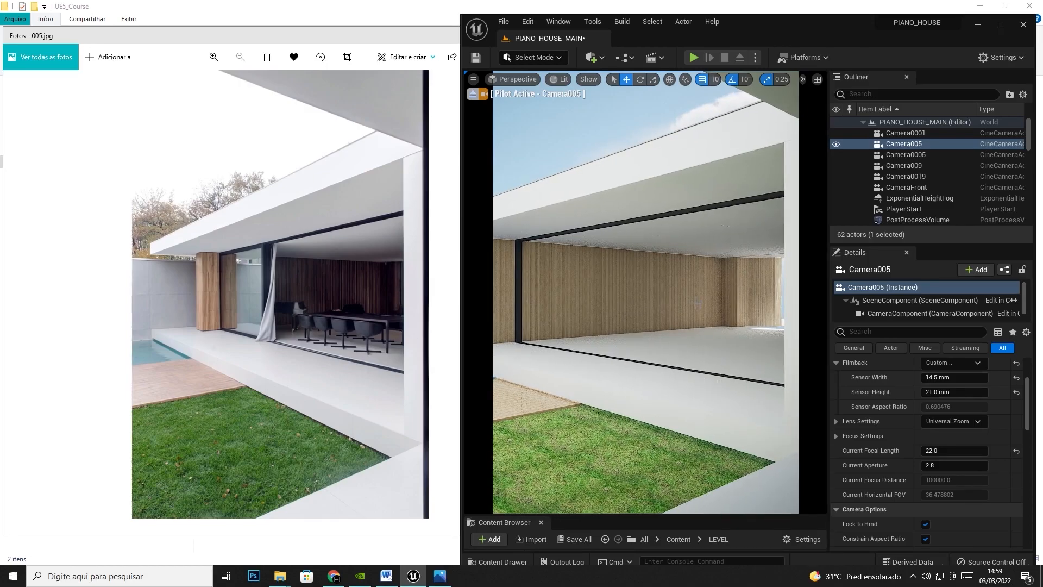
mouse_move(756, 313)
left_mouse_down()
mouse_move(753, 323)
mouse_move(759, 313)
left_mouse_up()
right_click_drag(759, 313, 762, 310)
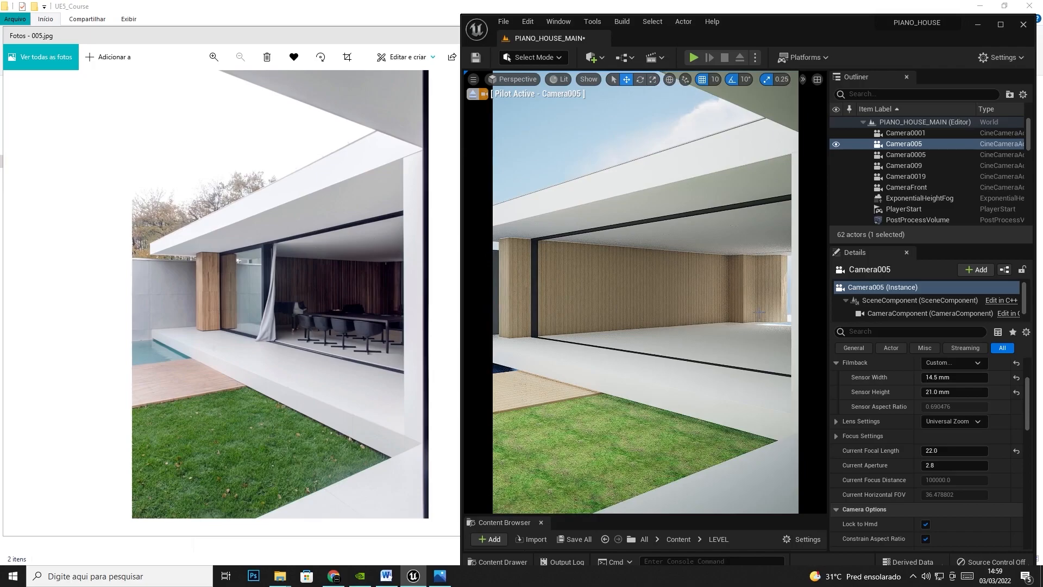
right_click_drag(762, 310, 765, 311)
Step: Set Camera005's filmback to a sensor height of 21 mm and a sensor width of about 16.08 mm
mouse_move(955, 392)
left_mouse_down()
mouse_move(970, 392)
mouse_move(943, 393)
left_mouse_up()
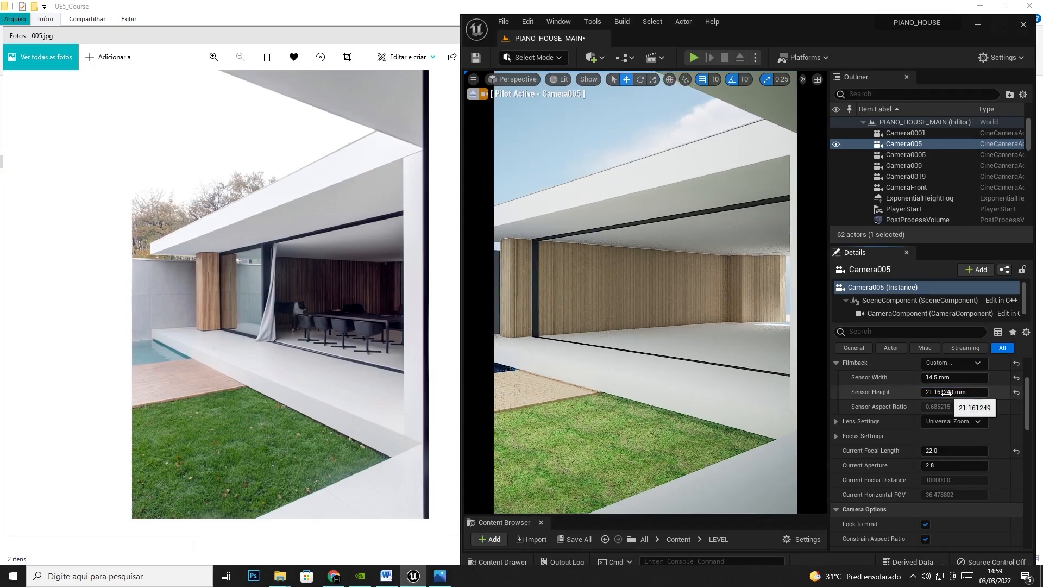
left_click(943, 393)
type("21")
key("Return")
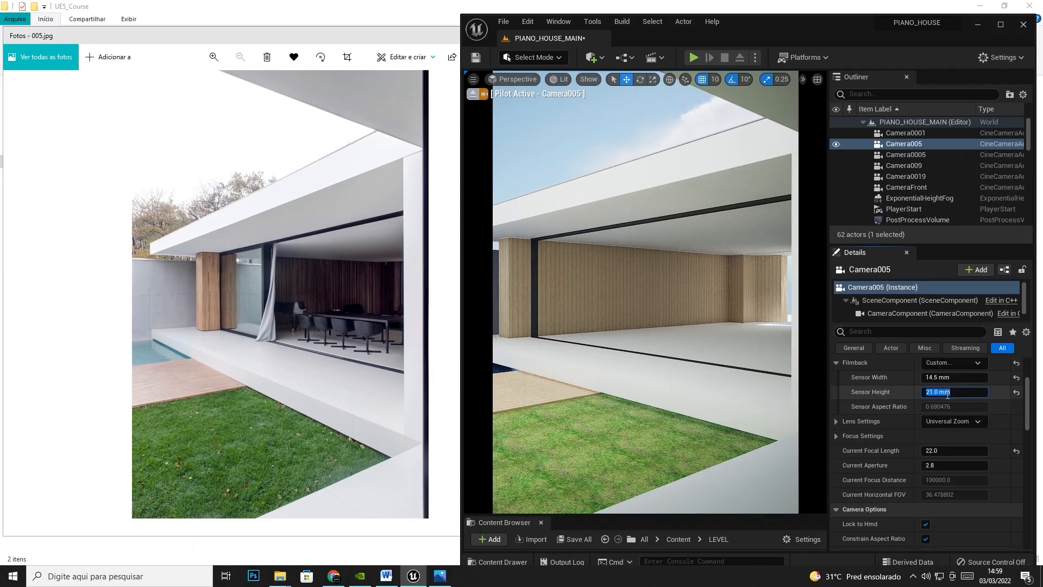
left_click_drag(943, 376, 975, 376)
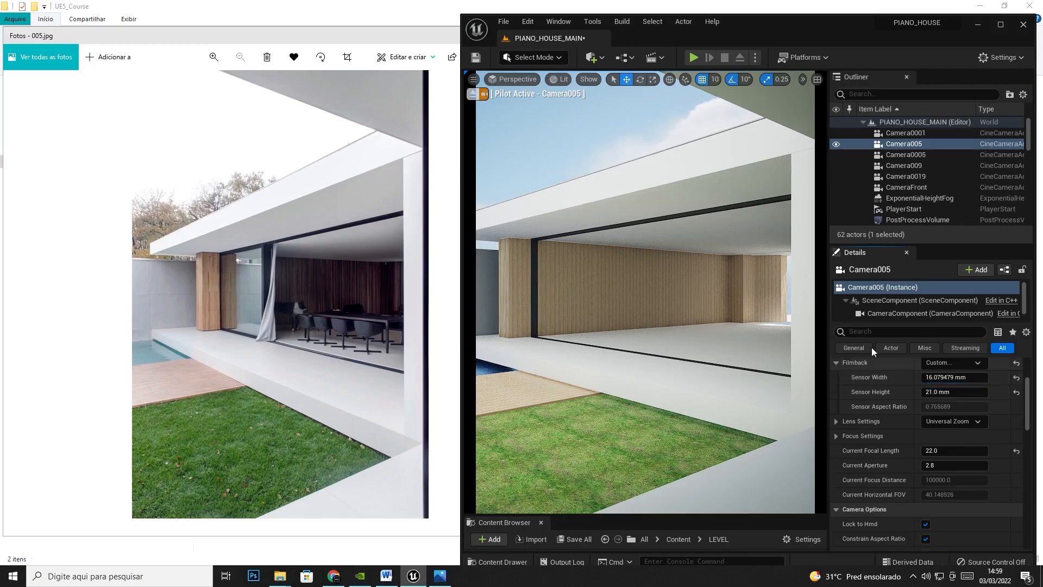
Step: Shift and turn Camera005 to place the white column near the edge of the widened frame
right_click_drag(778, 317, 791, 319)
key("a")
key("a")
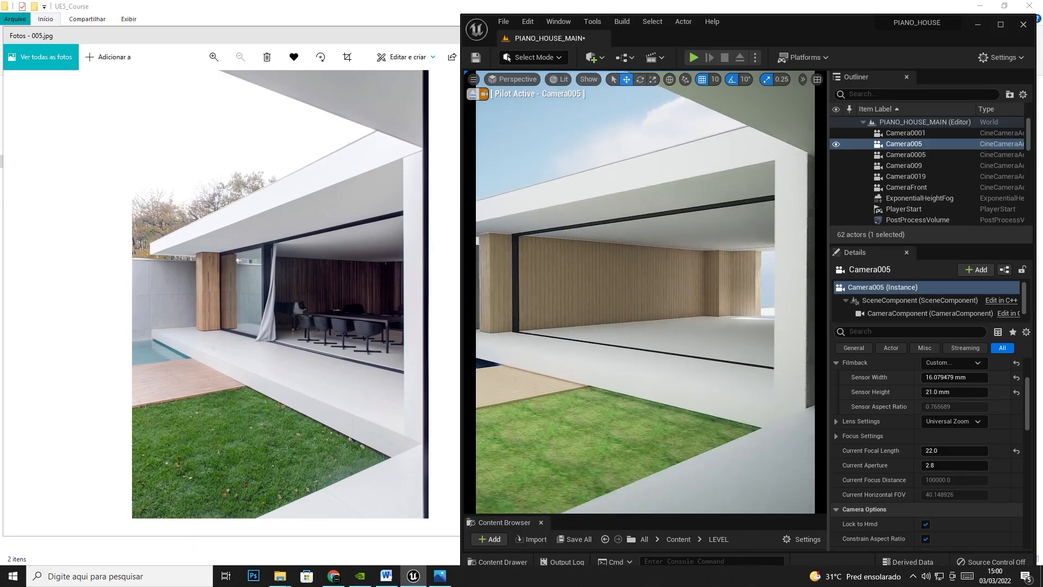
key("a")
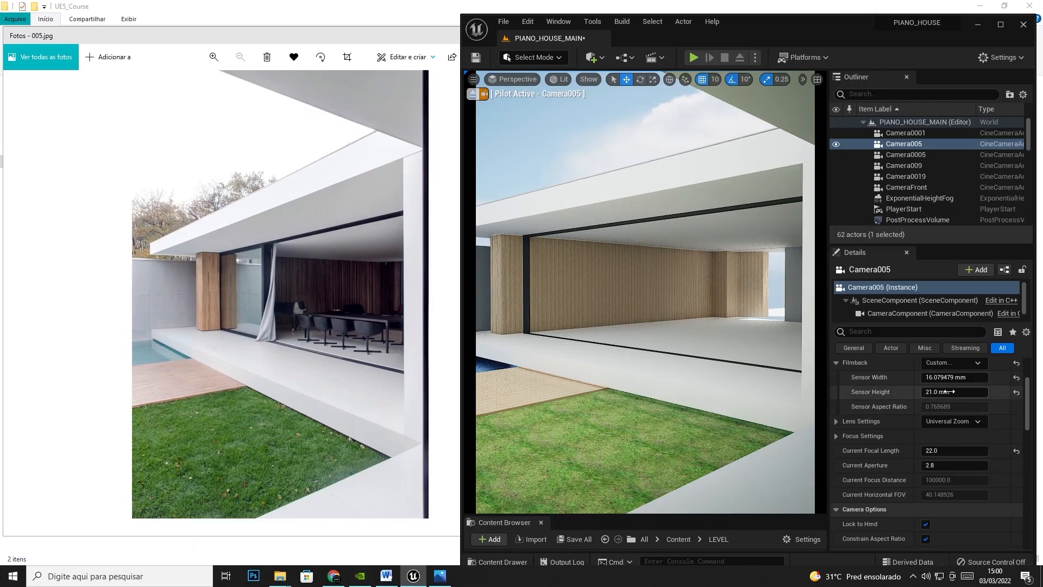
Step: Set Camera005's focal length to 18 and move it to refit the terrace and column in the frame
left_click(948, 451)
type("18")
key("Return")
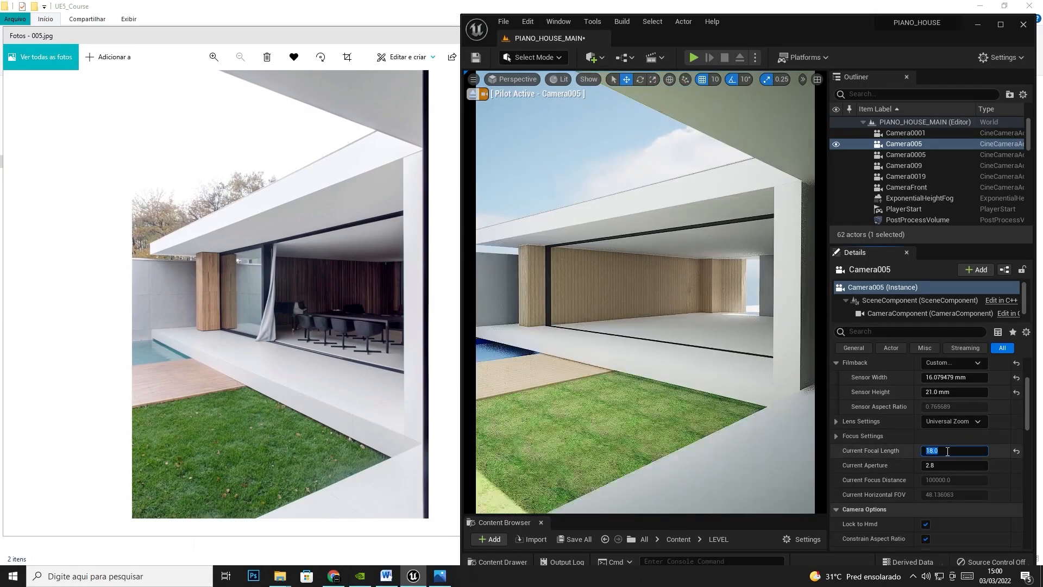
key("w")
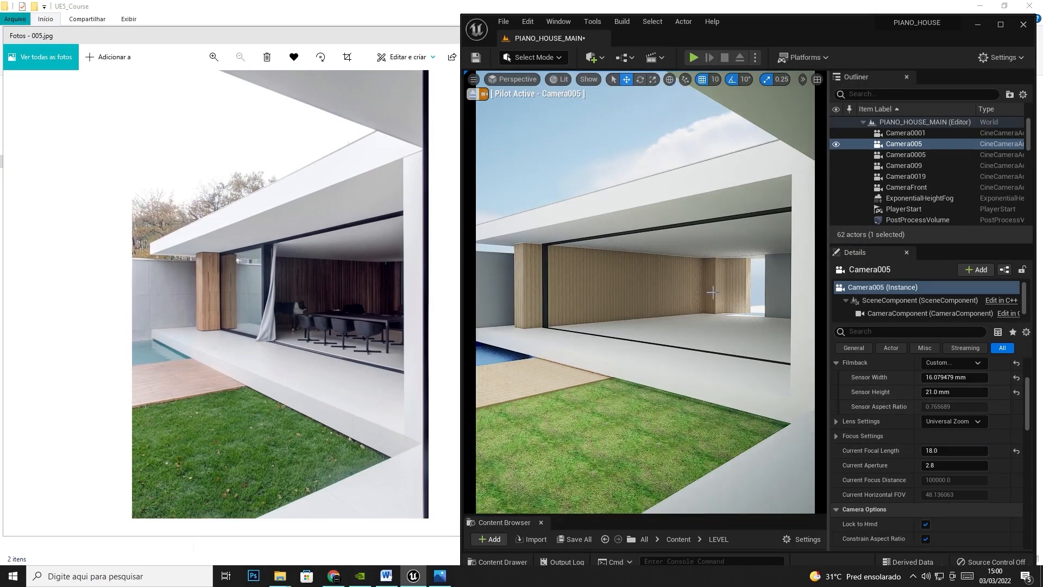
key("d")
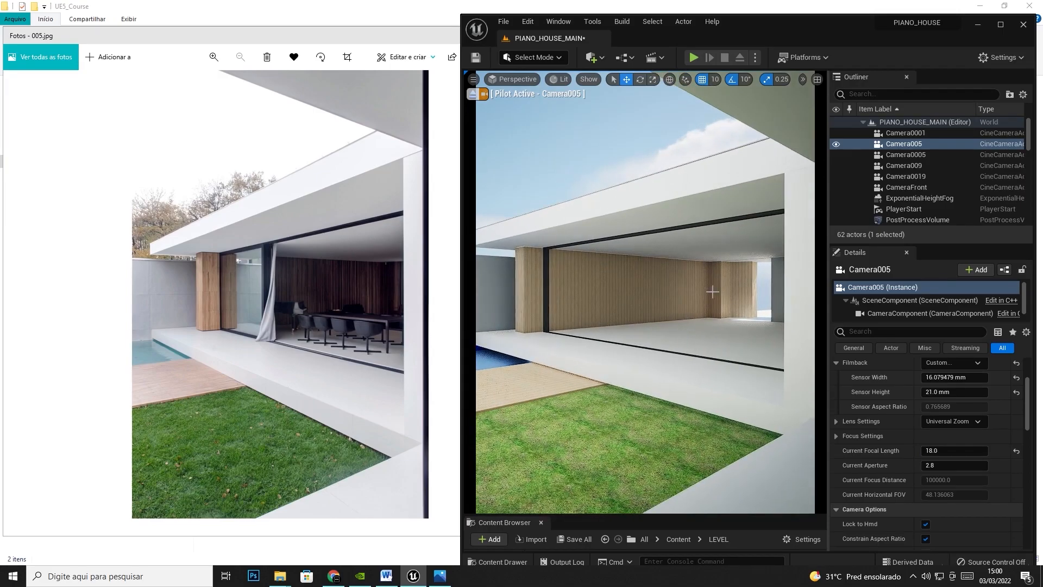
Step: Turn and shift Camera005 to include the far roof tip and pool edge while keeping the white column in frame
right_click_drag(645, 293, 635, 293)
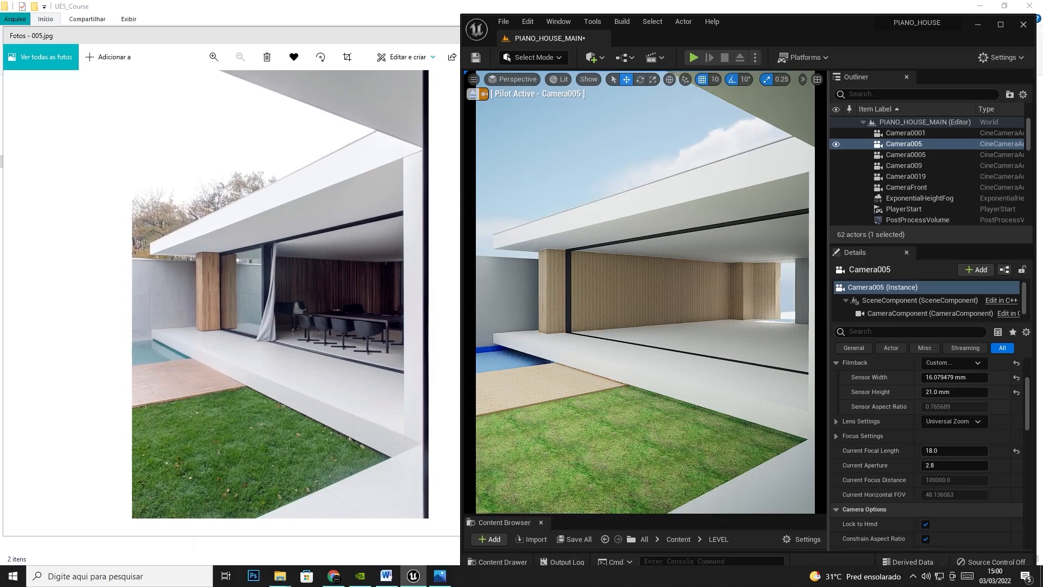
key("d")
right_click_drag(712, 292, 667, 293)
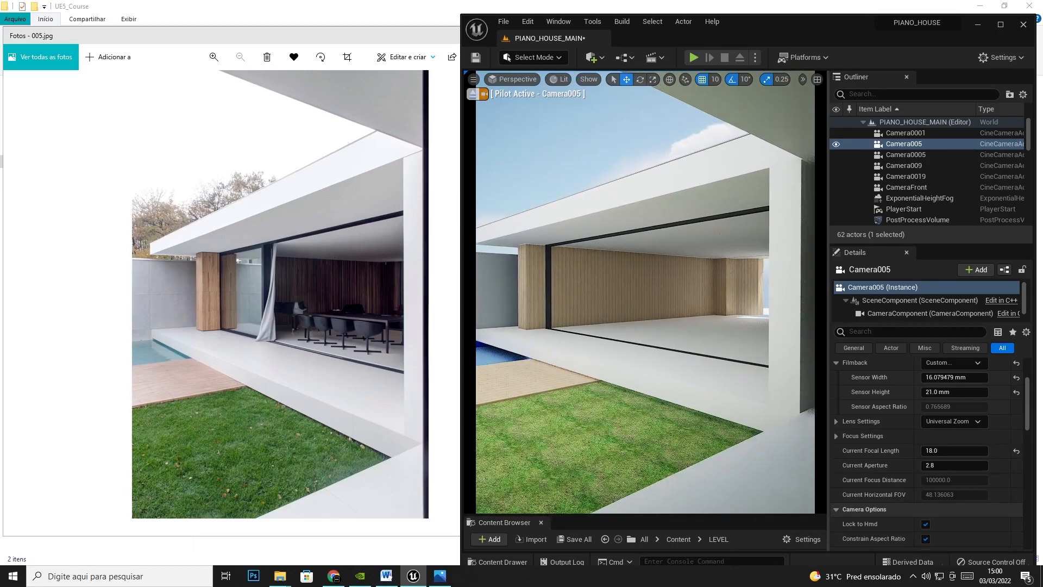
key("a")
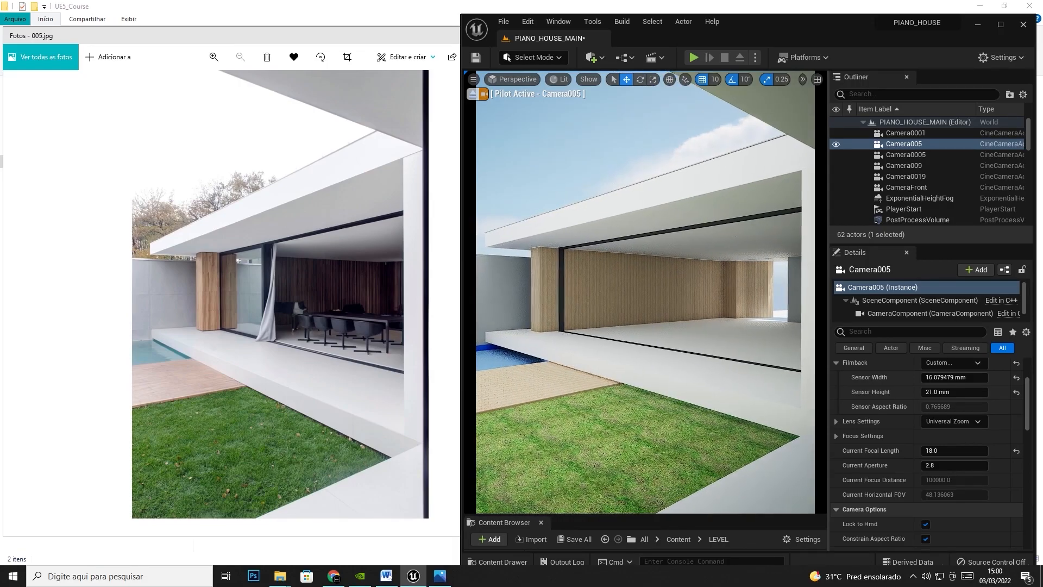
key("s")
right_click_drag(645, 292, 639, 292)
right_click_drag(717, 291, 712, 292)
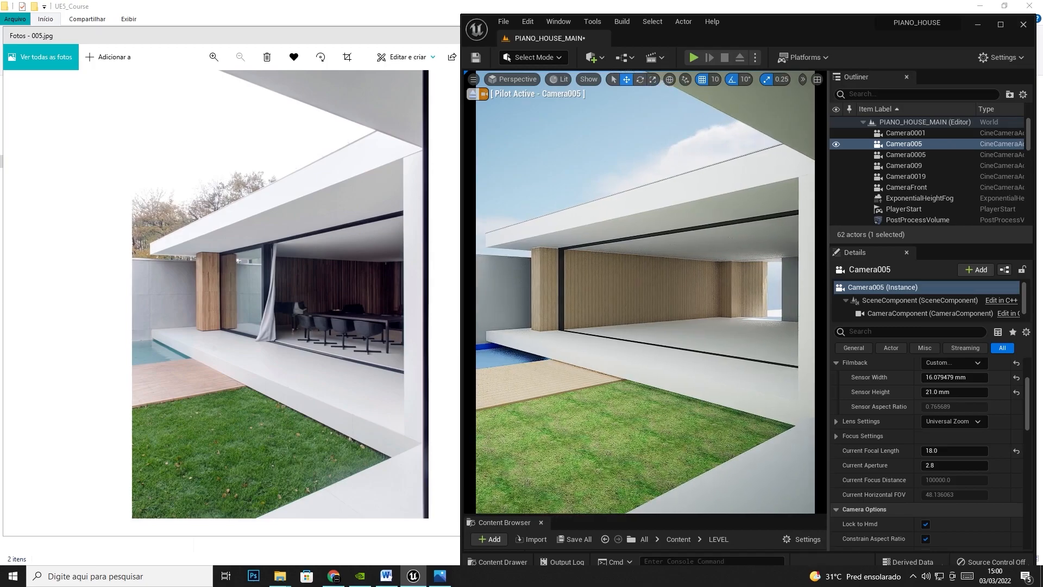
Step: Set Camera005's focal length to 20 and reposition it to recover the framing of the terrace opening
left_click(940, 451)
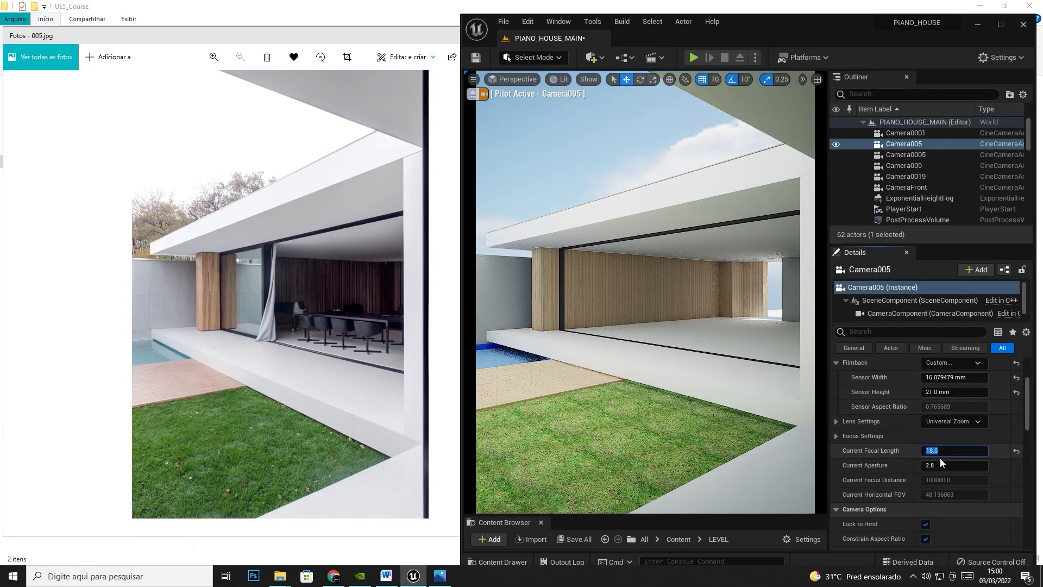
type("20")
key("Return")
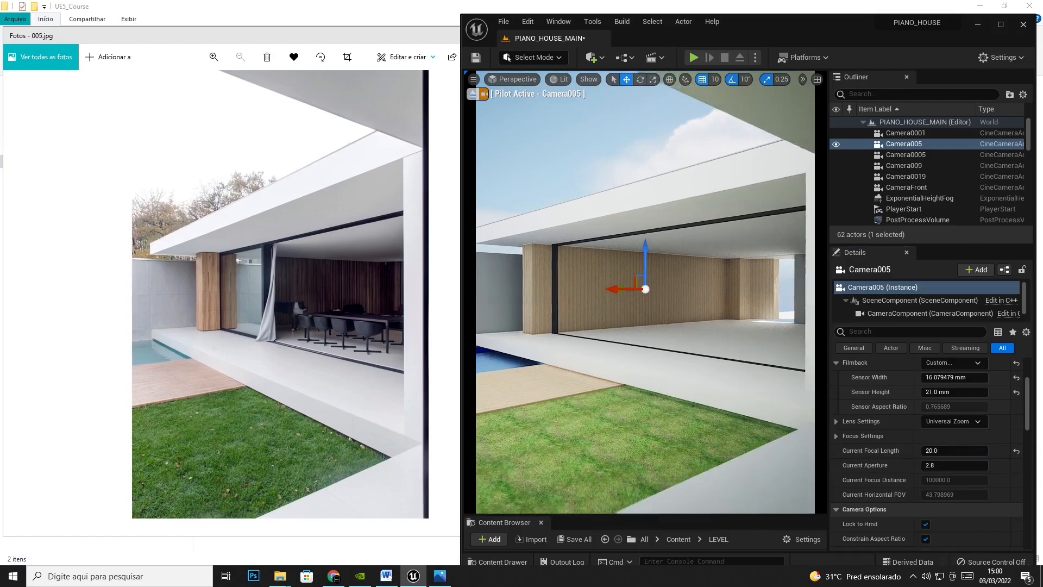
scroll(645, 292, "down", 2)
mouse_move(646, 292)
right_mouse_down()
mouse_move(617, 302)
mouse_move(651, 302)
right_mouse_up()
key("s")
key("a")
key("w")
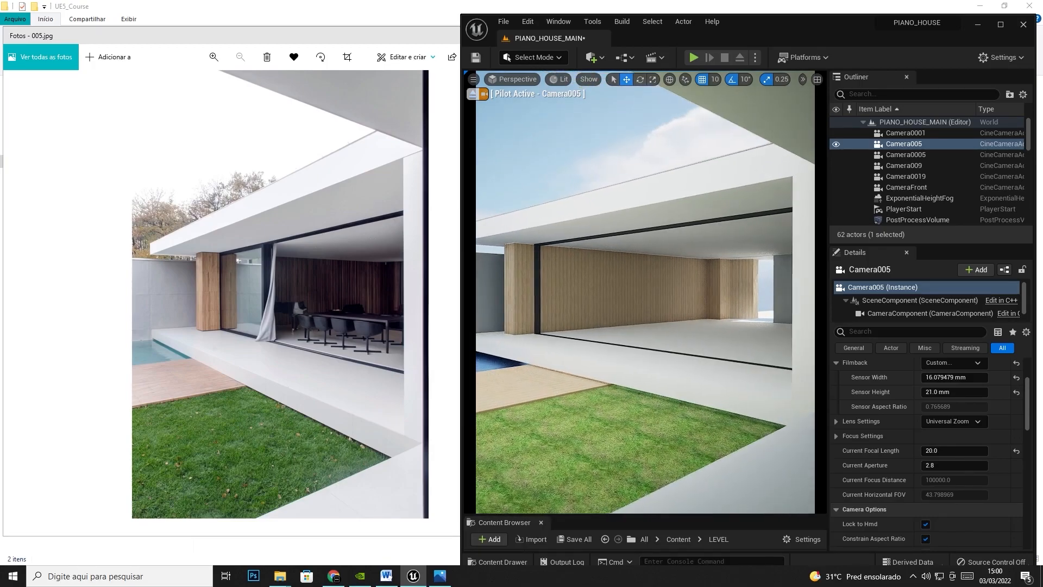
Step: Fine-tune Camera005's angle and height against the roof line, column and lawn corner in reference photo 005.jpg
right_click_drag(645, 291, 633, 290)
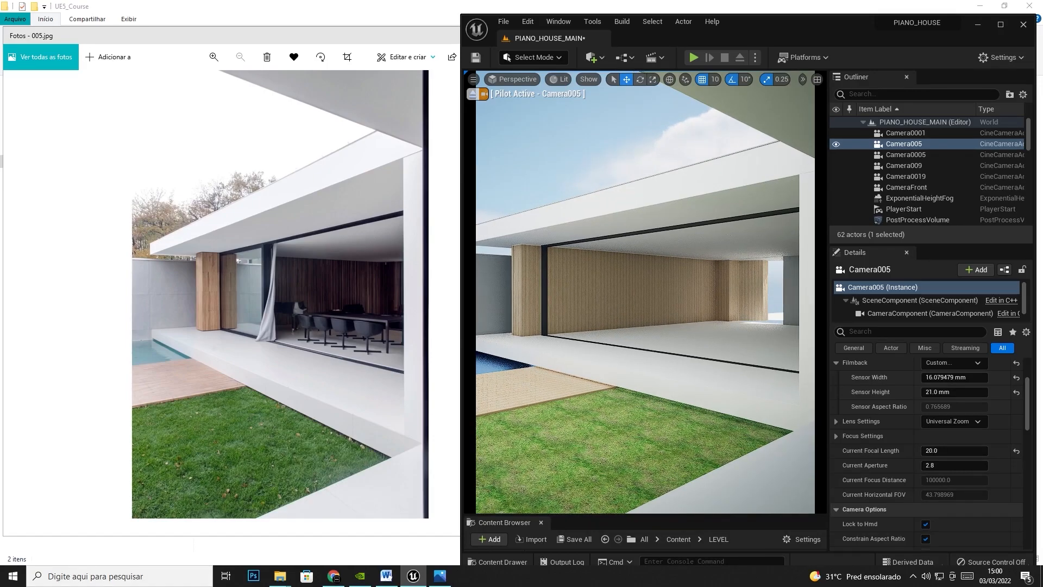
right_click_drag(645, 292, 649, 292)
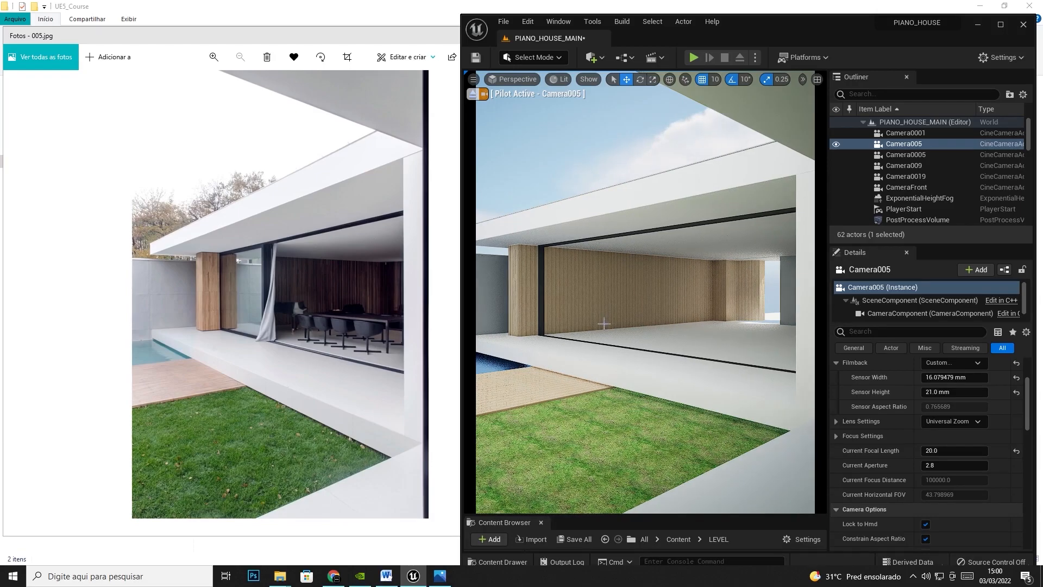
left_click_drag(602, 327, 600, 331)
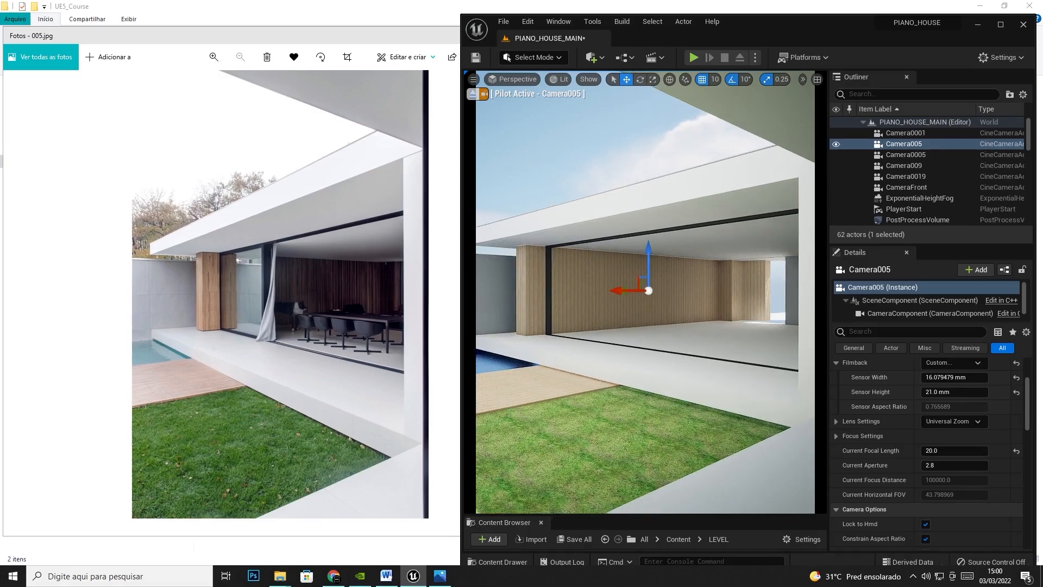
right_click_drag(602, 325, 602, 325)
right_click_drag(645, 293, 672, 277)
right_click(735, 321)
Step: Deselect Camera005 and select Camera0001 in the Outliner
left_click(652, 178)
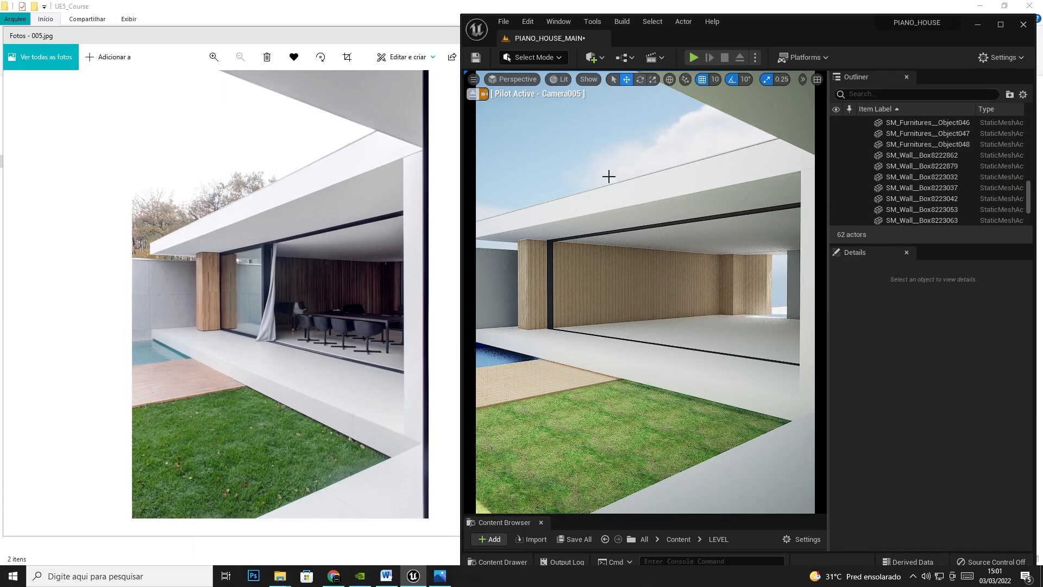
scroll(961, 171, "up", 15)
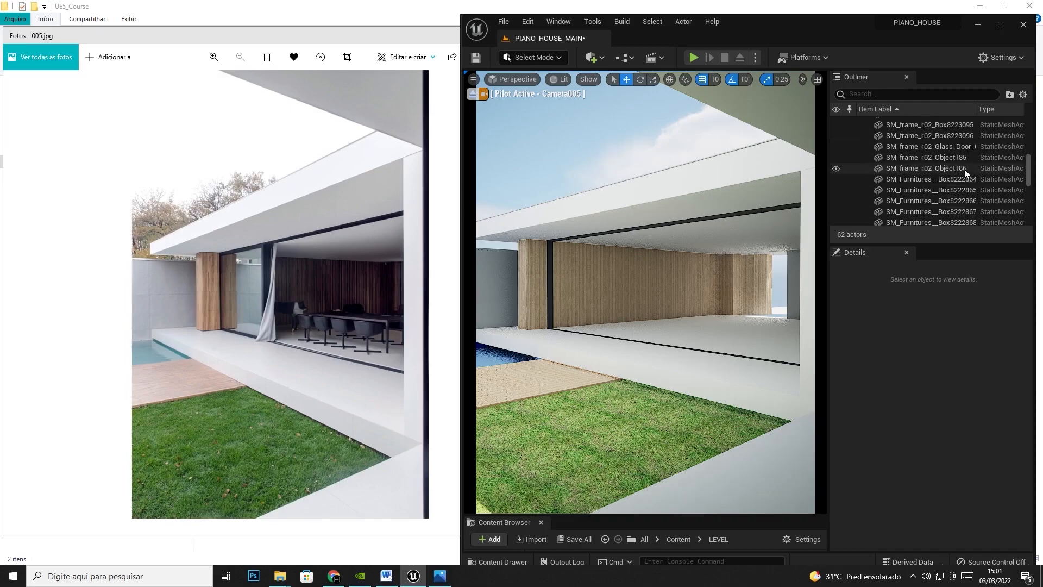
left_click(918, 132)
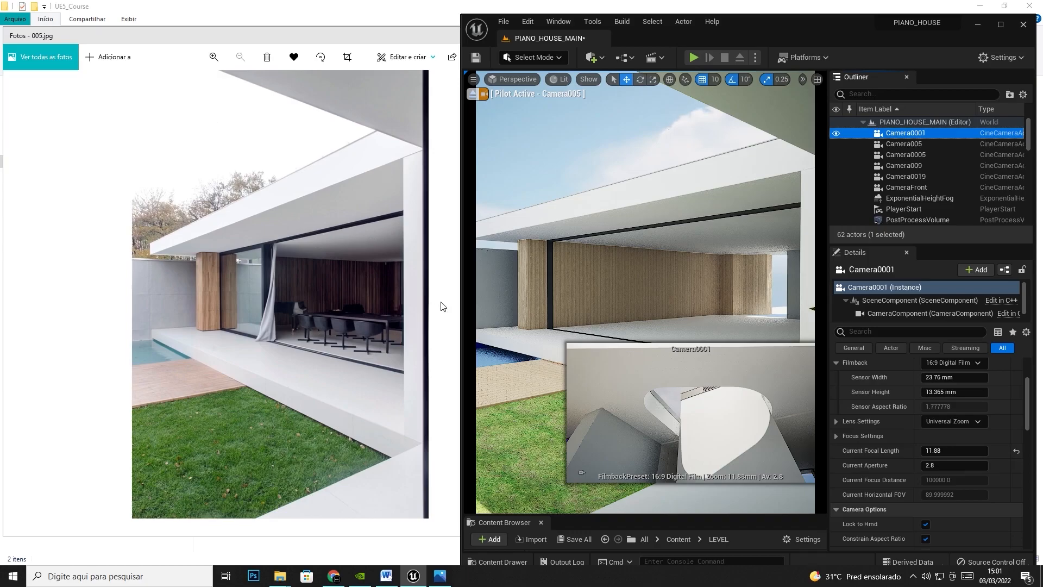
Step: Switch to the Photos viewer and show reference photo 0001.jpg
left_click(64, 295)
left_click(26, 293)
left_click(26, 292)
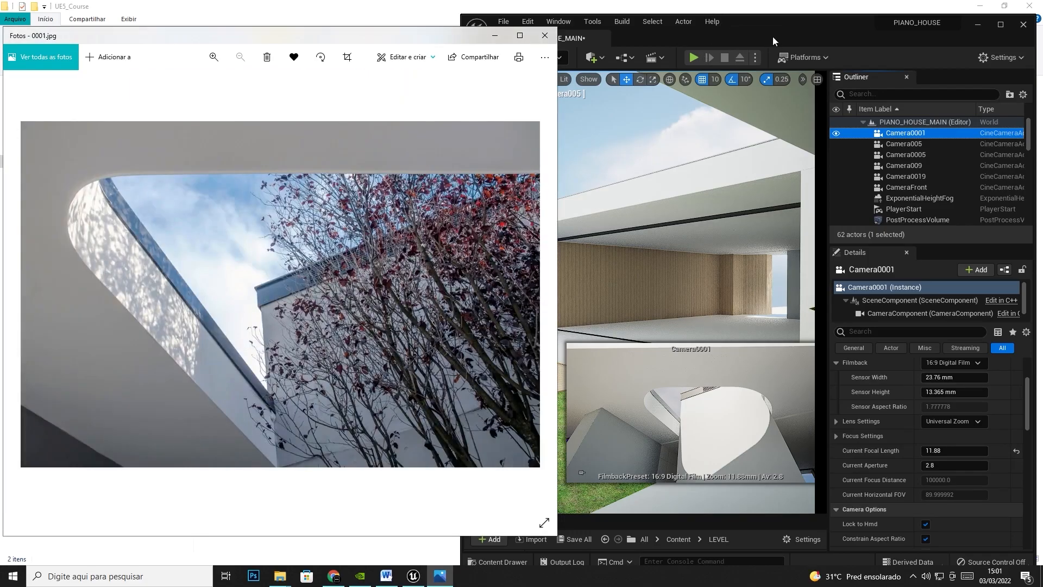
Step: Return to Unreal Editor and switch the viewport to pilot Camera0001
left_click(787, 34)
left_click(507, 81)
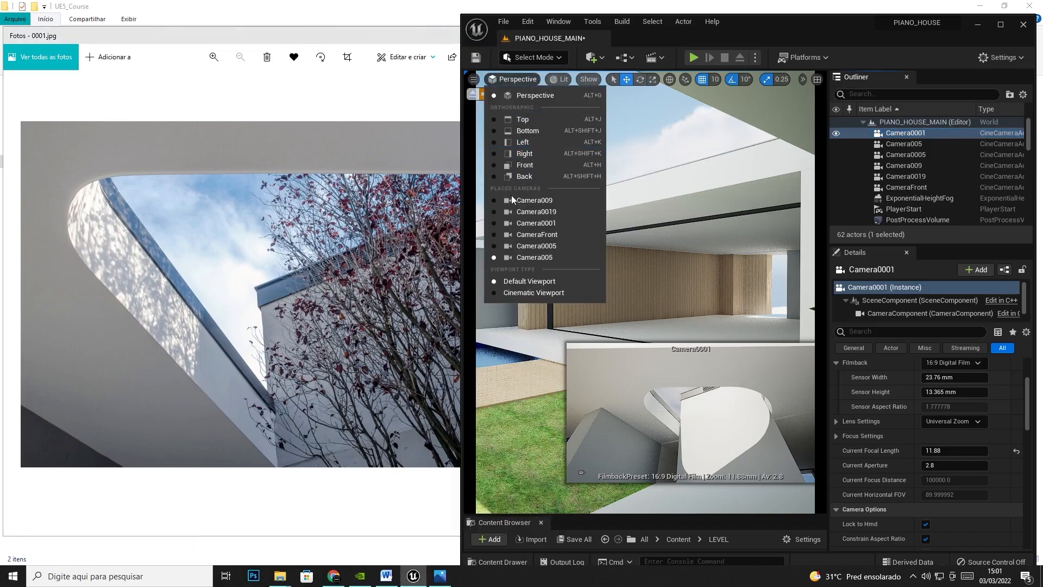
left_click(526, 223)
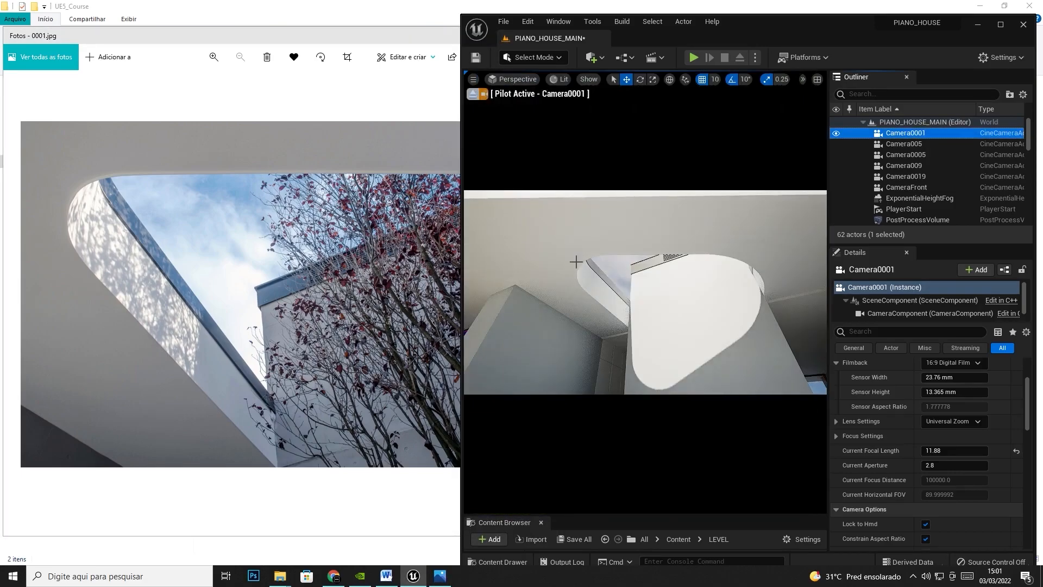
Step: Narrow the Photos window so the whole 0001.jpg reference photo fits beside Unreal Editor
left_click(414, 41)
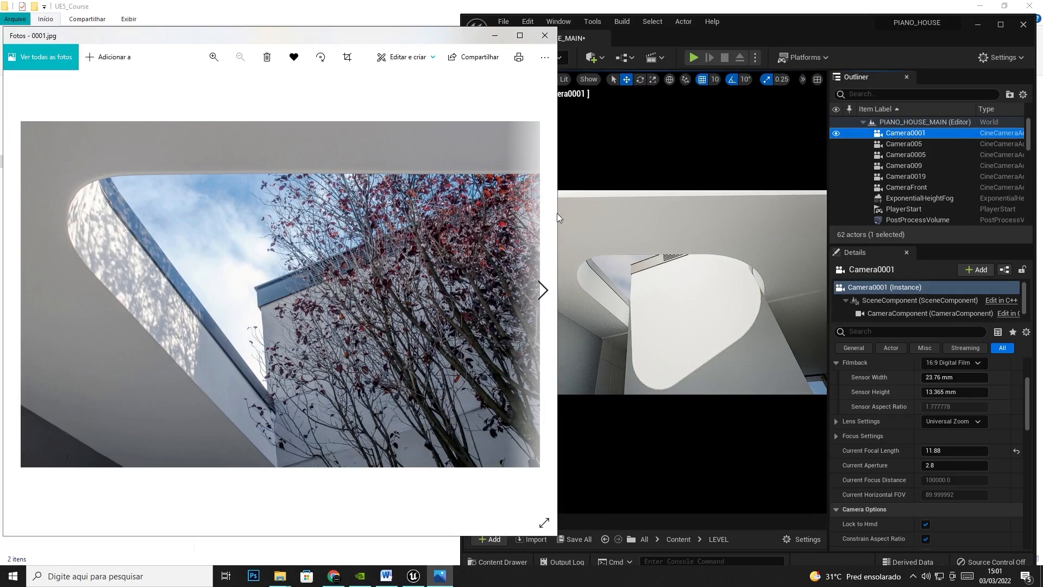
left_click_drag(558, 216, 453, 216)
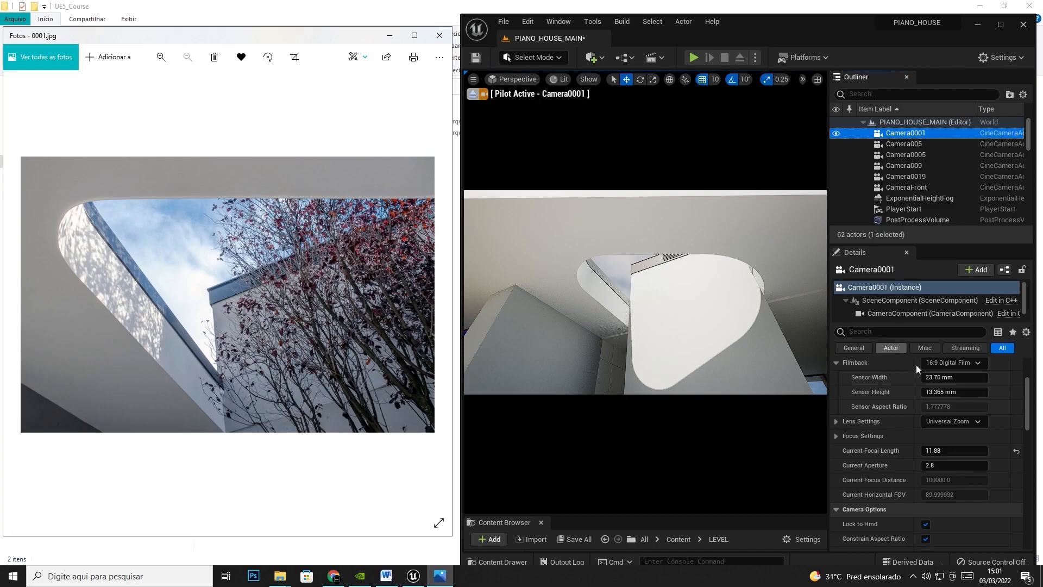
Step: Set Camera0001's sensor height to 17.521507 mm and widen the viewport slightly
left_click(946, 380)
left_click_drag(947, 393, 1019, 392)
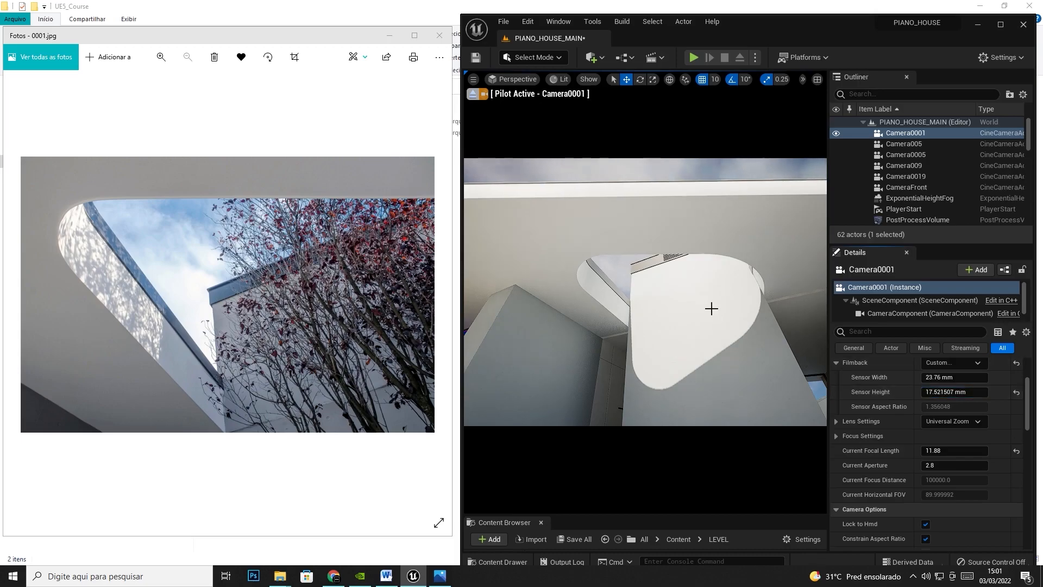
left_click_drag(831, 322, 841, 320)
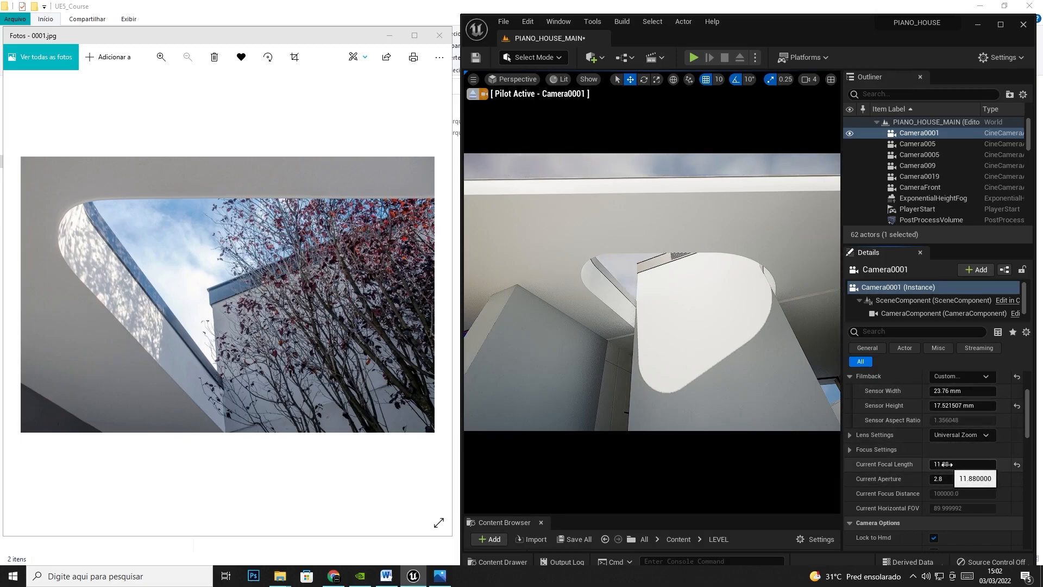
Step: Tighten Camera0001's framing on the roof opening and set its current focal length to 25
left_click_drag(962, 464, 999, 464)
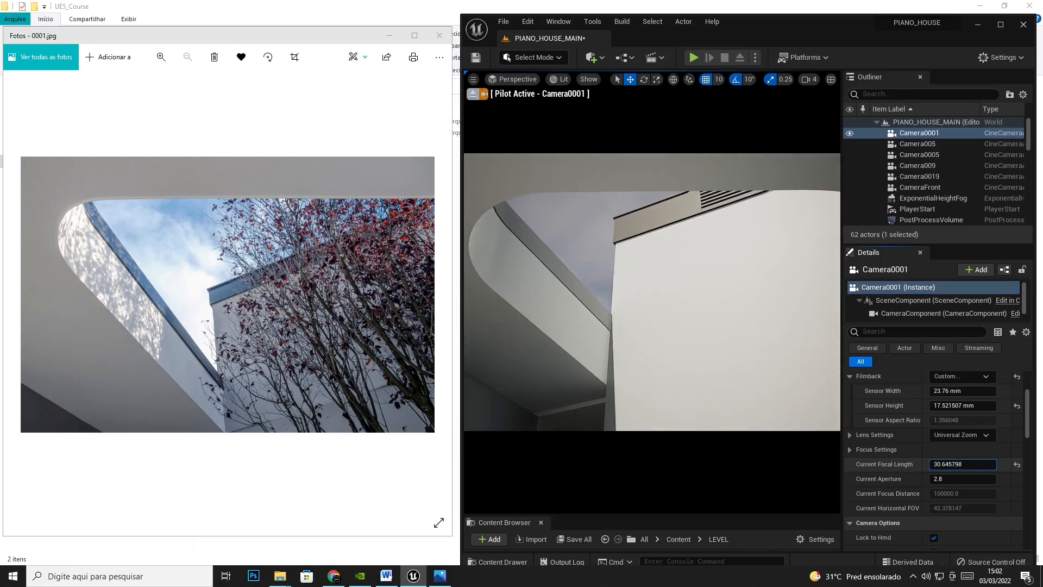
mouse_move(722, 354)
right_mouse_down()
mouse_move(723, 335)
mouse_move(726, 347)
right_mouse_up()
middle_click_drag(717, 362, 713, 370)
left_click_drag(941, 464, 942, 464)
type("25")
key("Return")
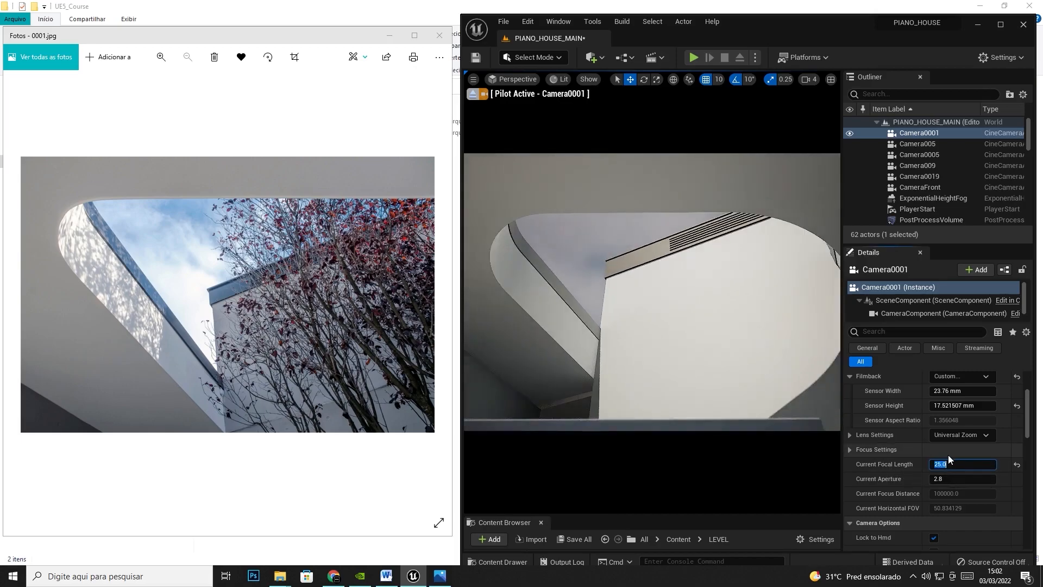
Step: Reposition and rotate piloted Camera0001 so the roof opening's curve and the wall corner line up with the reference photo
middle_click_drag(755, 321, 754, 330)
right_click_drag(754, 322, 754, 312)
mouse_move(746, 310)
middle_mouse_down()
mouse_move(746, 324)
mouse_move(745, 292)
mouse_move(739, 313)
middle_mouse_up()
right_click_drag(739, 314, 739, 320)
middle_click_drag(739, 320, 739, 307)
right_click_drag(739, 314, 729, 312)
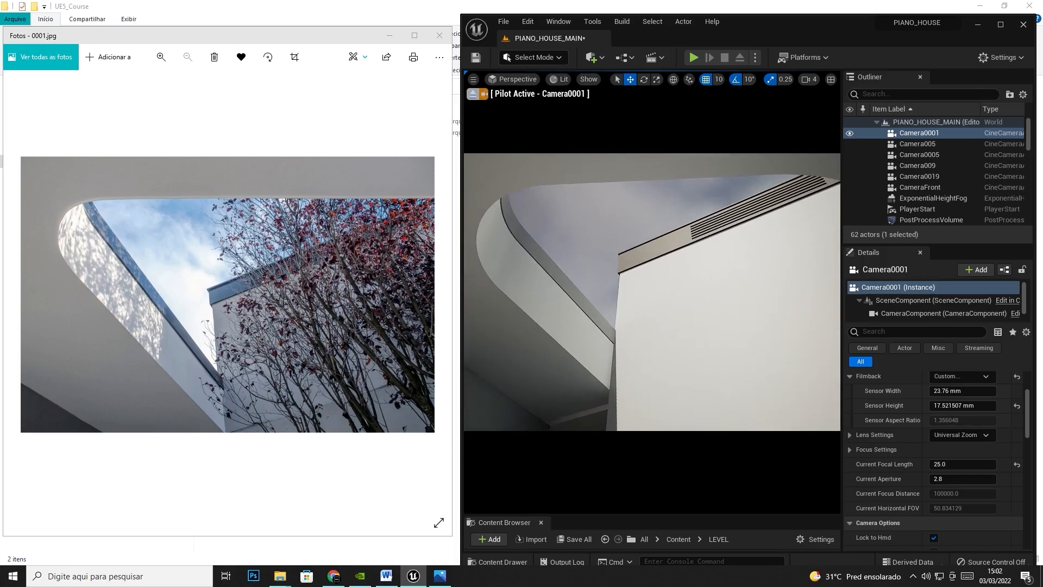
Step: Set Camera0001's sensor width to 24.516937 mm, enlarge the viewport, and shift the camera slightly sideways
mouse_move(969, 393)
left_mouse_down()
mouse_move(990, 394)
mouse_move(976, 393)
left_mouse_up()
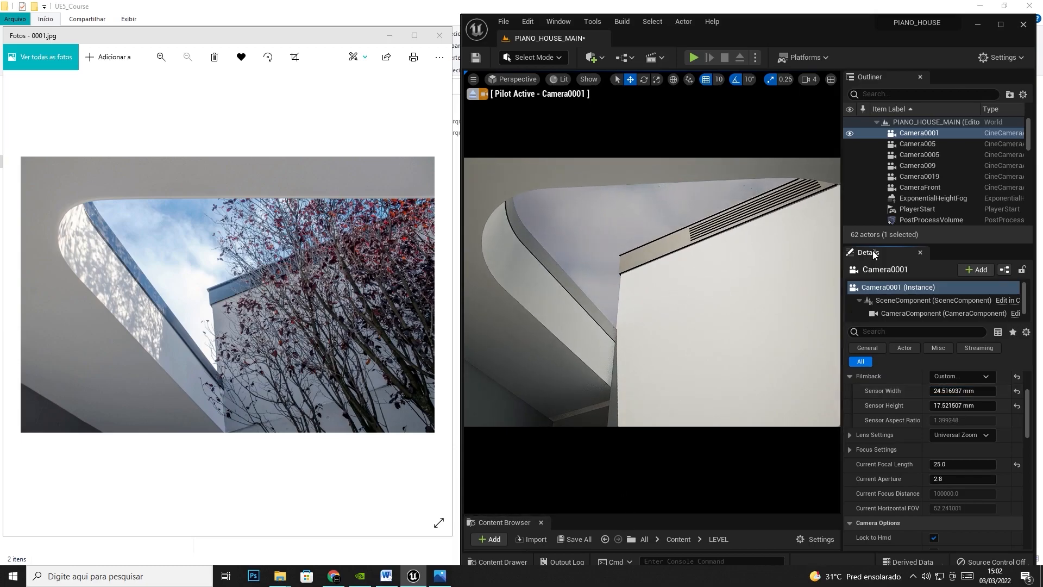
left_click_drag(841, 242, 868, 243)
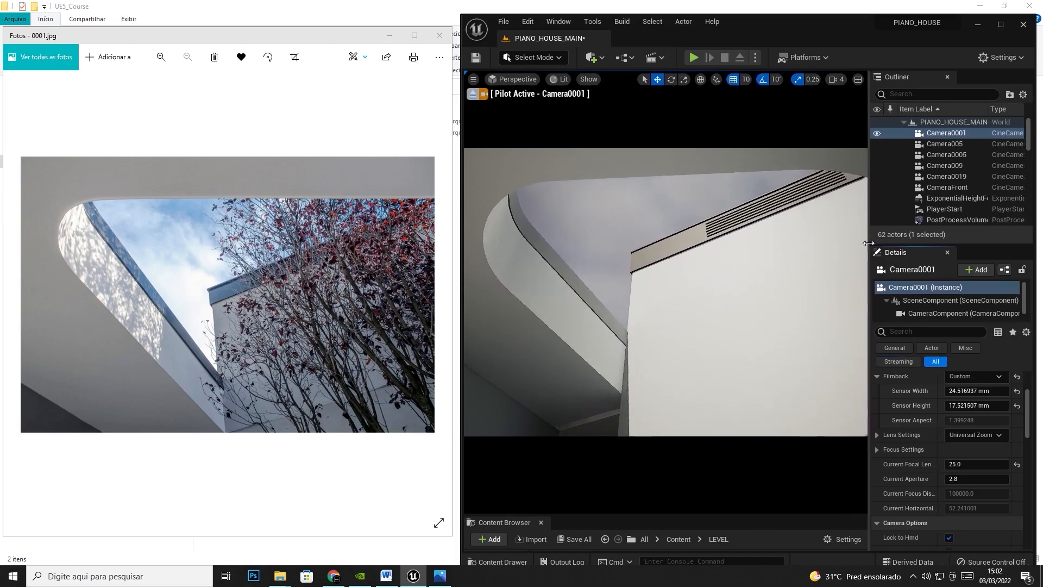
middle_click_drag(721, 253, 714, 253)
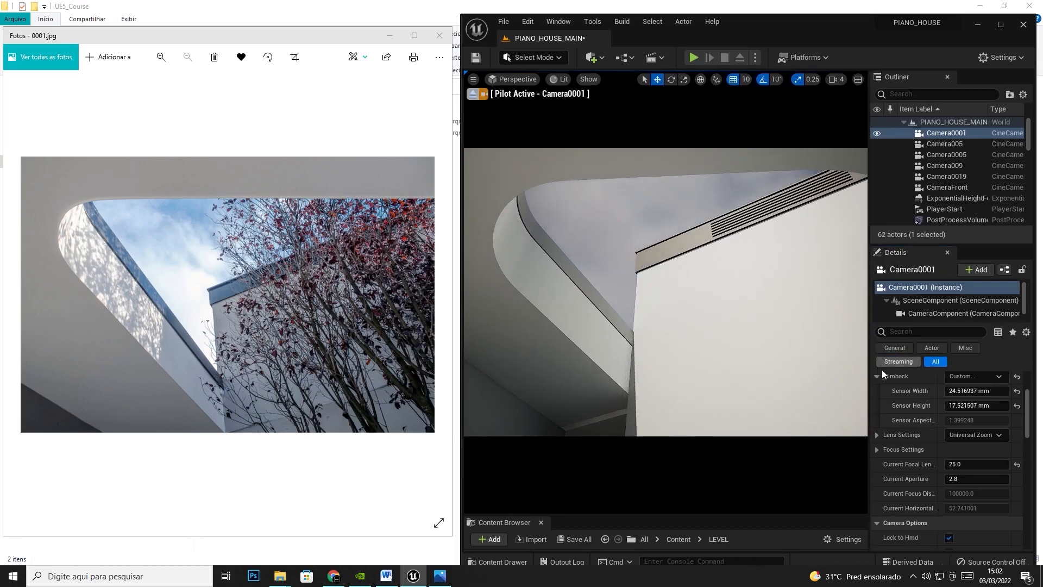
Step: Set Camera0001's focal length to 20 and move the camera closer to the roof opening
type("20")
key("Return")
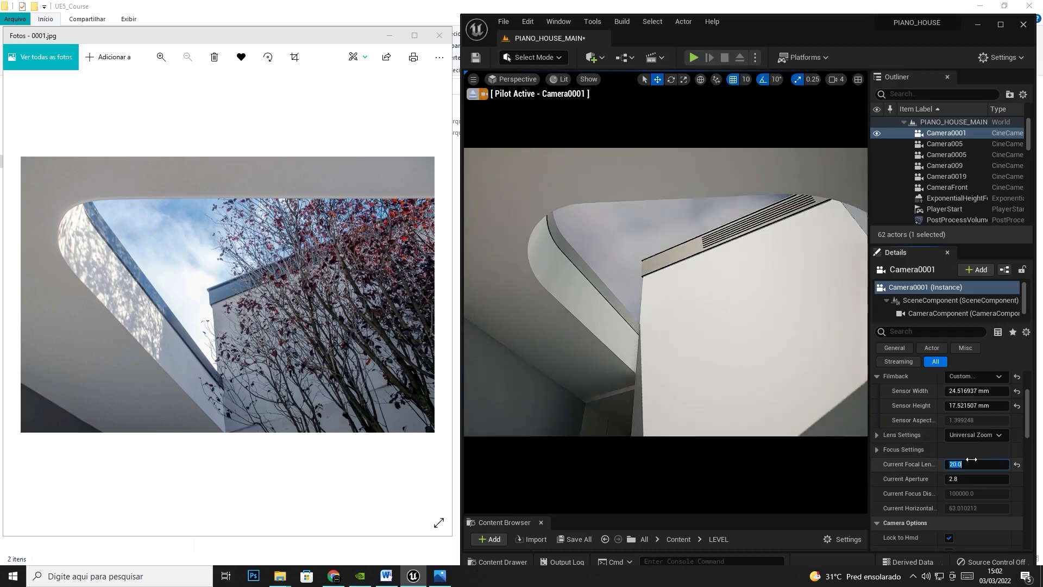
mouse_move(760, 337)
right_mouse_down()
mouse_move(775, 345)
mouse_move(755, 334)
right_mouse_up()
key("w")
key("a")
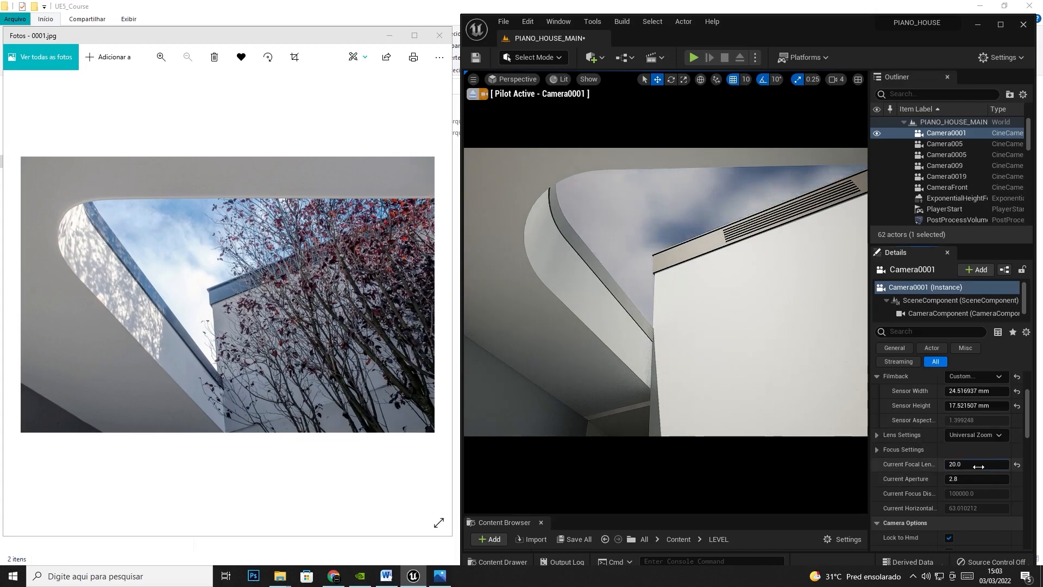
Step: Try a focal length of 16 on Camera0001 and re-aim it at the roof opening
key("Return")
right_click_drag(775, 250, 775, 212)
mouse_move(796, 338)
right_mouse_down()
mouse_move(796, 371)
mouse_move(797, 324)
mouse_move(806, 346)
right_mouse_up()
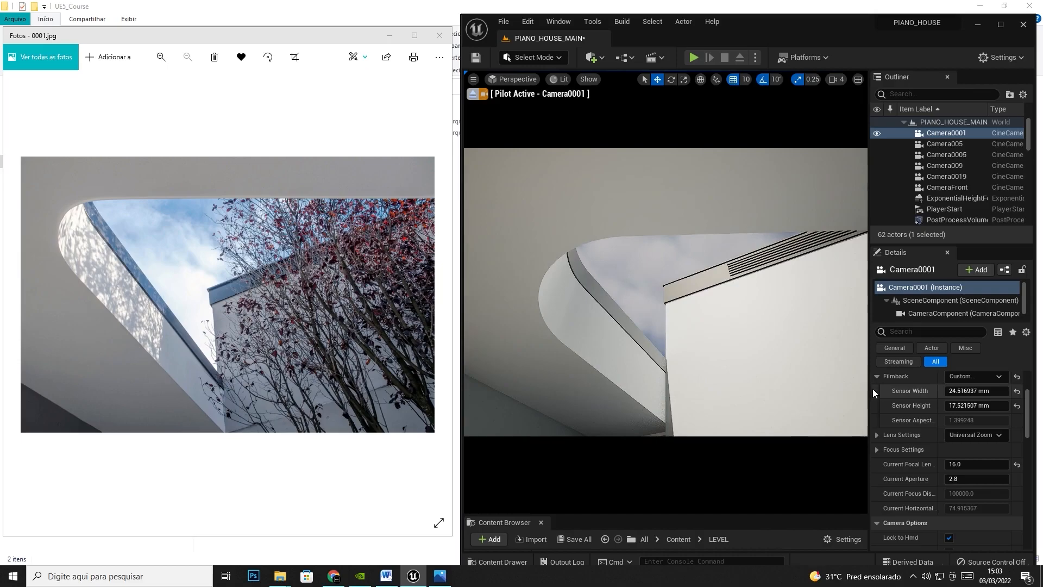
Step: Undo the last piloted movements of Camera0001
key("ctrl+z")
key("ctrl+z")
key("ctrl+z")
key("ctrl+z")
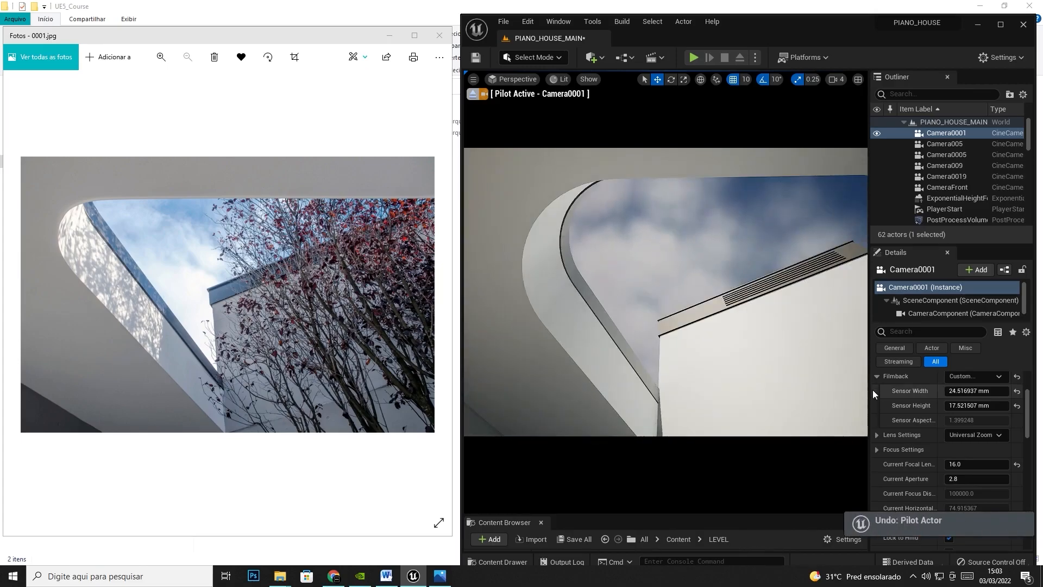
key("ctrl+z")
key("ctrl+z")
key("ctrl+z")
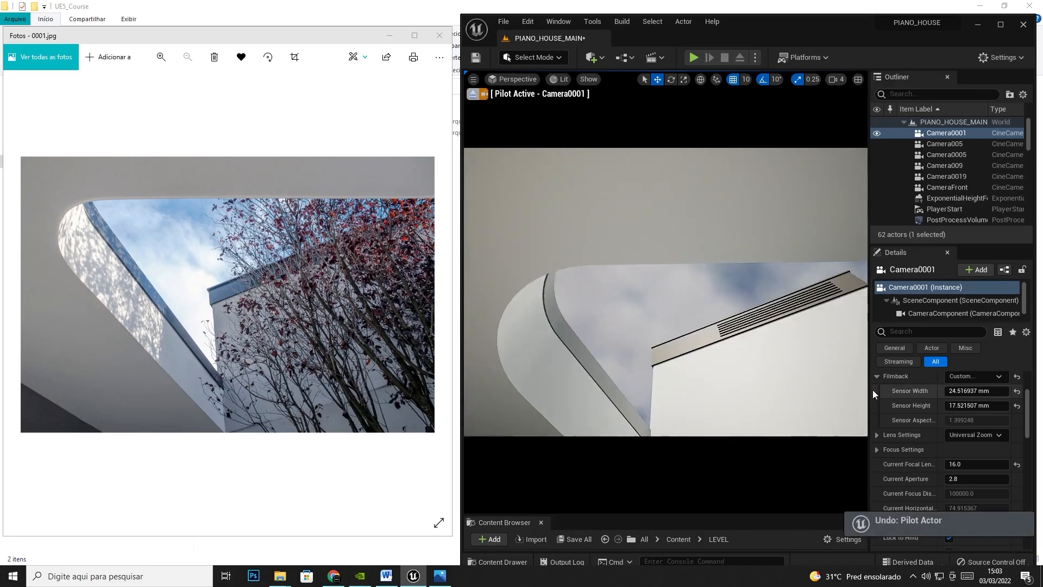
key("ctrl+z")
key("ctrl+z")
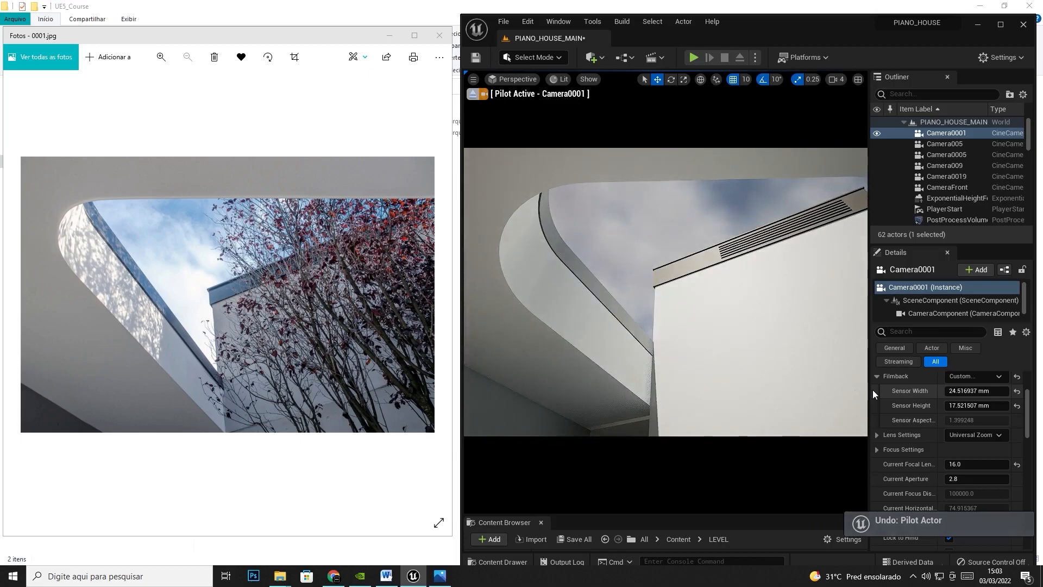
Step: Adjust Camera0001's position and tilt toward the roof opening and set its focal length back to 20
mouse_move(838, 346)
middle_mouse_down()
mouse_move(846, 314)
mouse_move(840, 344)
middle_mouse_up()
right_click_drag(839, 345, 838, 314)
mouse_move(839, 345)
middle_mouse_down()
mouse_move(837, 361)
mouse_move(836, 346)
middle_mouse_up()
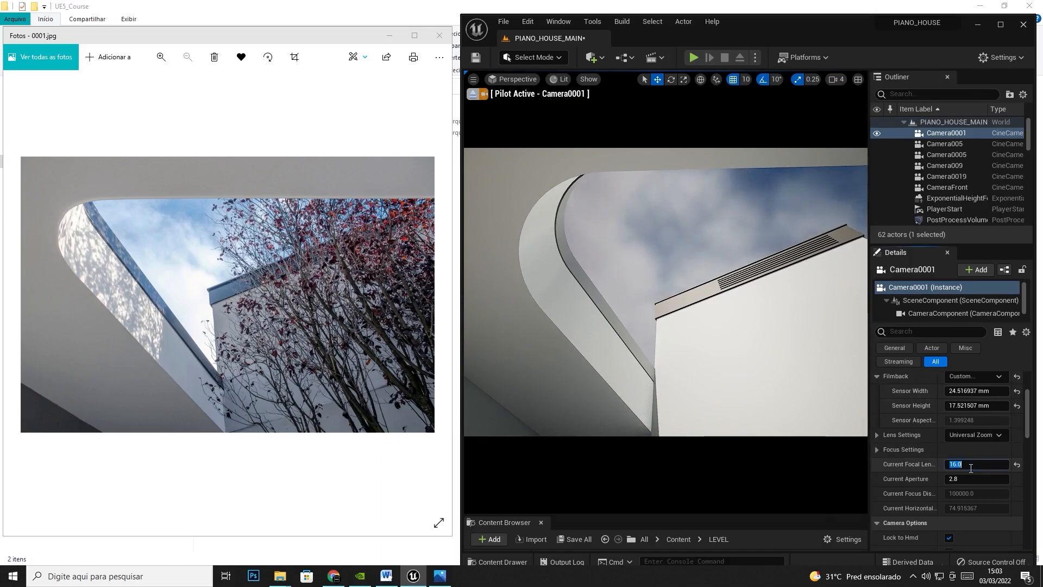
type("20")
key("Return")
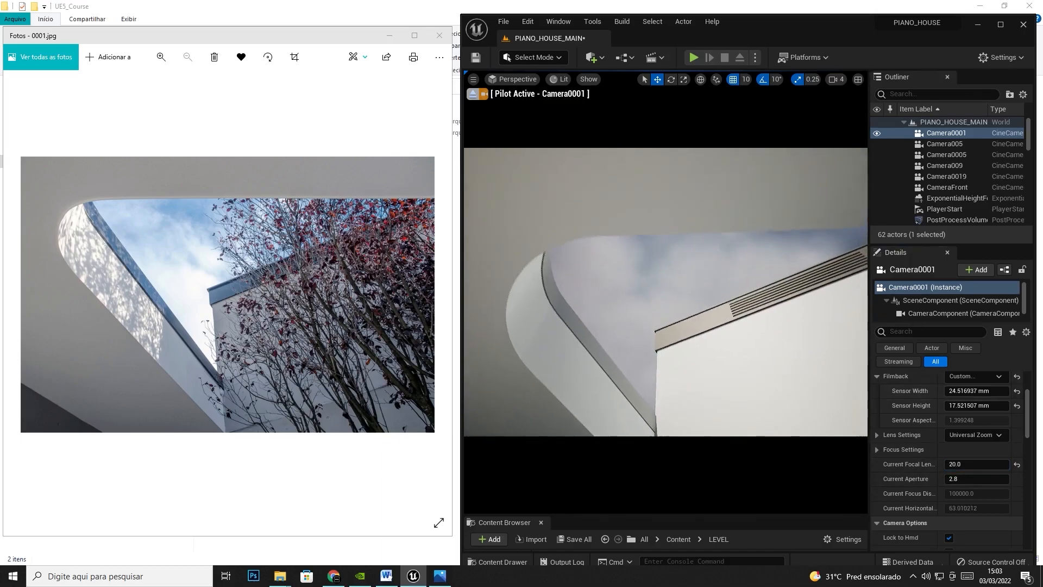
Step: Fine-tune Camera0001's height, sideways position and angle to align the opening's edge and the wall's gutter with 0001.jpg
mouse_move(663, 265)
middle_mouse_down()
mouse_move(664, 283)
mouse_move(673, 258)
middle_mouse_up()
left_click_drag(674, 258, 675, 239)
middle_click_drag(675, 239, 676, 222)
left_click_drag(675, 222, 675, 238)
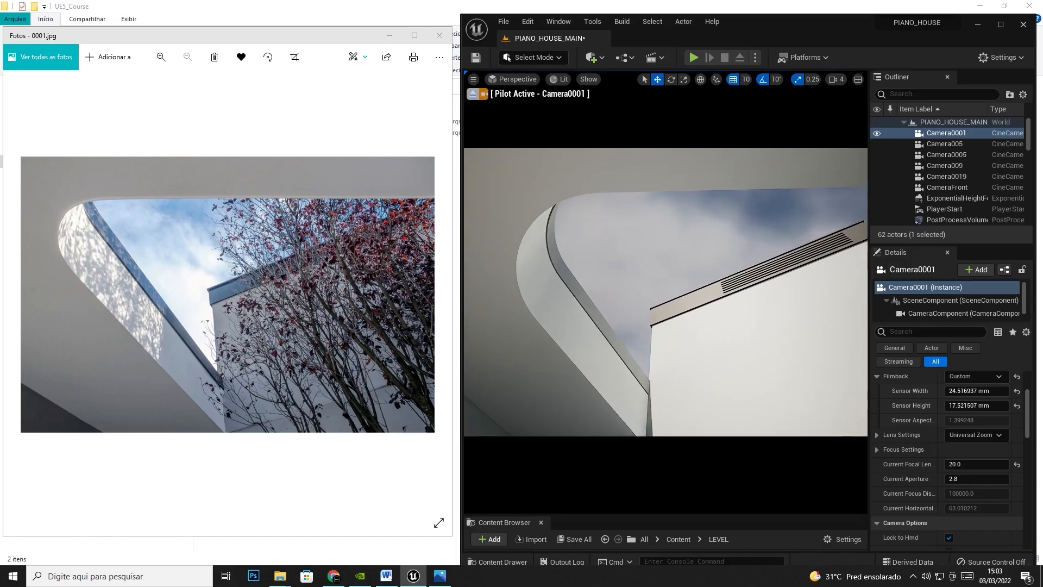
left_click(726, 293)
middle_click_drag(715, 258, 714, 276)
right_click_drag(715, 276, 706, 275)
middle_click_drag(706, 275, 703, 266)
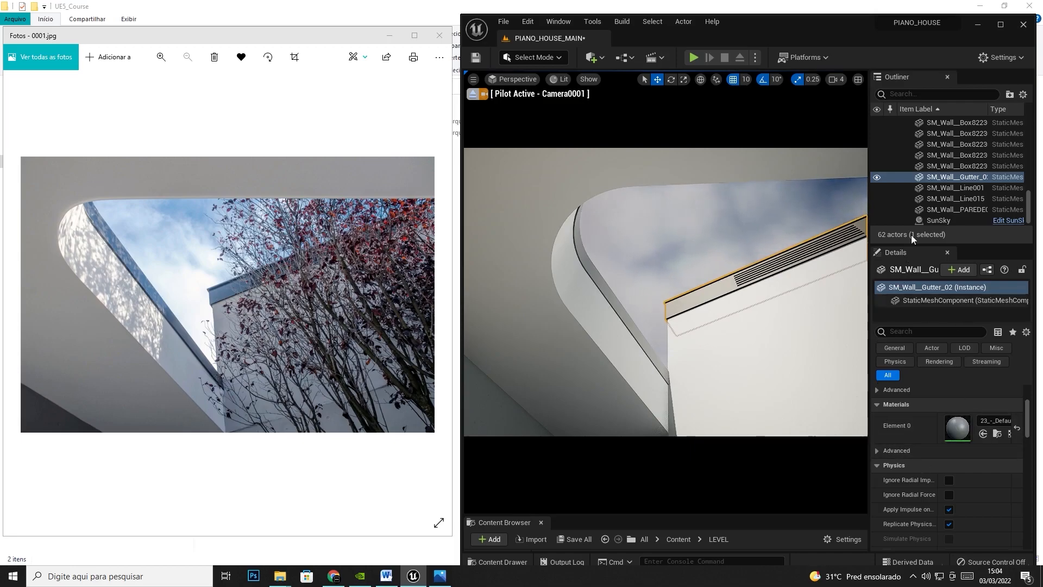
Step: Reselect Camera0001 in the Outliner and set its sensor width to 25.540226 mm
left_click_drag(1029, 208, 1032, 125)
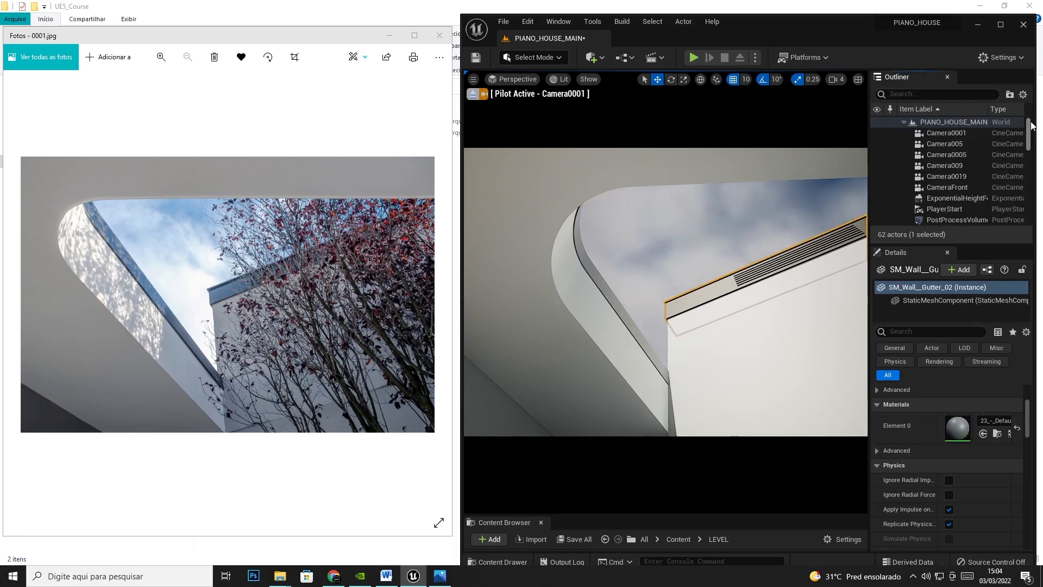
left_click(962, 135)
left_click_drag(999, 392, 1010, 392)
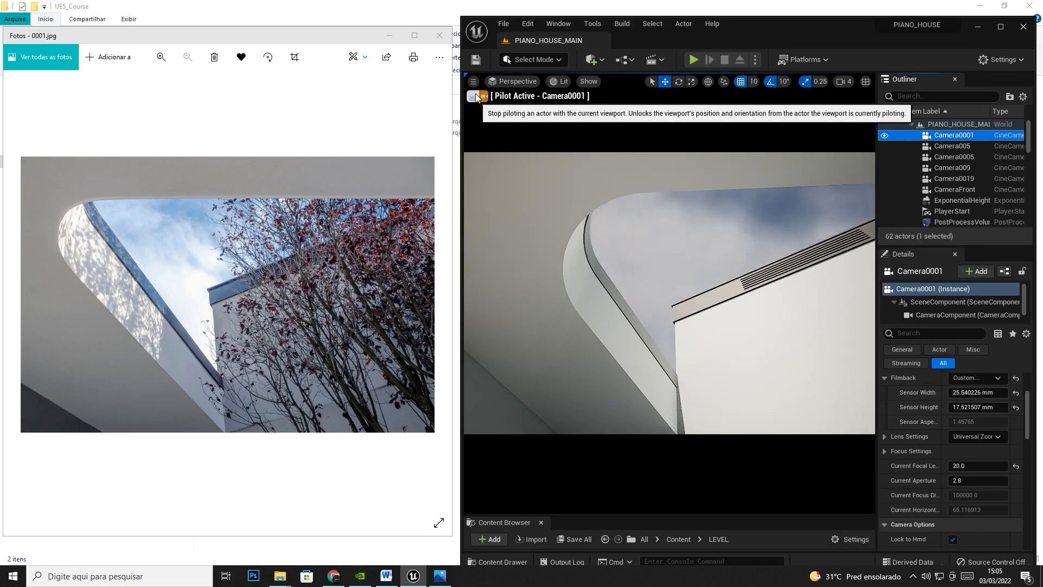
Step: Duplicate Camera0005 in the Outliner
left_click(962, 147)
left_click(960, 158)
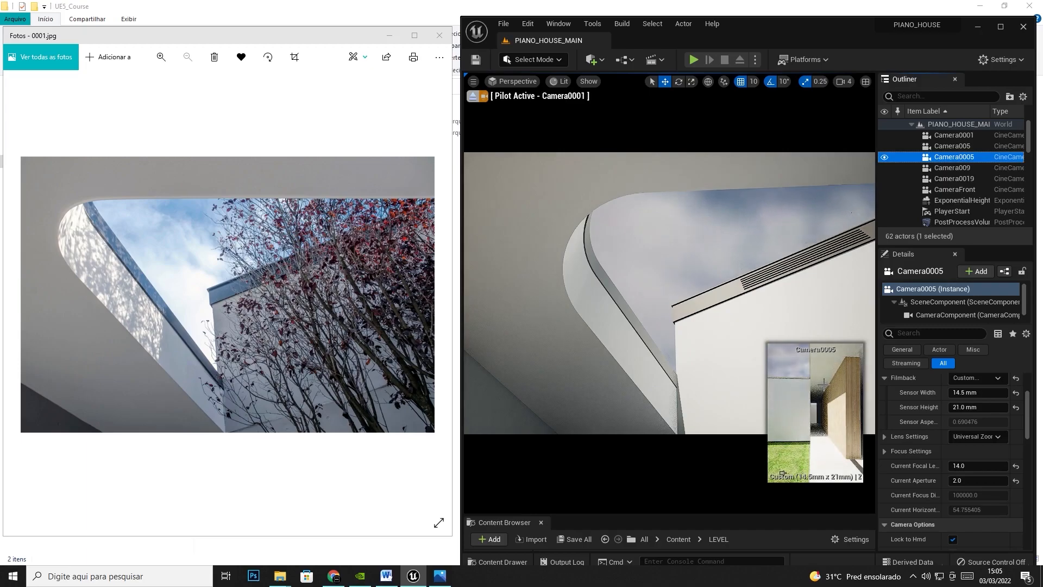
right_click(960, 158)
mouse_move(923, 274)
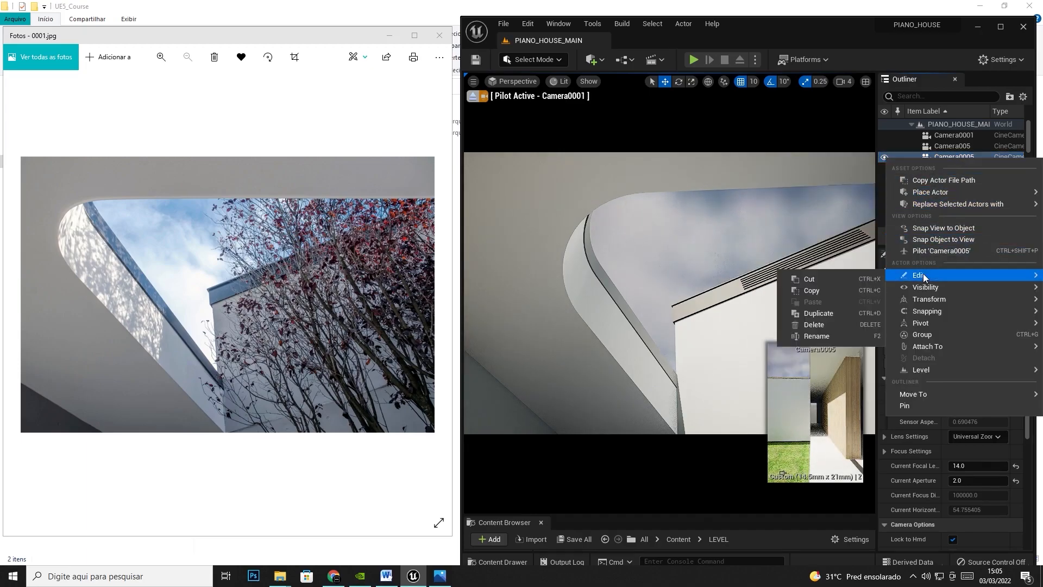
left_click(826, 314)
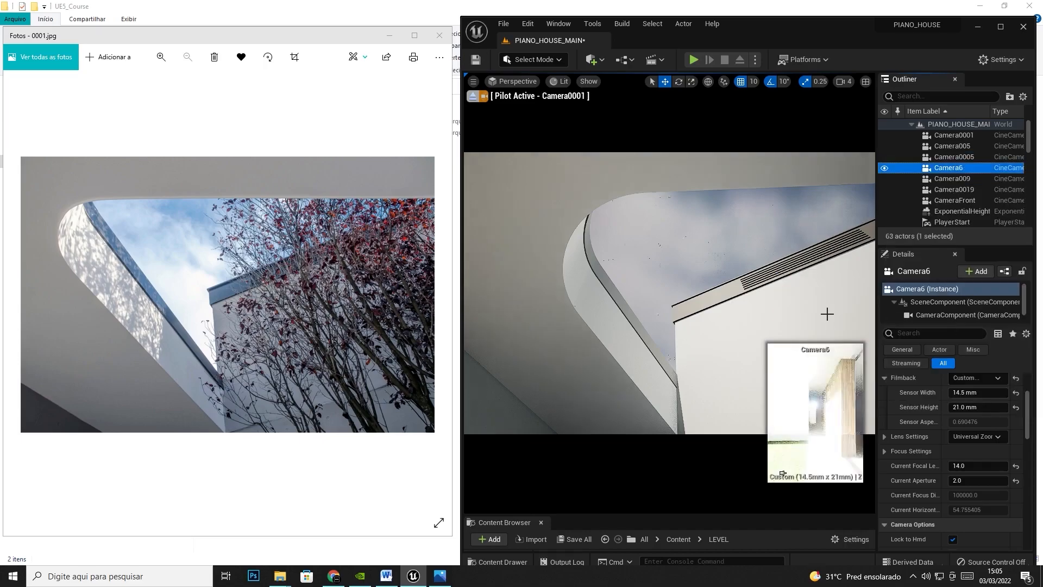
Step: Rename the duplicated camera as CameraTest
left_click(921, 271)
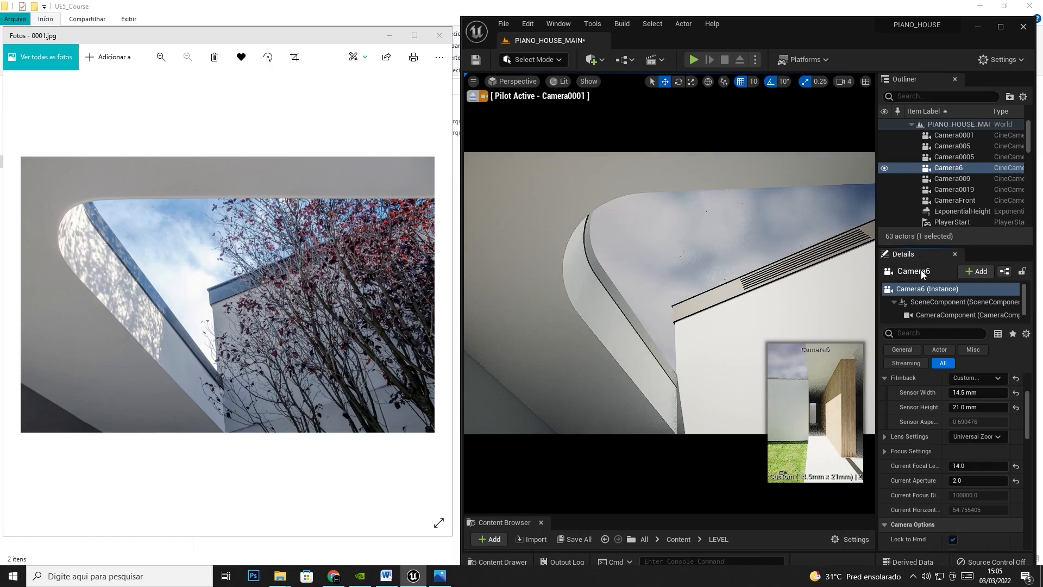
type("C")
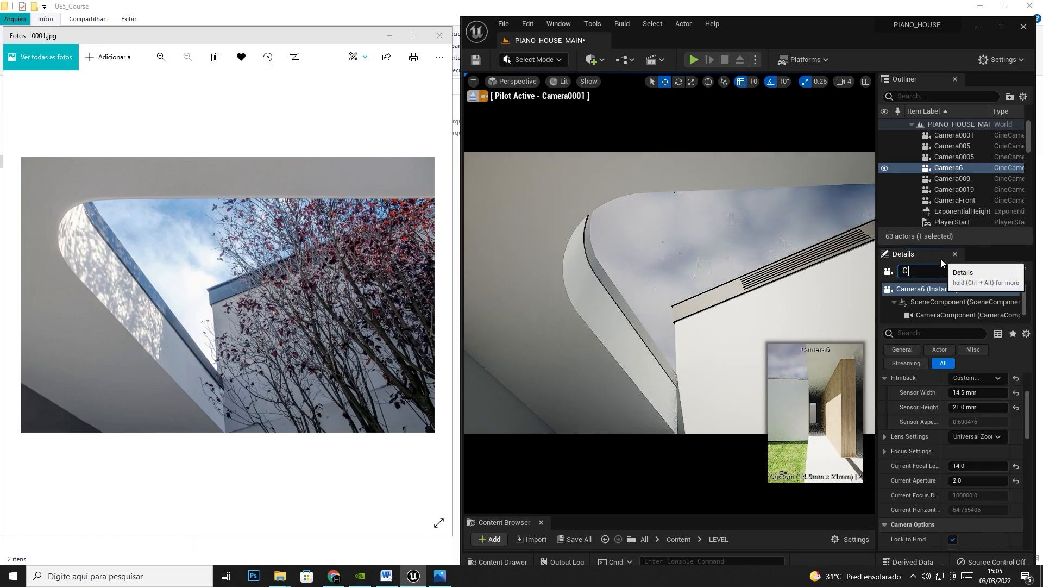
type("amera")
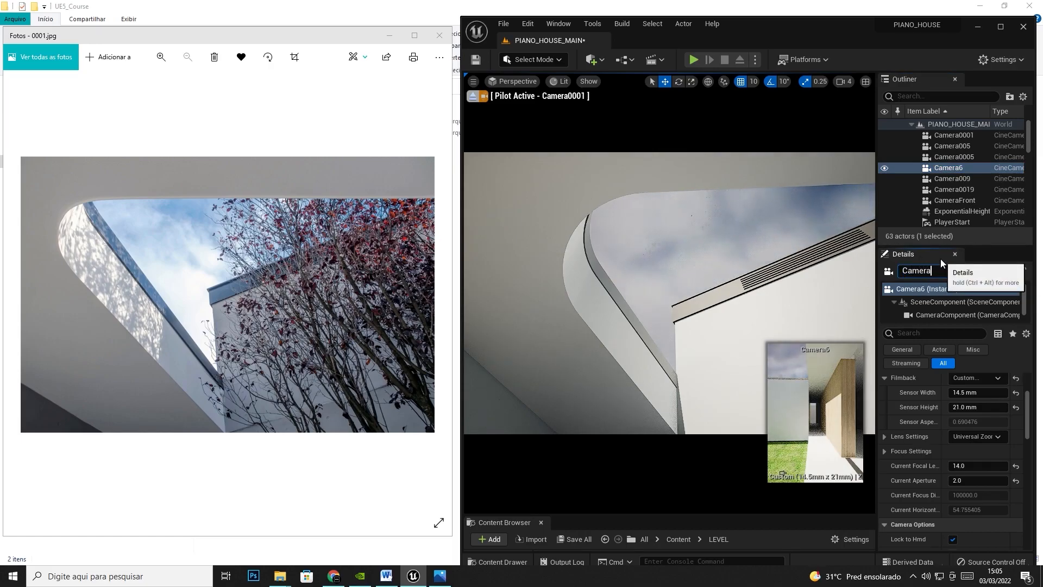
type("Test")
key("Return")
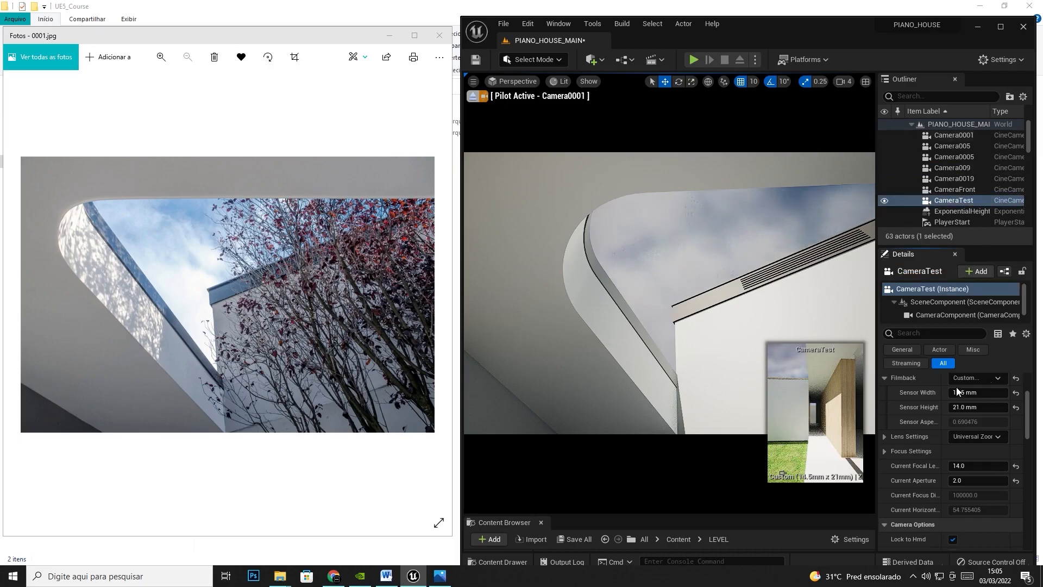
Step: Stop piloting Camera0001, maximize the editor with a wider viewport, and view the scene through CameraTest
left_click(473, 97)
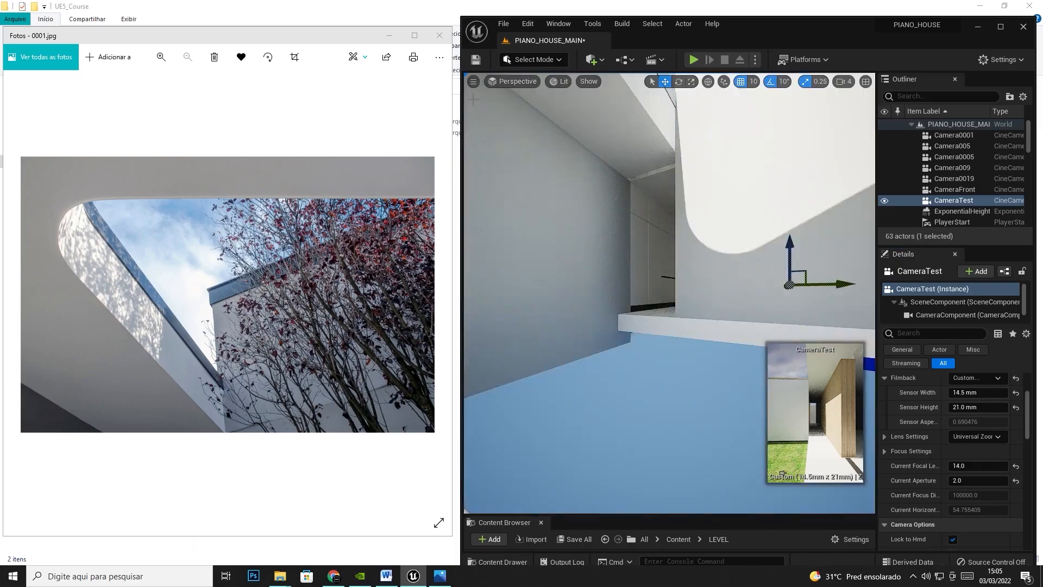
left_click(1000, 27)
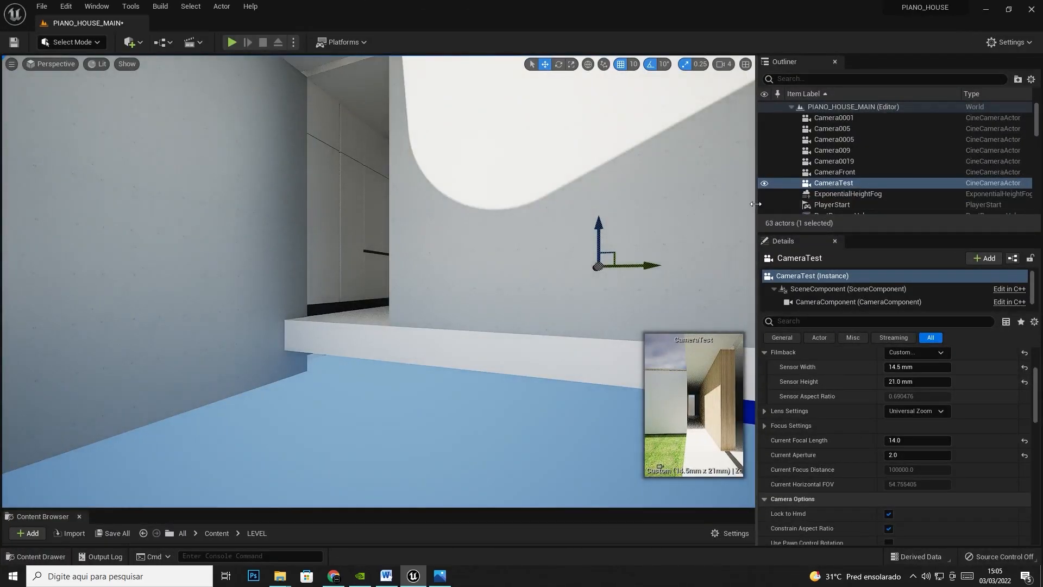
left_click_drag(798, 204, 897, 204)
left_click(53, 64)
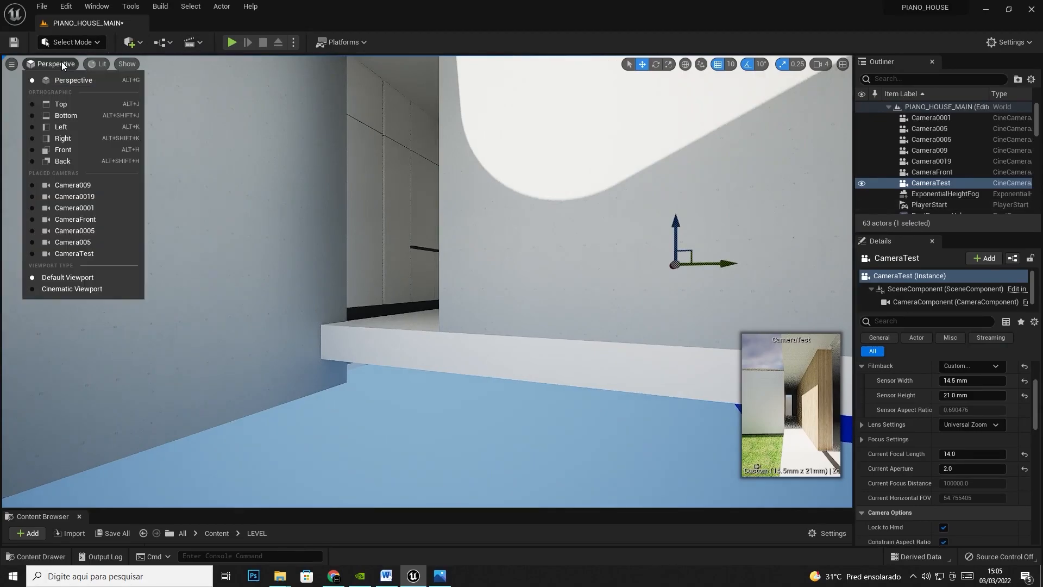
left_click(74, 253)
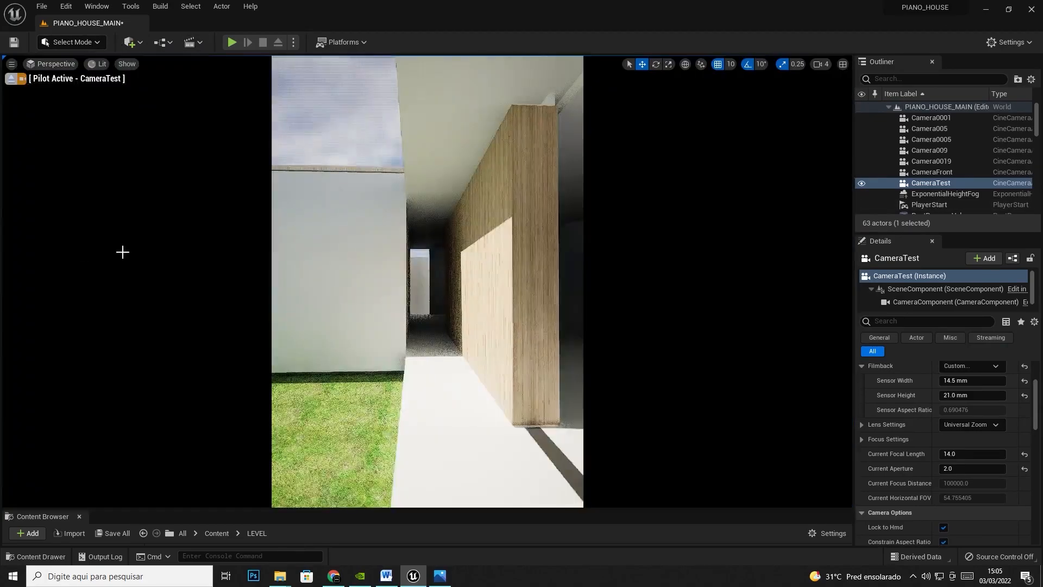
Step: Turn and move CameraTest sideways so it faces the glazed facade with the lawn and pool in view
right_click_drag(499, 254, 248, 248)
key("d")
key("d")
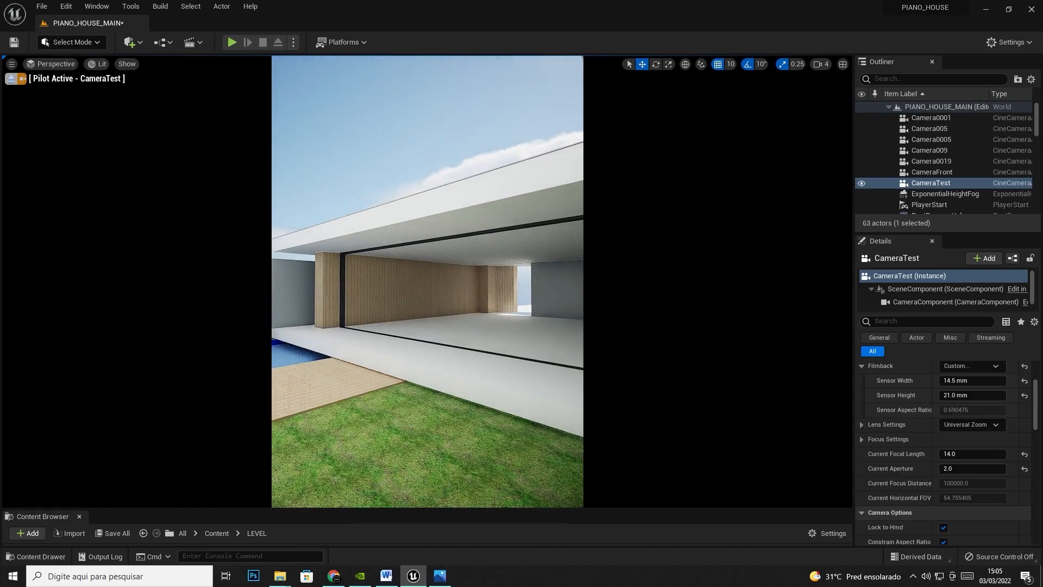
Step: Set CameraTest's sensor width to 23.510757 mm and its current focal length to 50
left_click_drag(967, 380, 1016, 381)
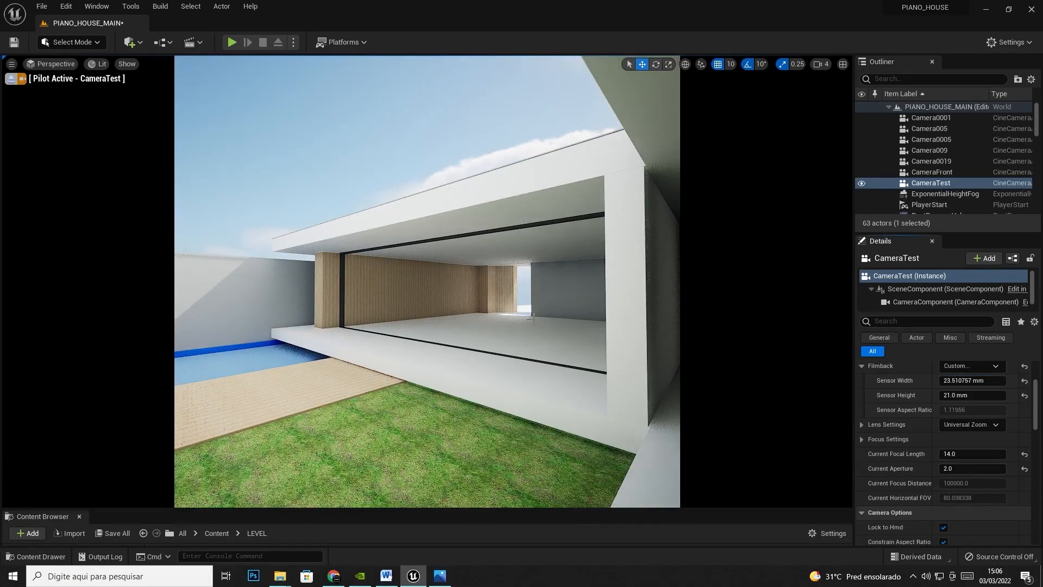
left_click(958, 454)
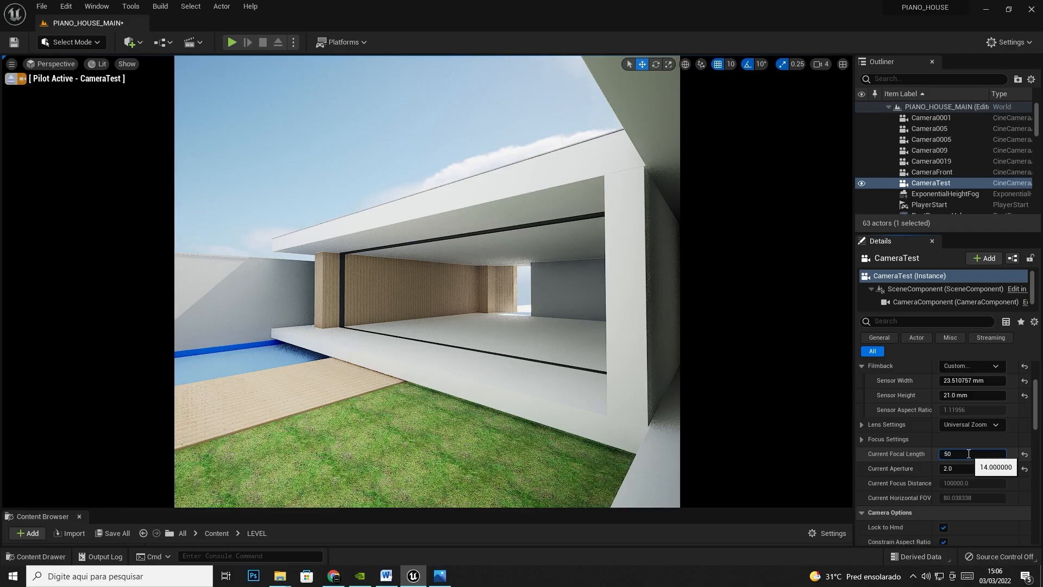
type("50")
key("Return")
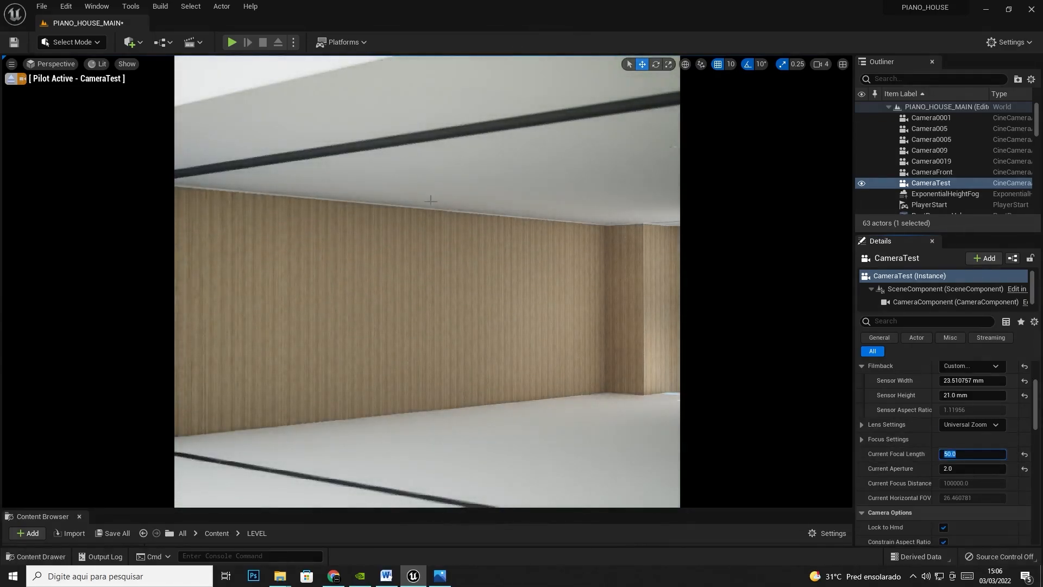
Step: Back CameraTest away from the wood-panelled room until the facade and pool are framed, and set its current focal length to 40
right_click_drag(427, 281, 570, 275)
key("s")
key("w")
key("d")
key("s")
right_click_drag(427, 281, 467, 282)
key("s")
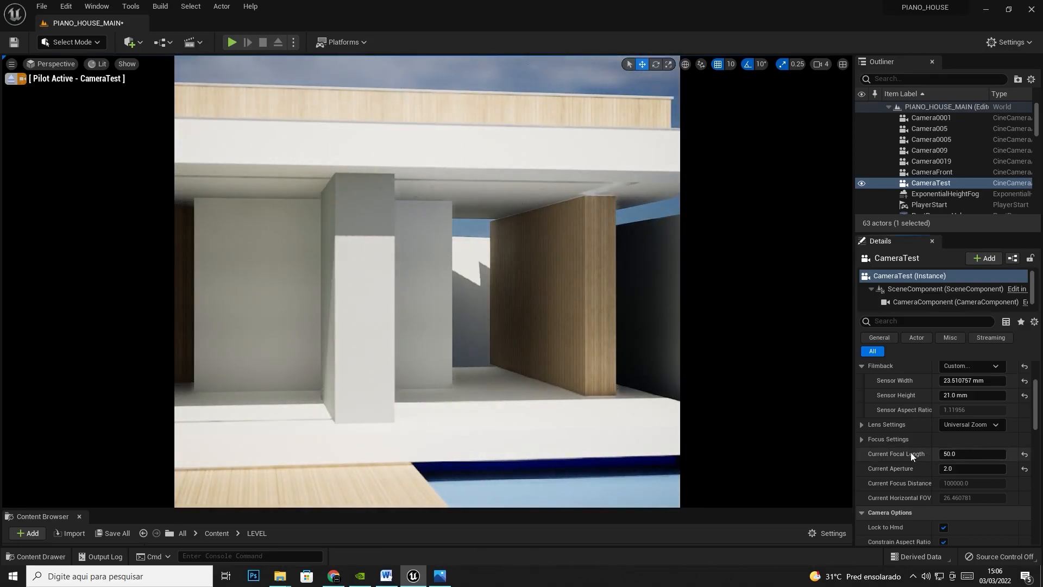
type("40")
key("Return")
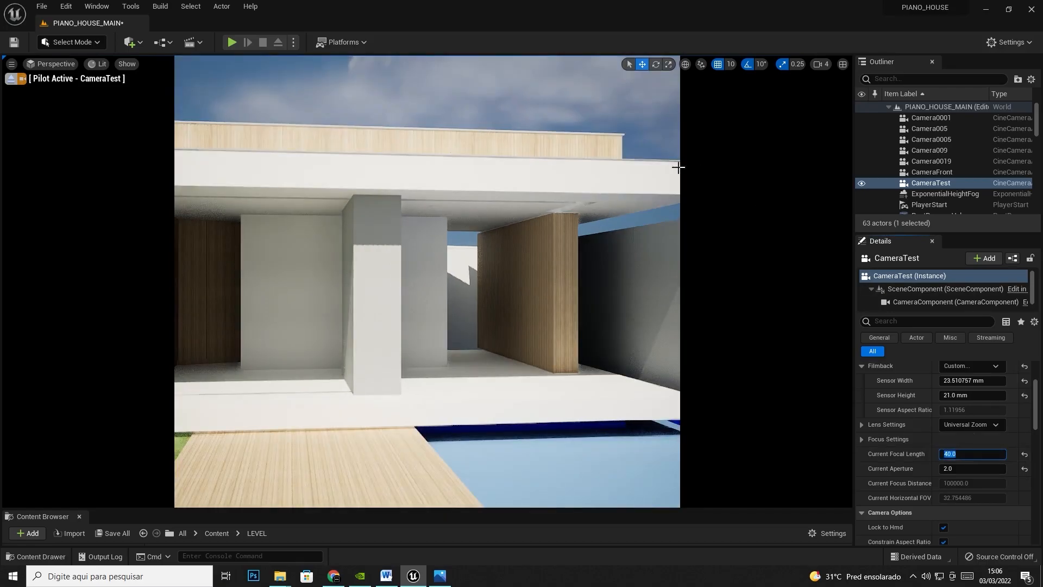
Step: Turn and move CameraTest to look through the glazing into the empty room, facing the blue openings in the back wall
right_click_drag(626, 318, 565, 317)
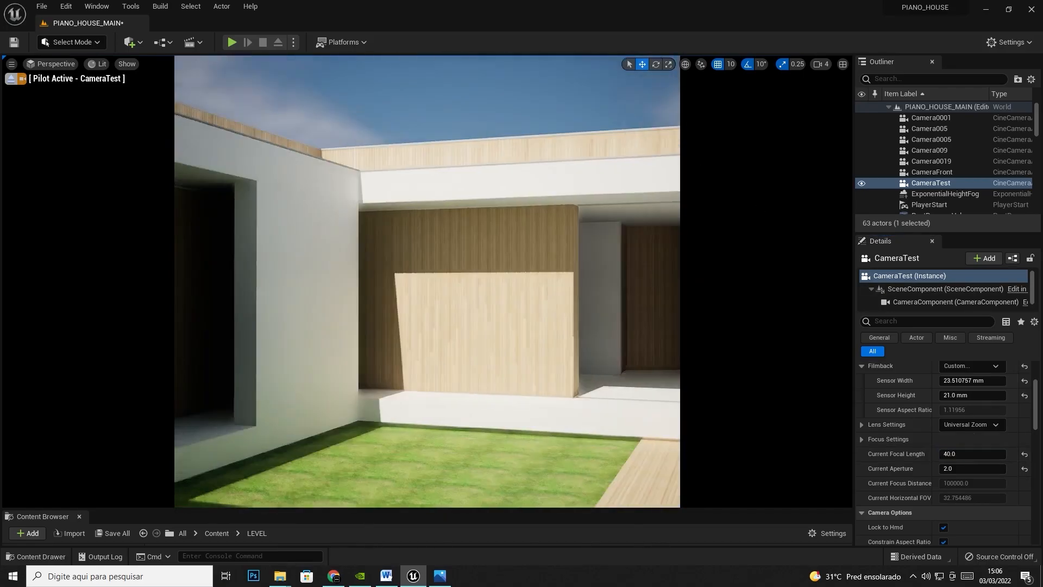
right_click_drag(558, 276, 609, 314)
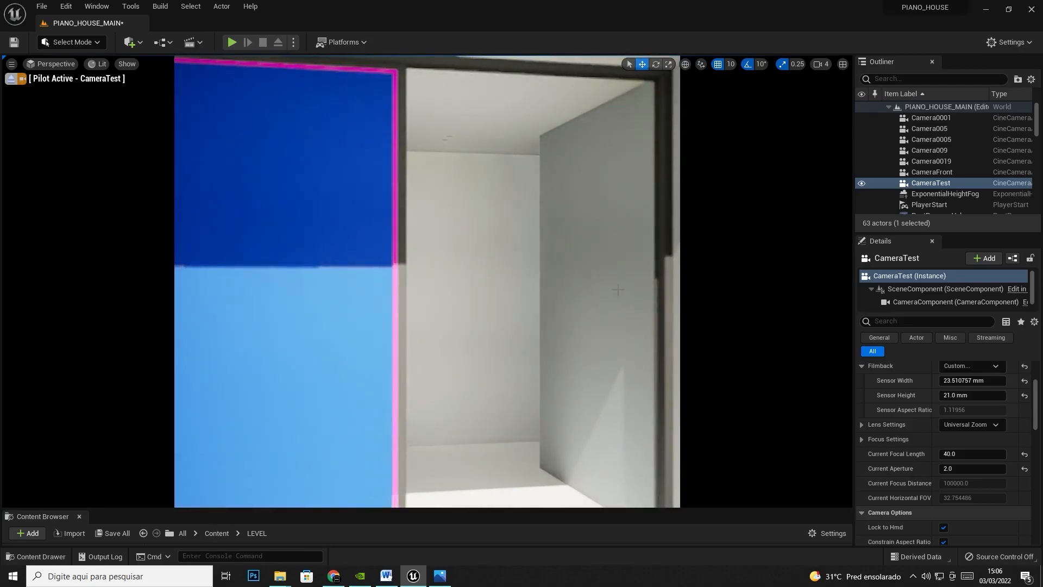
right_click_drag(524, 266, 635, 275)
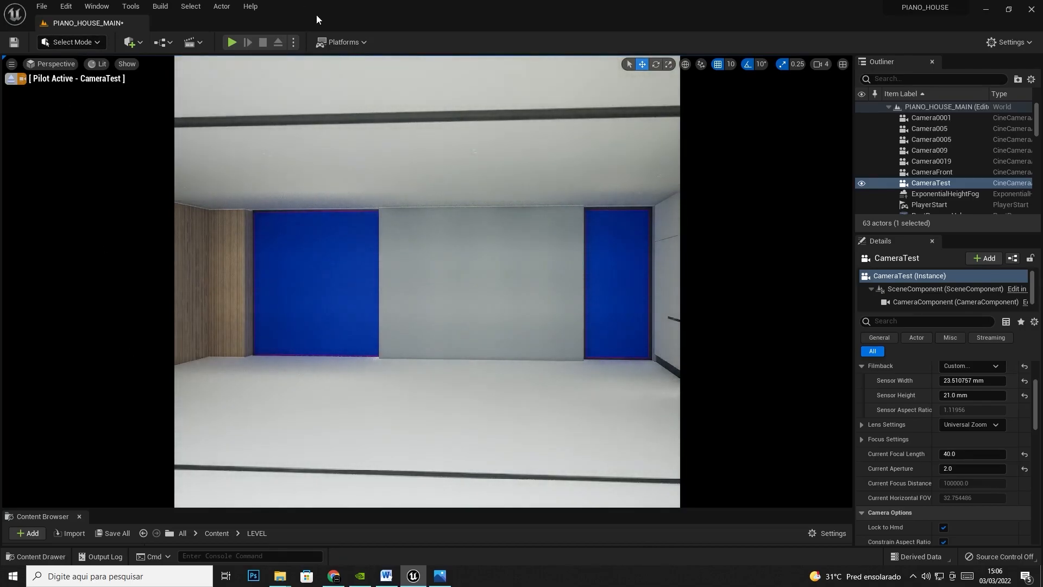
Step: Place the grand piano mesh Furnitures_02_Box8223088 from GEOMETRIES/FURNITUES_02 on the room's floor beside the wood-panelled wall
key("ctrl+space")
double_click(203, 443)
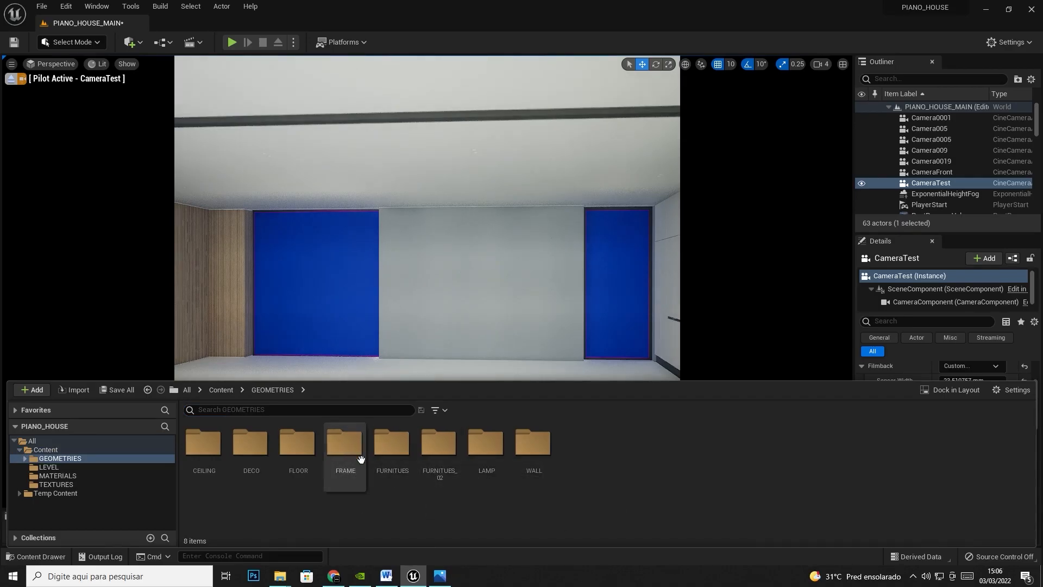
double_click(389, 442)
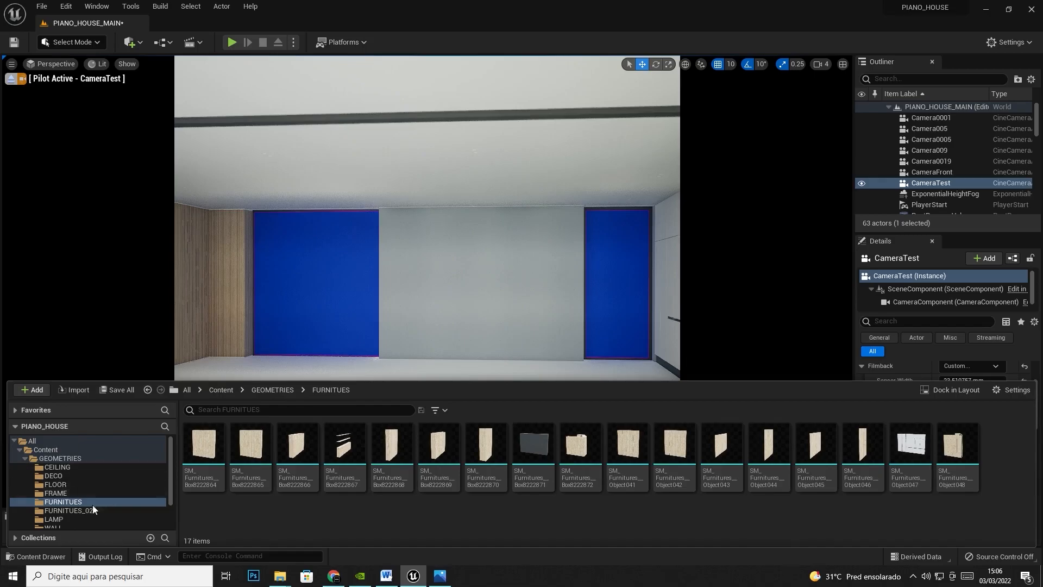
left_click(143, 511)
right_click_drag(451, 254, 408, 262)
key("ctrl+space")
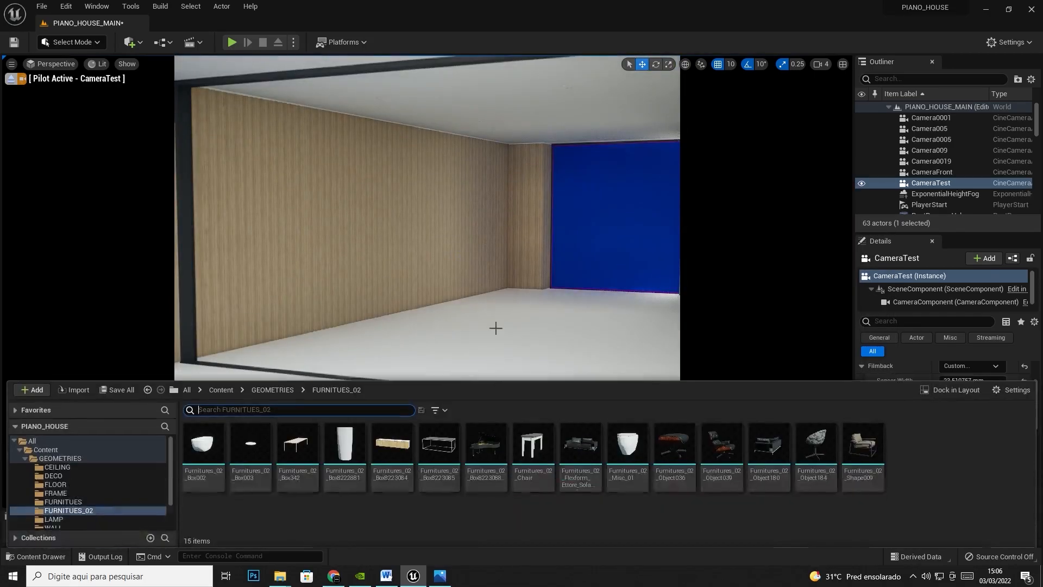
left_click_drag(496, 447, 194, 345)
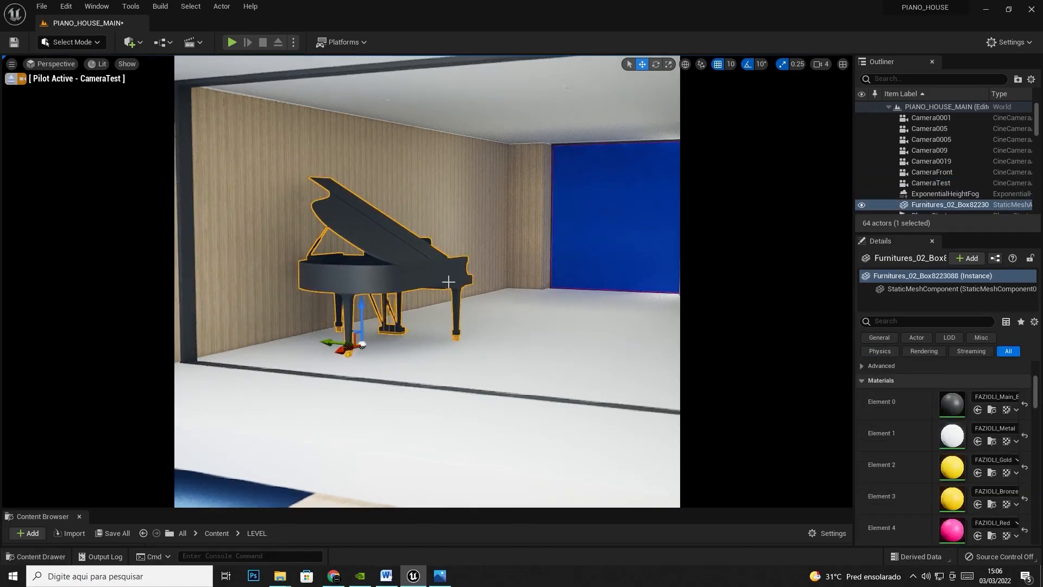
Step: Rotate the grand piano on the floor so its keyboard side turns toward the camera
left_click(658, 65)
left_click_drag(384, 355, 324, 343)
left_click(642, 65)
Step: Fly CameraTest in to a close-up of the piano's keyboard and gold logo
left_click_drag(438, 304, 559, 395, "alt")
right_click_drag(637, 302, 678, 262)
middle_click_drag(636, 302, 584, 323)
right_click_drag(584, 323, 585, 310)
key("w")
middle_click_drag(586, 309, 589, 380)
key("w")
right_click_drag(540, 291, 540, 300)
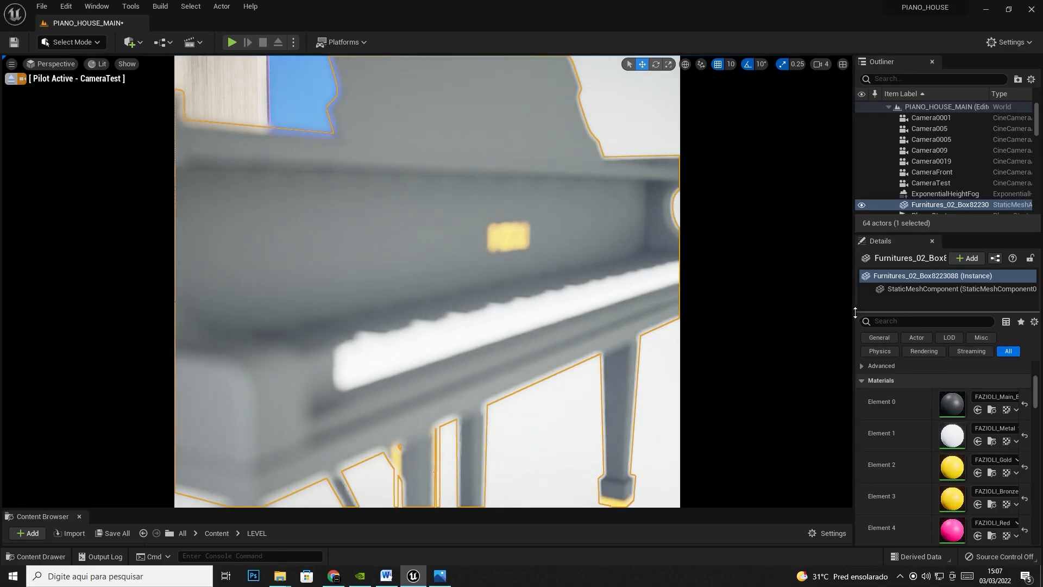
Step: Widen the property area, select CameraTest, and filter its properties by "exposu"
left_click_drag(851, 311, 759, 306)
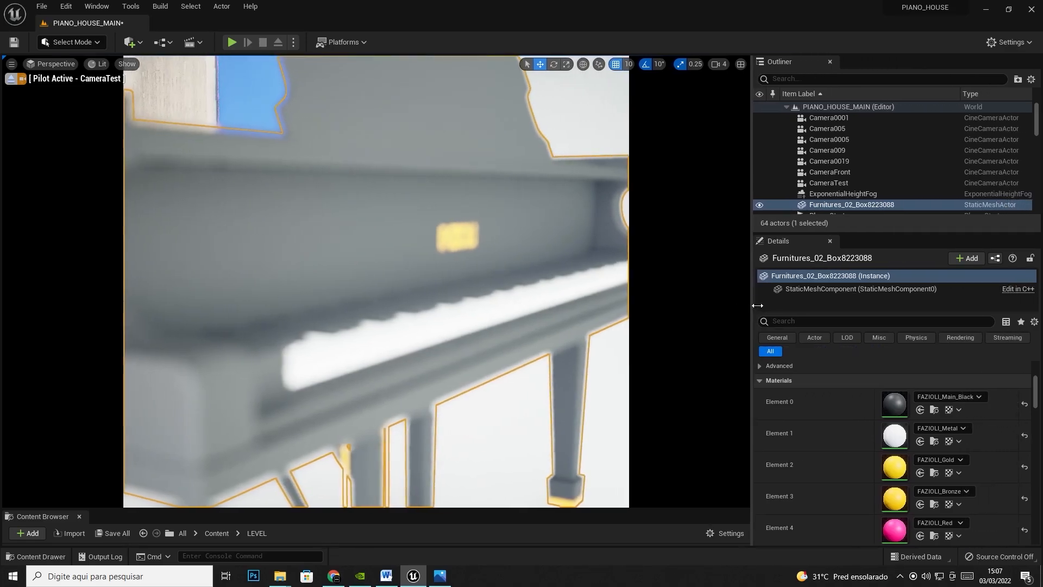
left_click(853, 183)
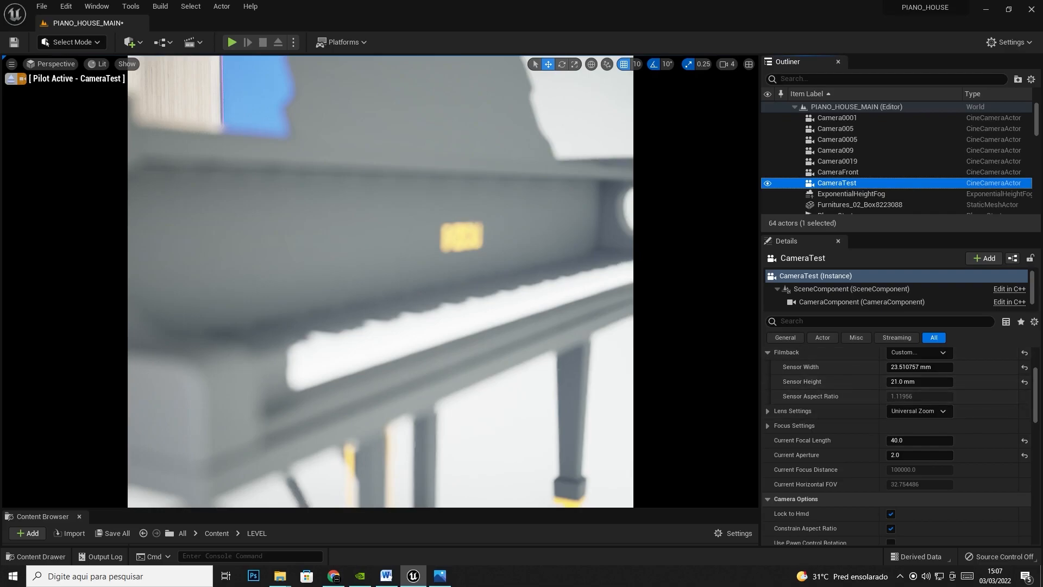
left_click_drag(1038, 378, 1035, 415)
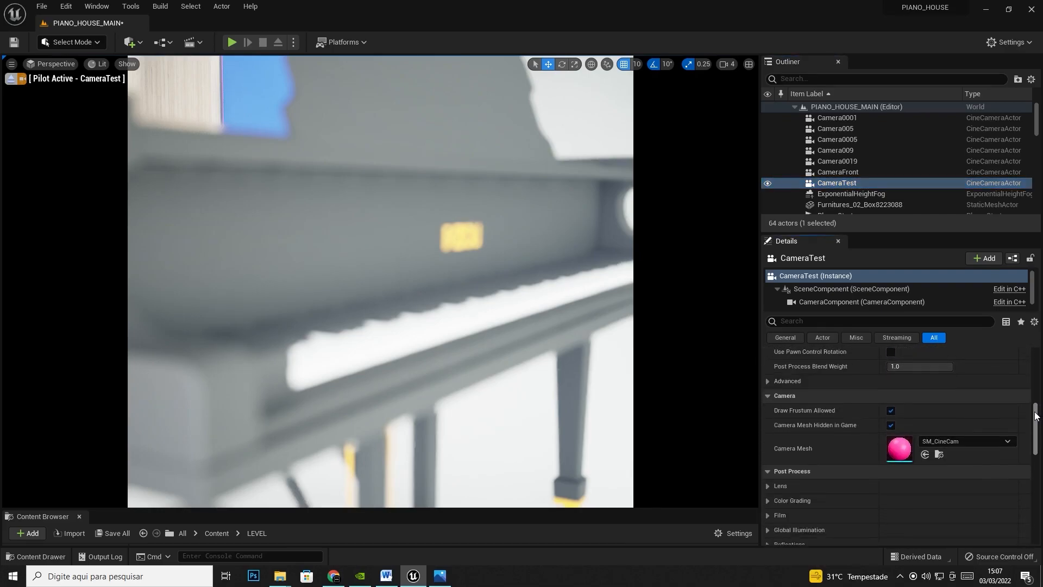
left_click(768, 461)
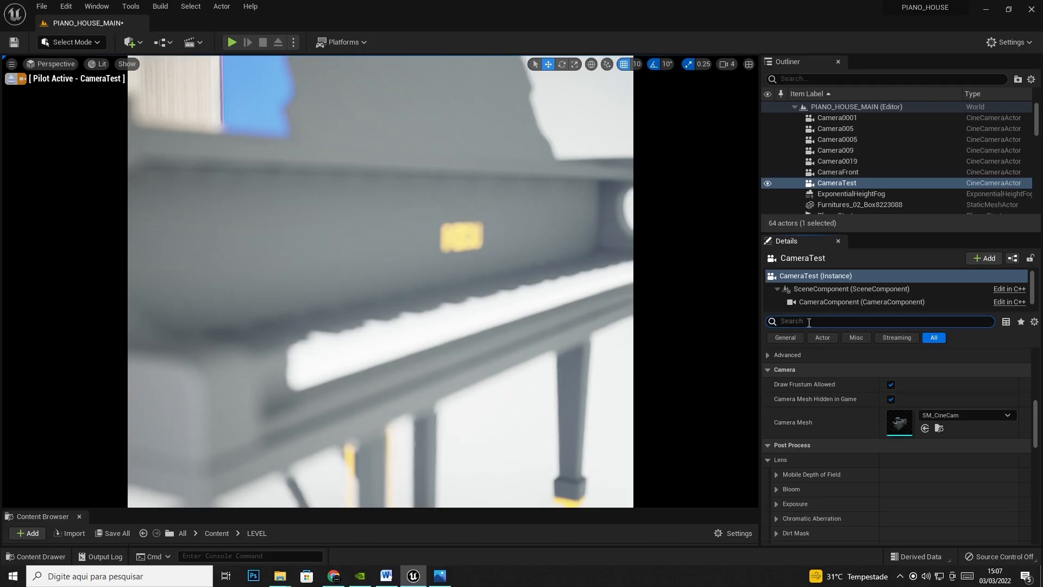
type("exposu")
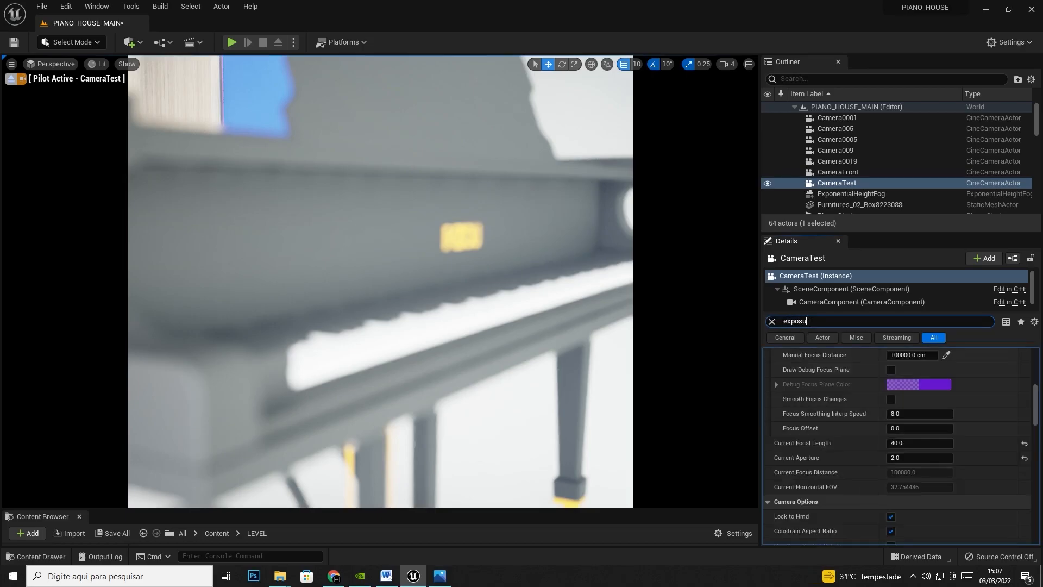
scroll(844, 473, "up", 5)
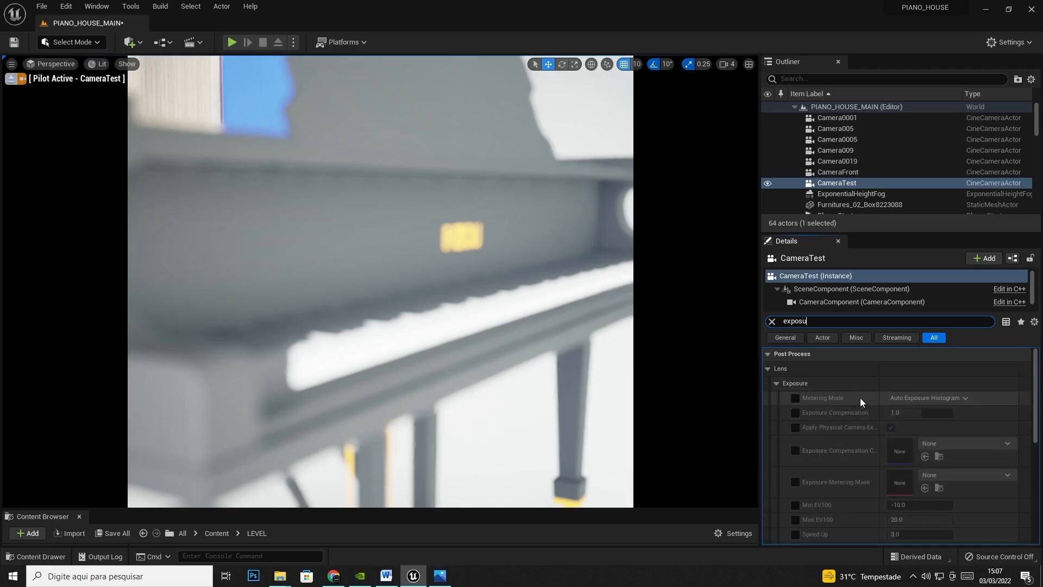
Step: Enable CameraTest's Metering Mode override and set it to Manual
left_click(795, 399)
left_click(927, 398)
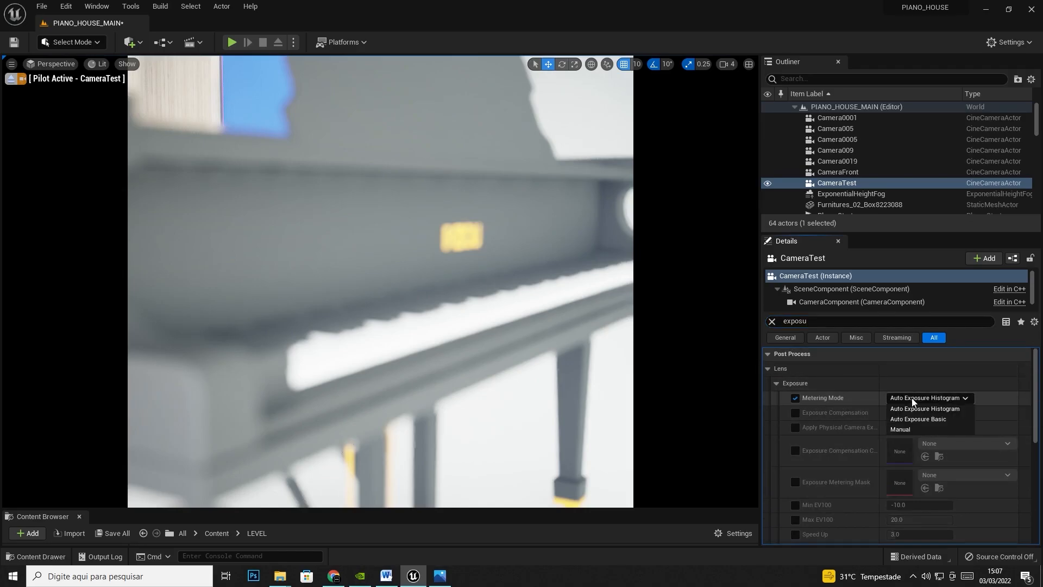
left_click(910, 430)
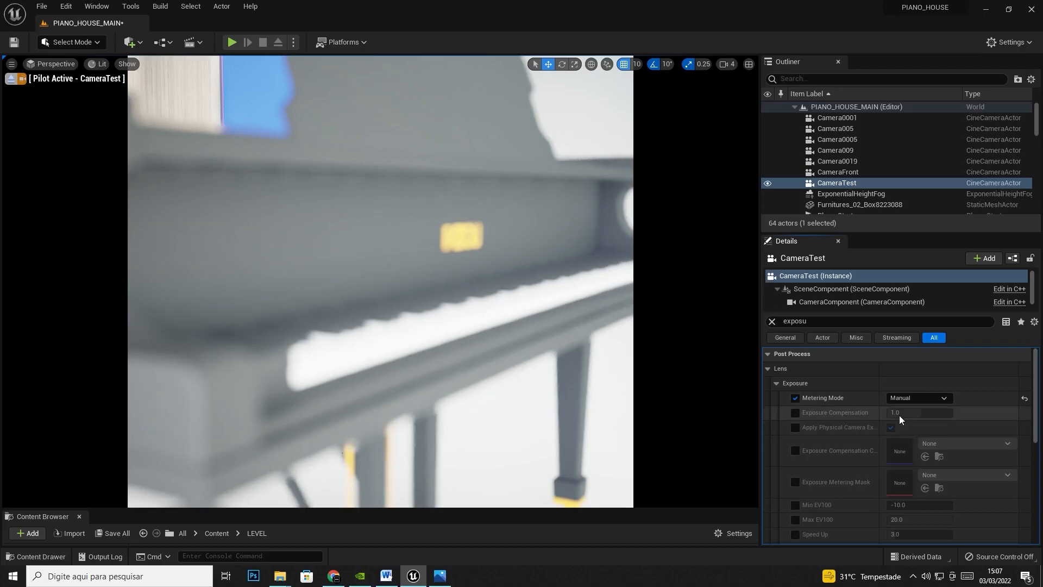
Step: Enable CameraTest's Exposure Compensation, Min EV100 and Max EV100, with compensation at about -2.6 and both EV100 limits at 1.0
left_click(794, 412)
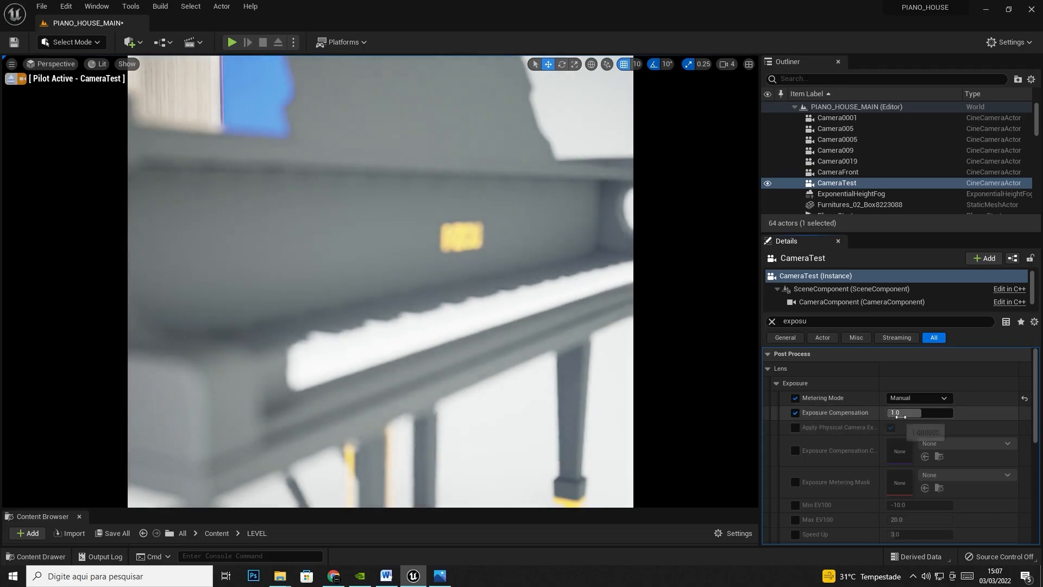
scroll(814, 473, "down", 1)
left_click(795, 488)
left_click(796, 502)
left_click(903, 488)
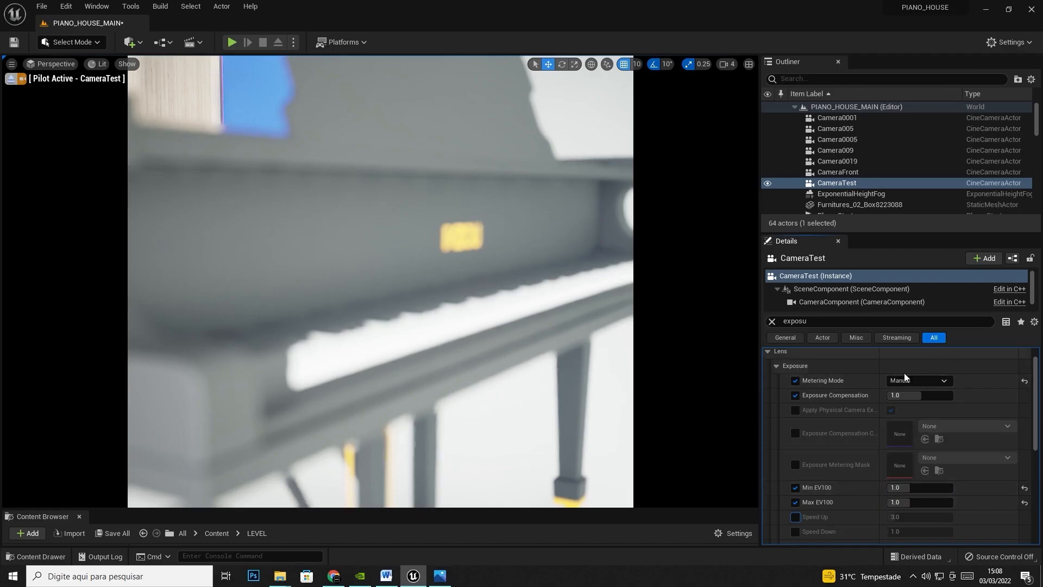
mouse_move(924, 402)
left_mouse_down()
mouse_move(948, 402)
mouse_move(915, 395)
left_mouse_up()
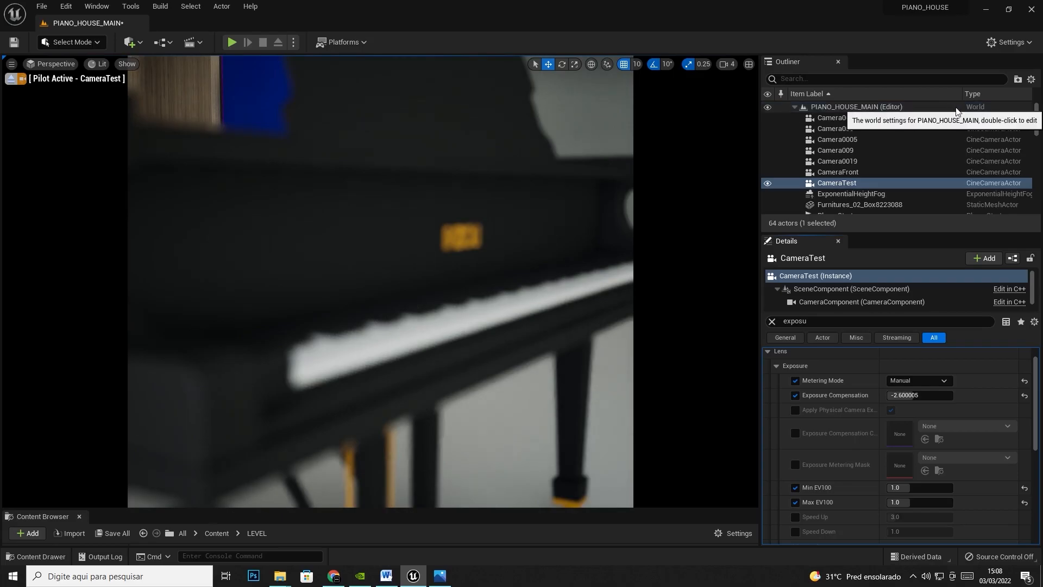
Step: Compare the exposure with the free perspective view of the piano, and return to the view through CameraTest
left_click(20, 80)
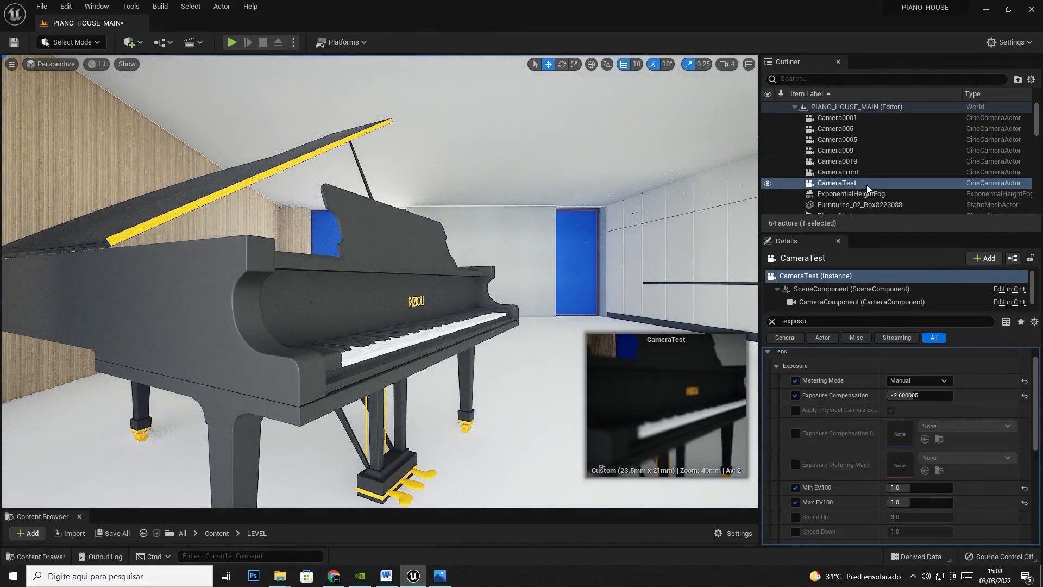
left_click(55, 64)
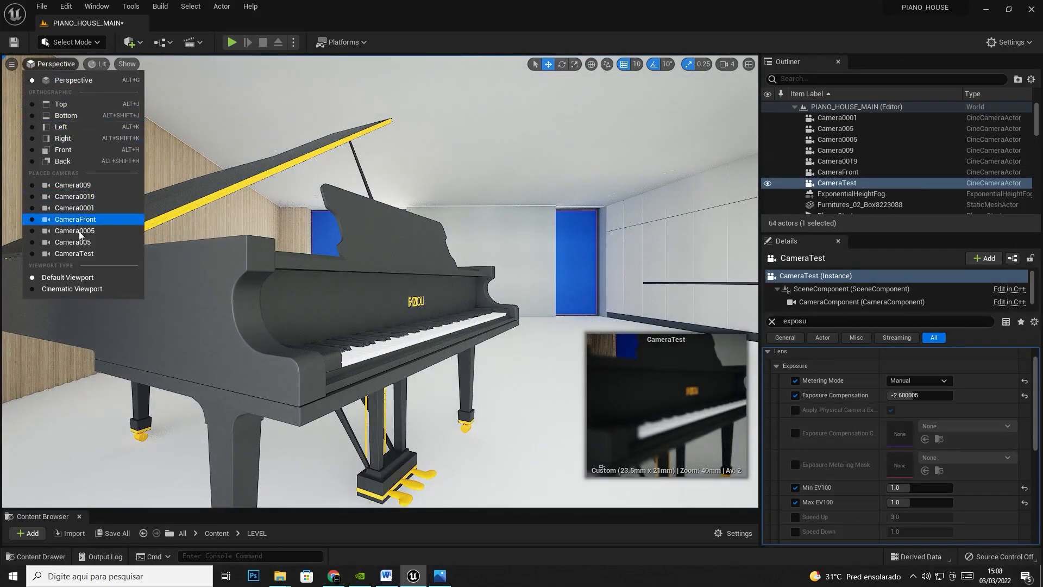
left_click(87, 254)
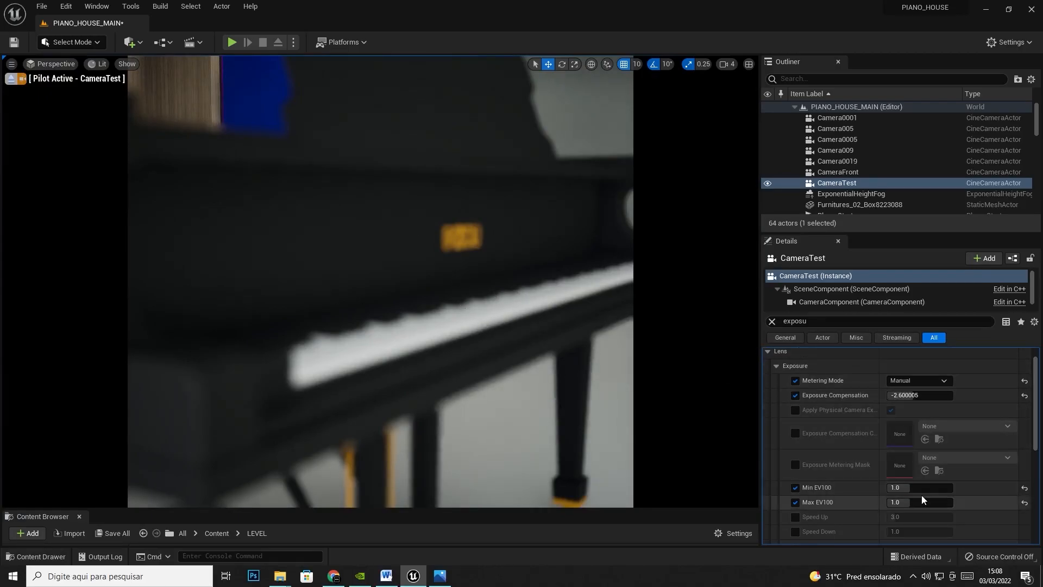
Step: Review CameraTest's exposure settings and clear the property filter
scroll(918, 496, "up", 1)
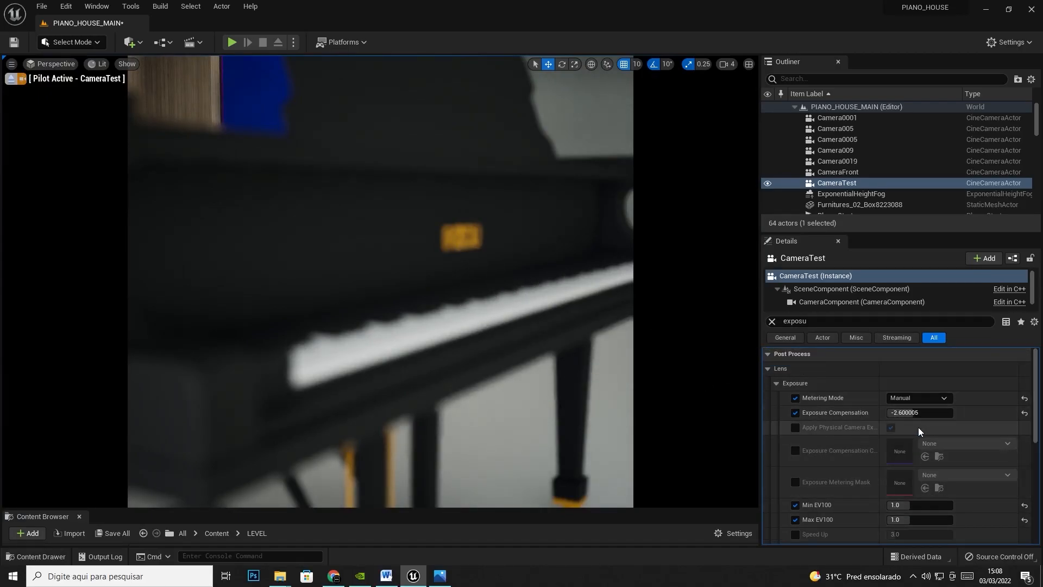
left_click_drag(1035, 408, 1035, 450)
scroll(787, 381, "up", 5)
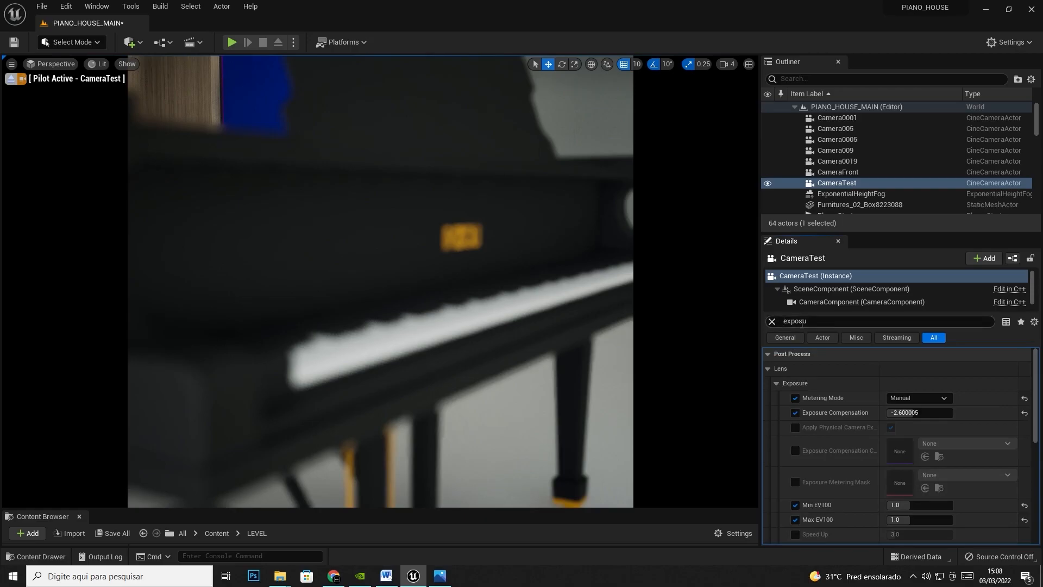
left_click(772, 321)
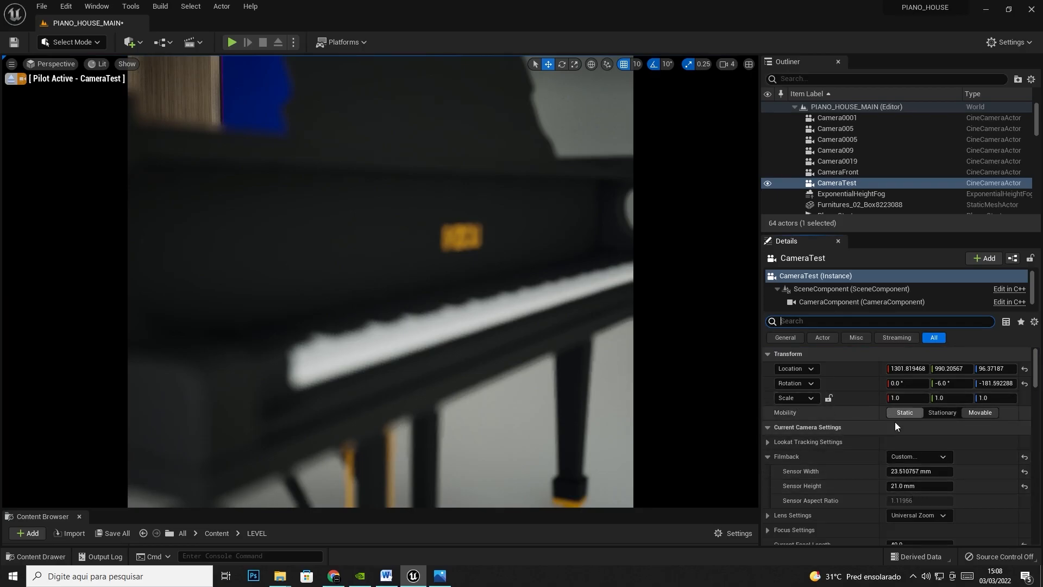
Step: Turn and shift CameraTest slightly to frame the piano's keyboard from a more oblique angle
right_click_drag(549, 326, 578, 322)
middle_click_drag(549, 326, 534, 328)
left_click_drag(539, 330, 538, 325)
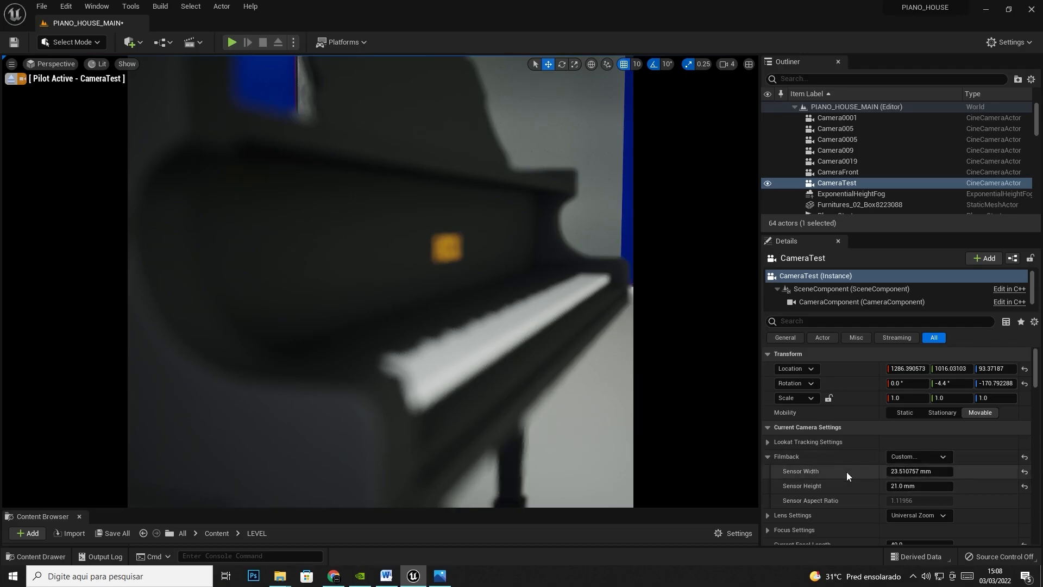
Step: In CameraTest's Focus Settings, reduce the Manual Focus Distance to 1070.886475 cm and enable Draw Debug Focus Plane
left_click(768, 458)
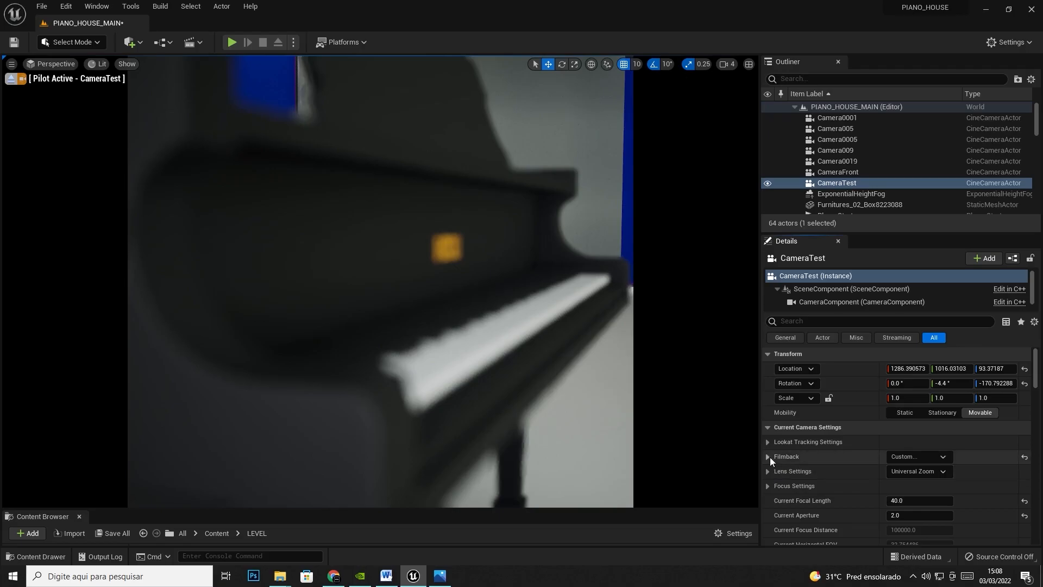
scroll(794, 482, "down", 1)
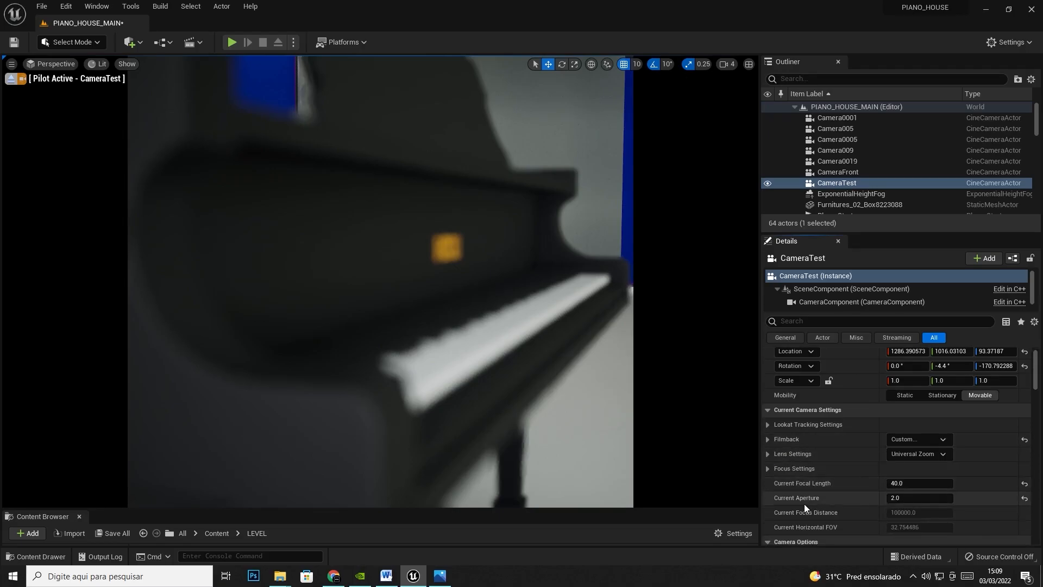
left_click(768, 468)
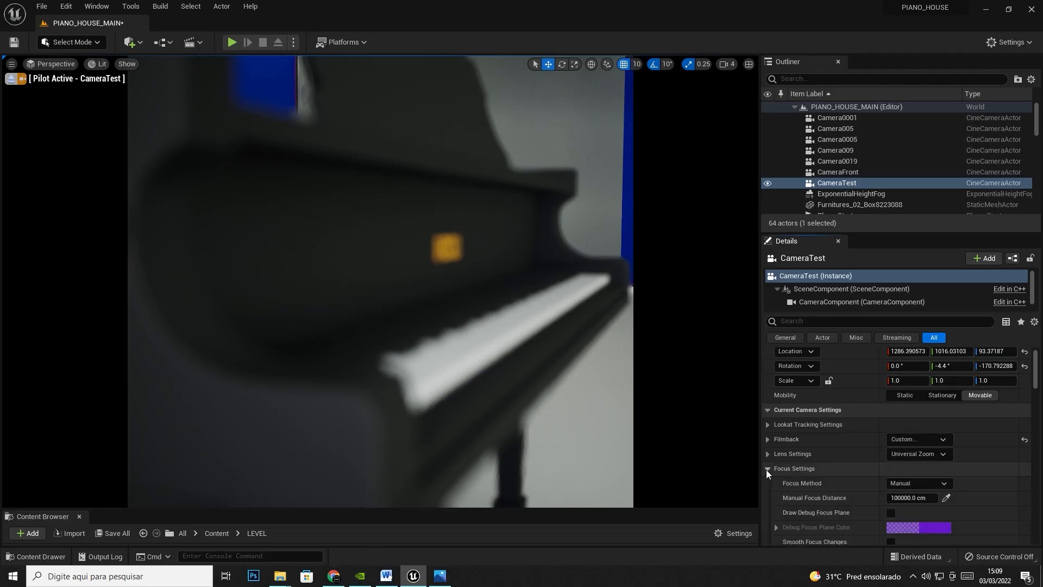
scroll(837, 492, "down", 1)
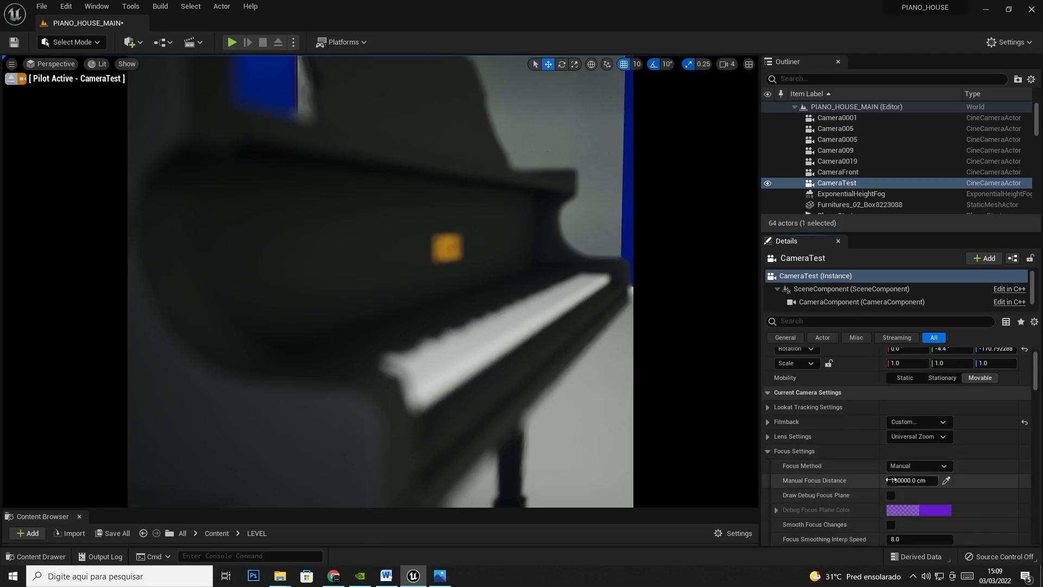
scroll(863, 484, "down", 1)
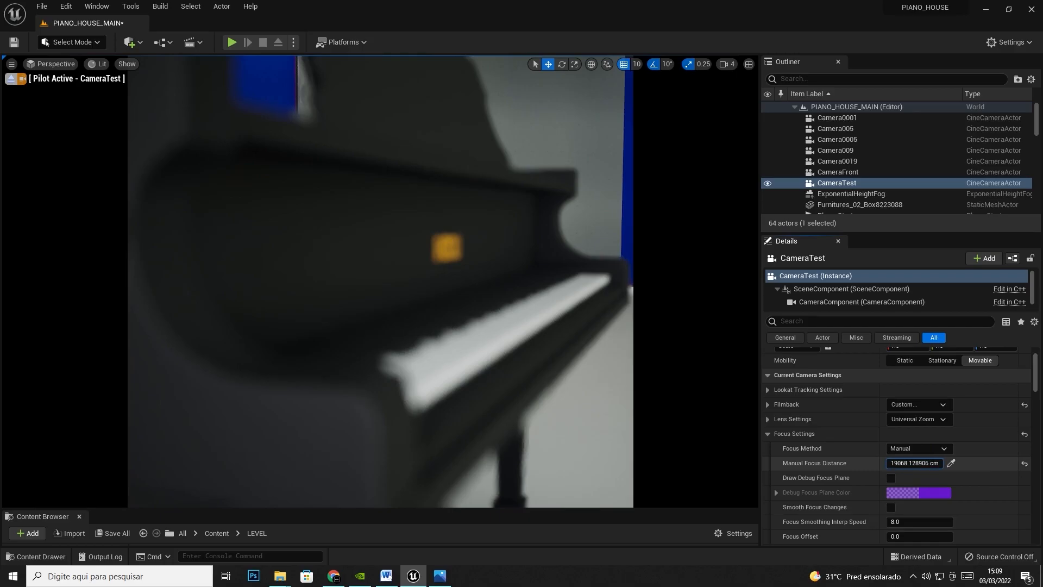
mouse_move(913, 463)
left_mouse_down()
mouse_move(826, 463)
mouse_move(899, 475)
left_mouse_up()
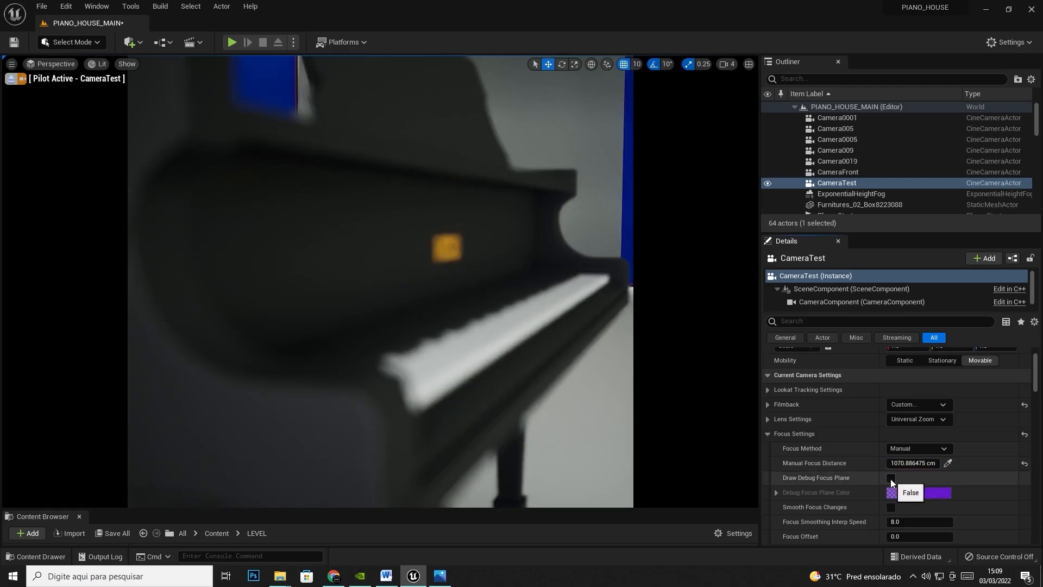
left_click(891, 479)
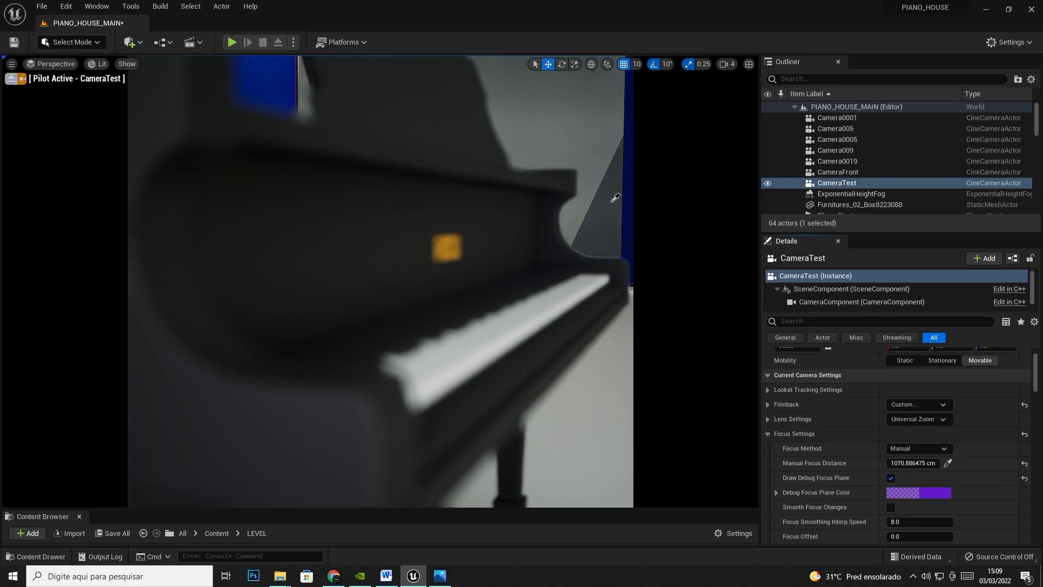
Step: Reduce CameraTest's Manual Focus Distance to 98.892174 cm so the focus plane crosses the near end of the keyboard
left_click(949, 463)
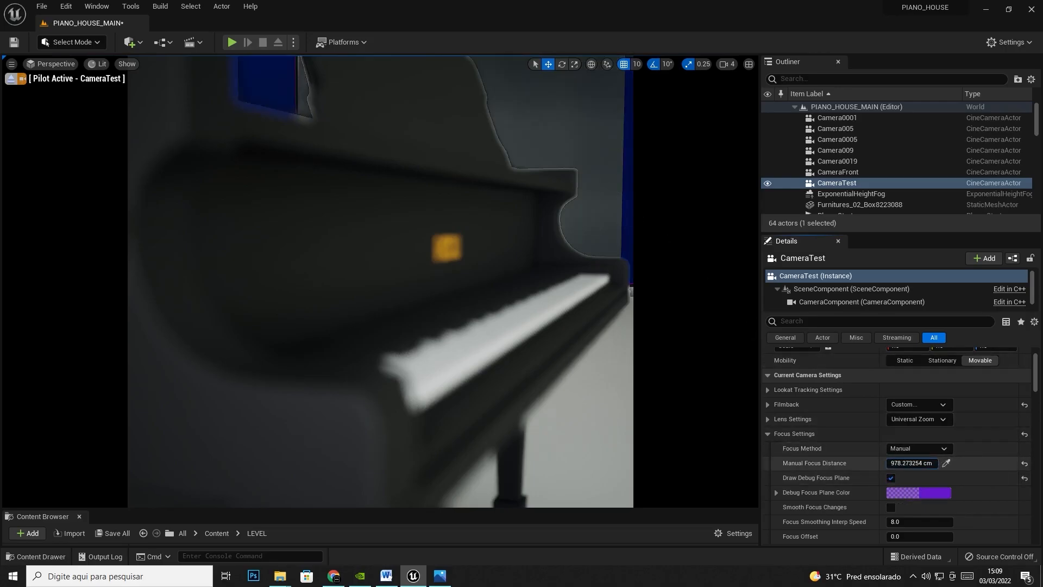
left_click_drag(913, 463, 874, 463)
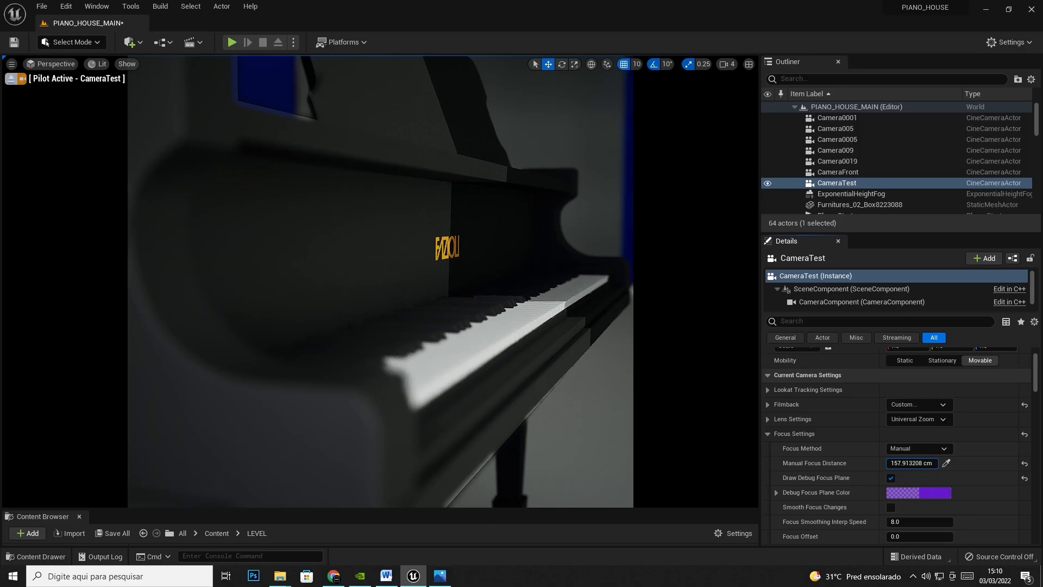
left_click_drag(874, 463, 876, 463)
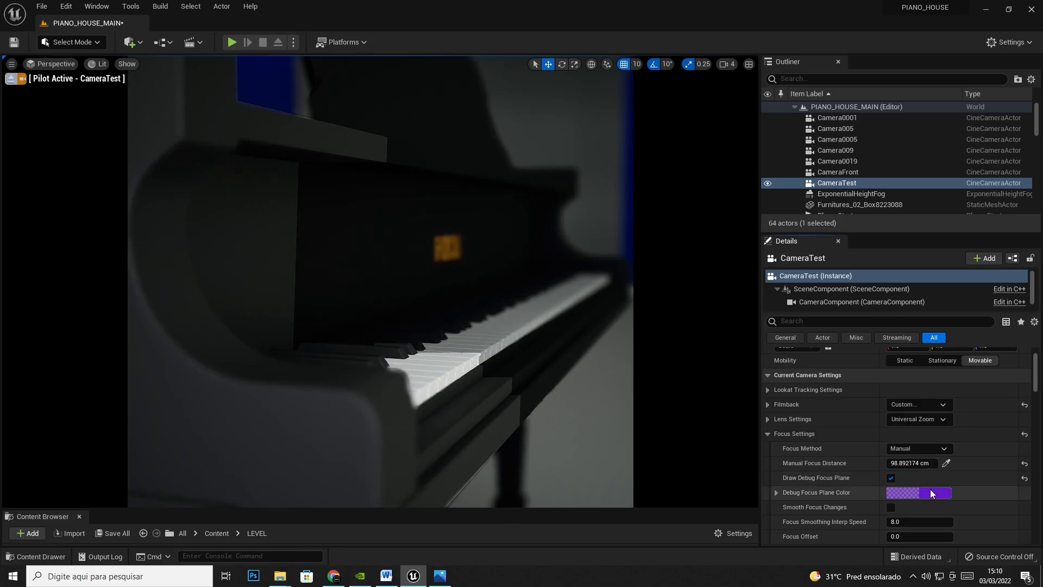
Step: Set CameraTest's Current Aperture to 5.0
scroll(935, 492, "down", 1)
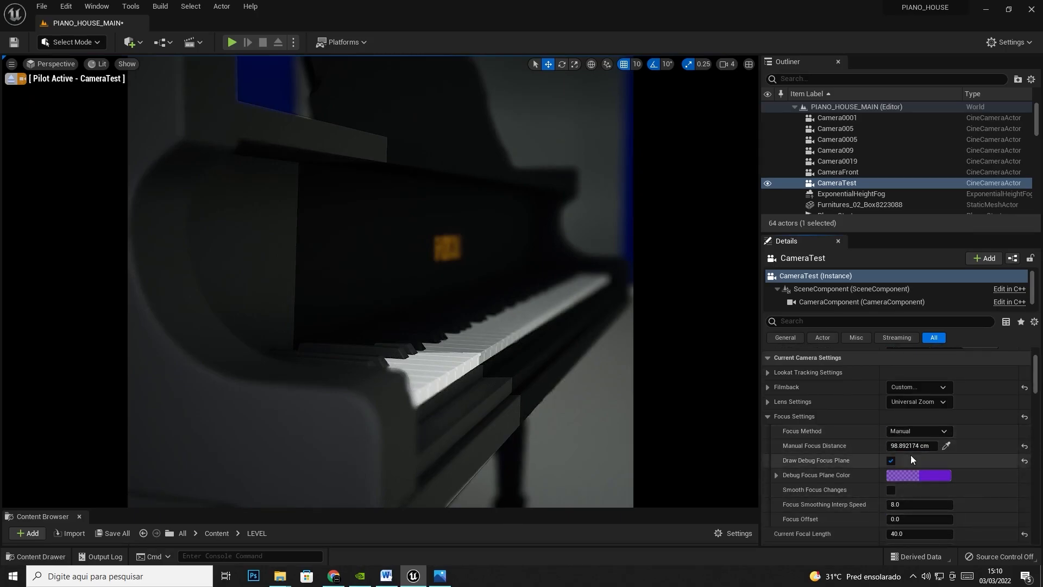
scroll(910, 458, "down", 4)
scroll(910, 458, "up", 5)
scroll(910, 458, "down", 2)
scroll(902, 462, "down", 2)
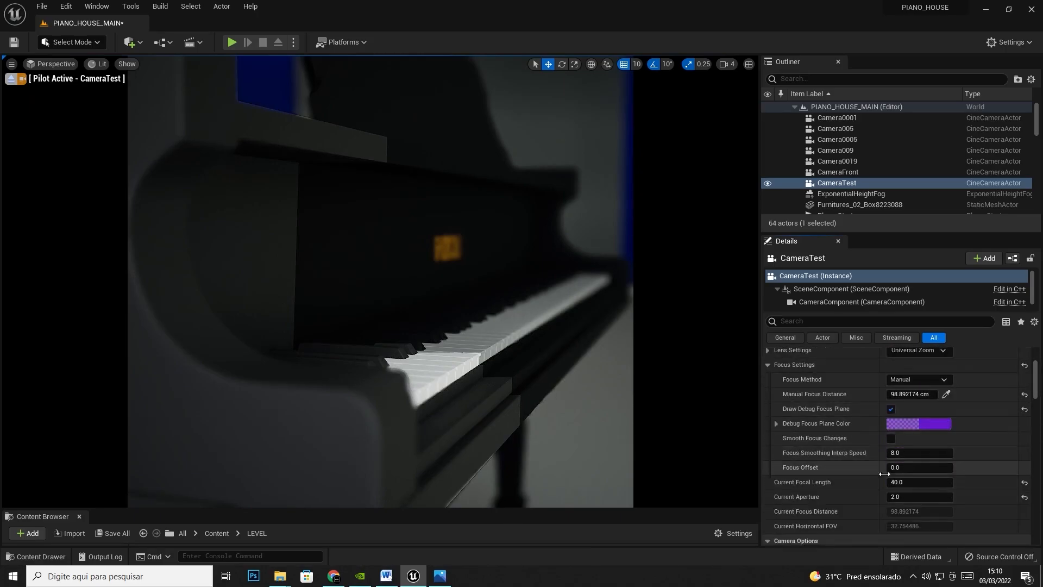
left_click(905, 497)
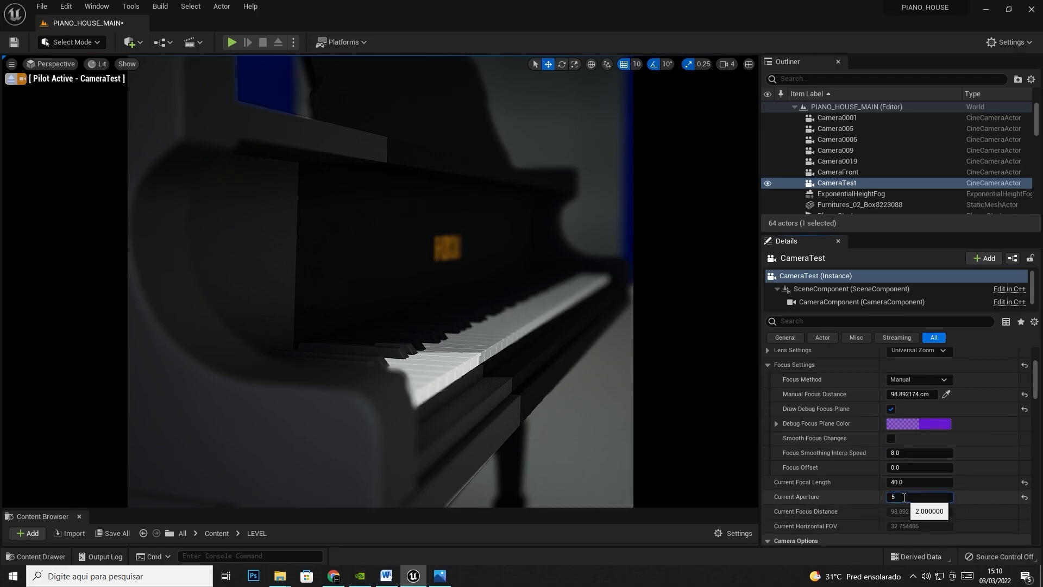
type("5")
key("Return")
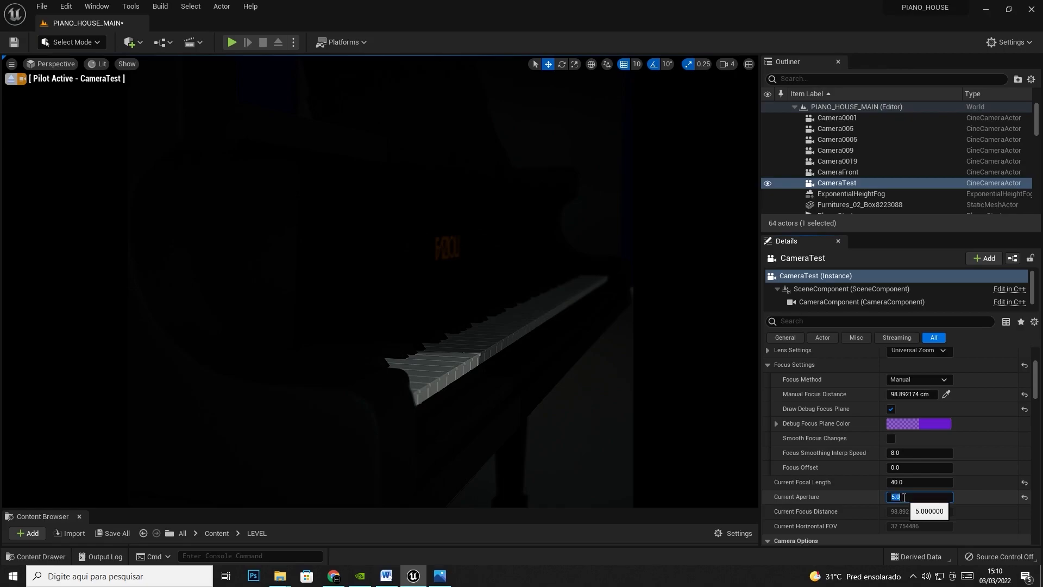
Step: Raise CameraTest's Exposure Compensation to 0.76 to brighten the piano under manual metering
scroll(904, 497, "up", 5)
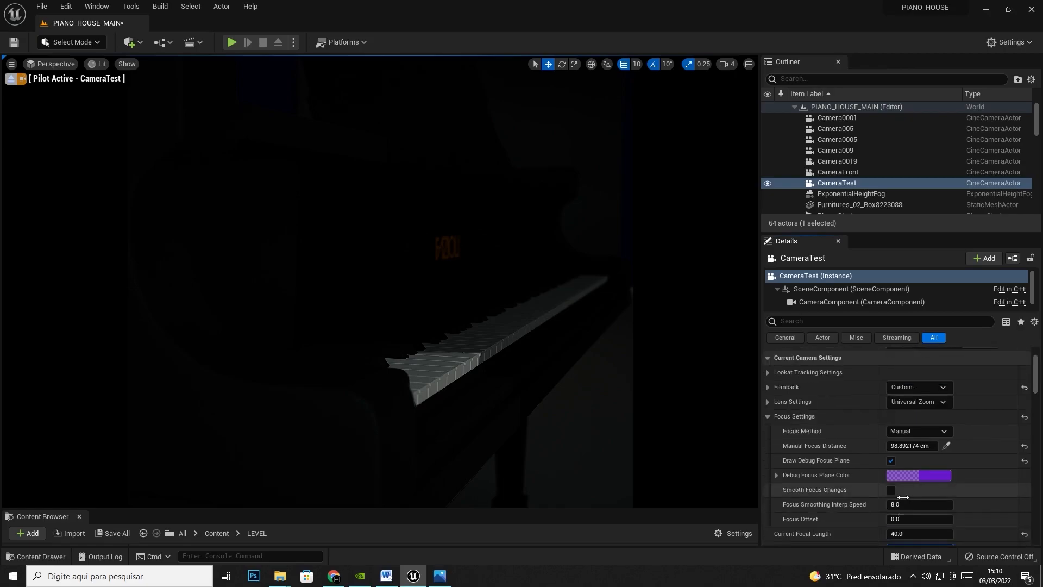
scroll(903, 498, "down", 12)
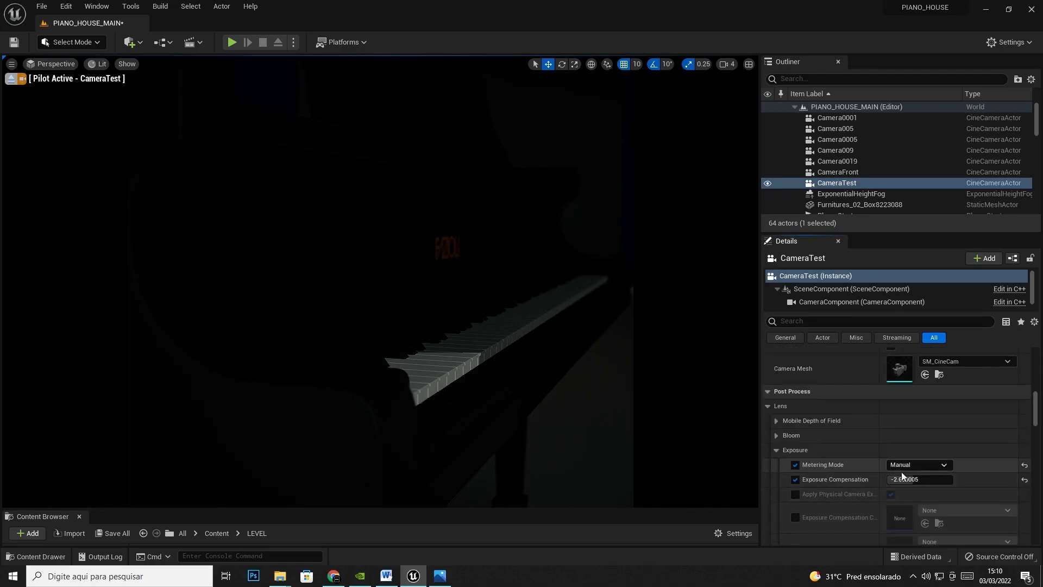
left_click_drag(907, 480, 937, 480)
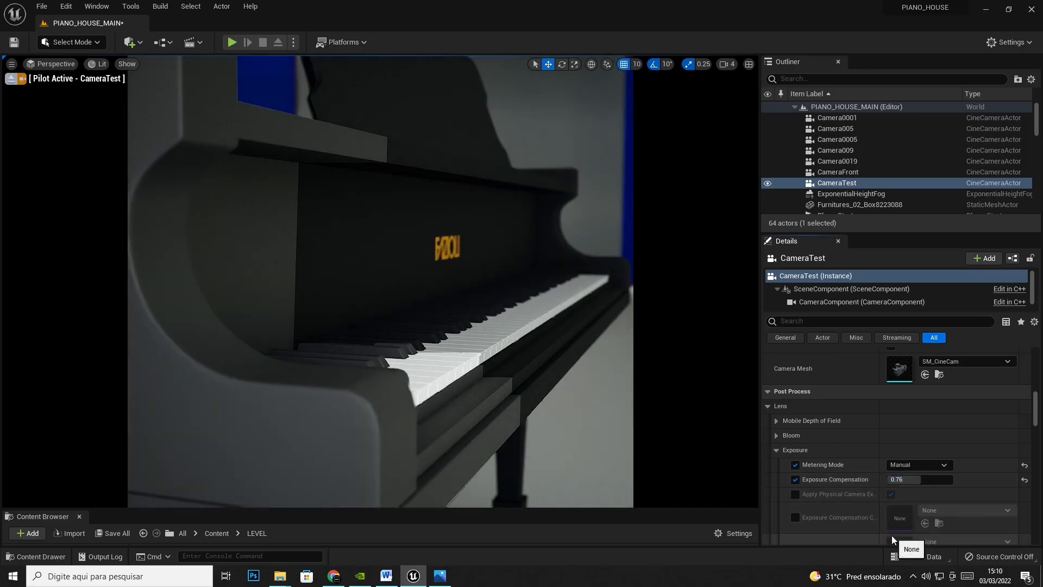
Step: Switch CameraTest's Metering Mode to Auto Exposure Histogram and lower Exposure Compensation to -8.120016
scroll(894, 486, "up", 15)
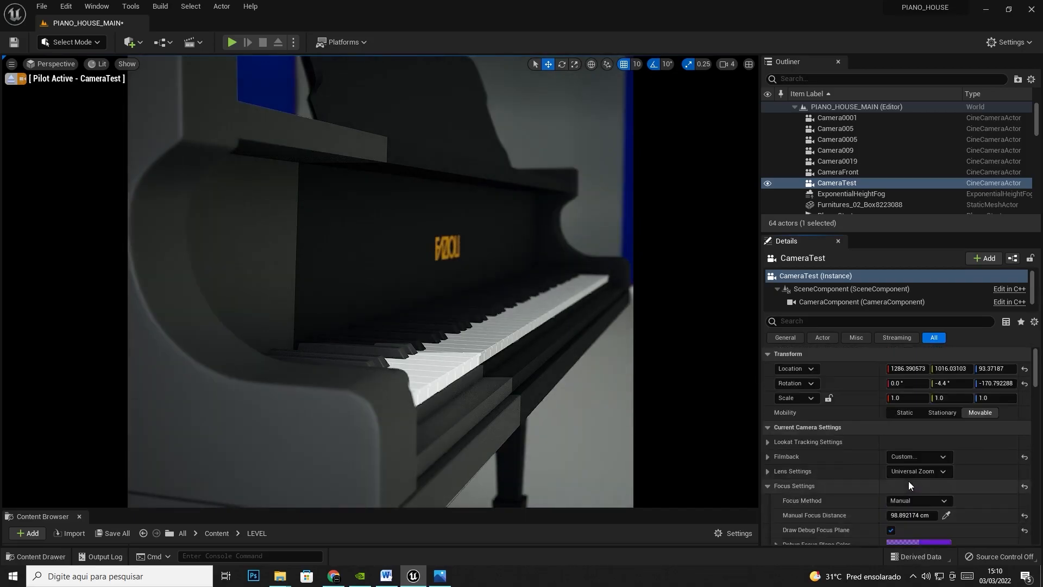
left_click(925, 499)
left_click(914, 492)
scroll(913, 491, "down", 12)
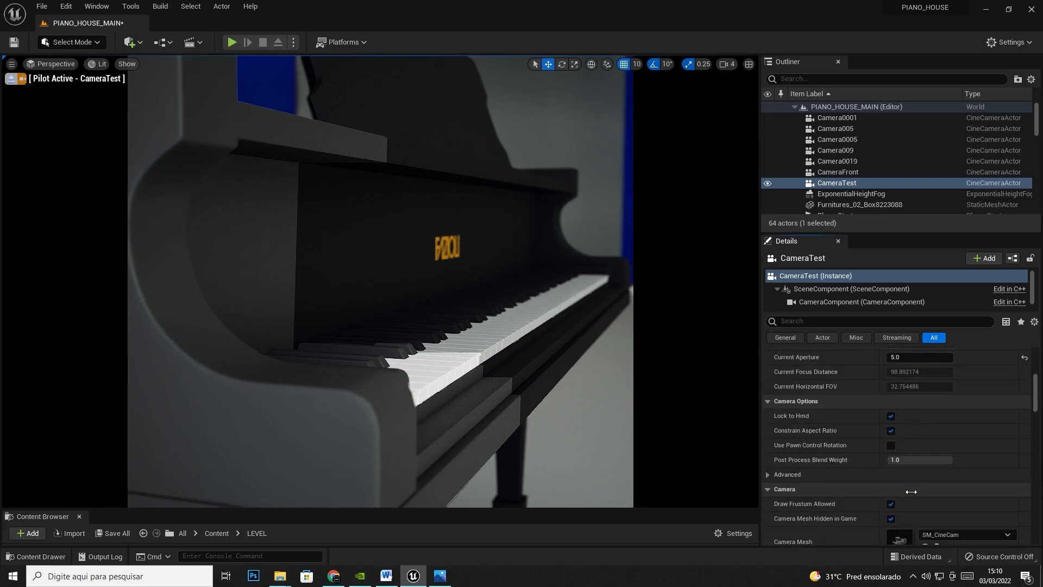
scroll(911, 492, "down", 6)
left_click(919, 395)
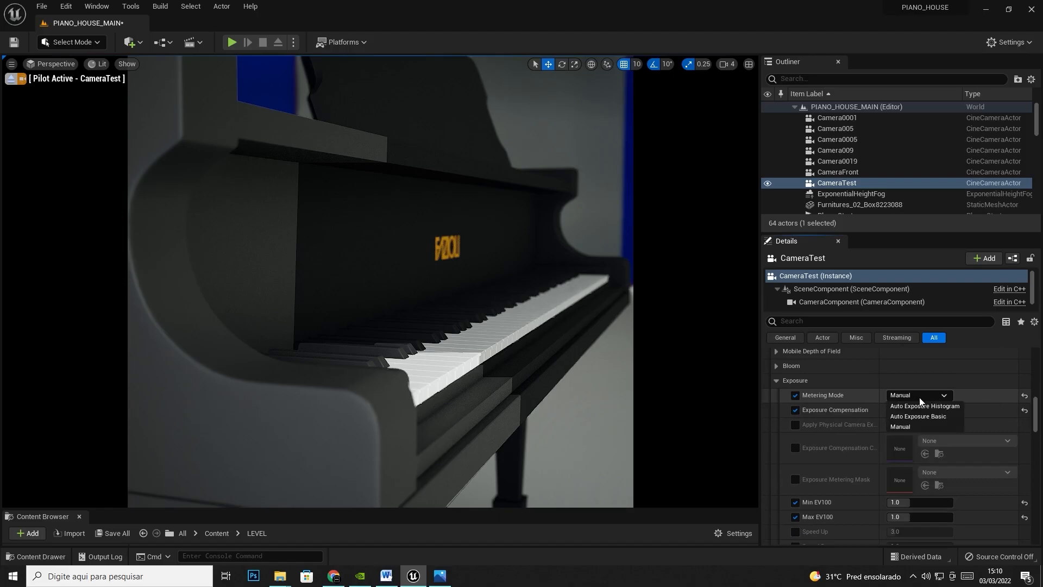
left_click(916, 408)
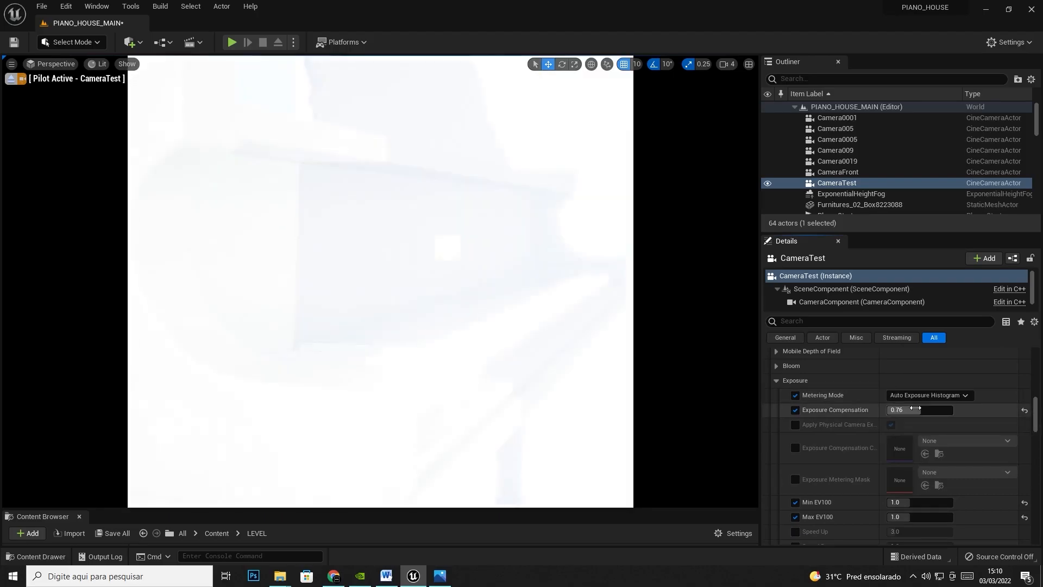
scroll(916, 410, "up", 2)
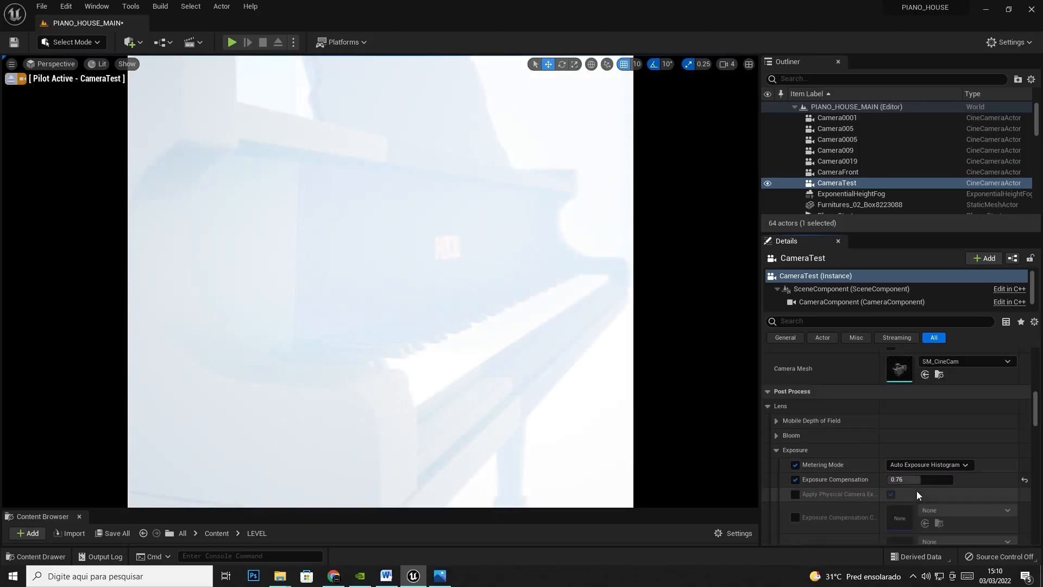
left_click_drag(918, 481, 907, 434)
Step: Lower CameraTest's Current Aperture to 4.215035
scroll(906, 433, "down", 10)
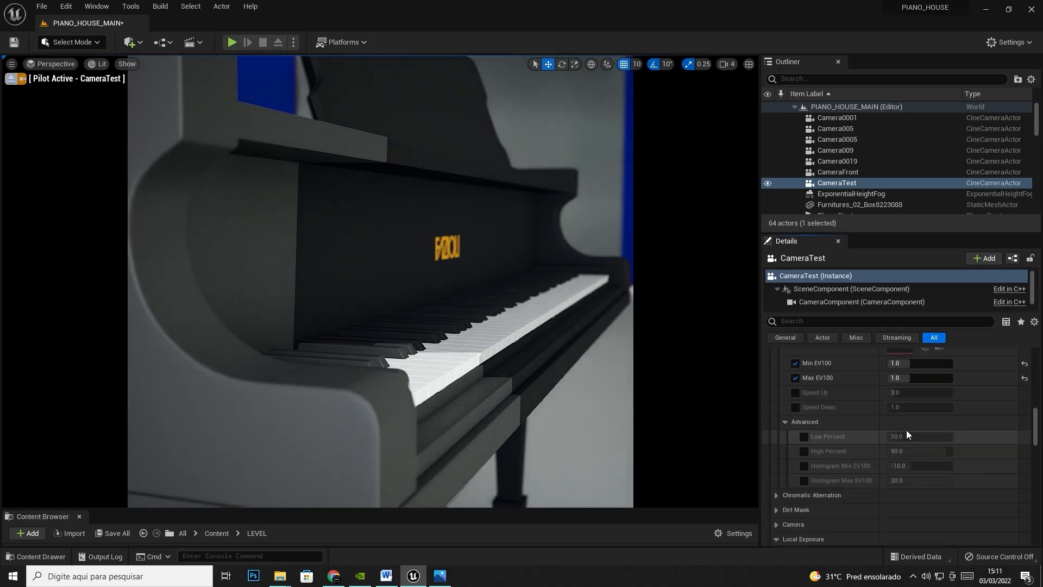
scroll(906, 430, "down", 15)
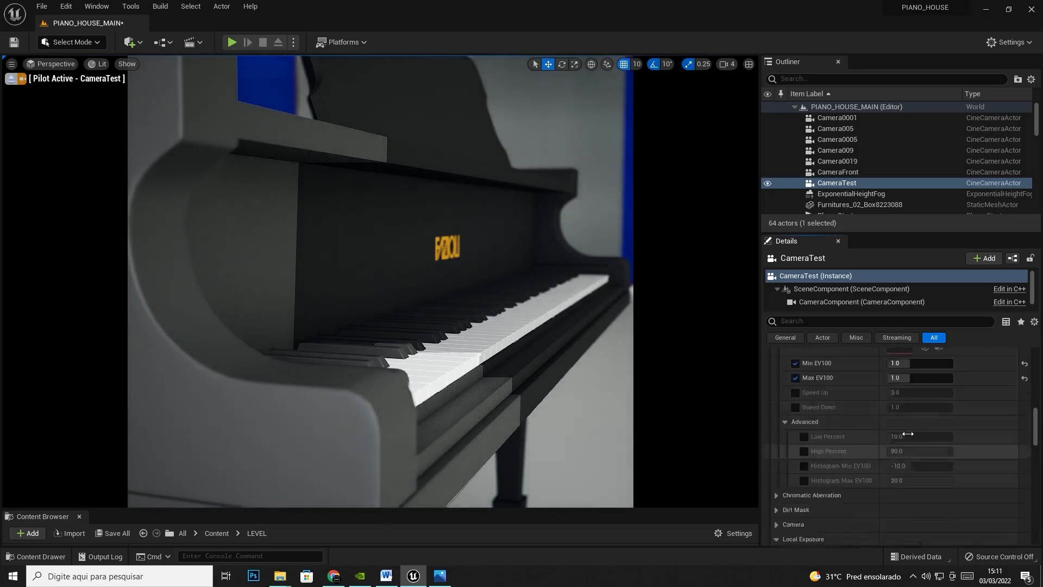
scroll(918, 468, "up", 5)
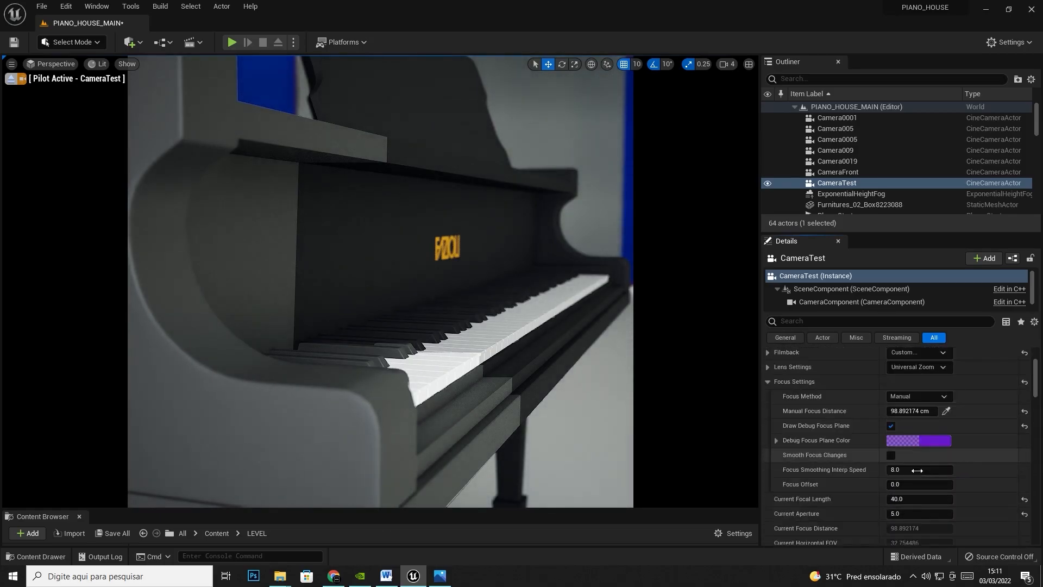
mouse_move(906, 513)
left_mouse_down()
mouse_move(897, 514)
mouse_move(928, 514)
mouse_move(891, 513)
mouse_move(903, 513)
left_mouse_up()
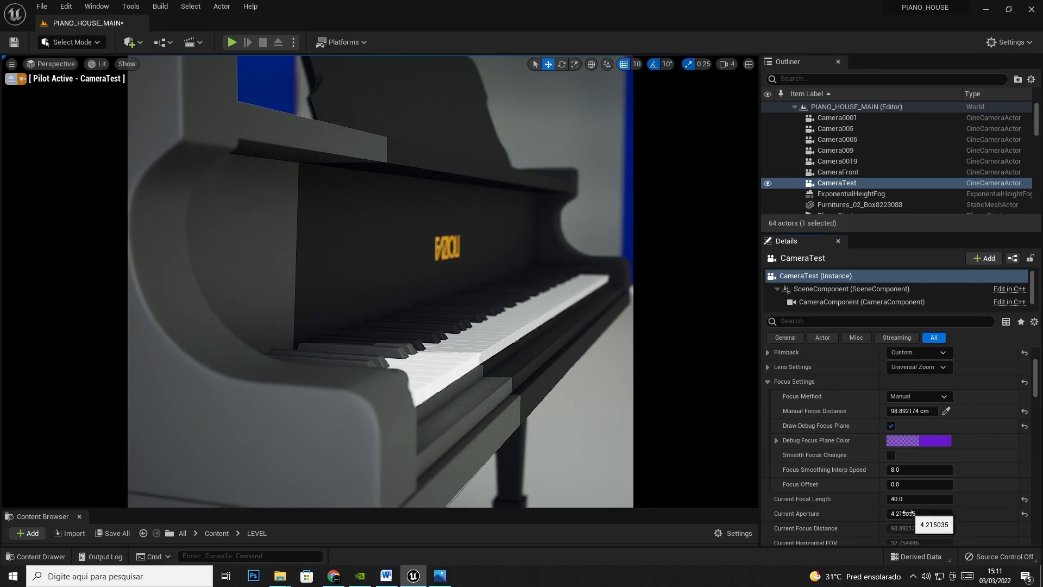
Step: Sample the Manual Focus Distance from the piano's near arm, and resample it at the far end of the keyboard
scroll(903, 512, "down", 2)
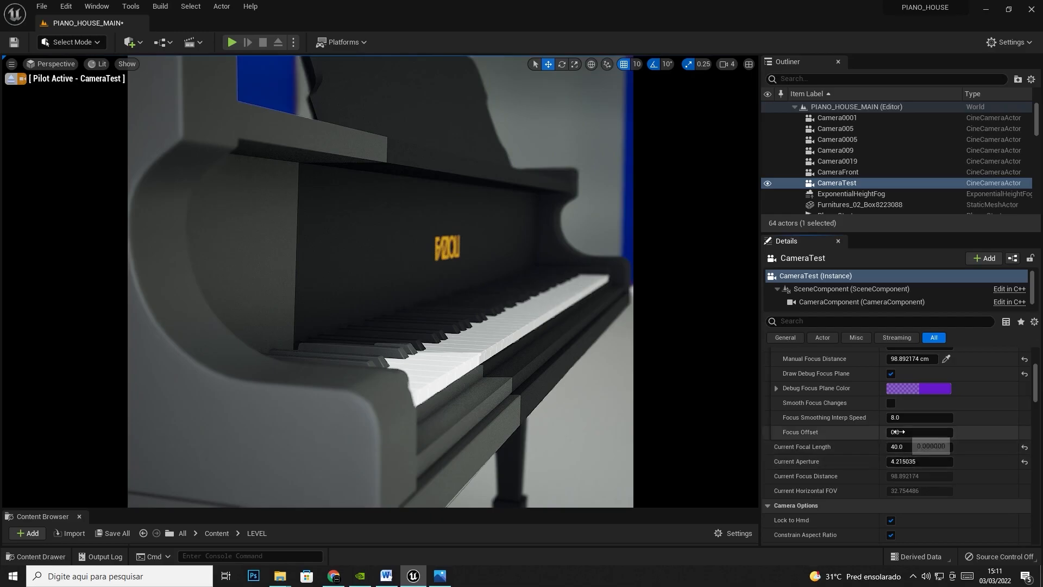
left_click(947, 359)
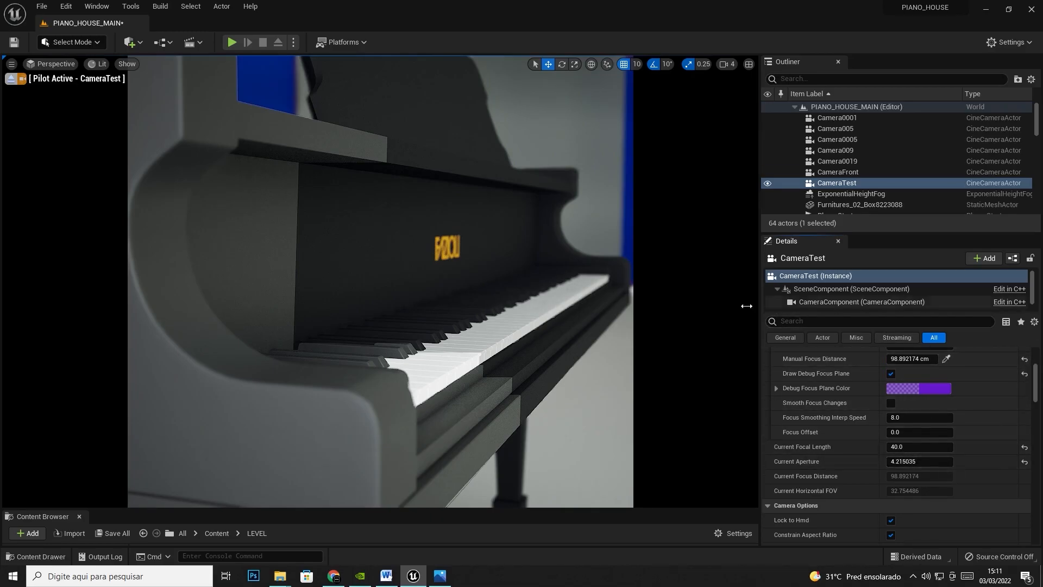
scroll(935, 409, "up", 3)
left_click(946, 411)
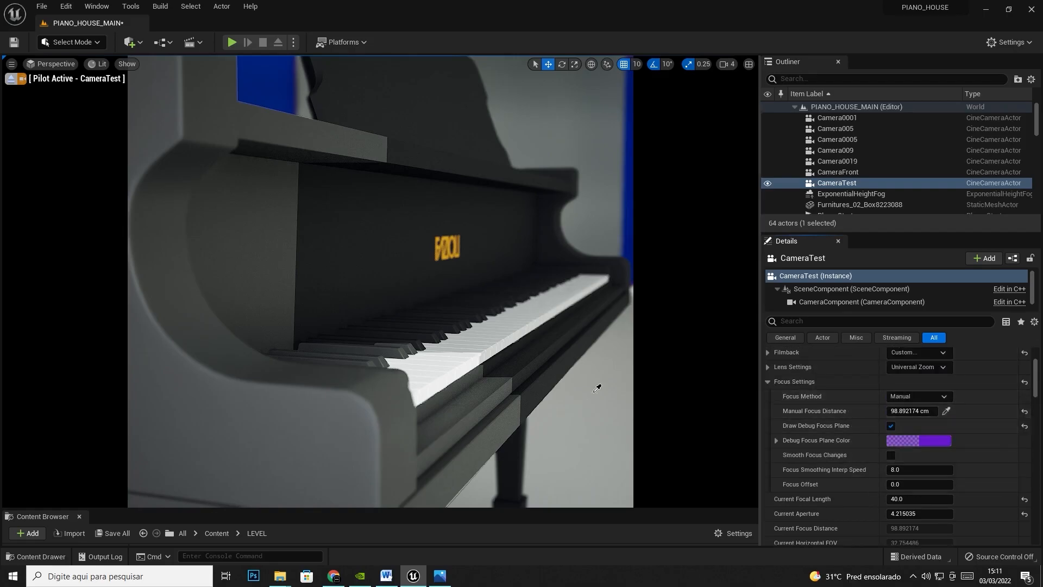
left_click(378, 389)
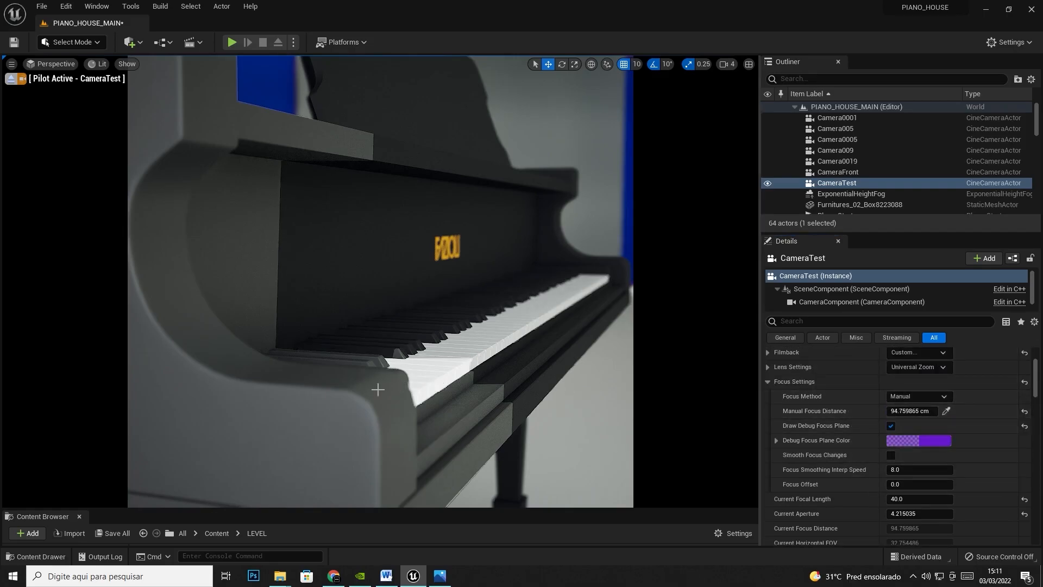
left_click(946, 411)
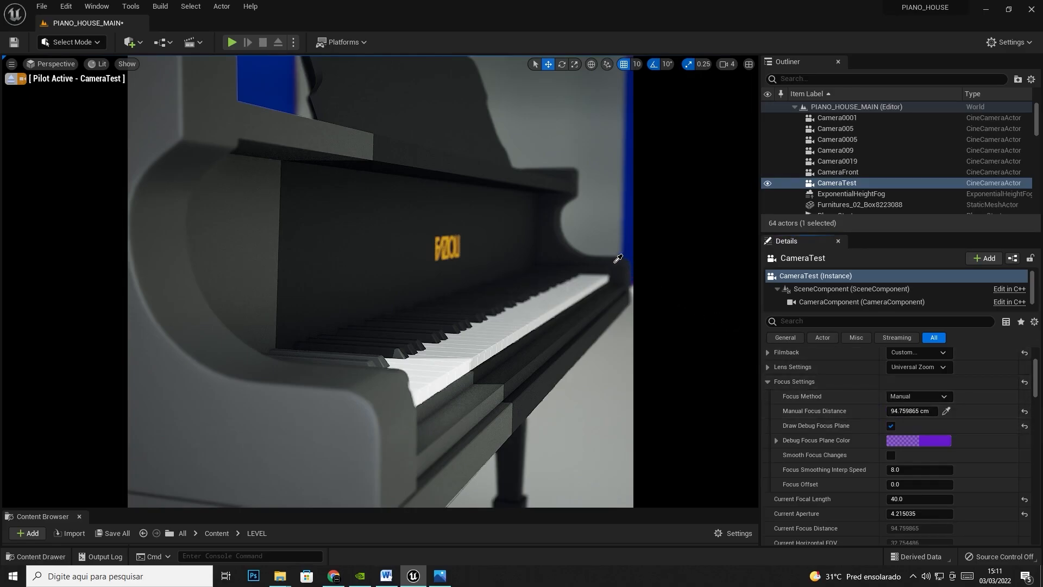
left_click(614, 262)
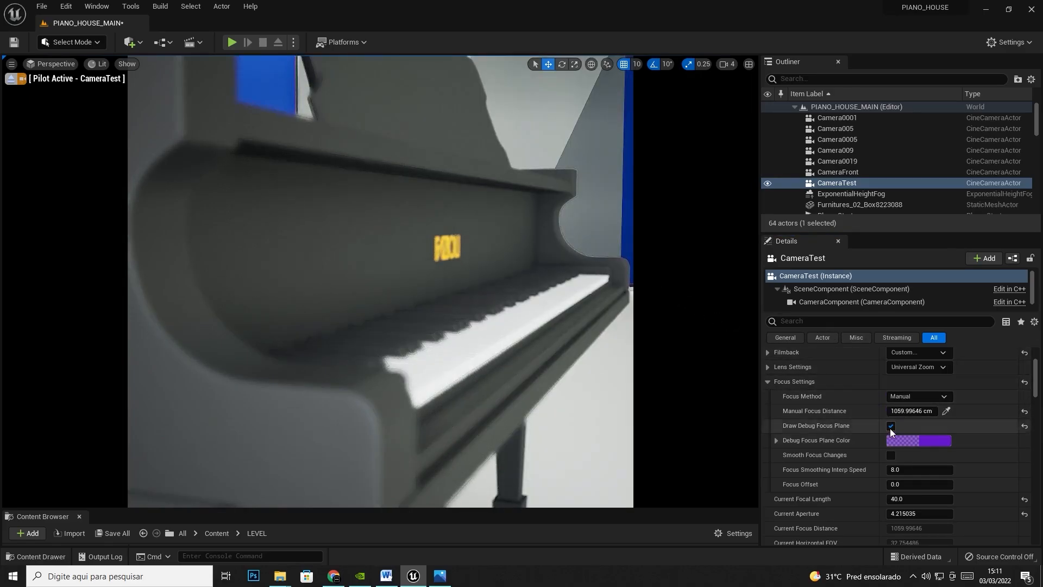
Step: Disable Draw Debug Focus Plane and set the Manual Focus Distance to 136.907471 cm to focus on the piano's logo
left_click(891, 427)
left_click_drag(922, 412, 876, 412)
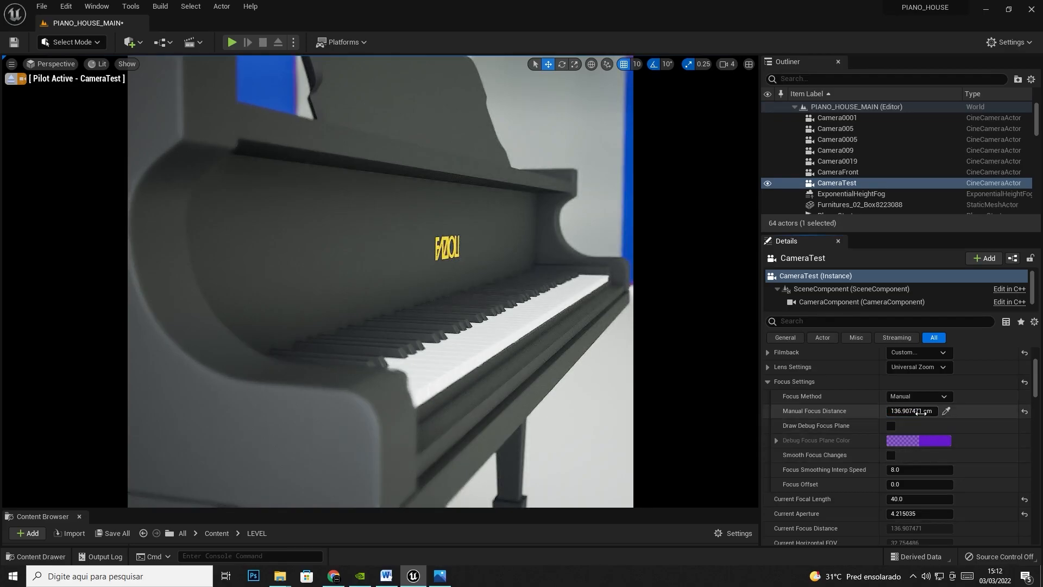
Step: In CameraTest's Filmback settings, reduce the Sensor Width to 15.373373 mm for a narrower frame
scroll(911, 377, "up", 3)
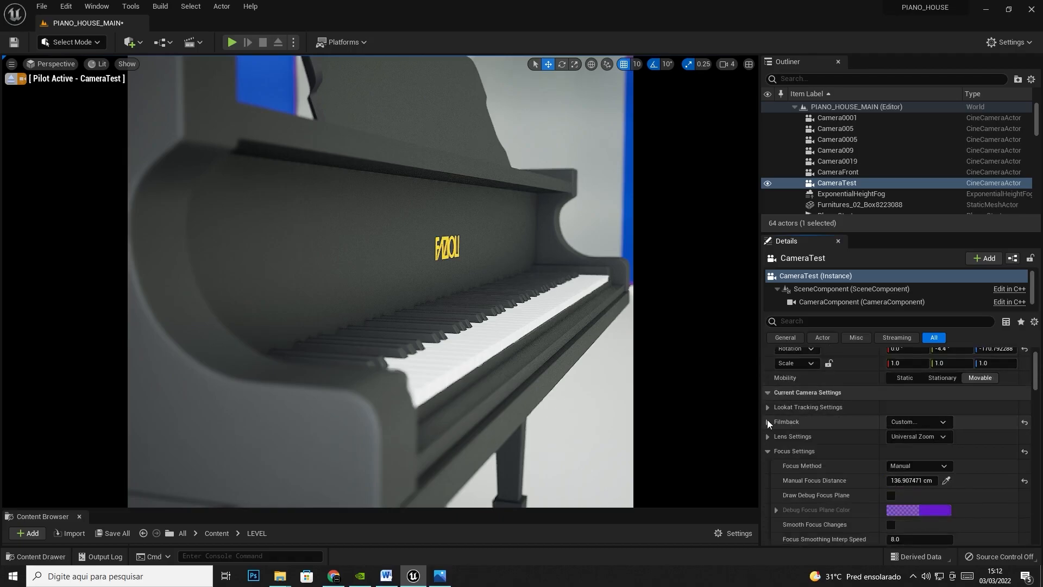
left_click(767, 420)
left_click_drag(938, 435, 904, 435)
Step: Turn and shift CameraTest to frame the piano's near side and keyboard with the blue opening behind it
right_click_drag(569, 327, 605, 325)
middle_click_drag(597, 325, 573, 336)
right_click_drag(489, 314, 488, 314)
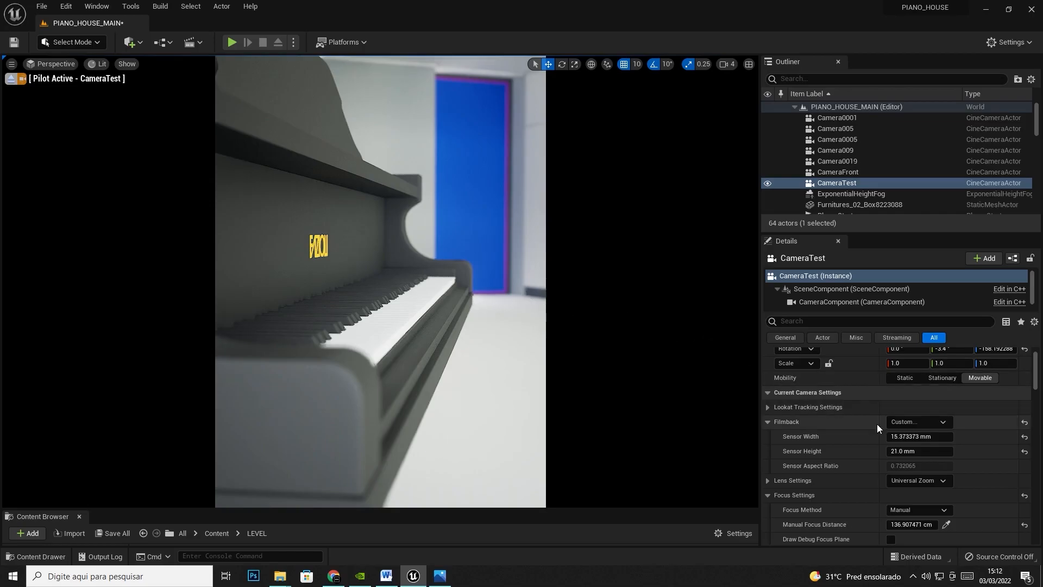
Step: Lower CameraTest's Exposure Compensation slightly further and collapse the Exposure settings
scroll(927, 471, "down", 2)
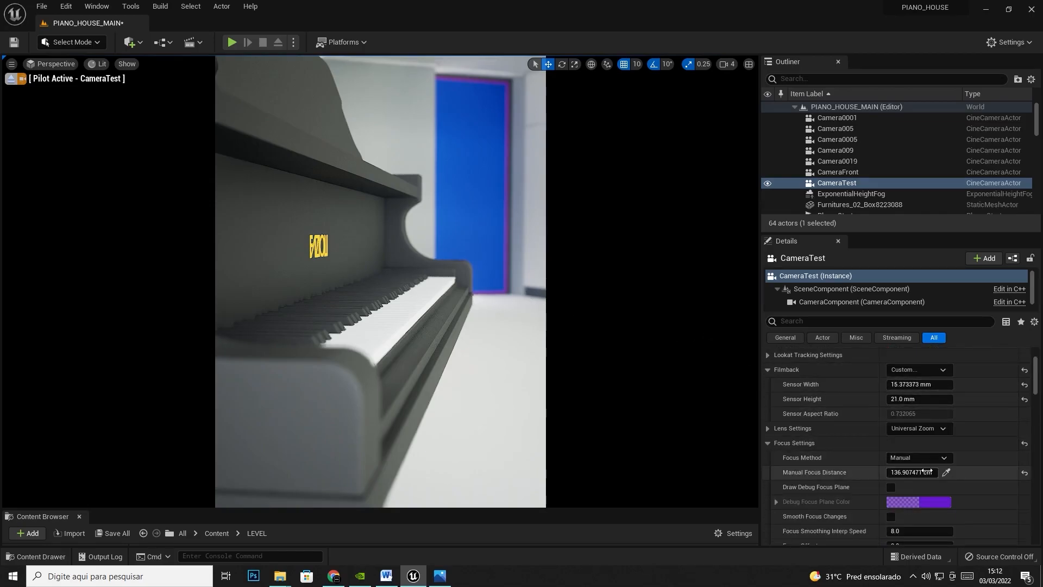
scroll(927, 471, "down", 5)
scroll(927, 470, "down", 8)
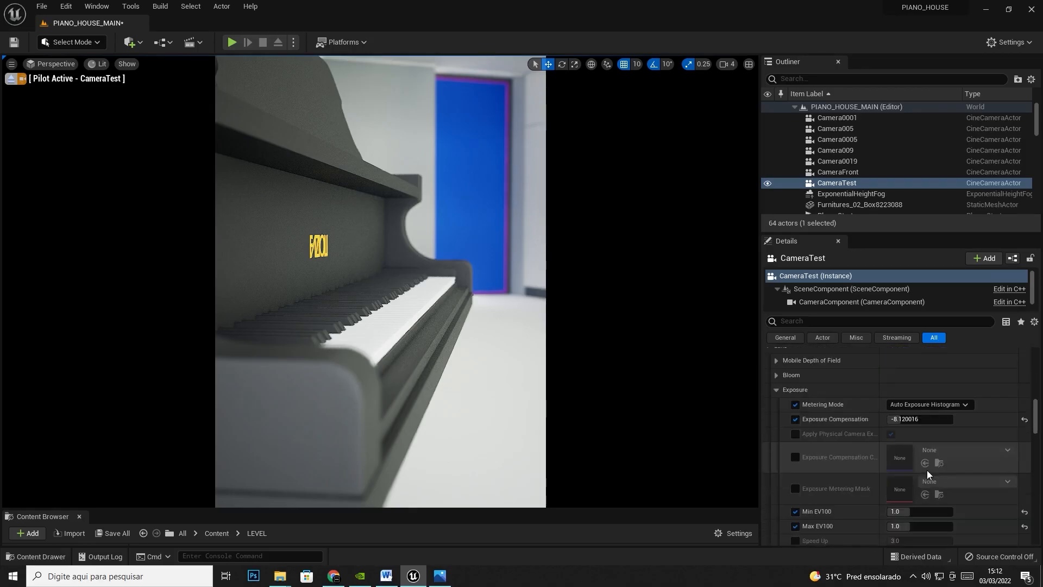
mouse_move(904, 418)
left_mouse_down()
mouse_move(878, 419)
mouse_move(904, 419)
left_mouse_up()
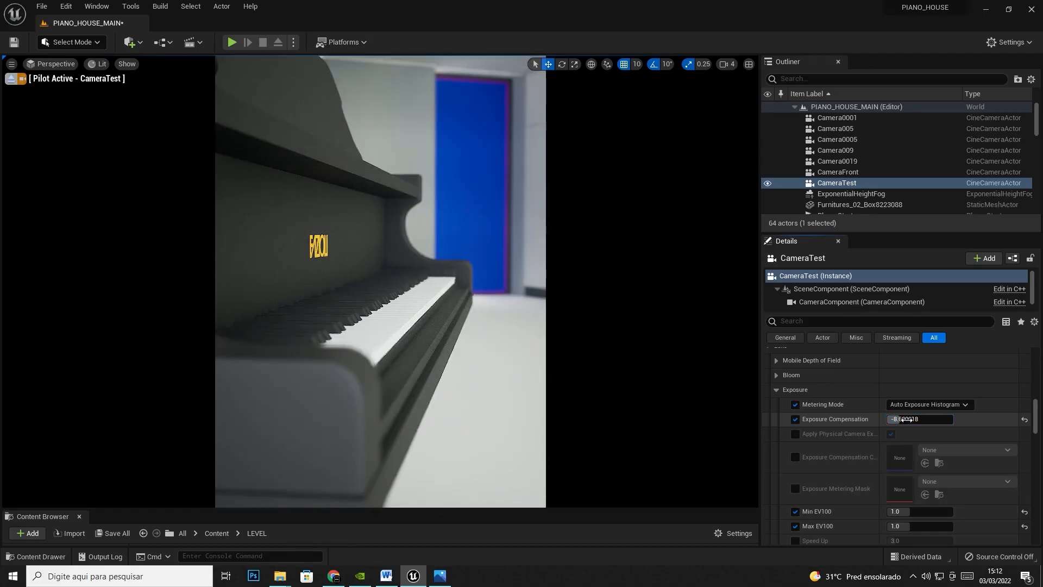
left_click(777, 390)
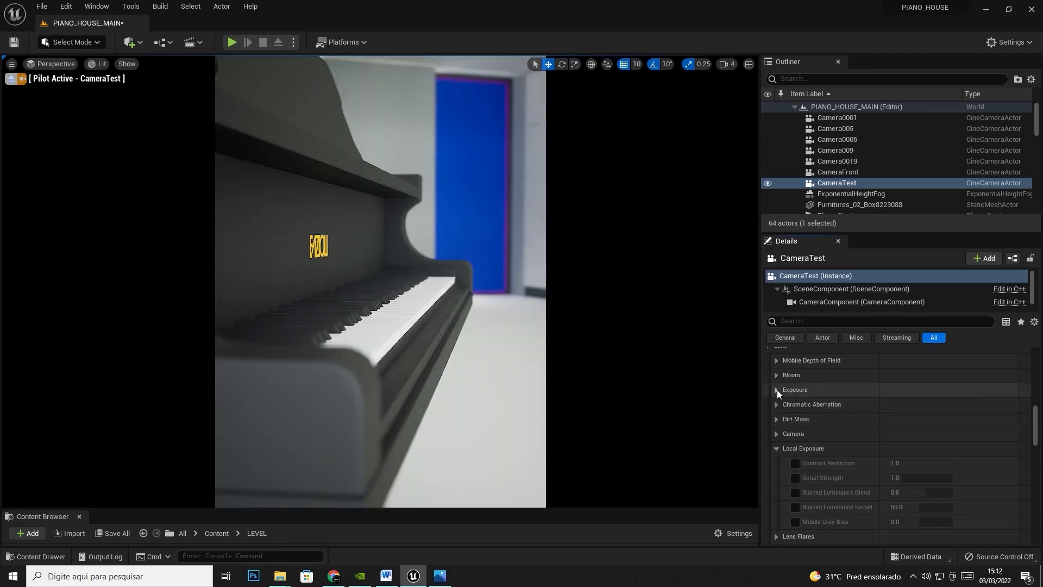